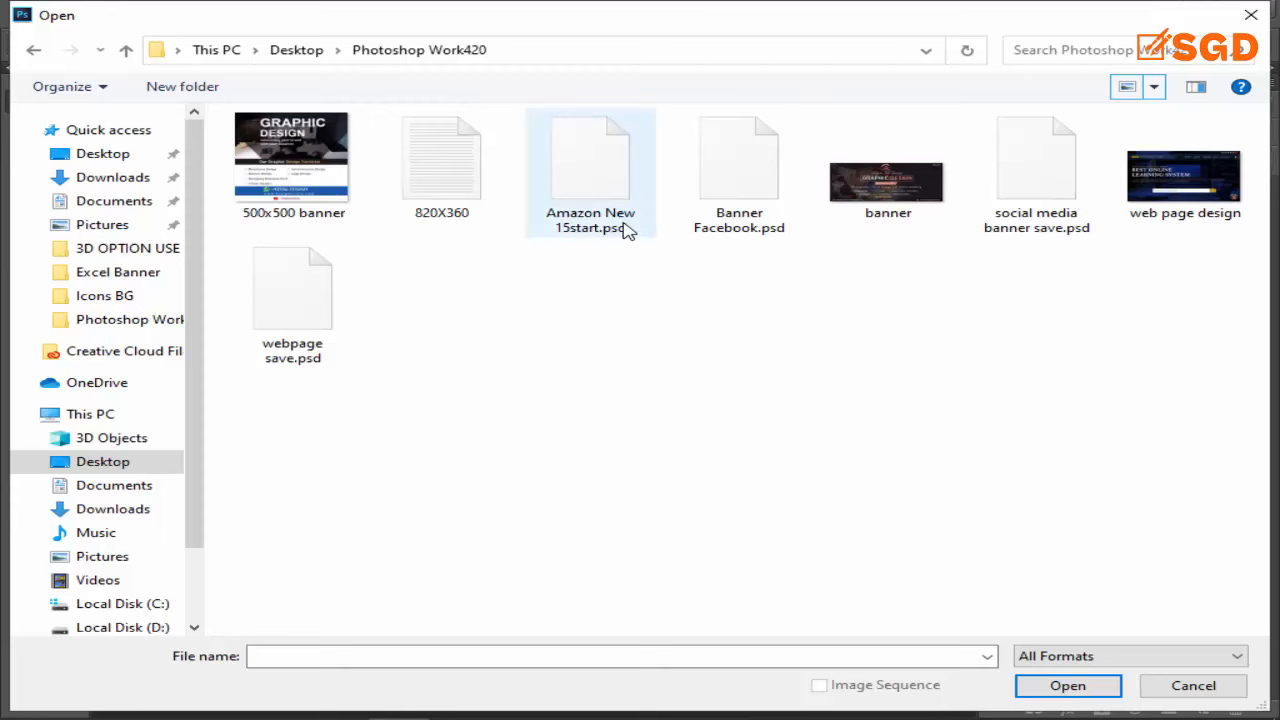
Open Banner Facebook.psd, examine the finished banner's layer stack, and close the file.
double_click(751, 189)
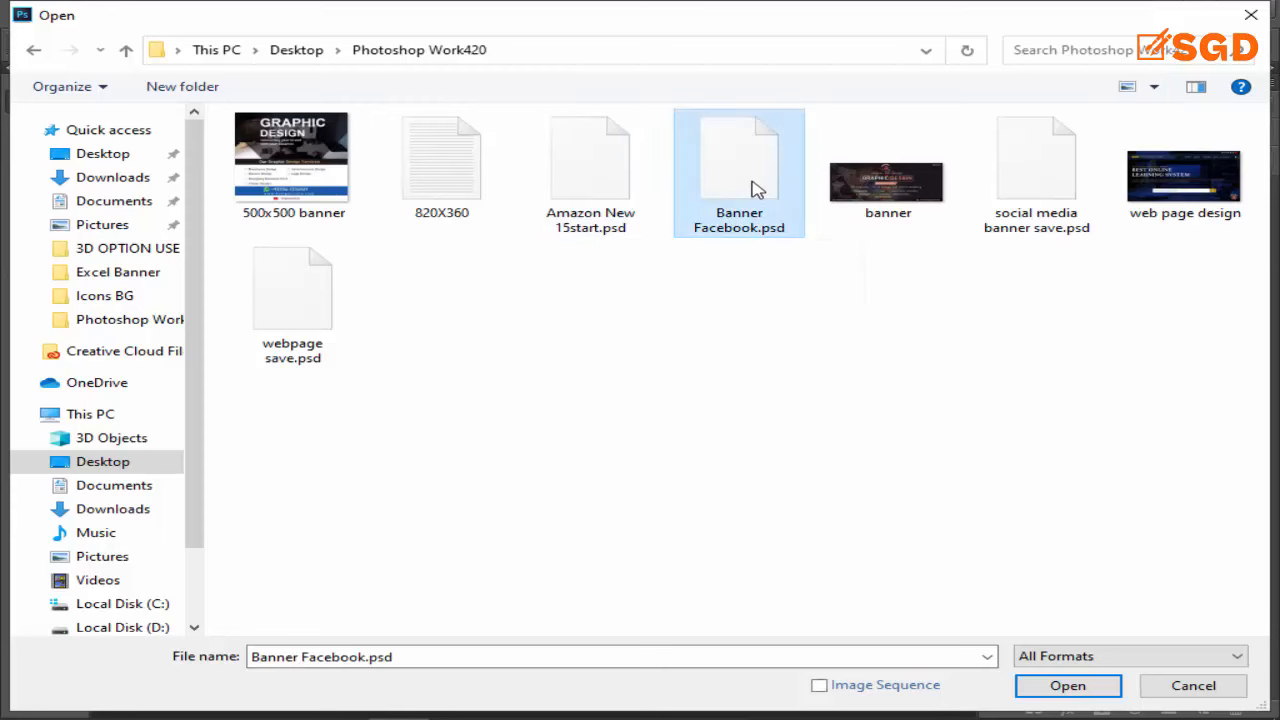
left_click_drag(568, 69, 602, 67)
left_click(65, 101)
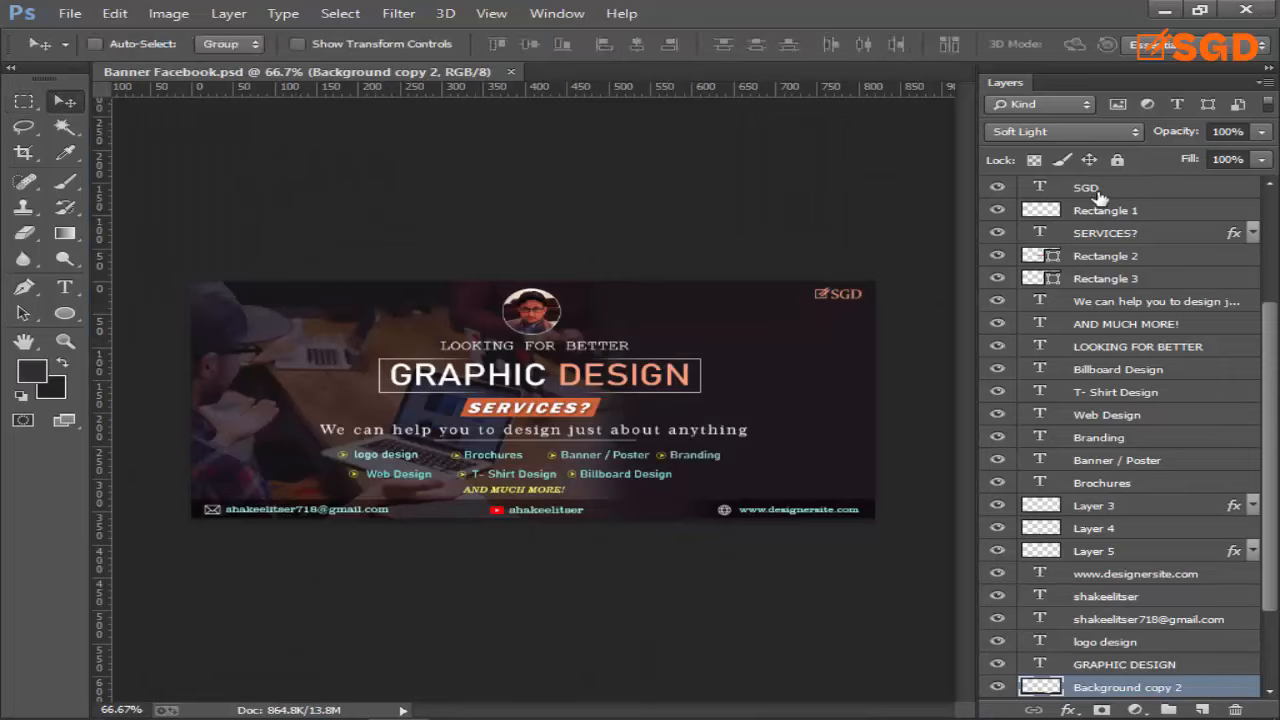
scroll(1095, 490, "down", 3)
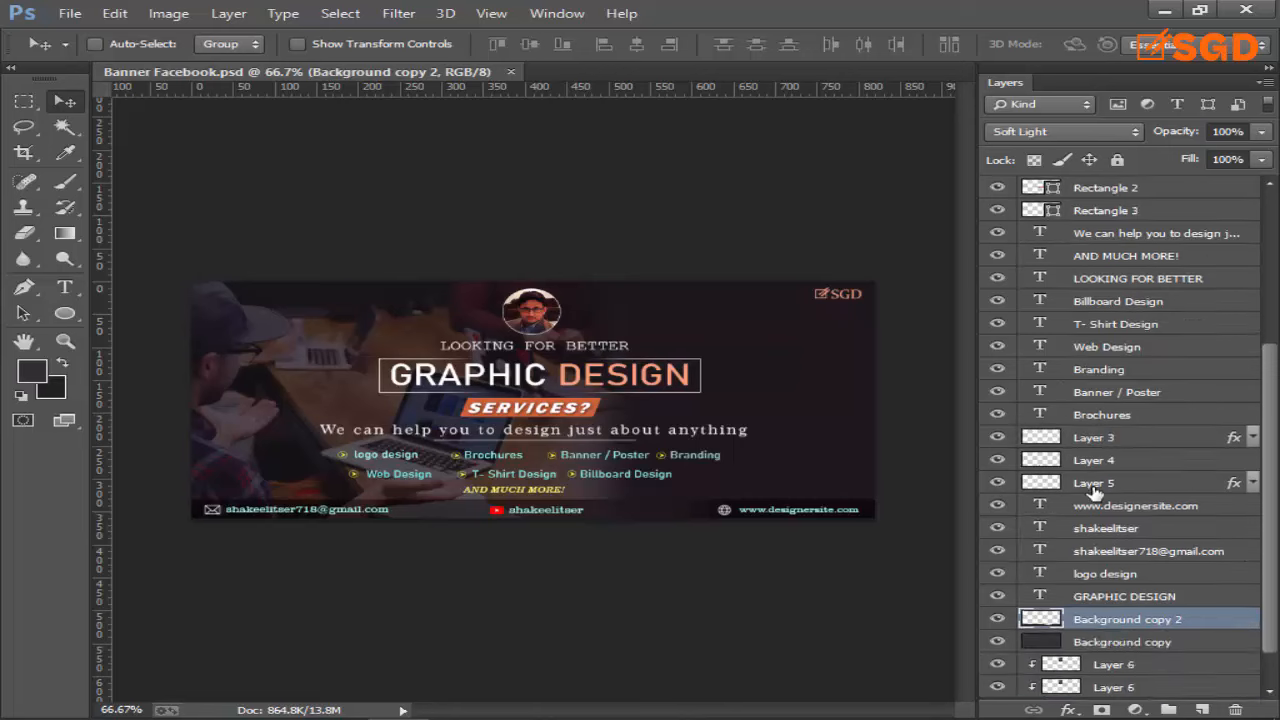
scroll(1149, 466, "up", 5)
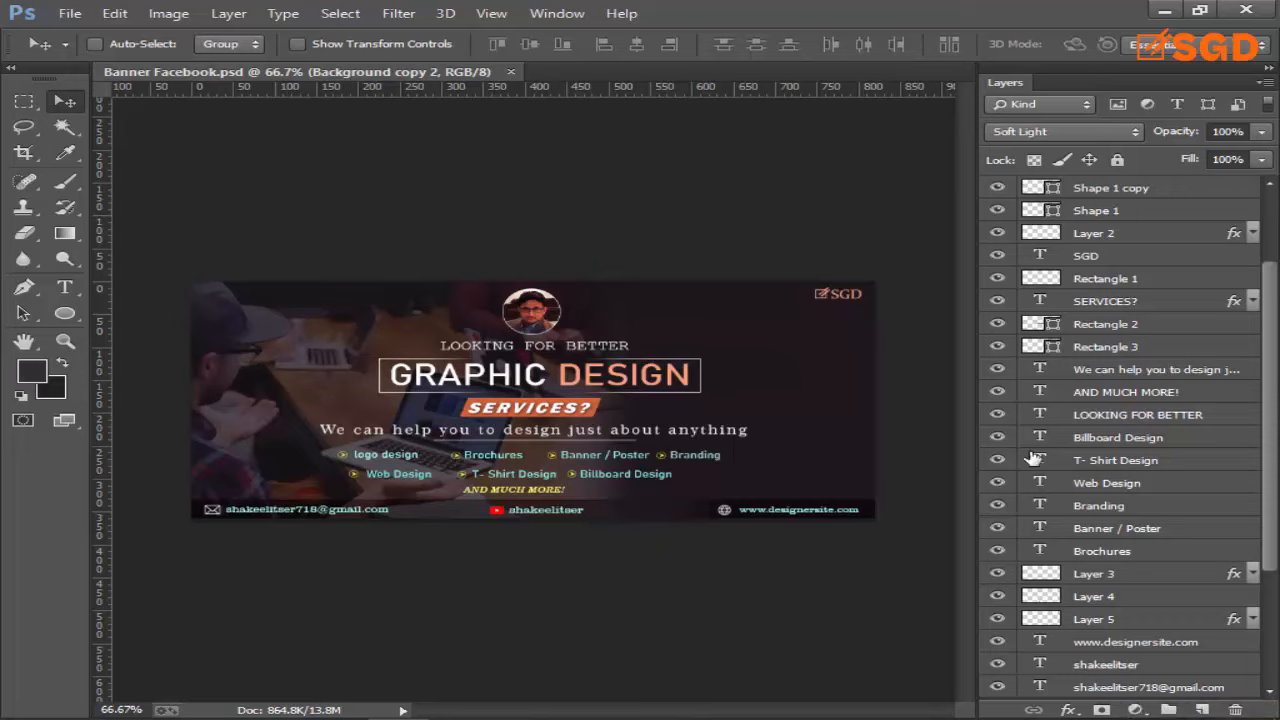
left_click(510, 72)
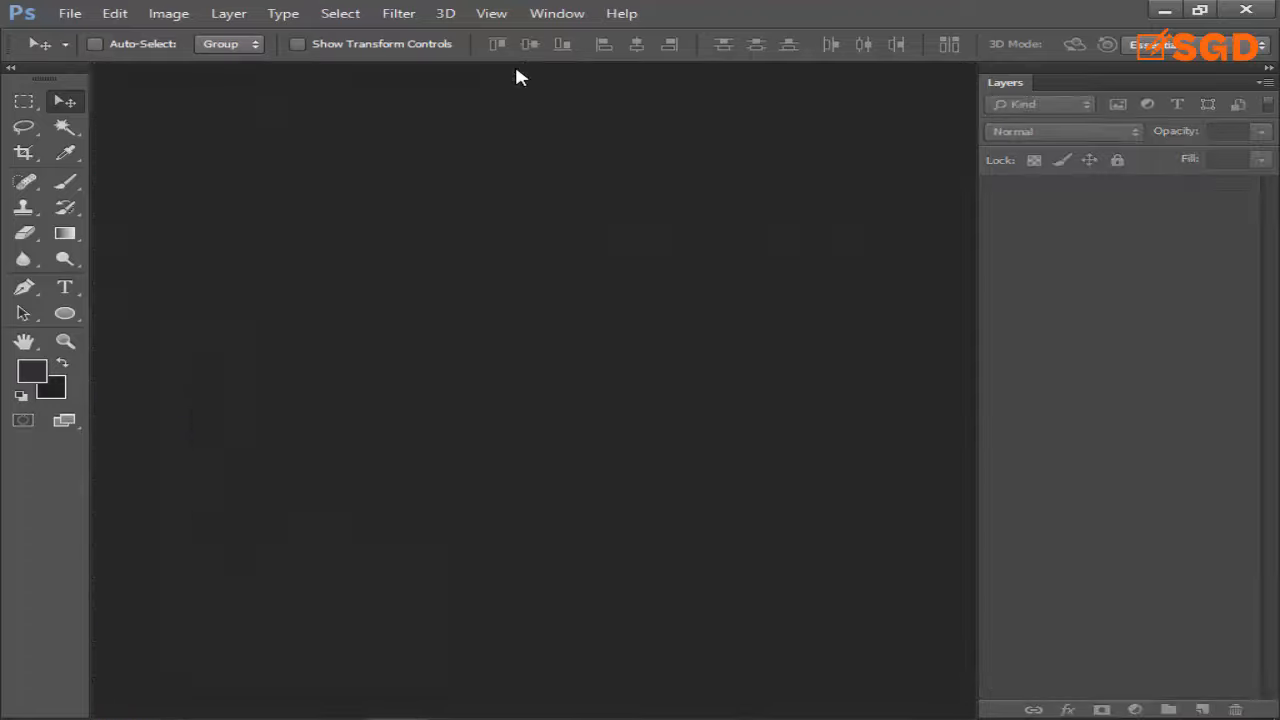
left_click(338, 718)
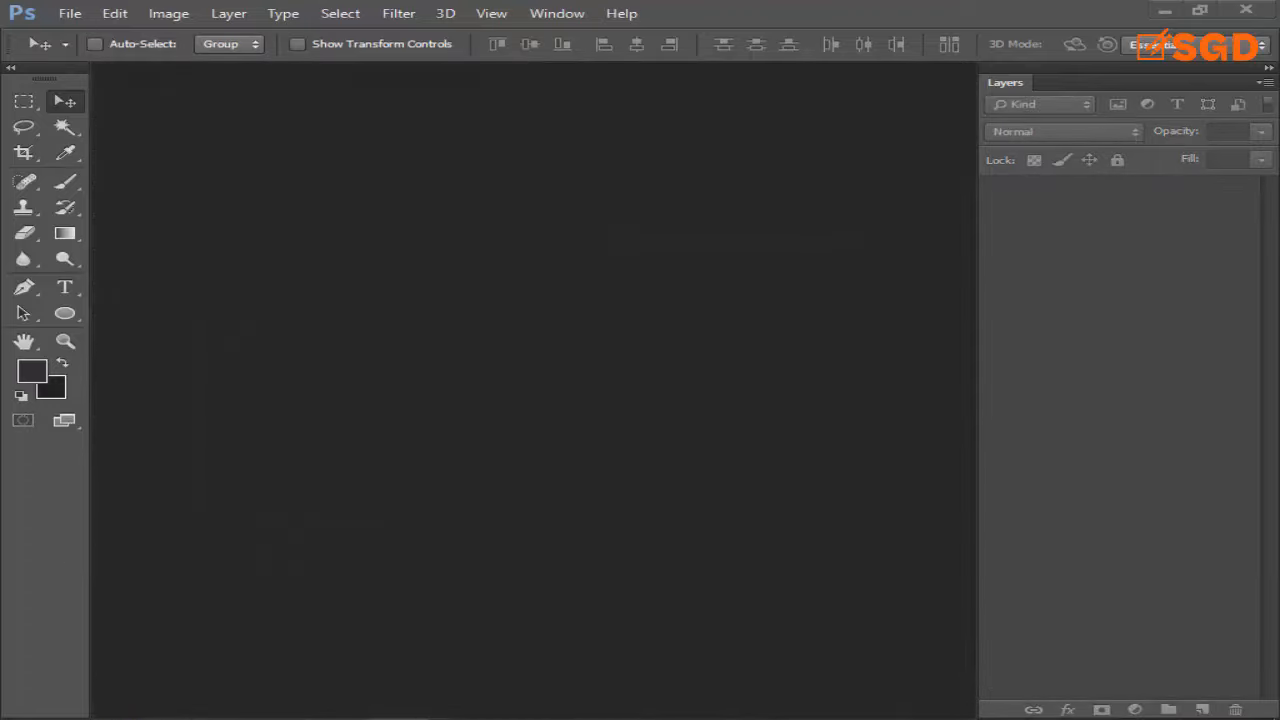
left_click(1150, 645)
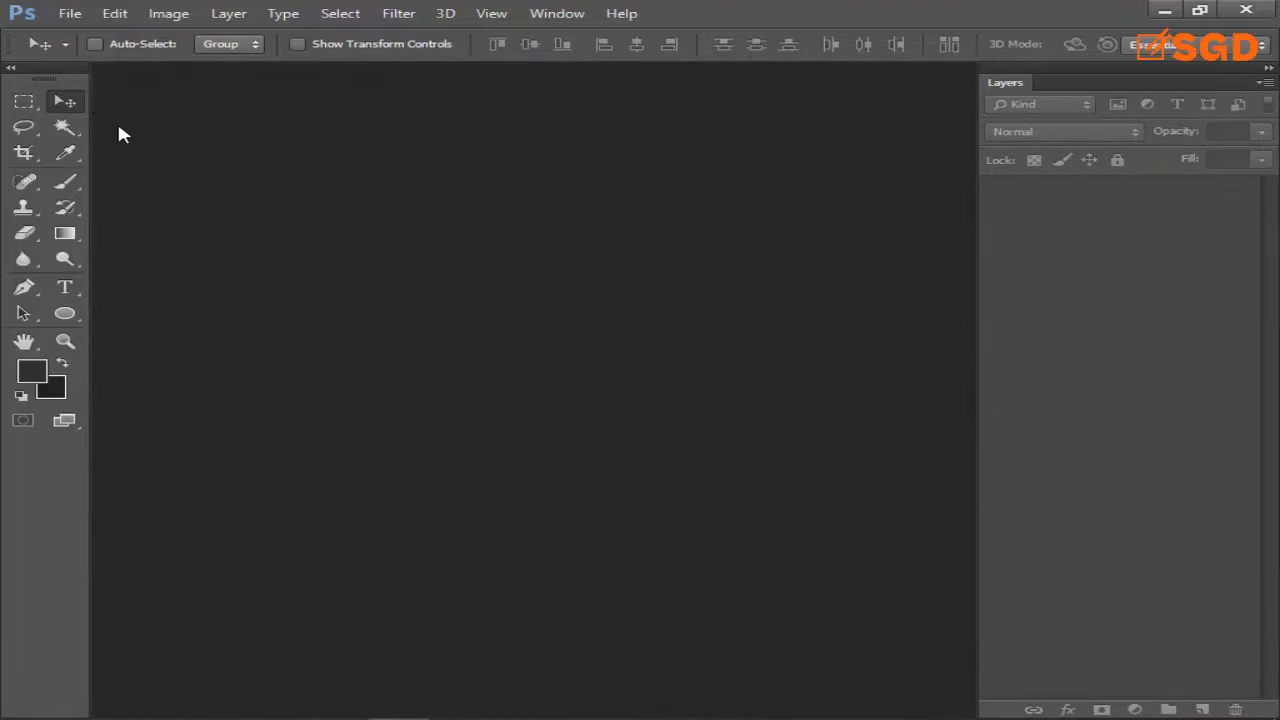
left_click(78, 18)
left_click(95, 36)
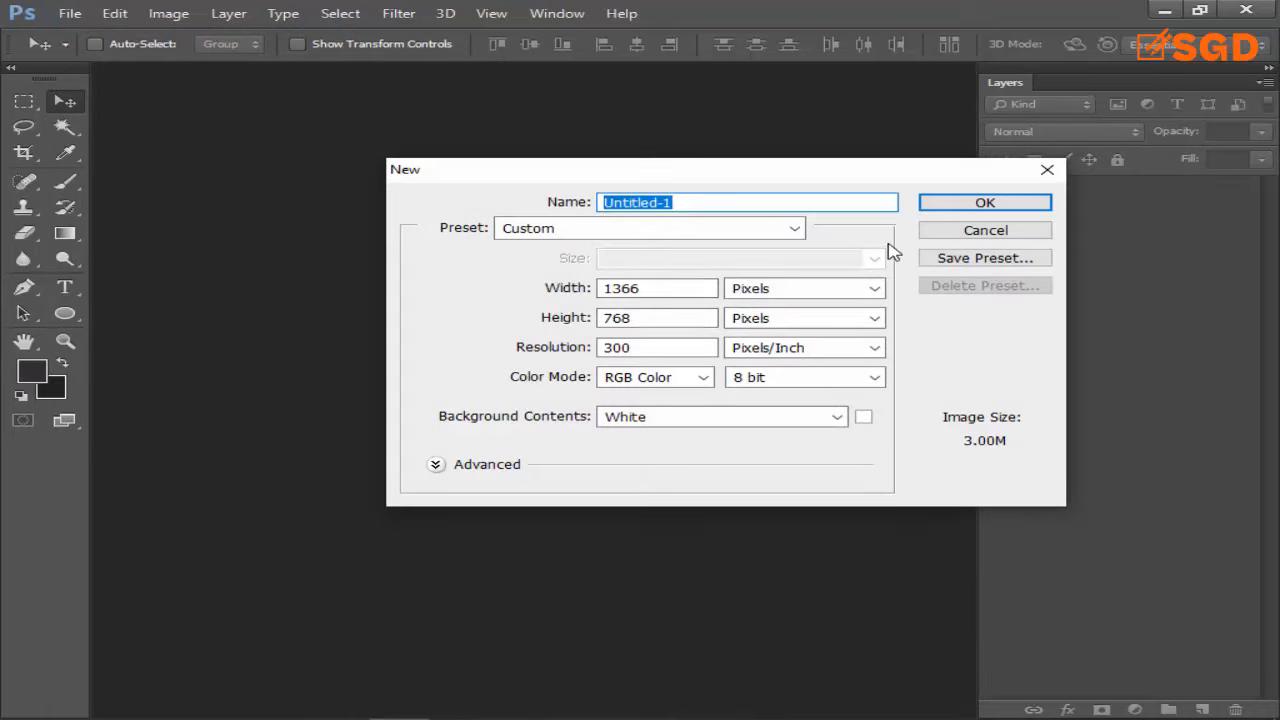
left_click(939, 238)
left_click(70, 14)
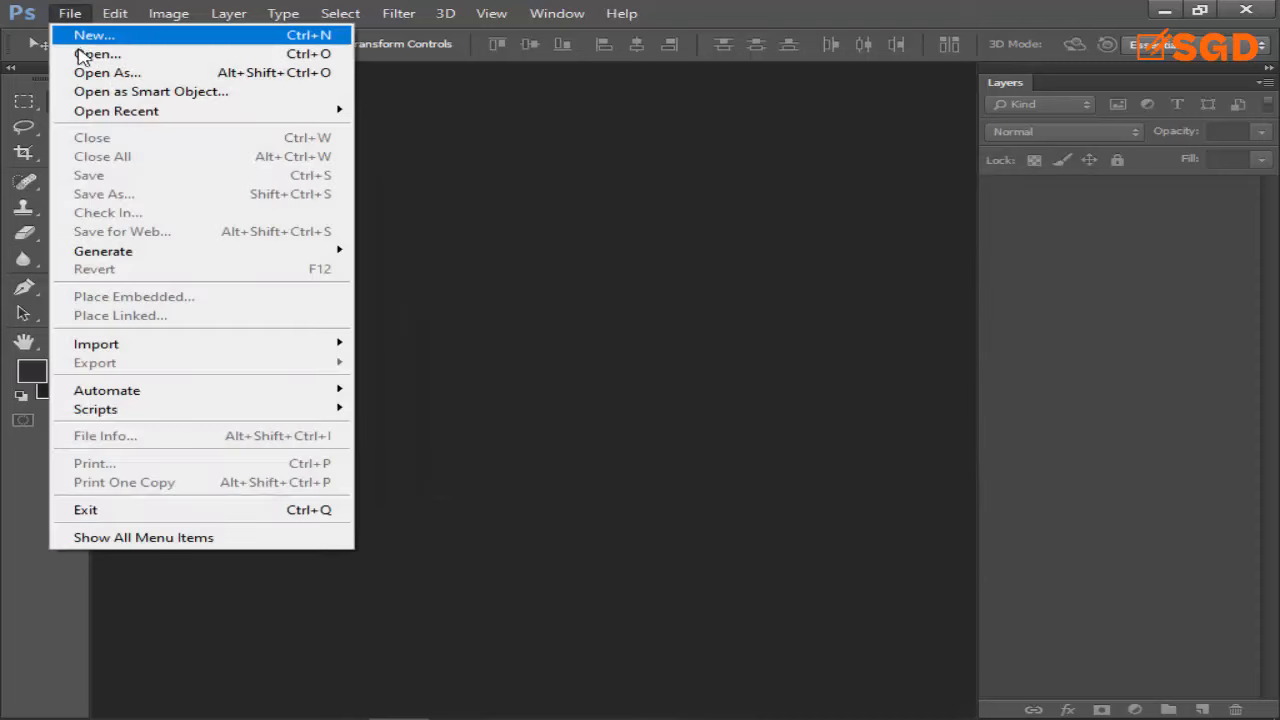
left_click(82, 54)
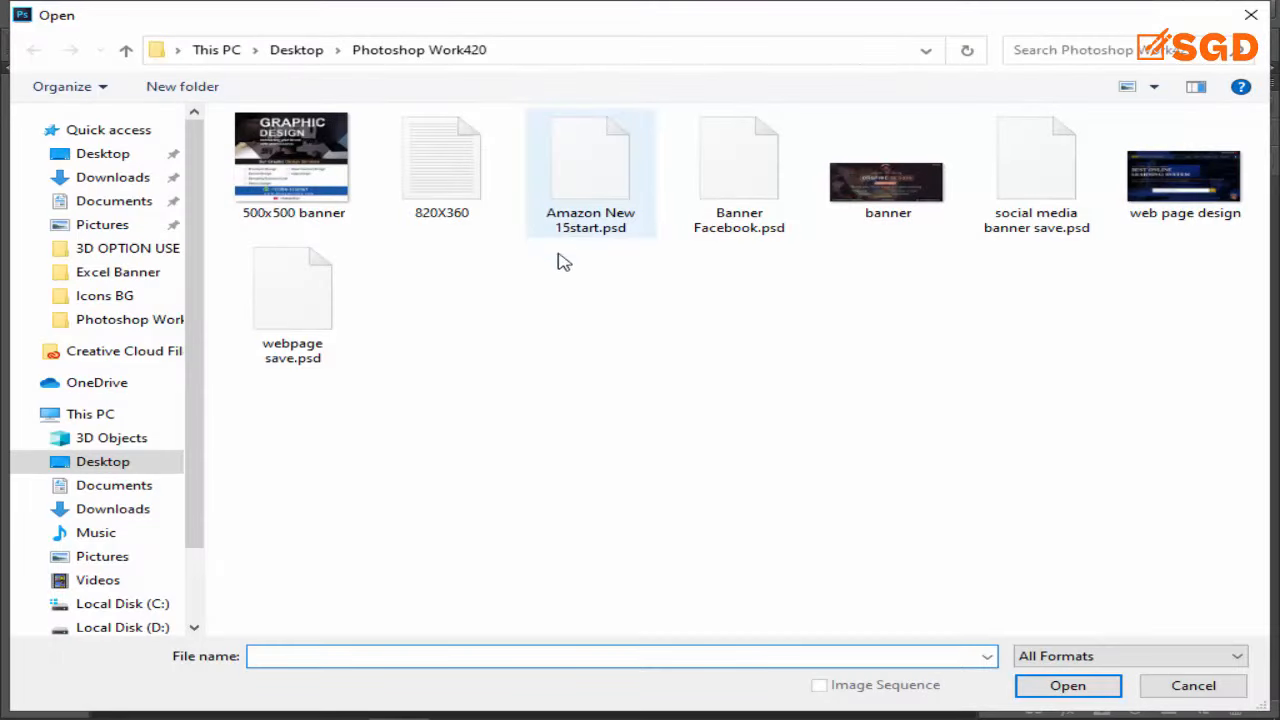
left_click(1155, 680)
Create a new white RGB document 820 by 360 pixels at 300 pixels/inch and dock its window.
left_click(70, 14)
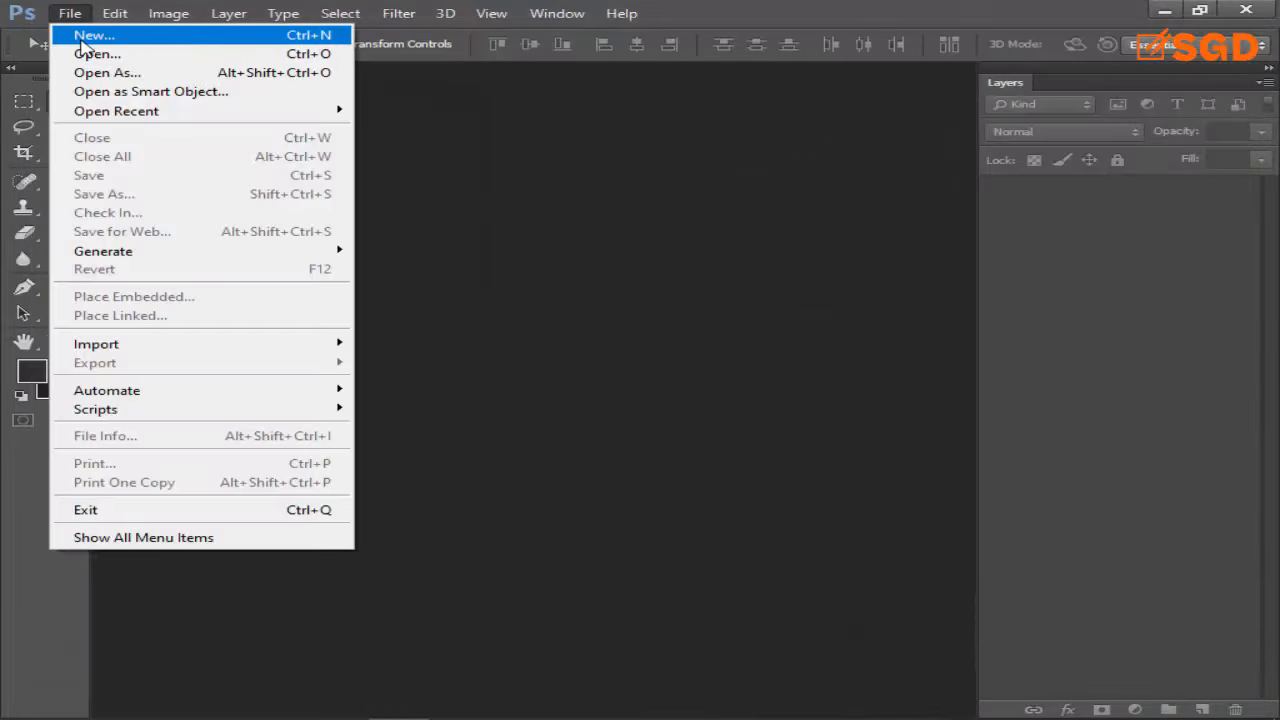
left_click(80, 37)
double_click(674, 291)
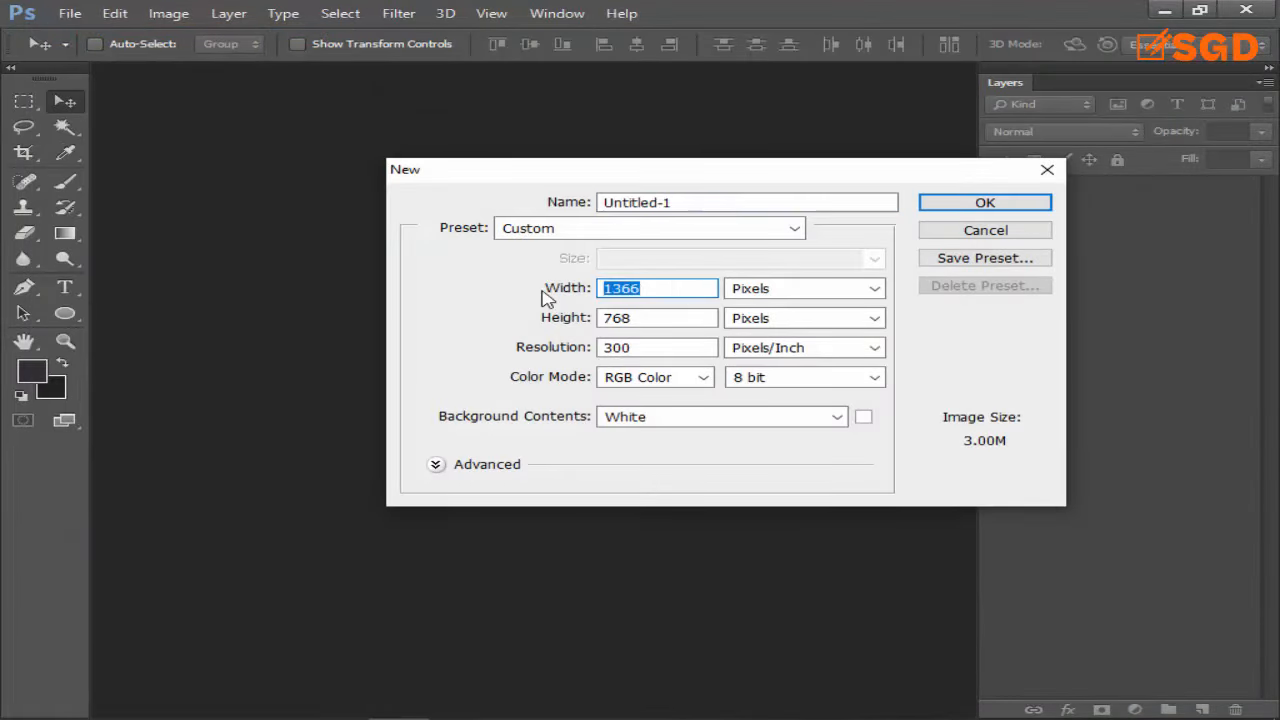
type("820")
double_click(659, 317)
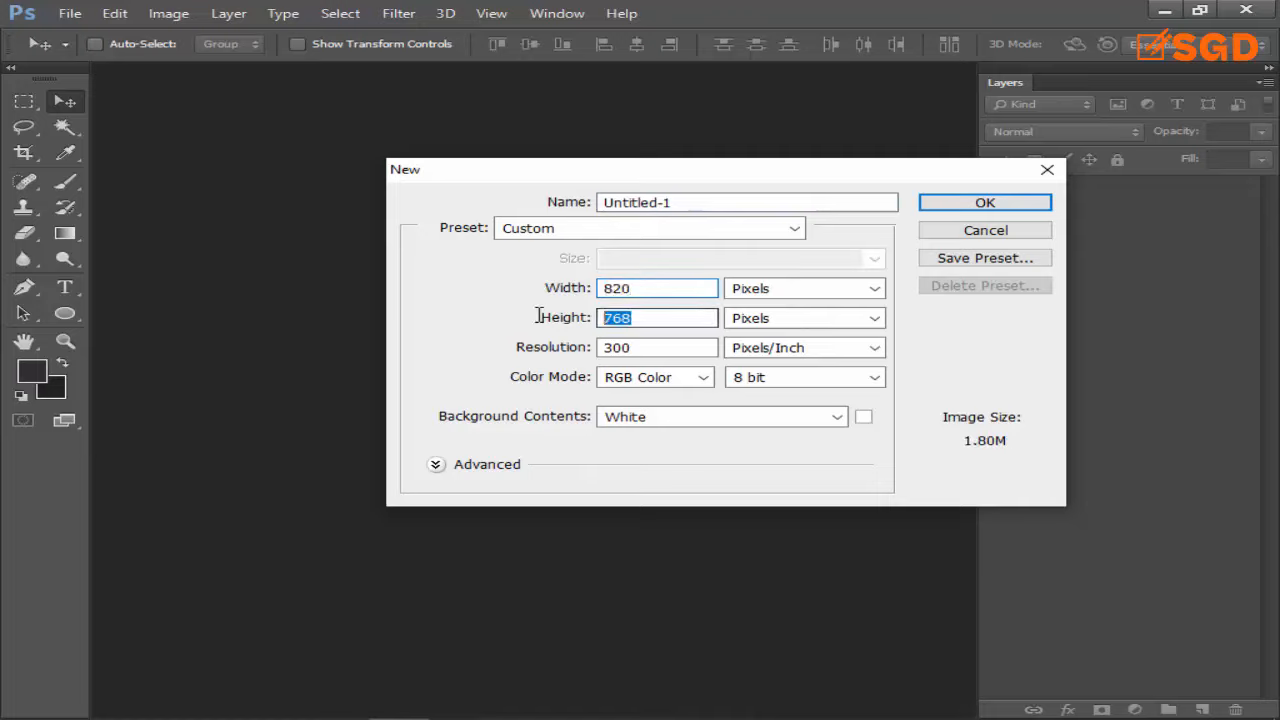
type("360")
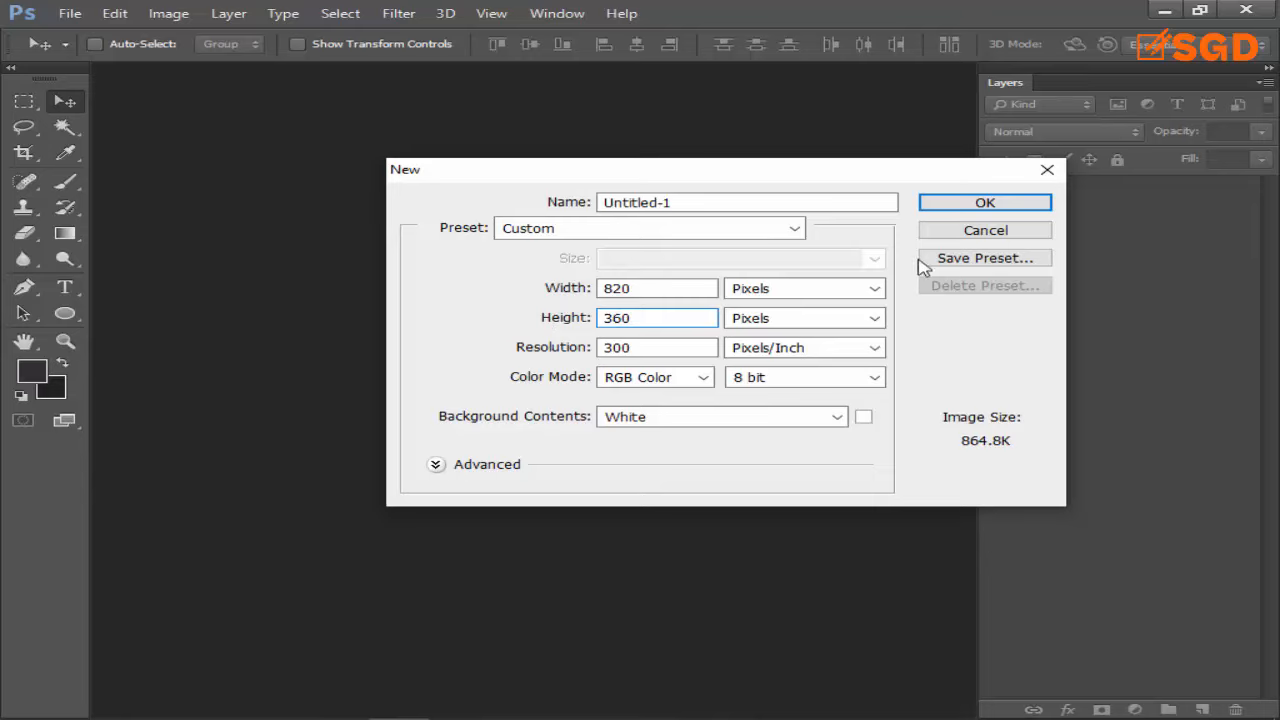
left_click(950, 205)
left_click_drag(494, 70, 530, 70)
Open the headway-jfR5wu2hMI0-unsplash photo from the Icons BG folder in Downloads.
left_click(66, 18)
left_click(75, 50)
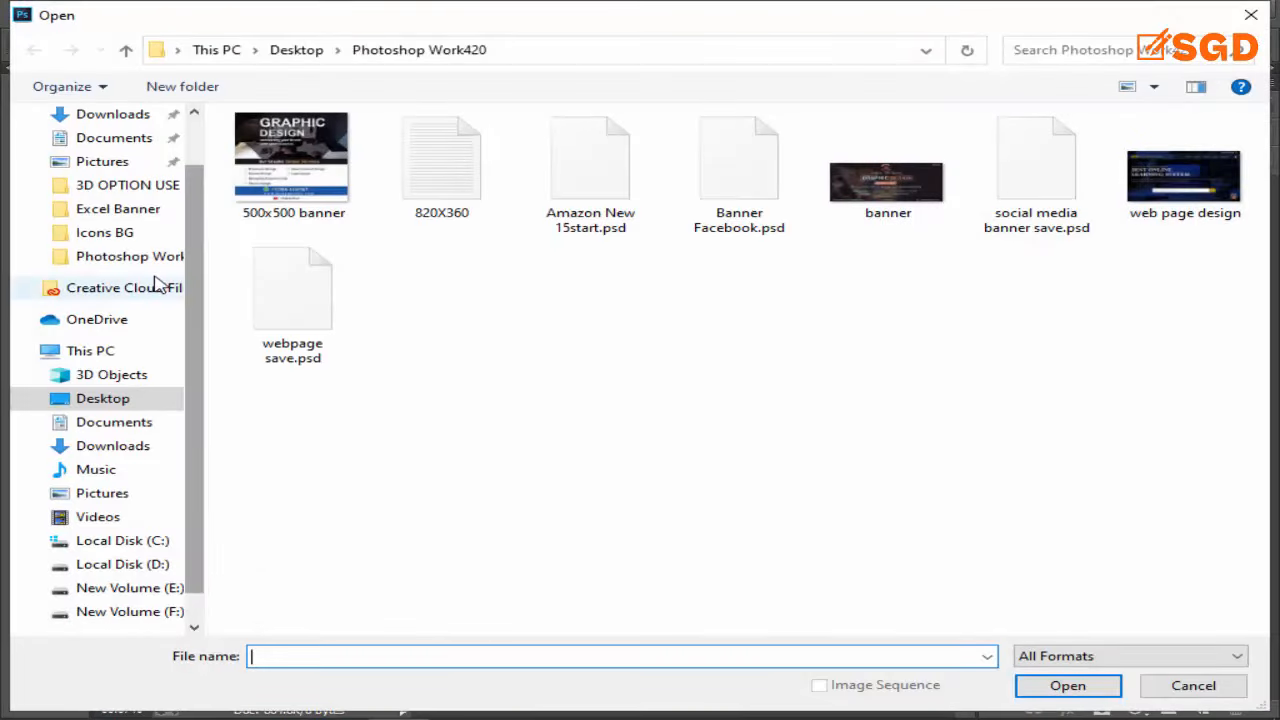
scroll(150, 260, "up", 1)
left_click(112, 177)
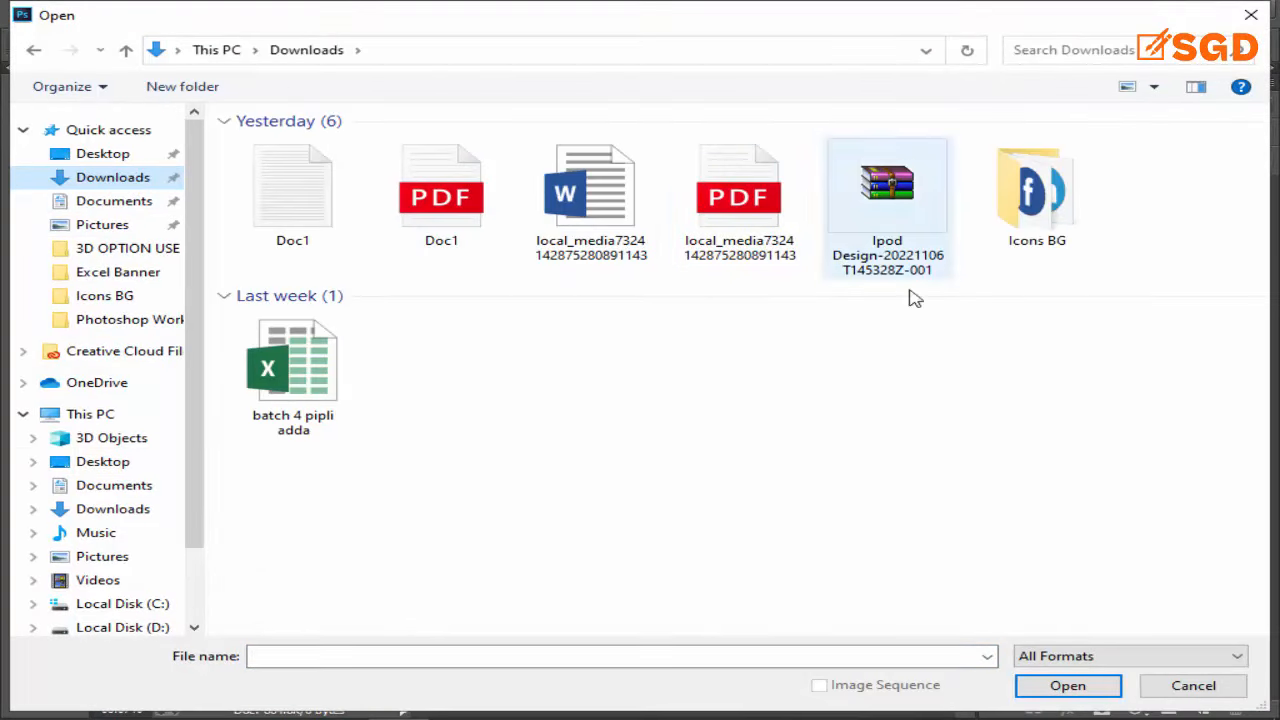
double_click(1035, 195)
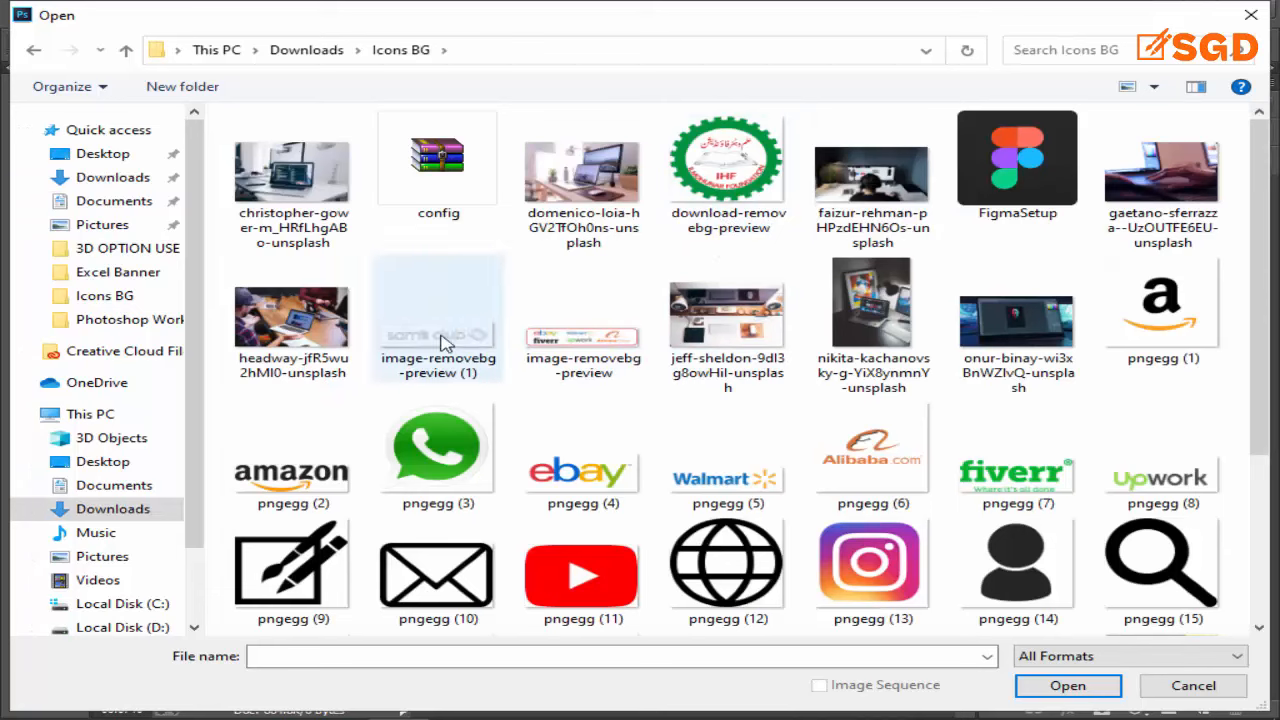
double_click(306, 340)
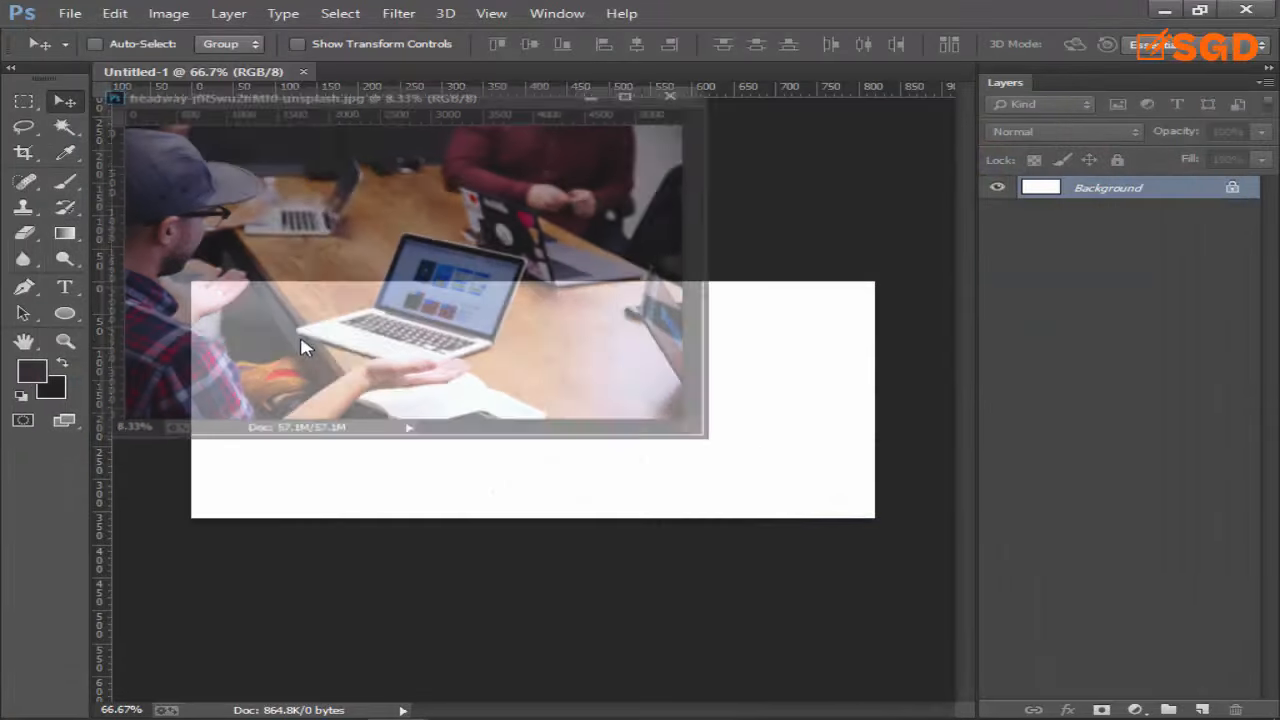
Copy the headway photo into the new banner document as a layer and close the source photo.
left_click_drag(217, 106, 907, 198)
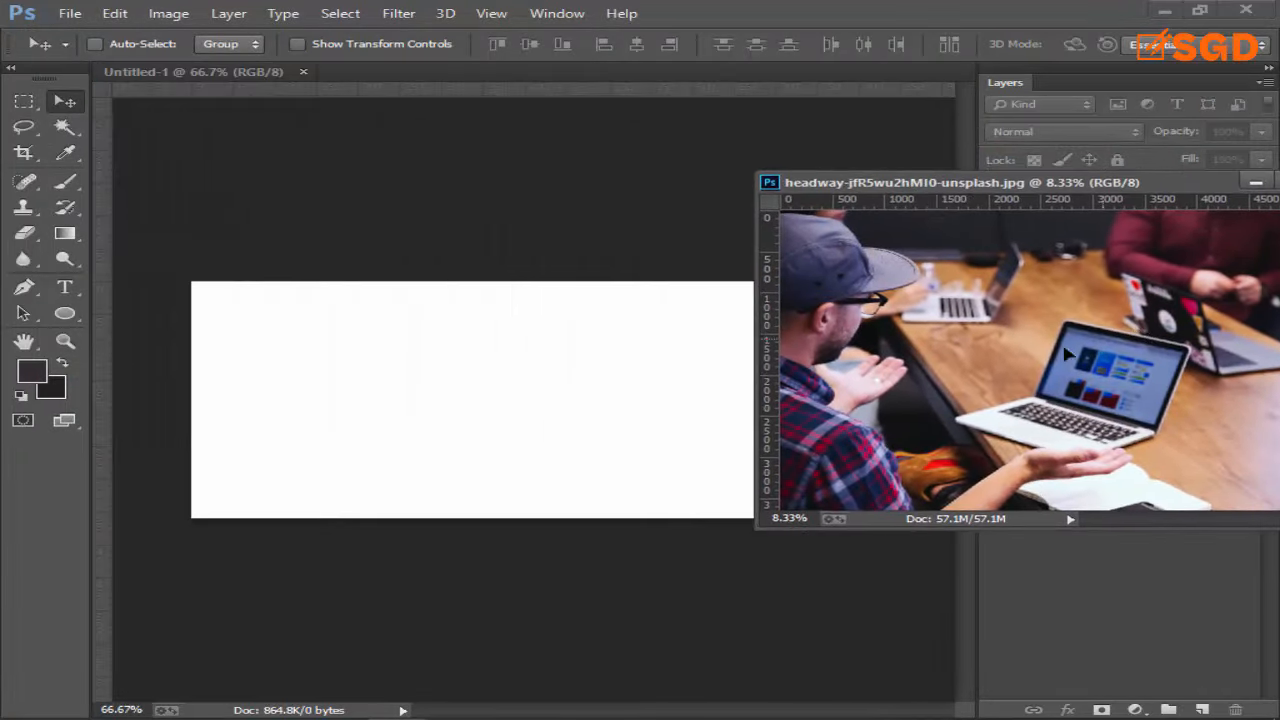
left_click_drag(1064, 350, 440, 405)
left_click_drag(978, 190, 480, 246)
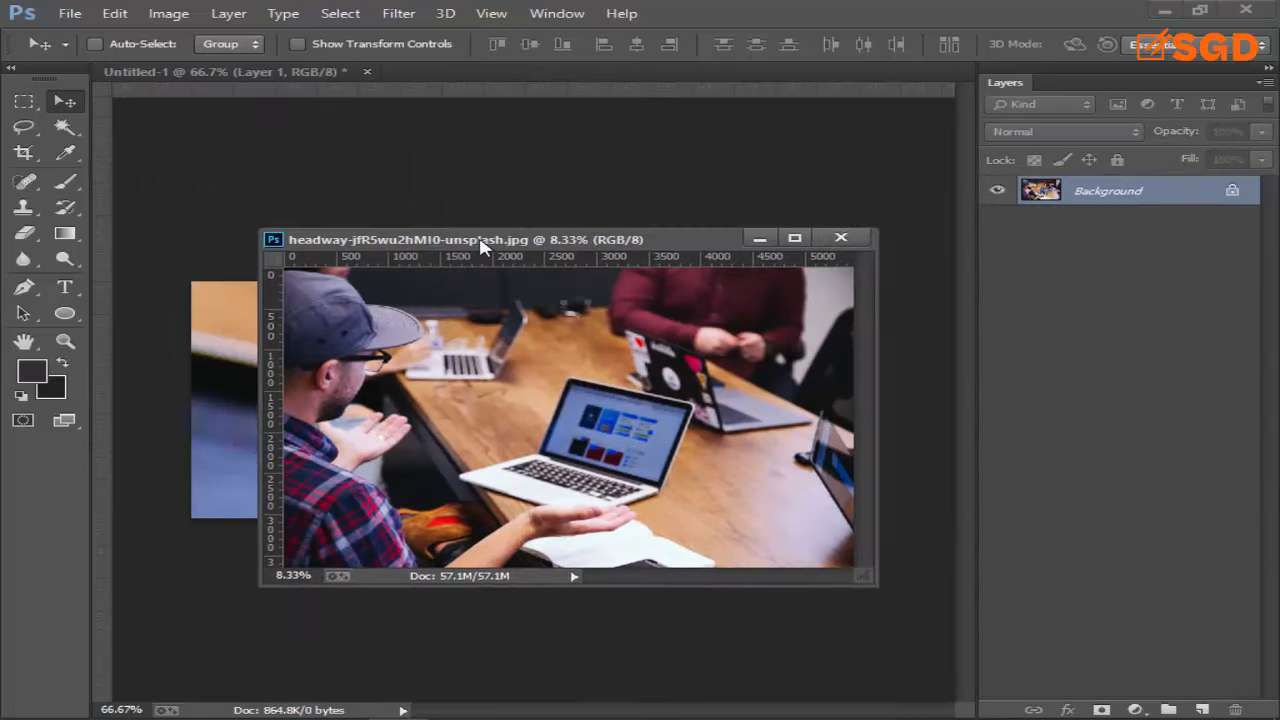
left_click(843, 244)
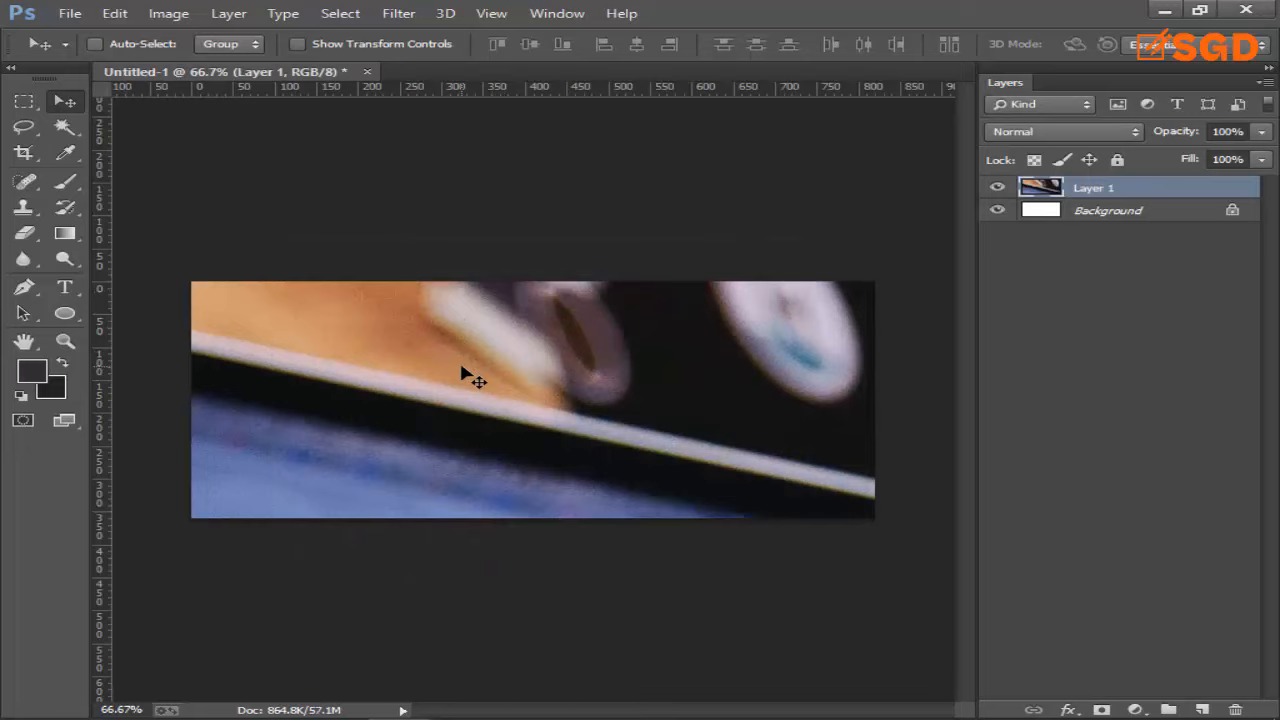
Scale the oversized photo layer down to about 750 px wide over the banner canvas.
key("ctrl+t")
key("ctrl+0")
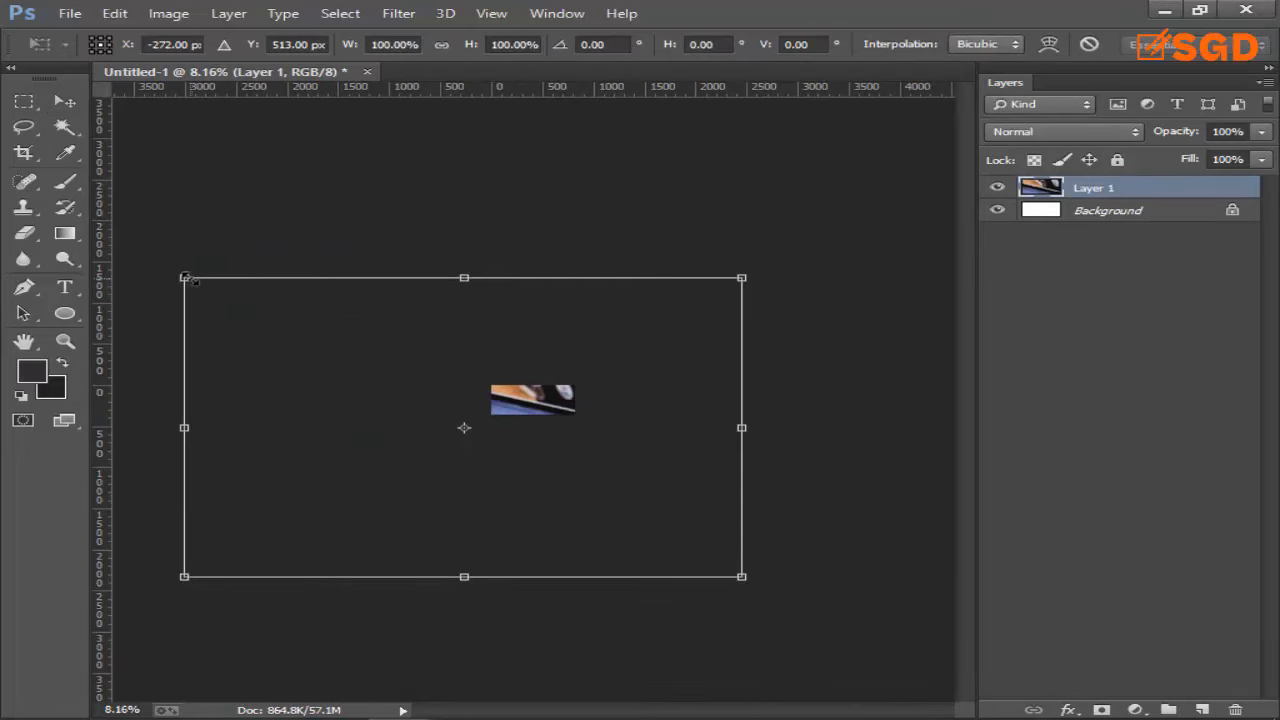
left_click_drag(186, 280, 583, 405)
scroll(494, 393, "up", 5)
key("Return")
Scale the photo to about 84% and position it against the banner's left edge, leaving the right part of the canvas empty.
key("ctrl+t")
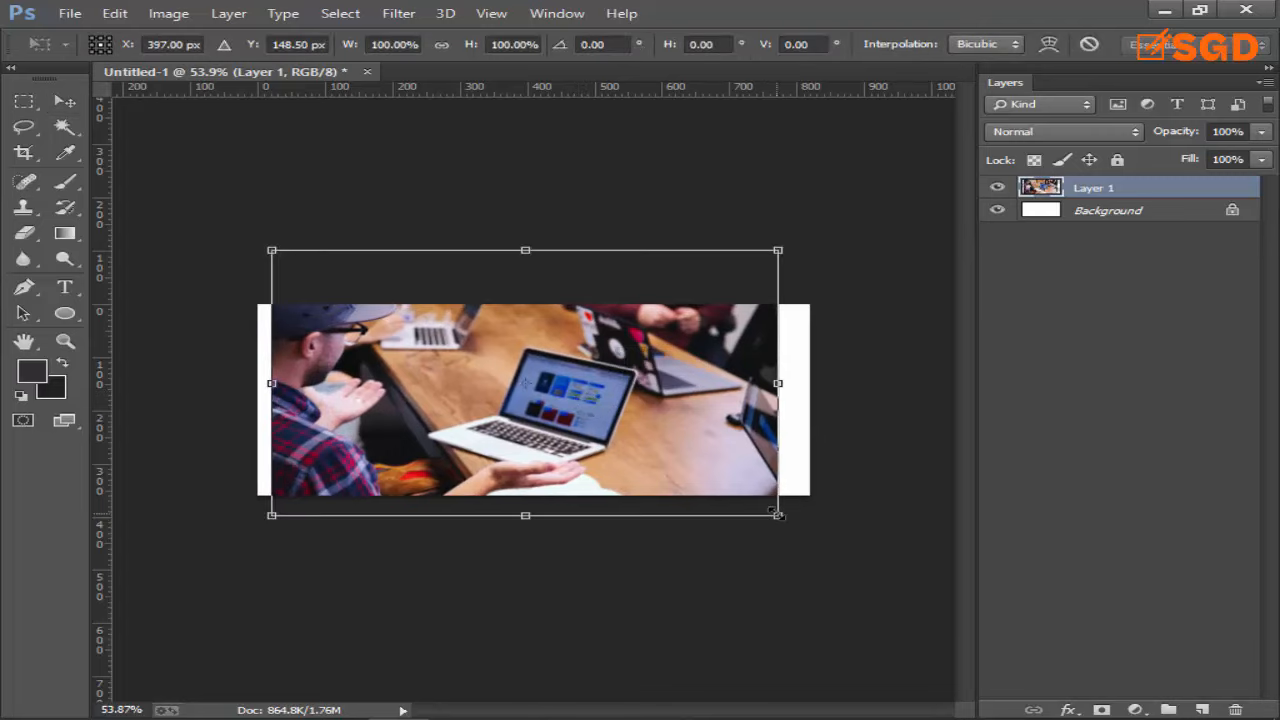
left_click_drag(770, 508, 752, 503)
left_click_drag(592, 437, 505, 450)
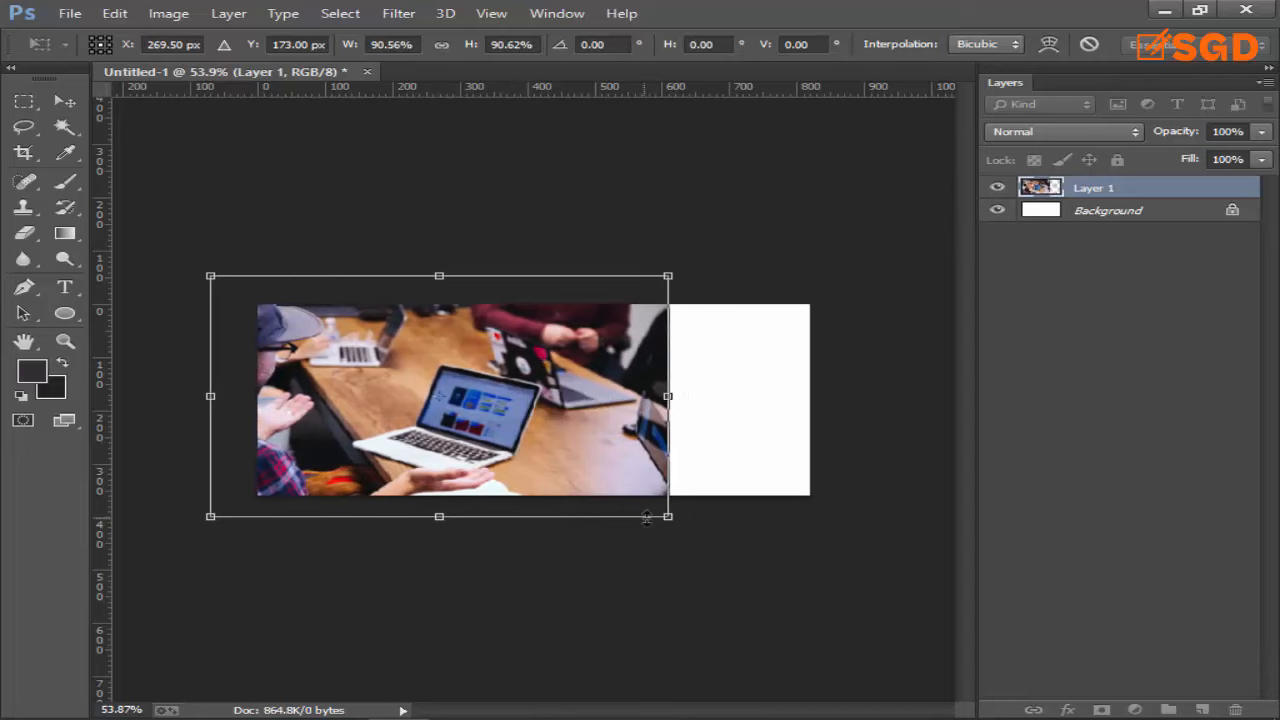
left_click_drag(668, 515, 651, 506)
left_click_drag(455, 417, 483, 428)
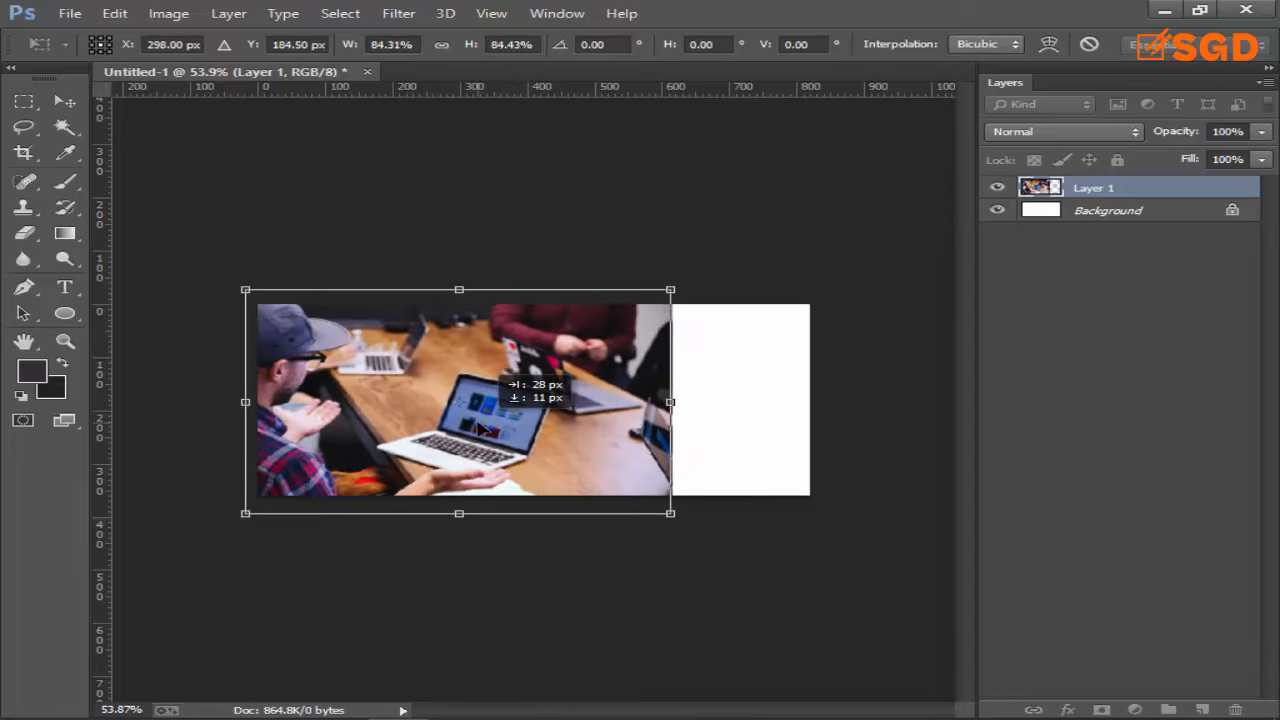
left_click(64, 101)
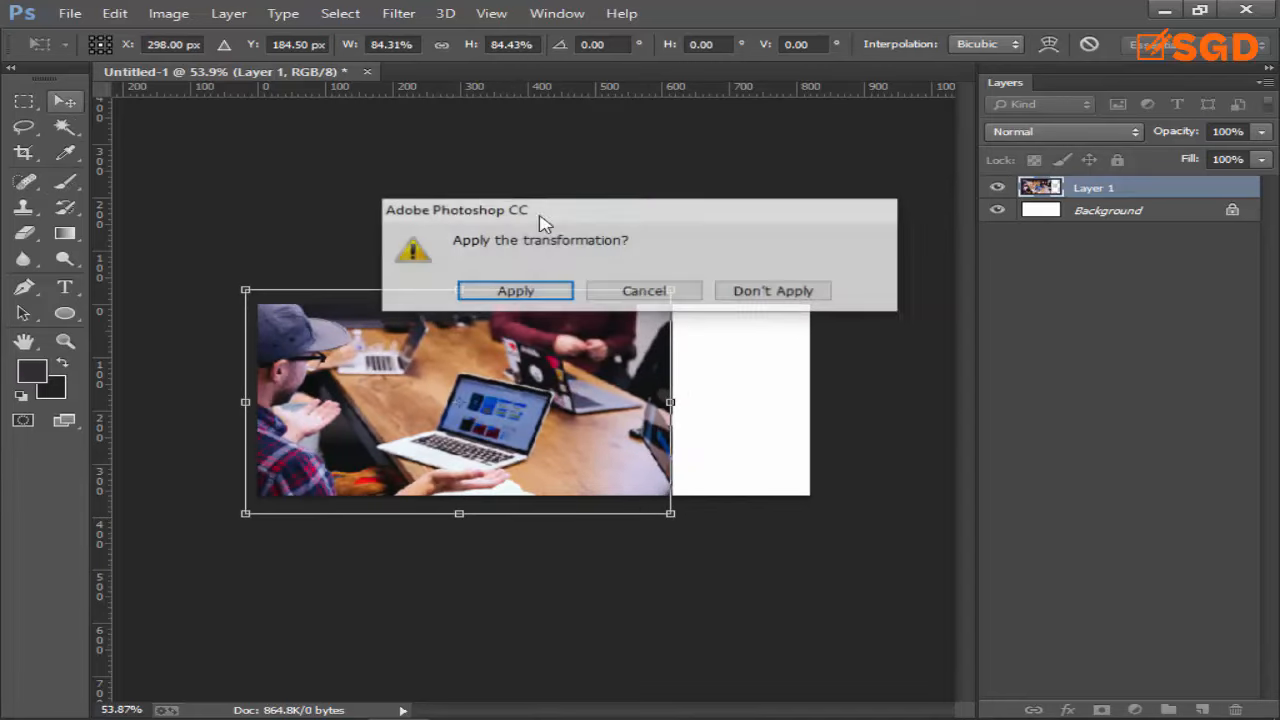
left_click(508, 292)
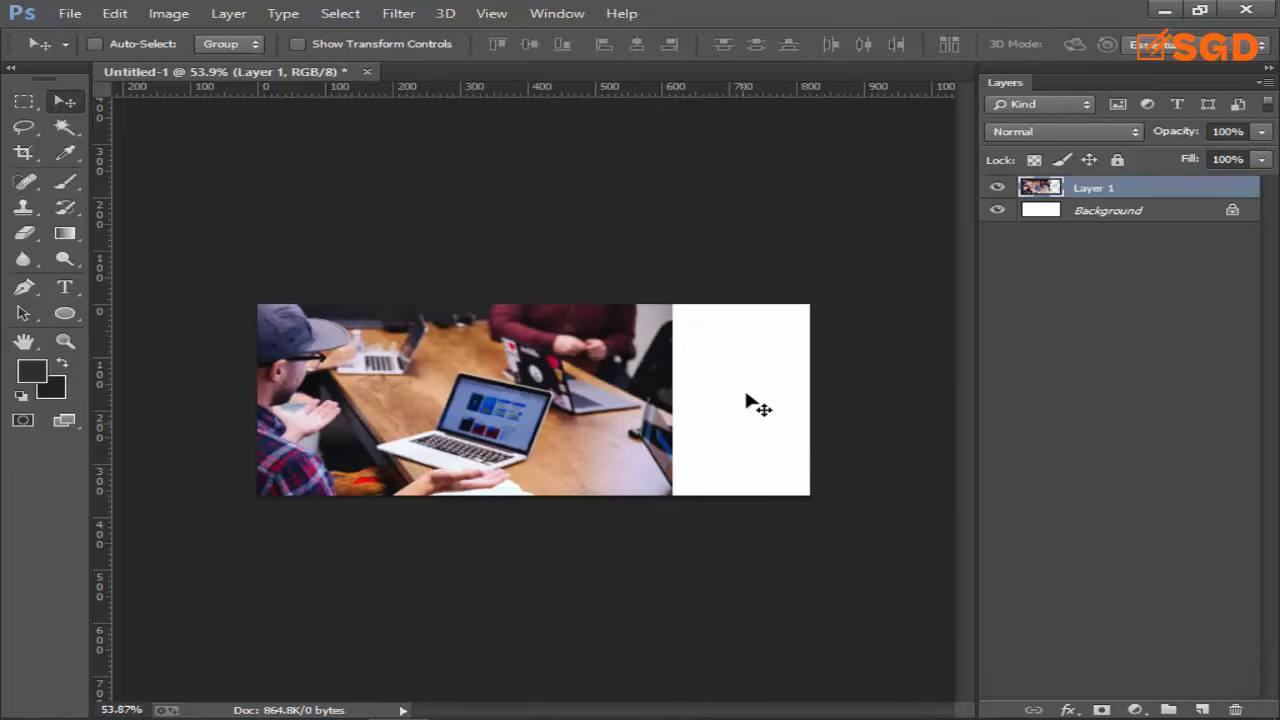
left_click_drag(552, 406, 538, 414)
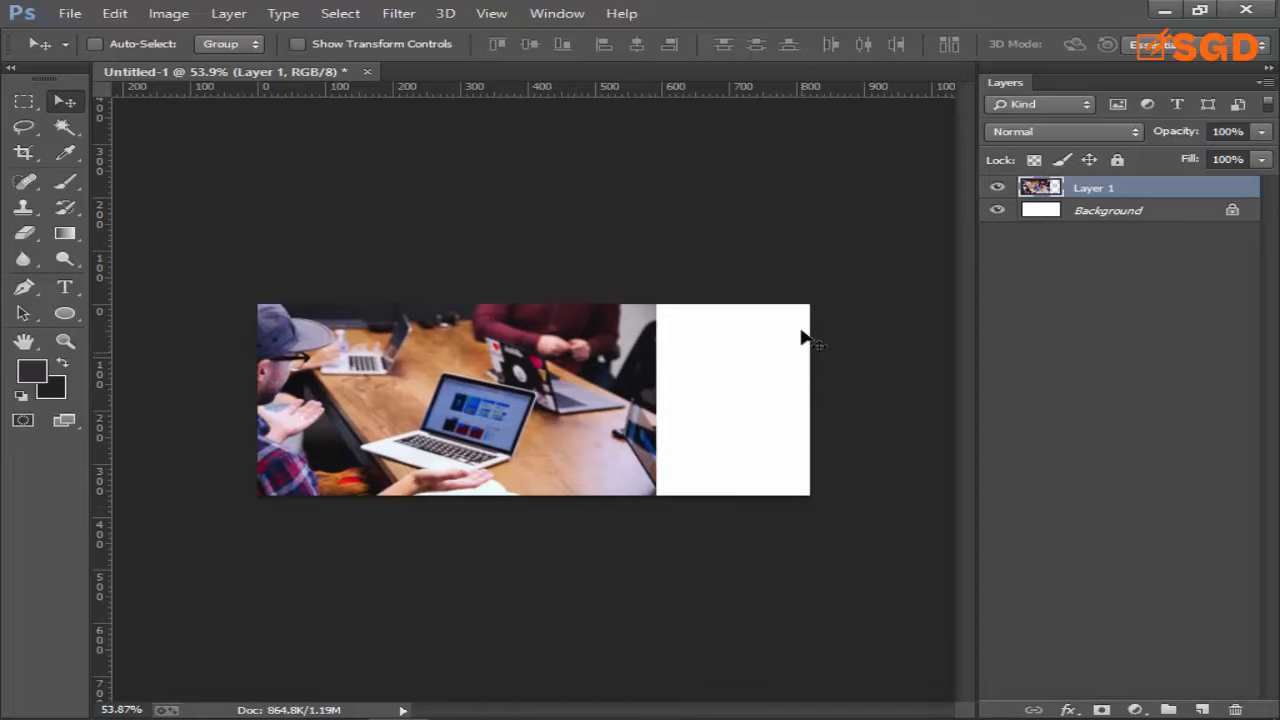
Sample a near-black colour from the dark area below the table in the photo as the foreground colour.
left_click(65, 154)
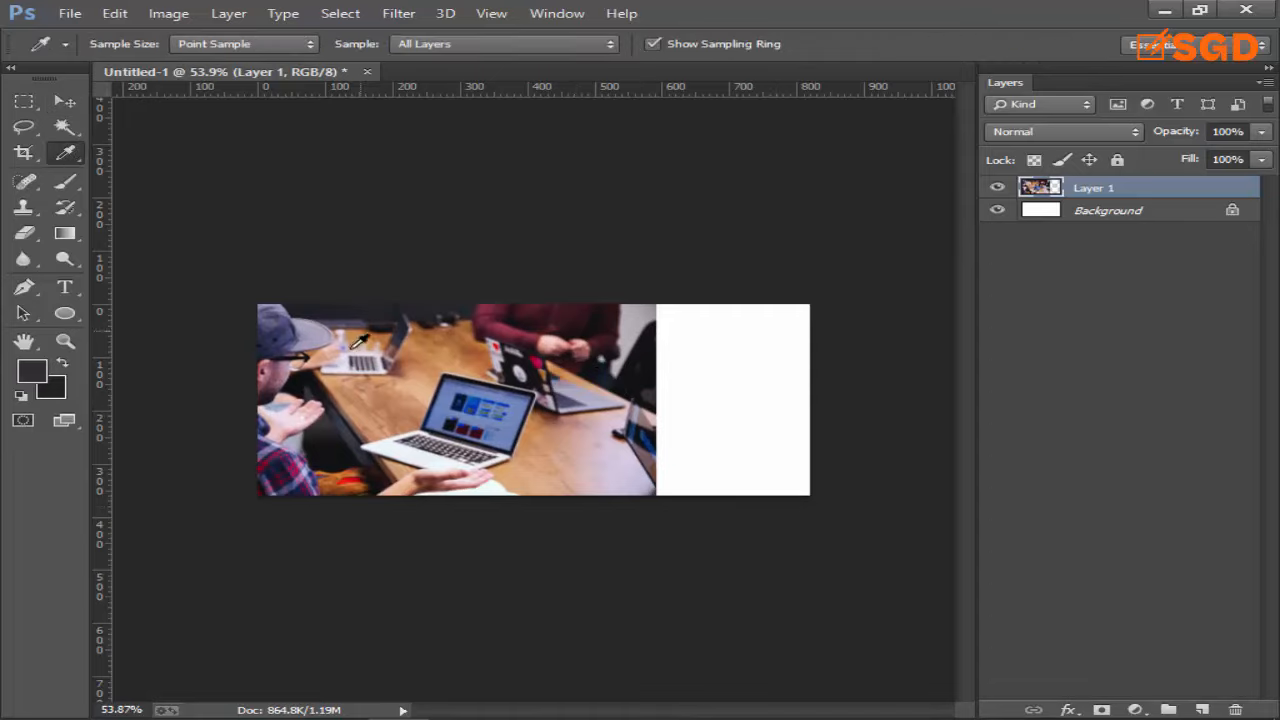
left_click(326, 441)
Try filling the Background layer with the sampled dark colour and undo the fill.
left_click(1088, 216)
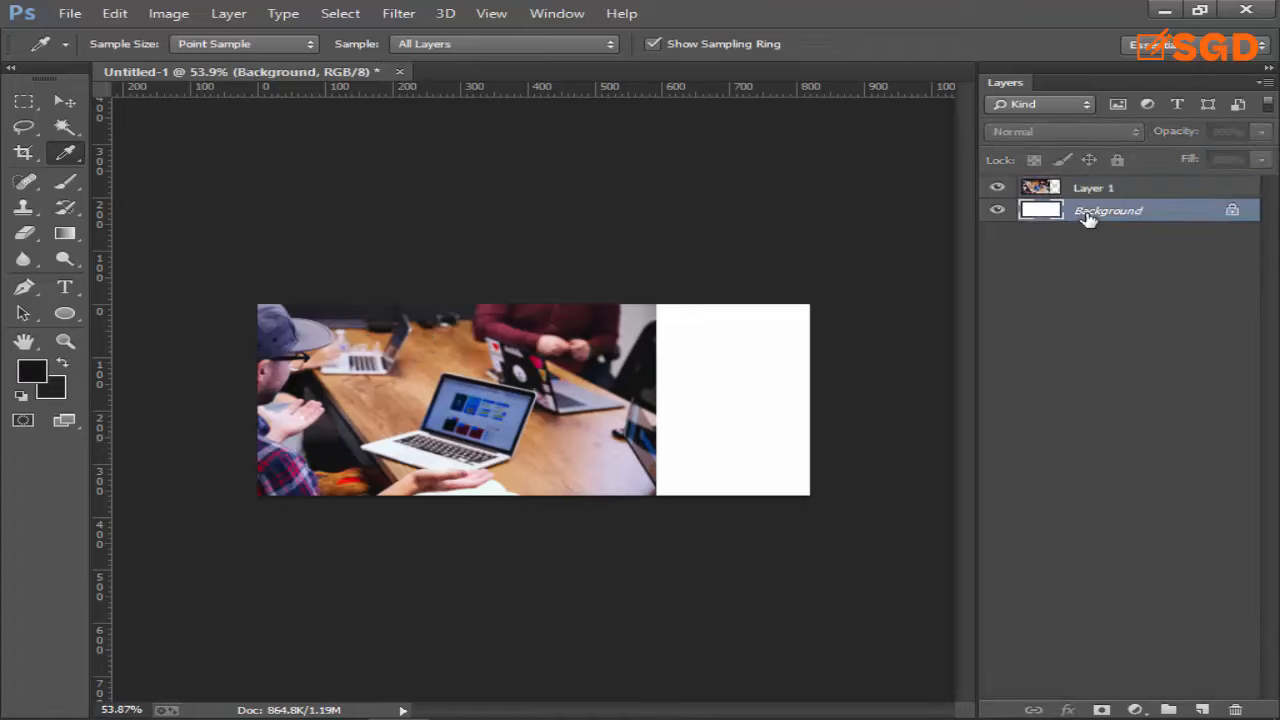
key("alt+BackSpace")
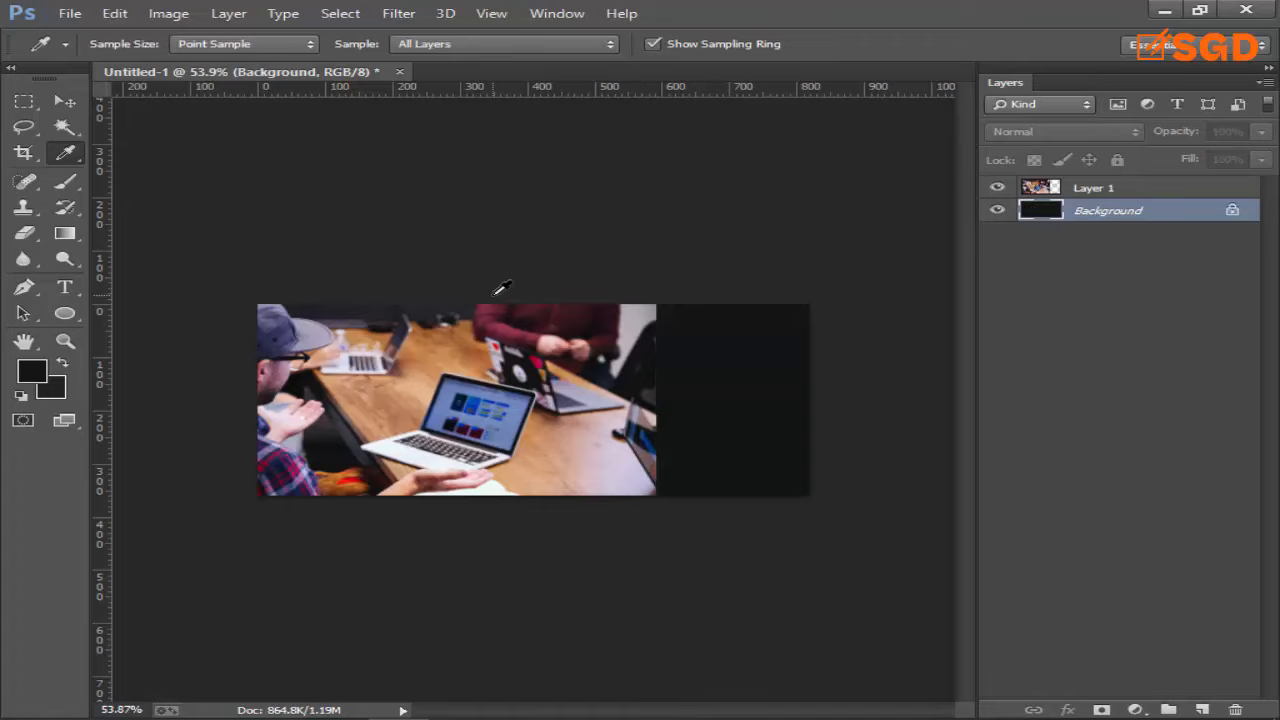
key("ctrl+z")
Erase the photo layer's right edge with a soft 150 px eraser at 100% opacity to fade it out.
left_click(64, 101)
left_click(23, 232)
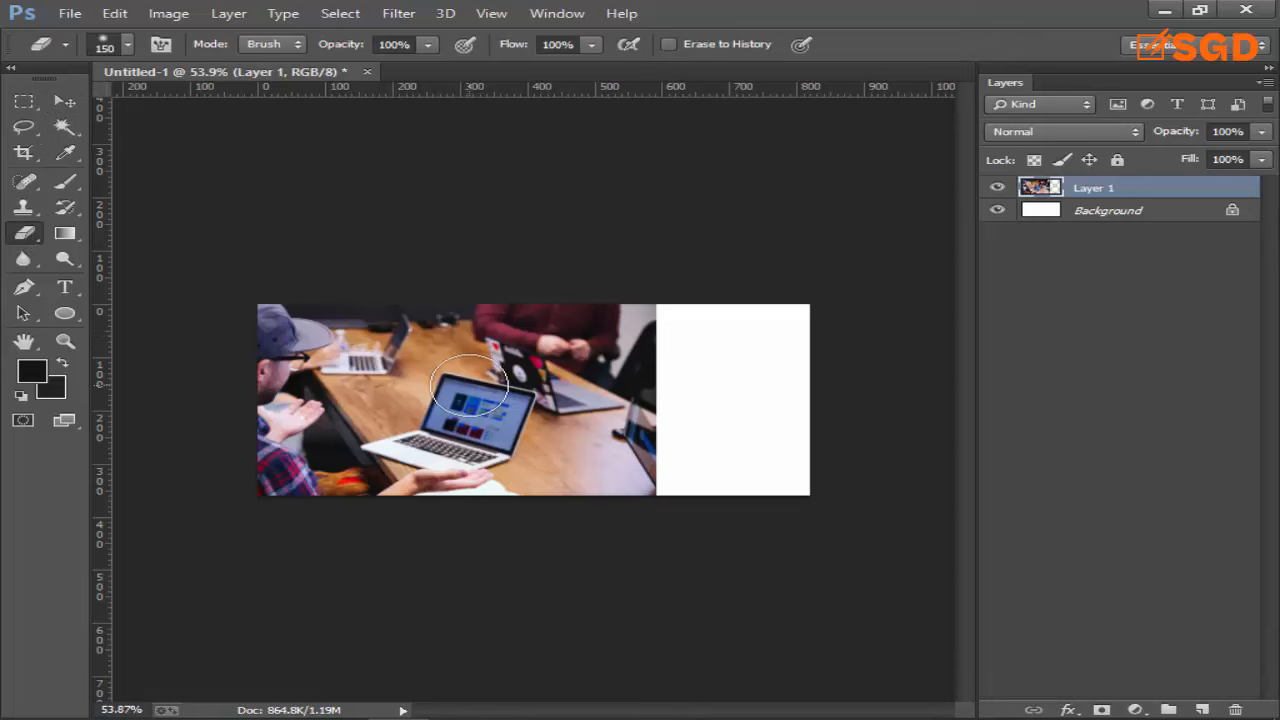
scroll(469, 386, "up", 2)
mouse_move(734, 306)
left_mouse_down()
mouse_move(739, 580)
mouse_move(739, 181)
mouse_move(766, 547)
mouse_move(713, 220)
mouse_move(709, 594)
left_mouse_up()
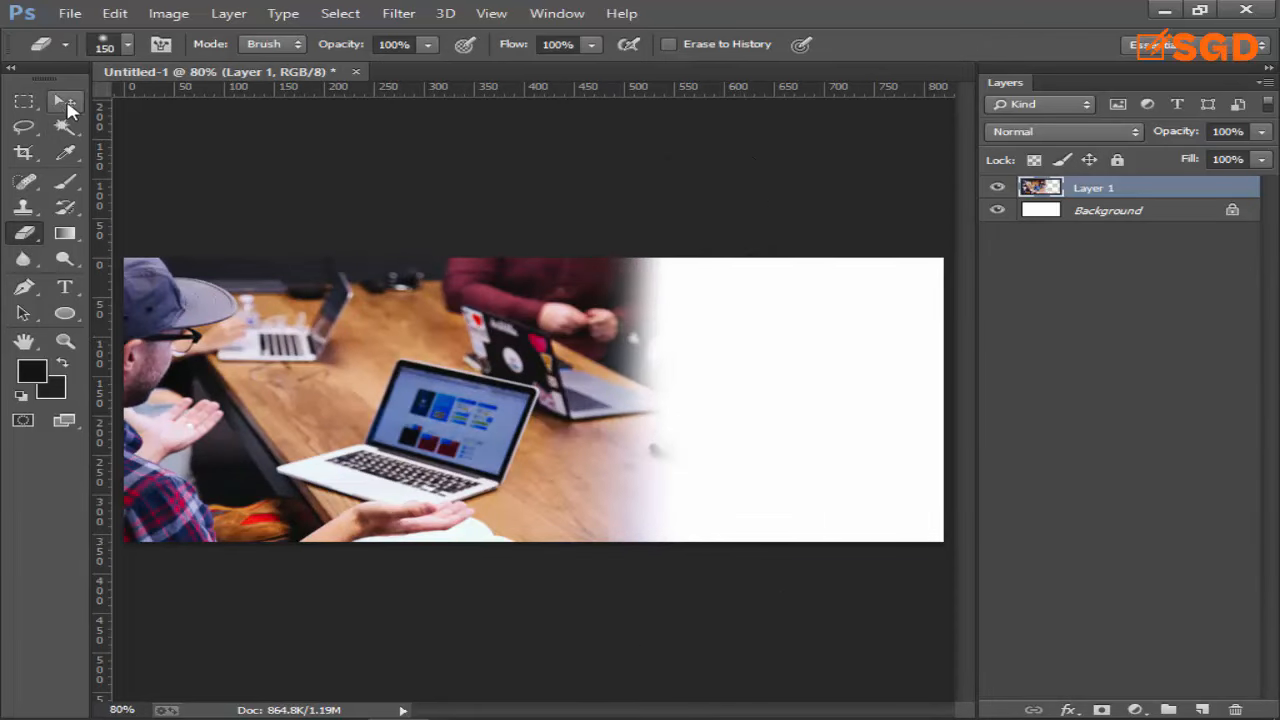
left_click(64, 104)
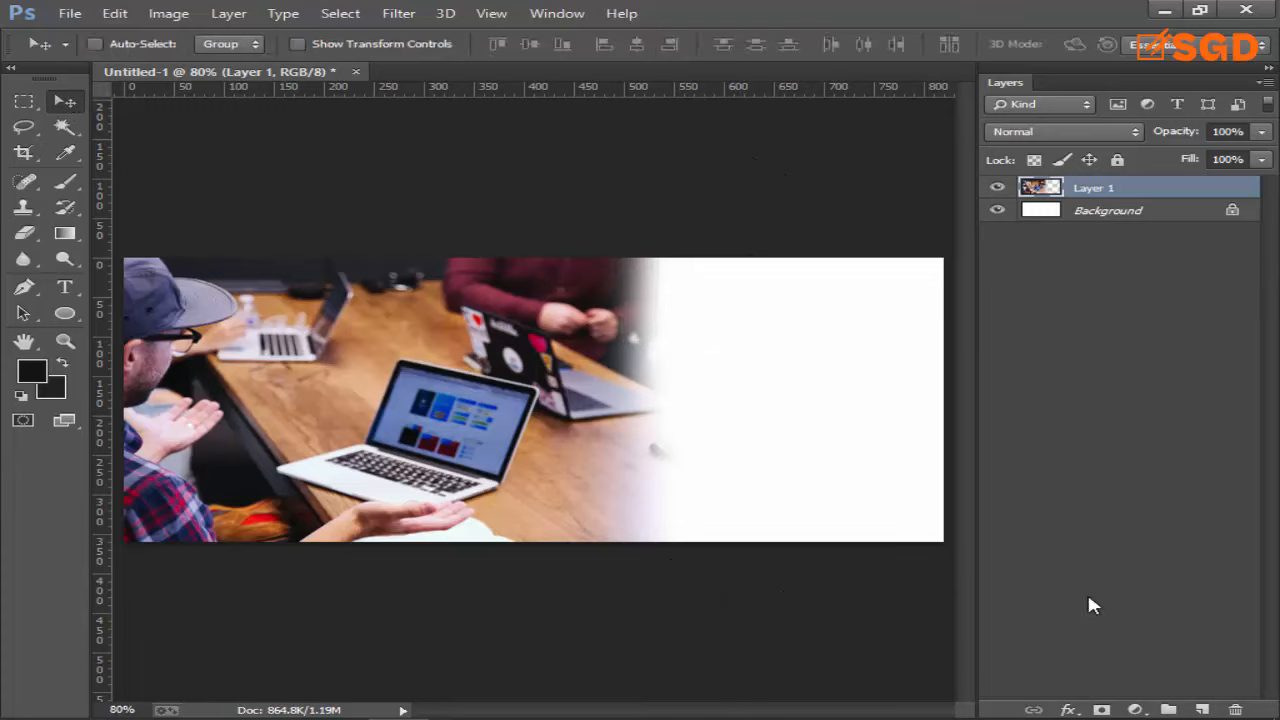
Fill the Background layer with the near-black foreground colour.
left_click(1108, 212)
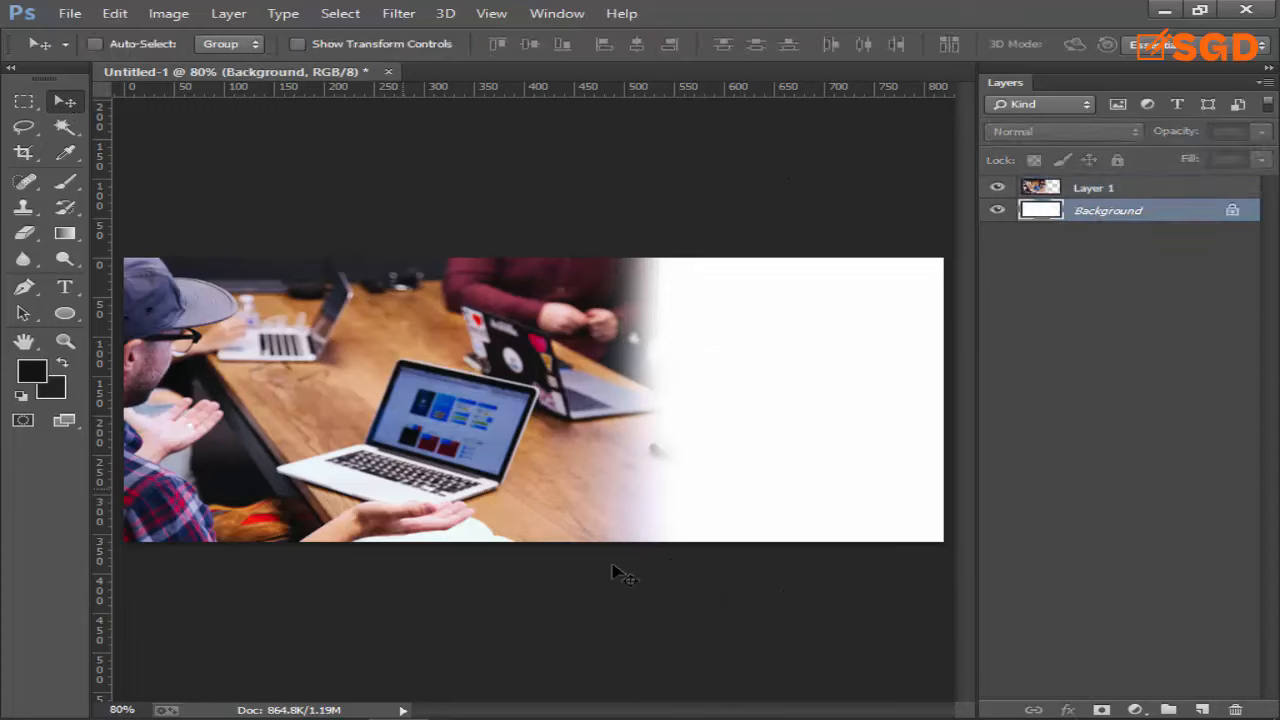
key("alt+BackSpace")
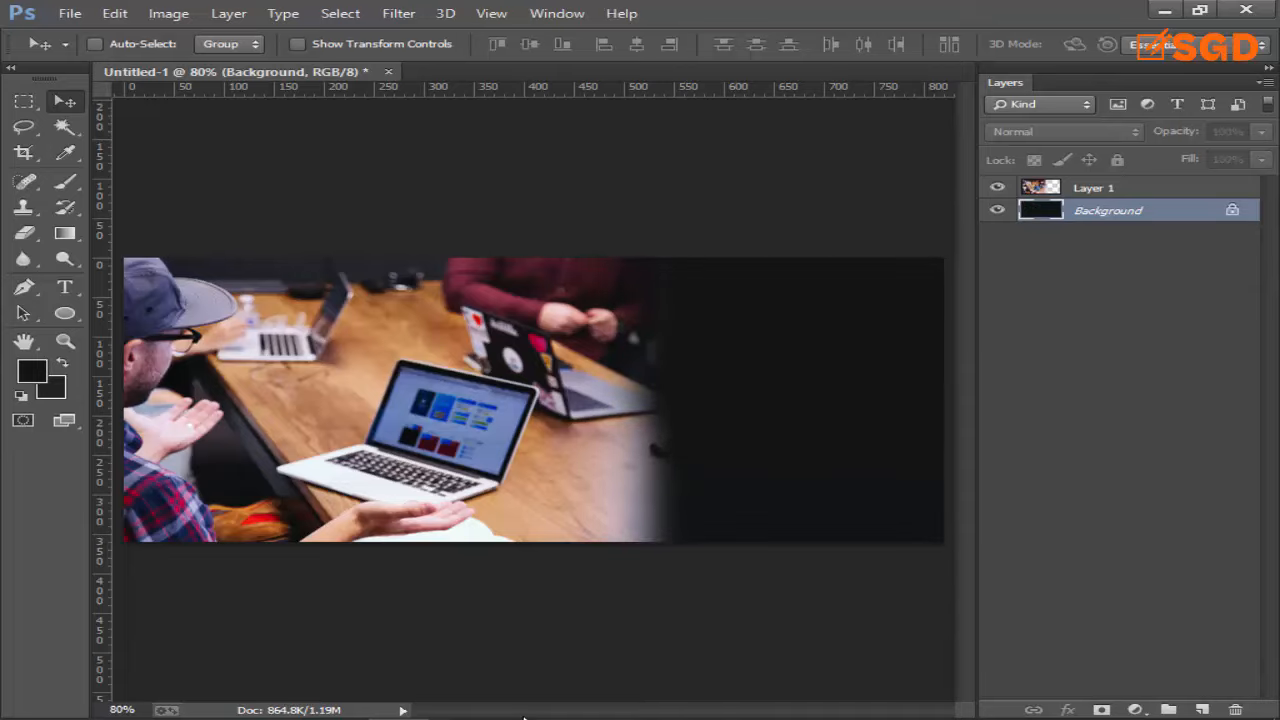
Draw a rectangle about 922 by 424 px over the whole banner, fill it near-black and stack its layer above the photo.
scroll(574, 570, "down", 2, "alt")
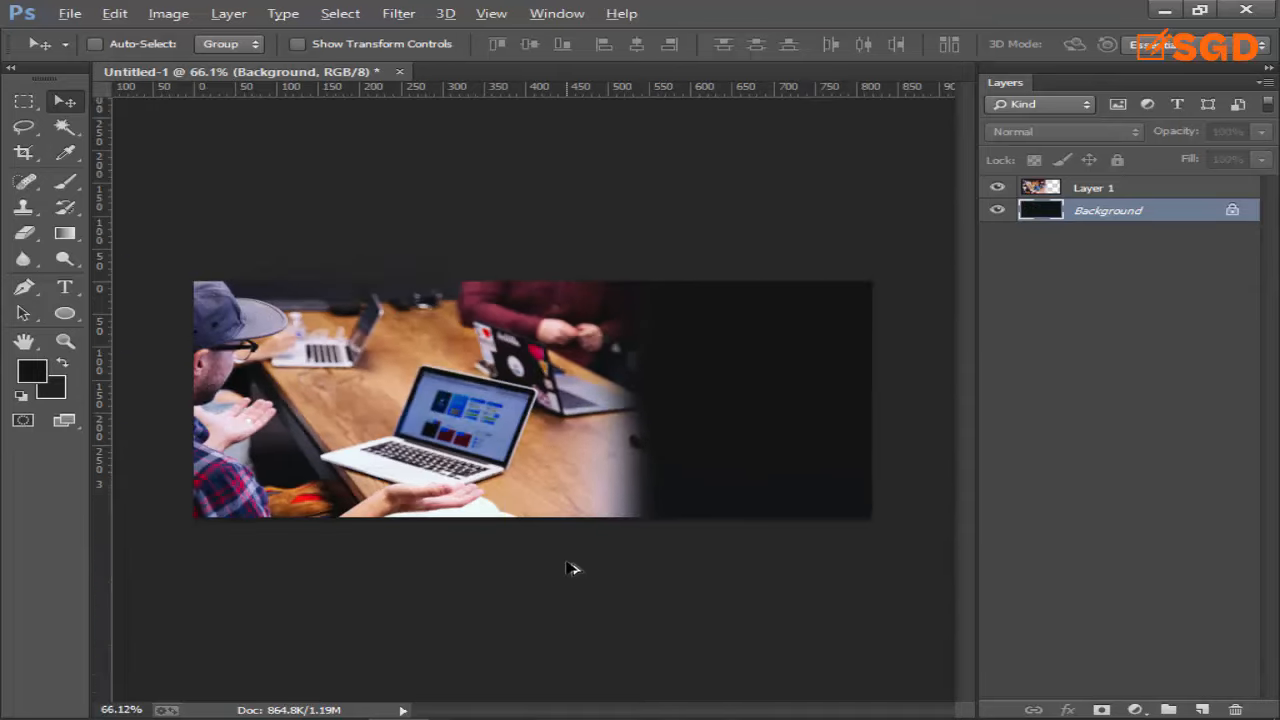
left_click_drag(76, 306, 140, 306)
left_click_drag(158, 261, 921, 538)
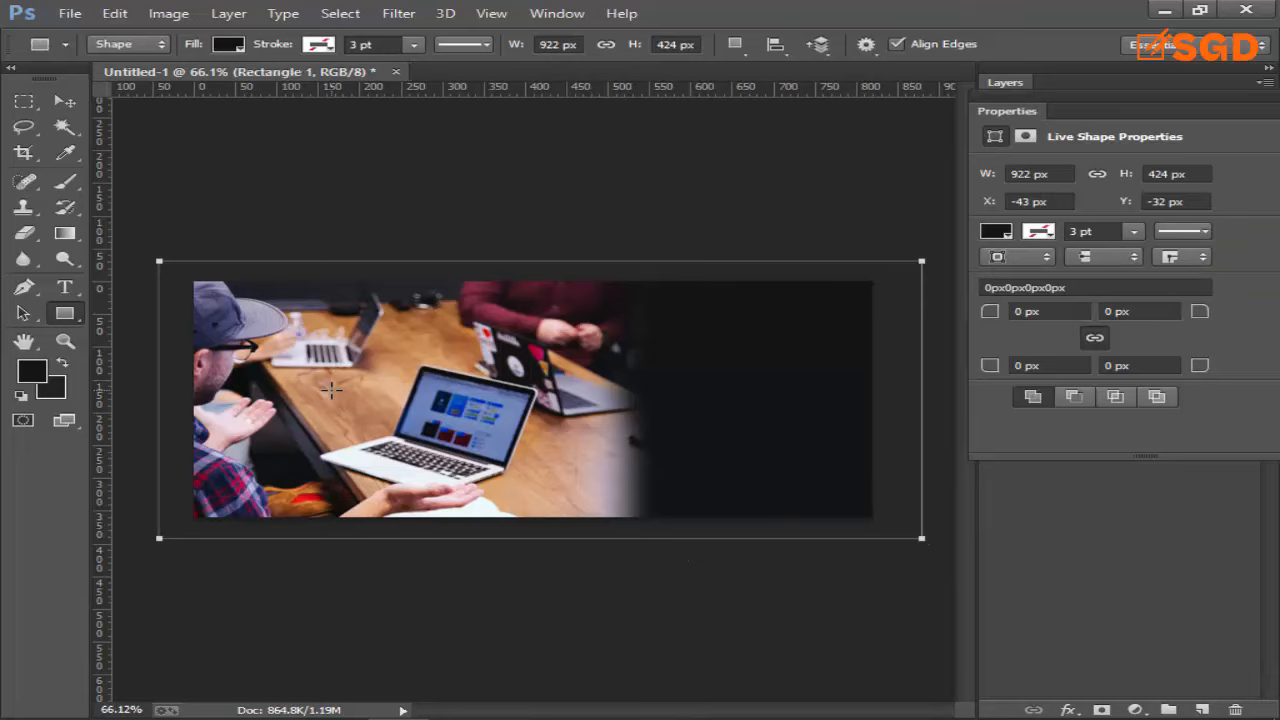
left_click(997, 233)
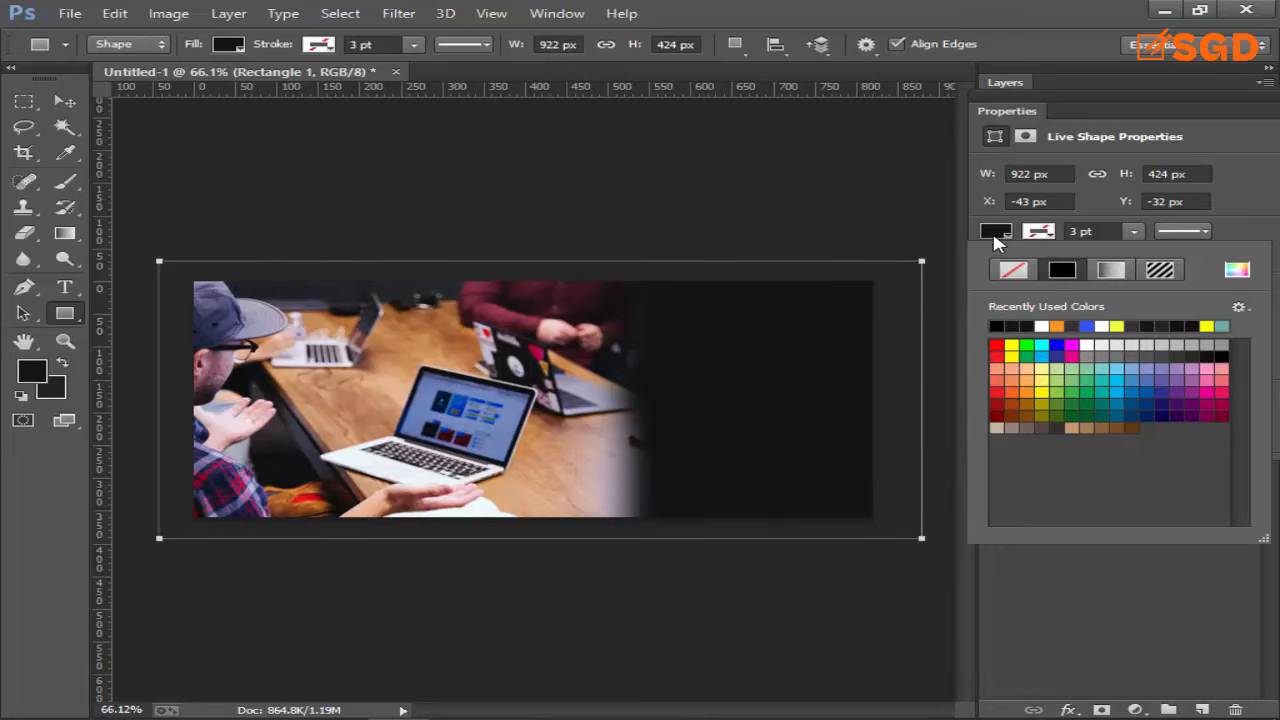
left_click(997, 325)
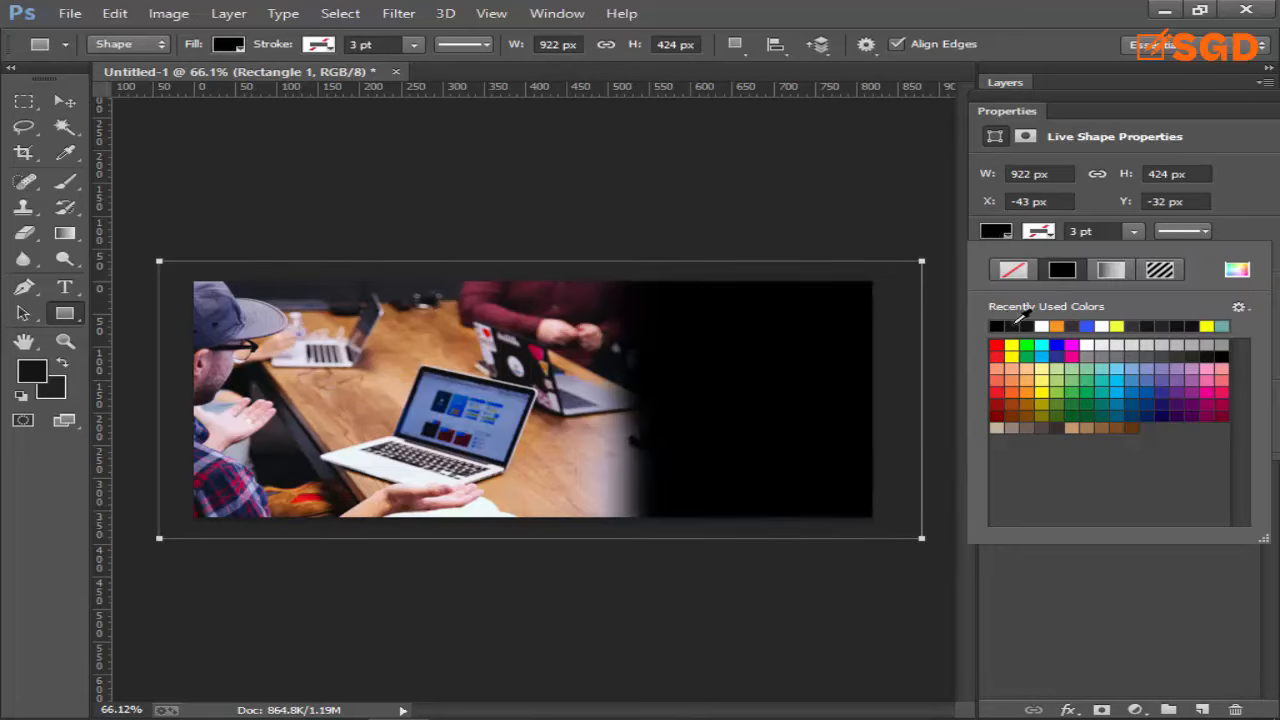
left_click(1014, 325)
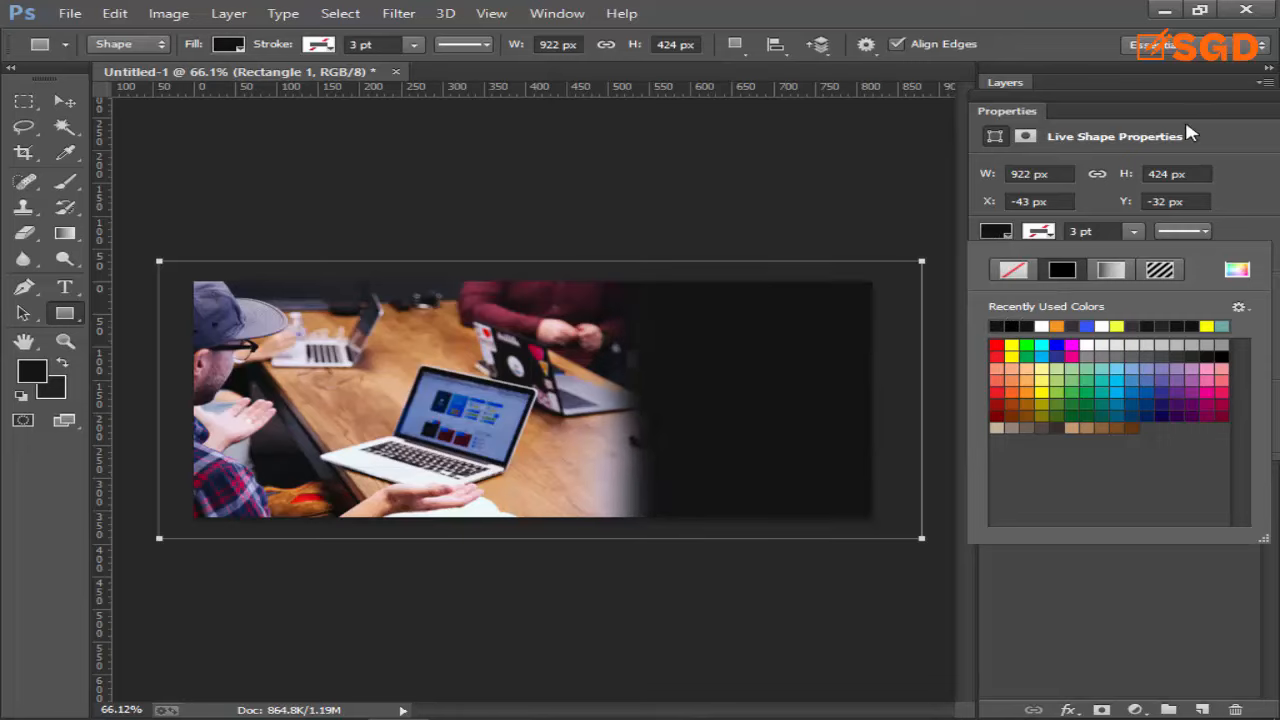
left_click_drag(1170, 106, 605, 169)
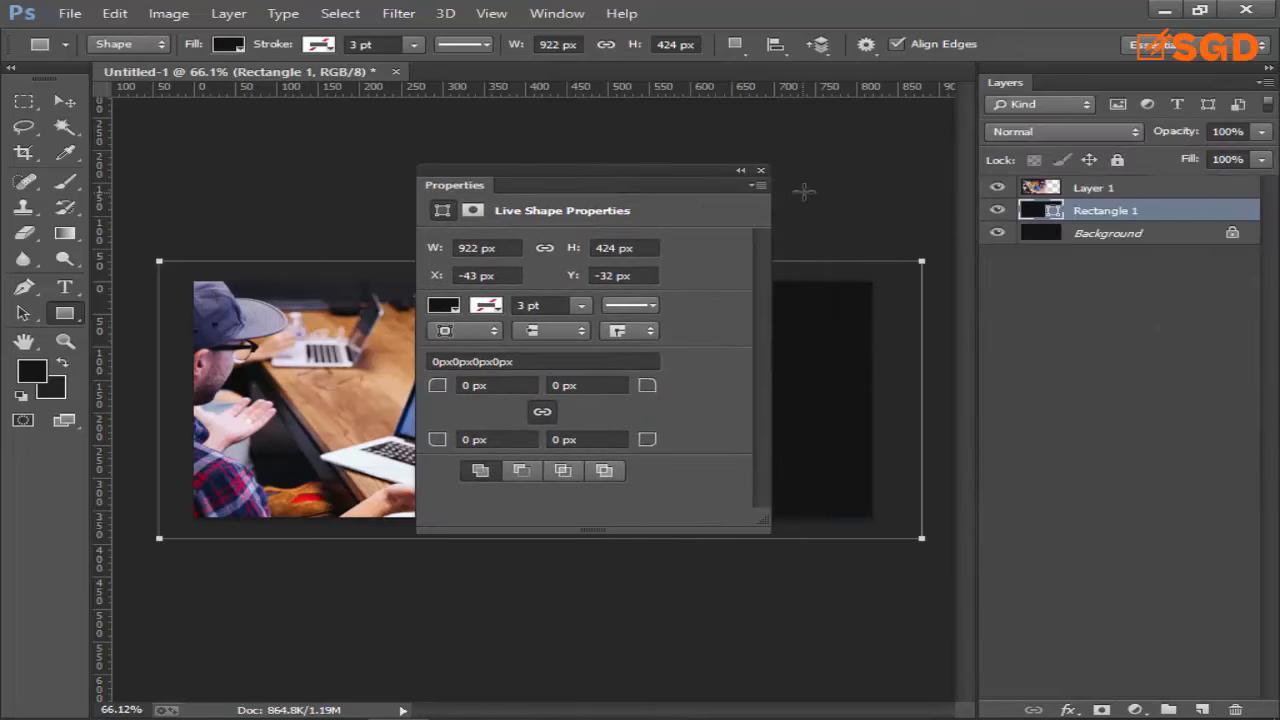
left_click(761, 171)
left_click(66, 102)
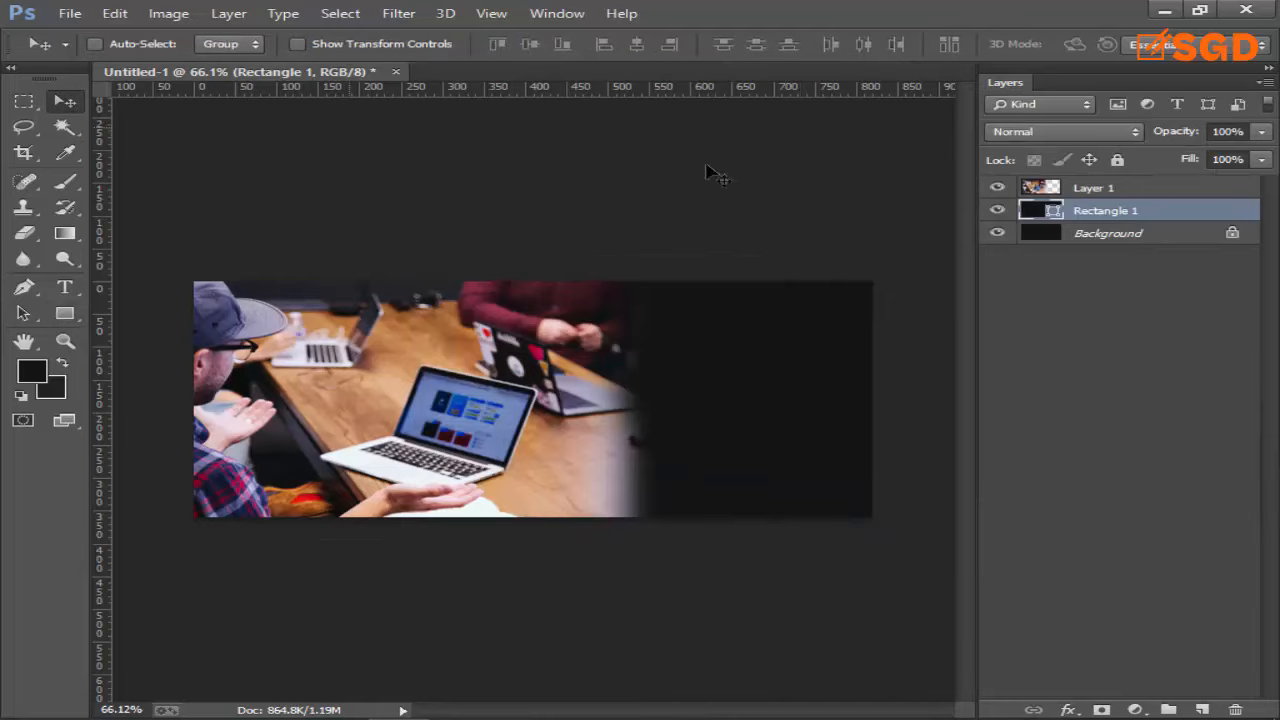
left_click_drag(1107, 215, 1112, 186)
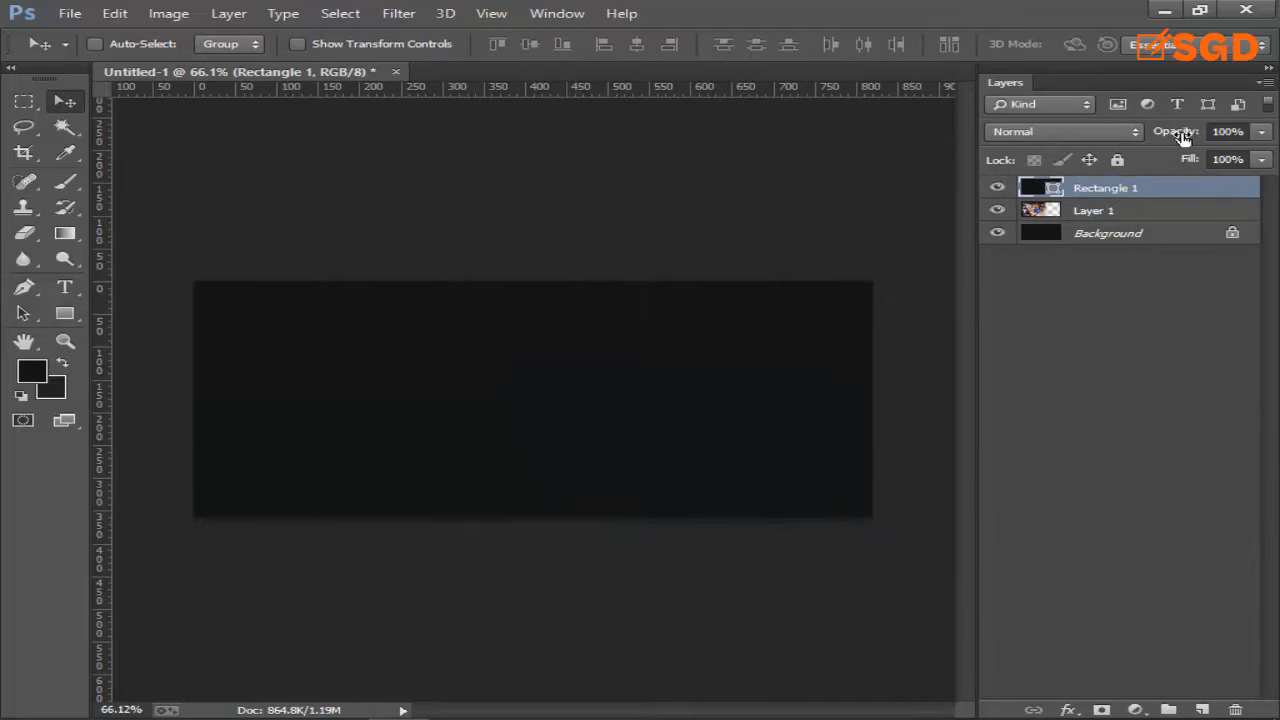
Try blend modes from Darken through Saturation on the rectangle layer and return it to Normal.
left_click(1259, 133)
mouse_move(1263, 154)
left_mouse_down()
mouse_move(1198, 158)
mouse_move(1262, 158)
left_mouse_up()
left_click(1077, 131)
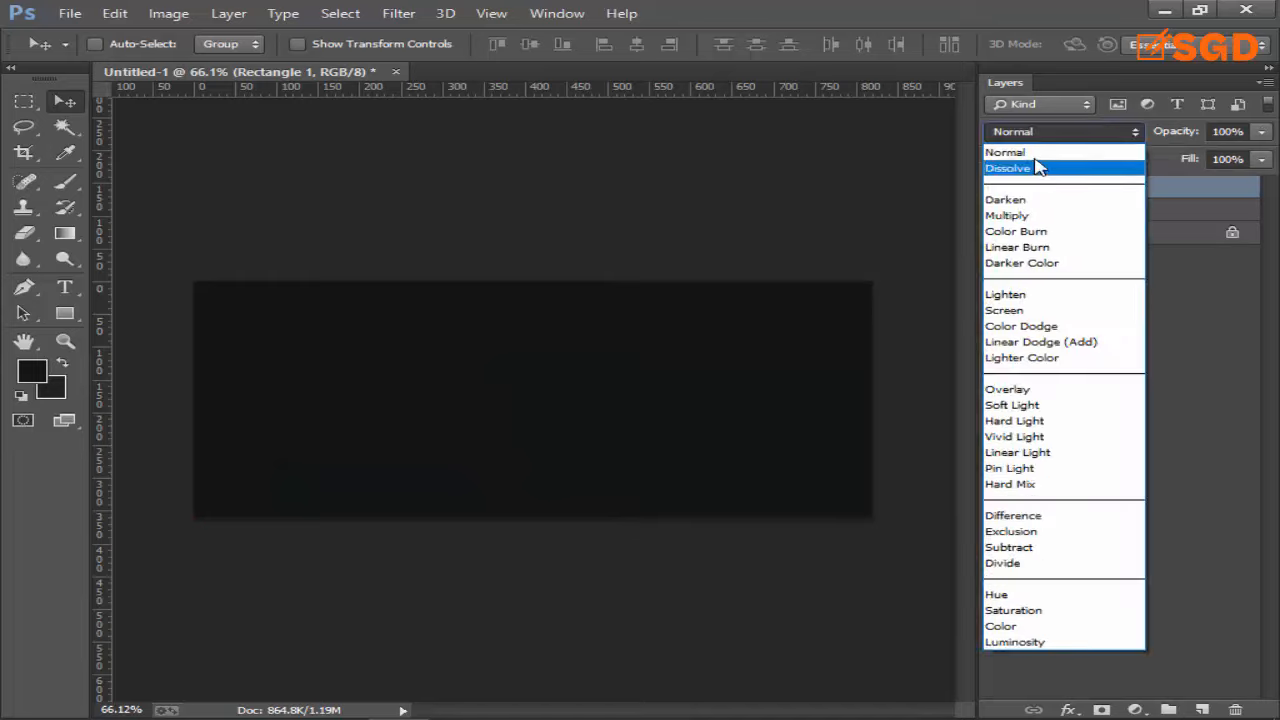
left_click(1036, 156)
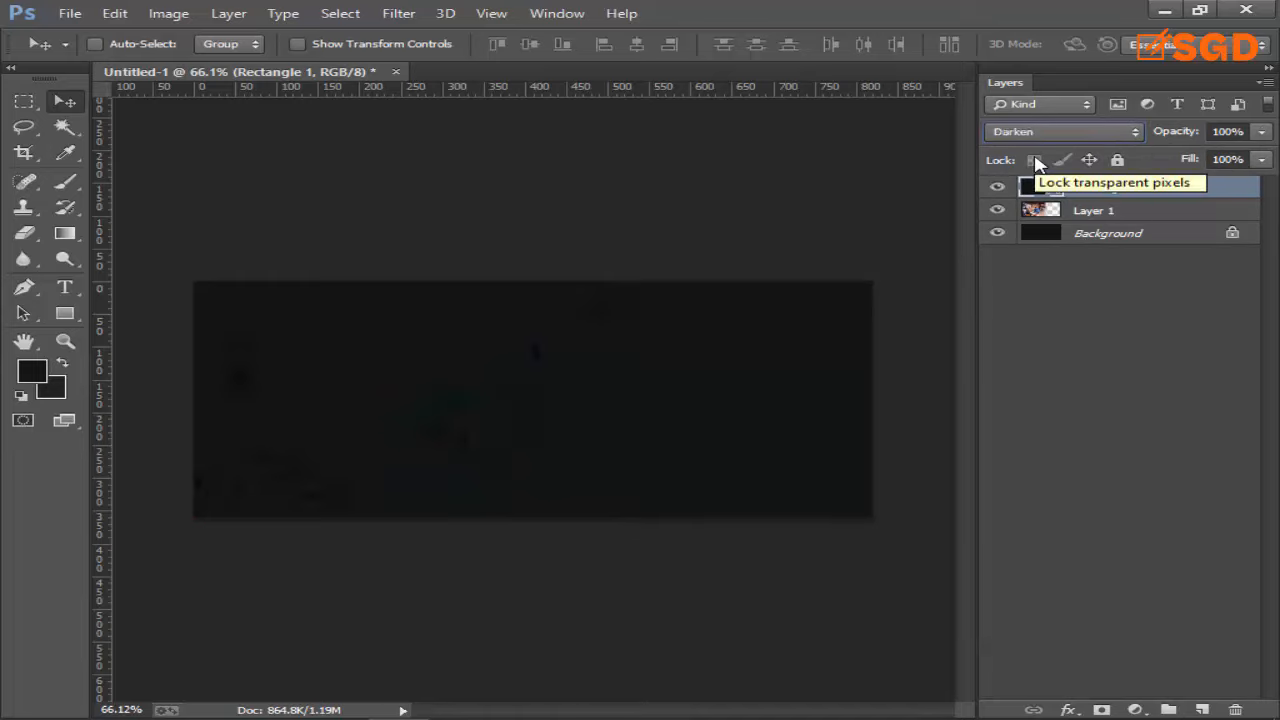
key("Down")
key("Down")
key("Down")
key("Down")
key("Down")
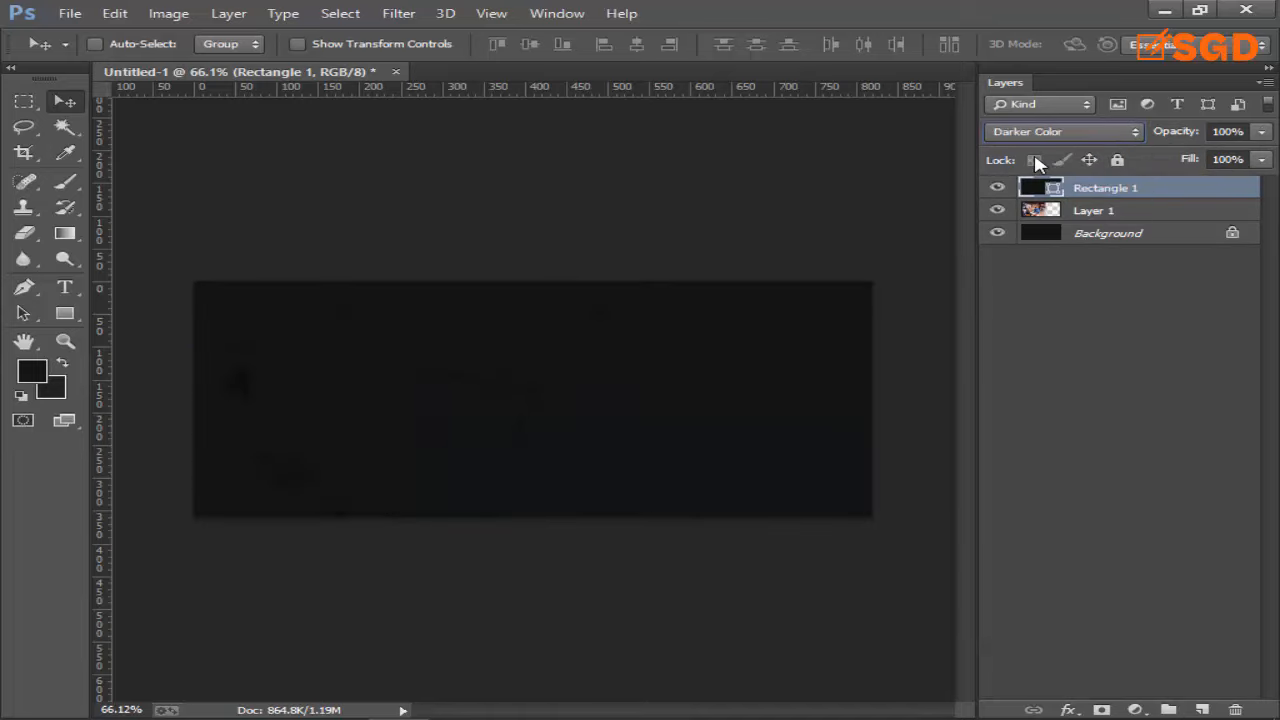
key("Down")
key("Down")
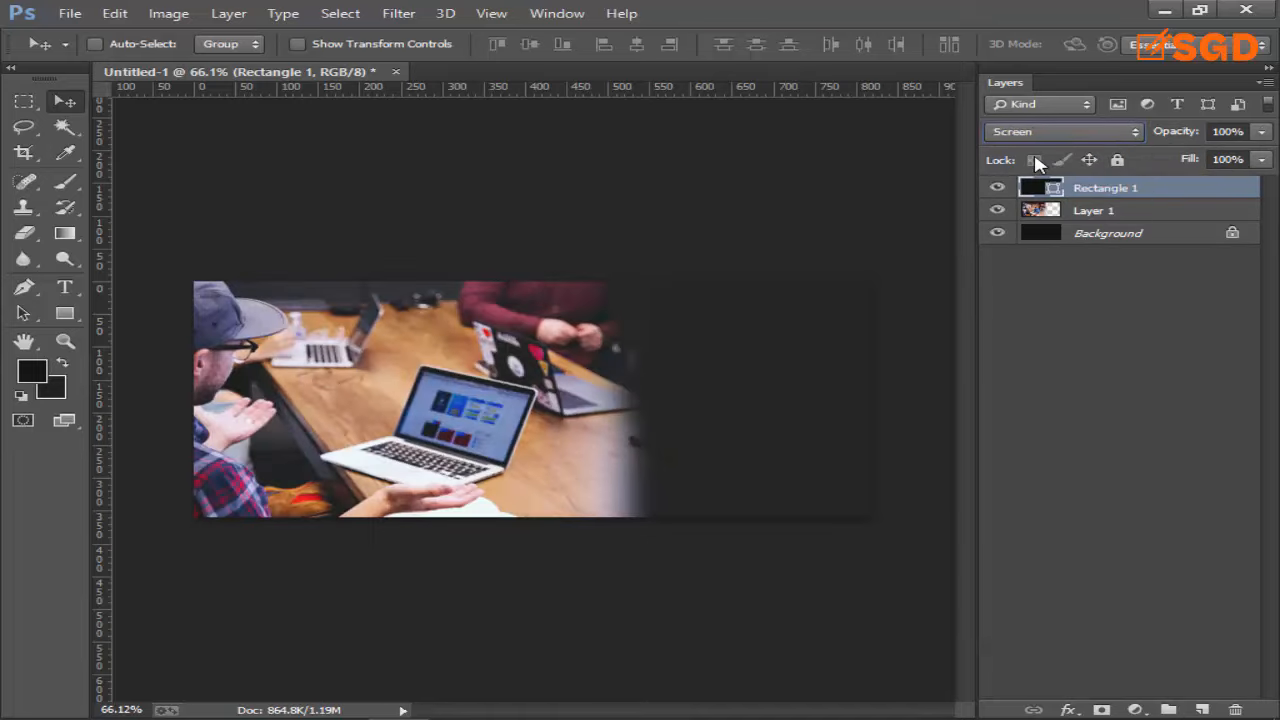
key("Down")
key("Down")
key("Down")
key("Down")
key("Down")
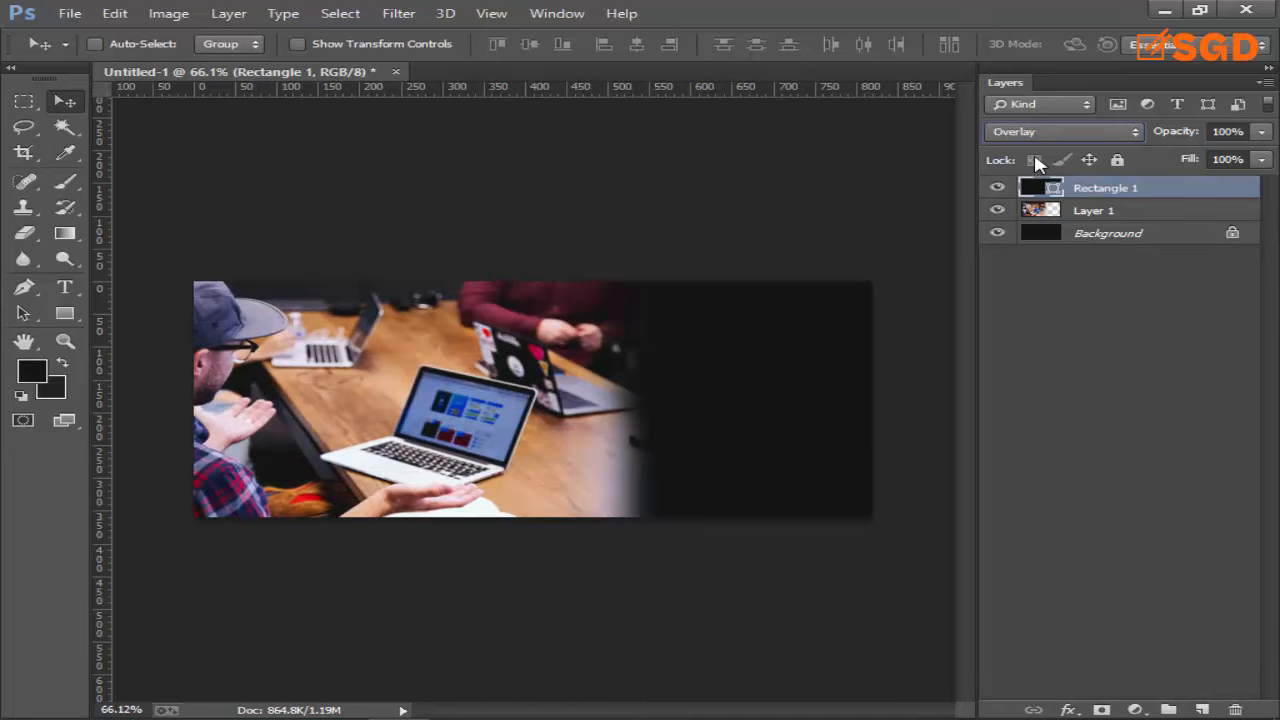
key("Down")
key("Down")
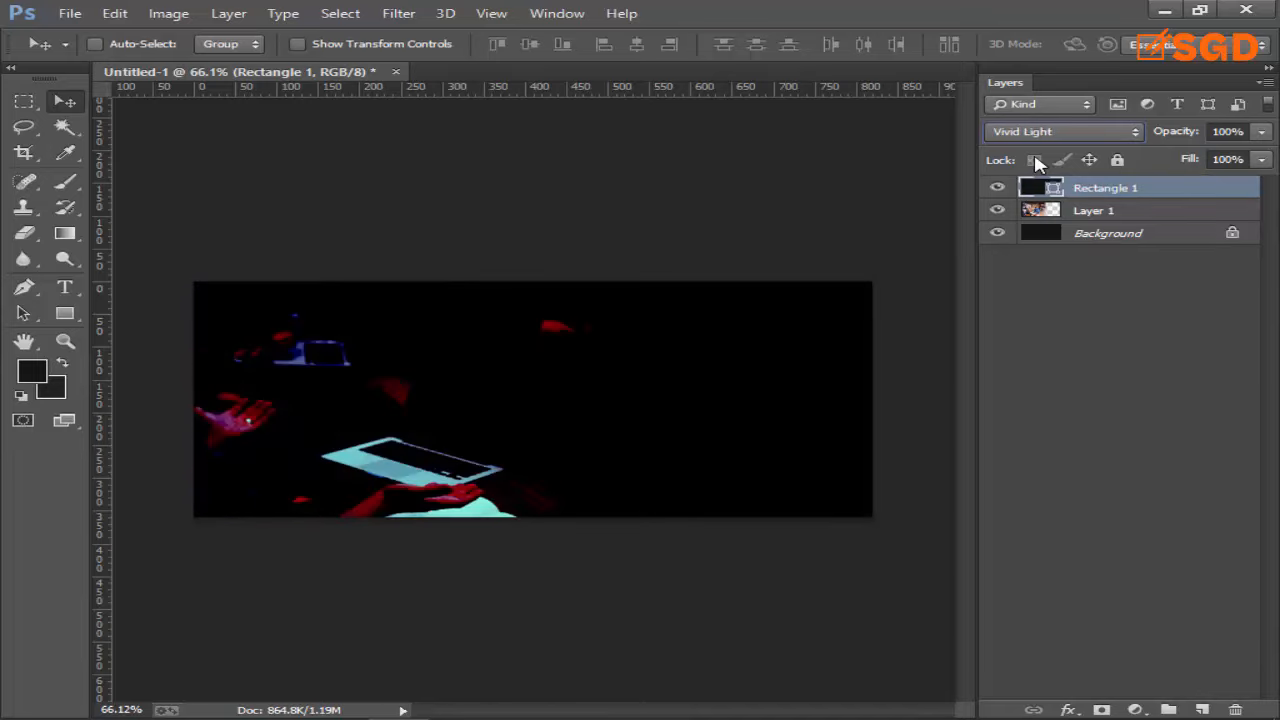
key("Up")
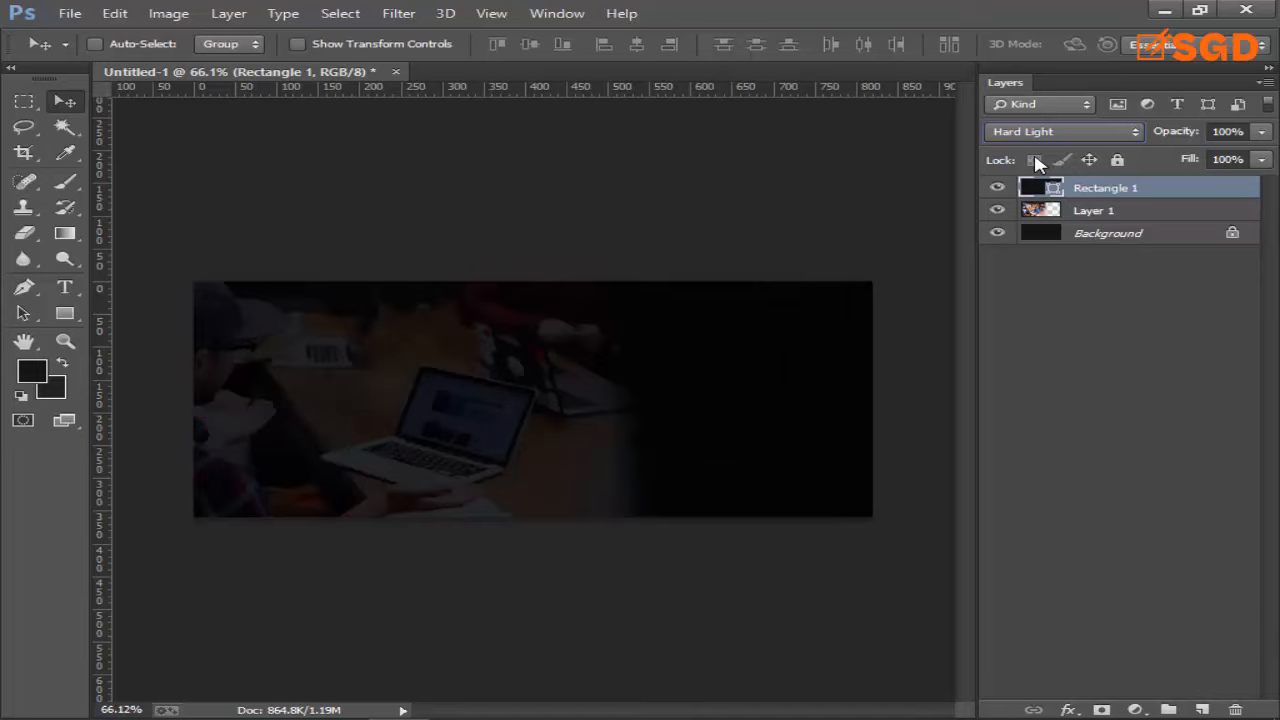
key("Down")
key("Down")
key("Down")
key("Down")
key("Down")
key("Down")
key("Down")
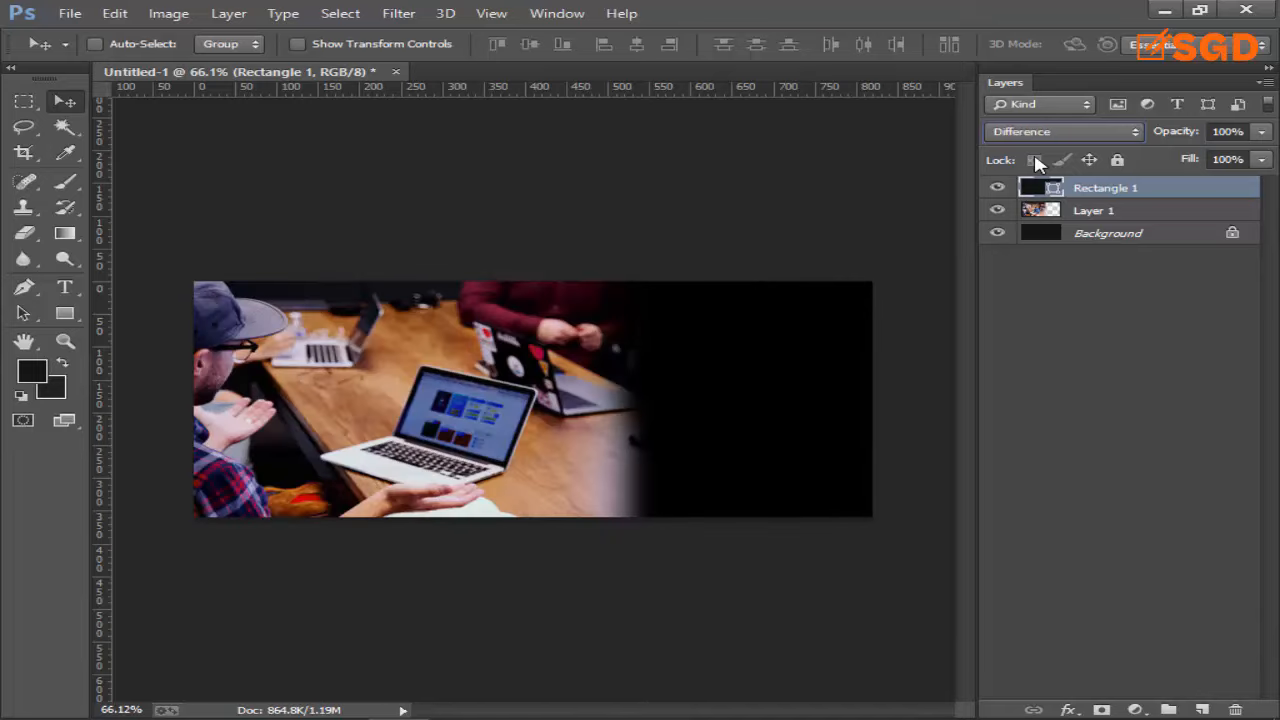
key("Down")
key("Down")
key("Down")
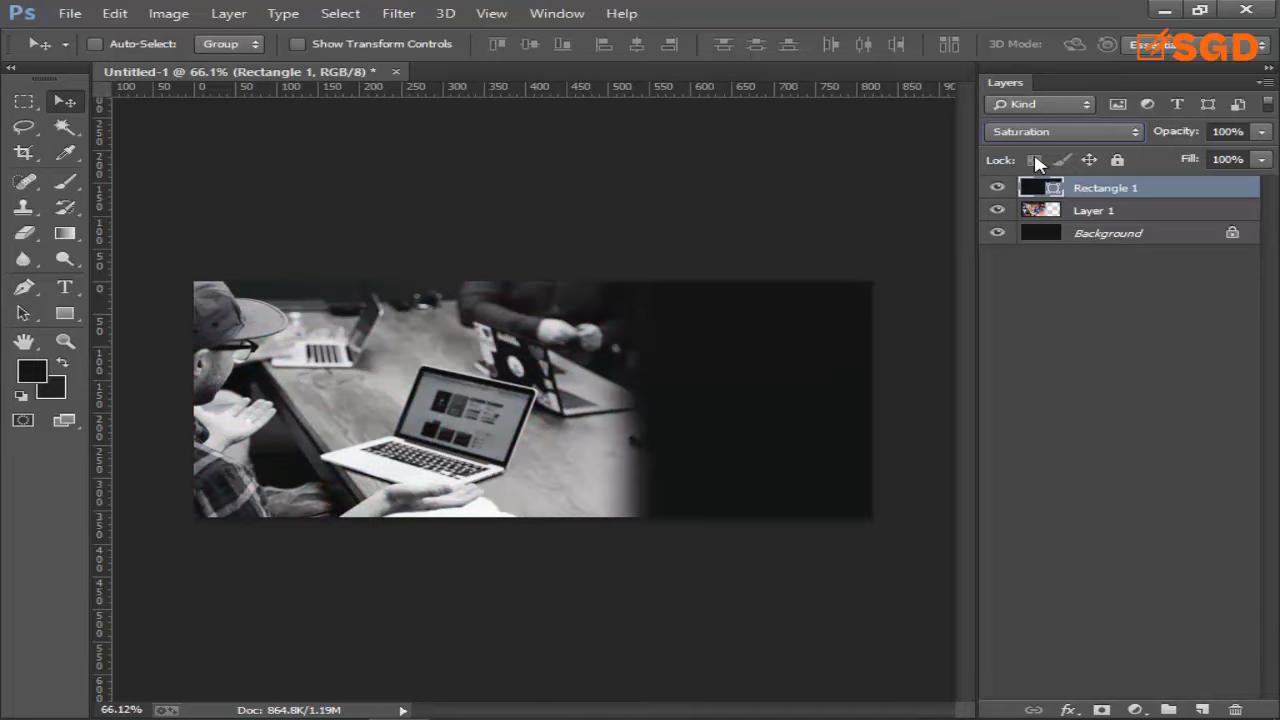
key("Up")
left_click(1060, 131)
left_click(1030, 150)
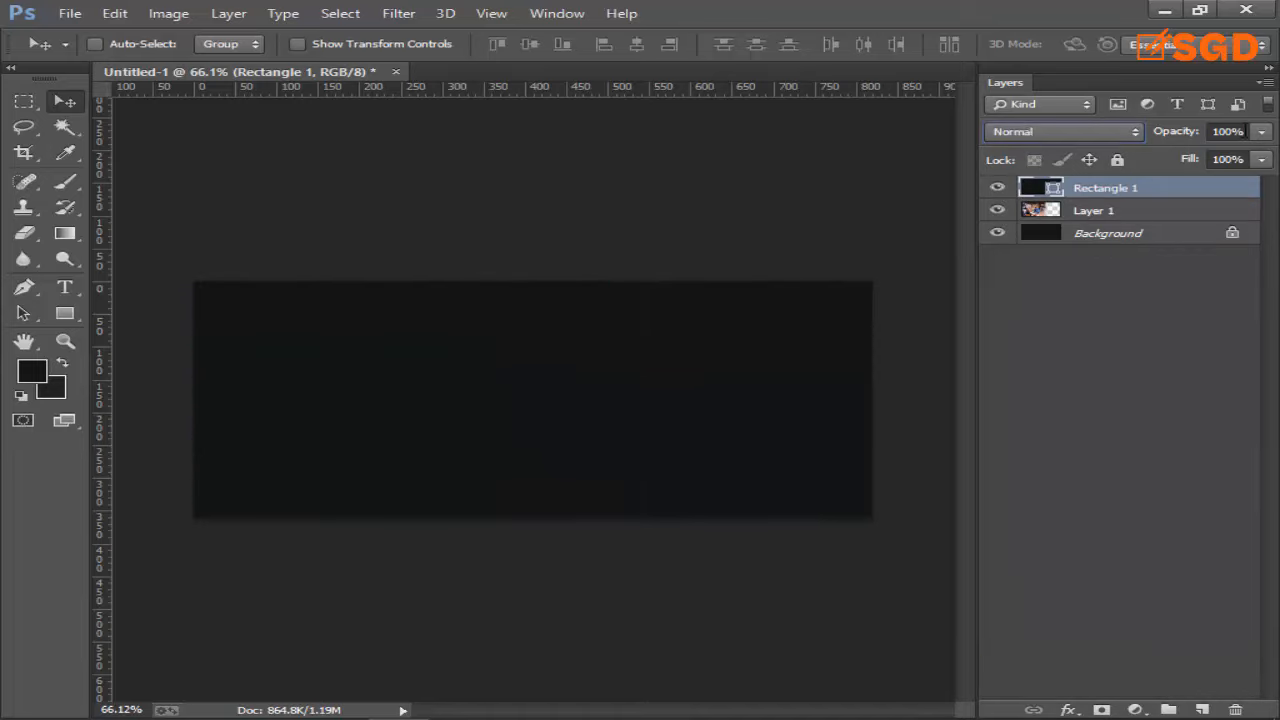
Set the opacity of the rectangle layer to 57% so it acts as a dark overlay on the photo.
left_click(1262, 131)
left_click_drag(1183, 157, 1159, 156)
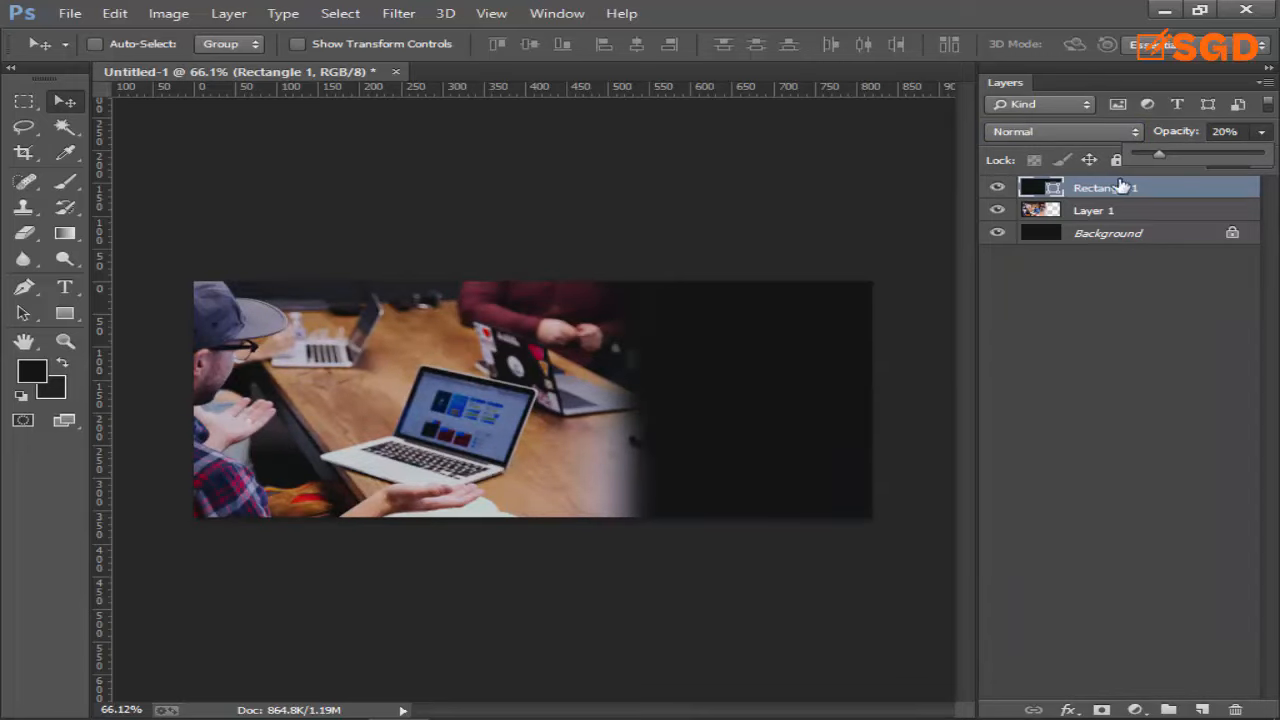
left_click(688, 712)
left_click(1157, 648)
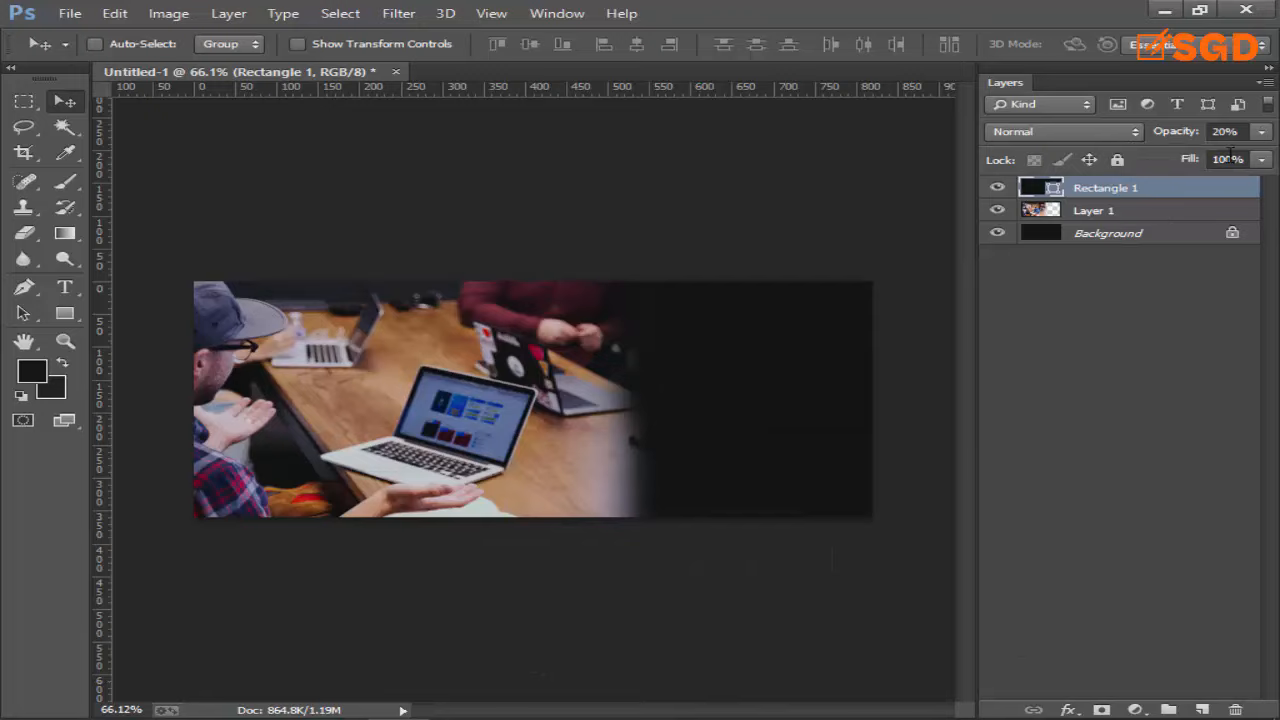
left_click(1262, 132)
left_click_drag(1184, 152, 1198, 152)
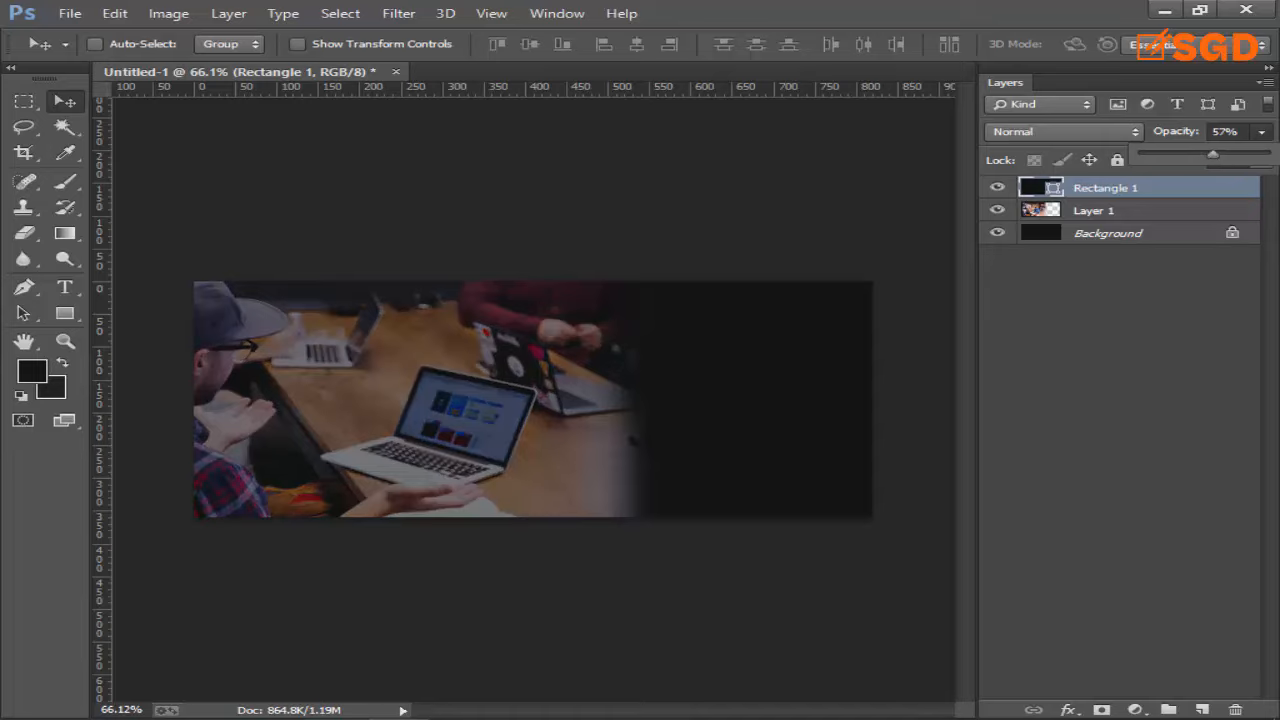
left_click(337, 718)
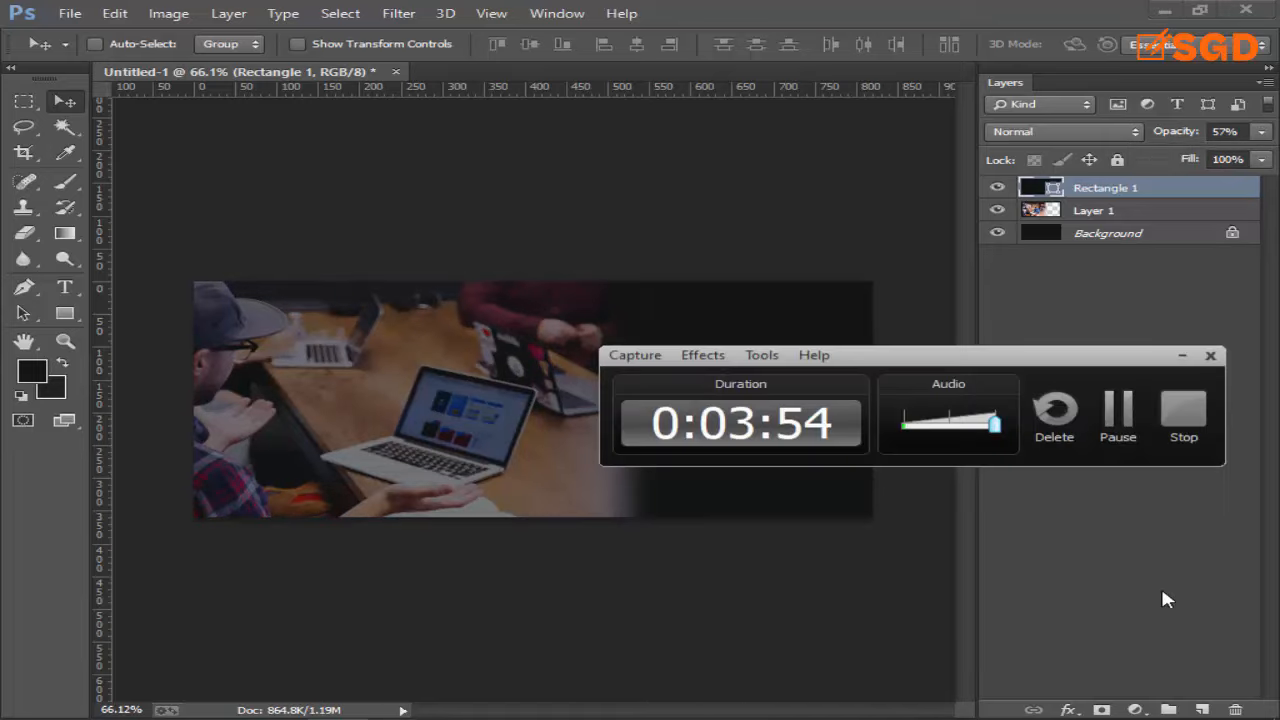
left_click(1118, 415)
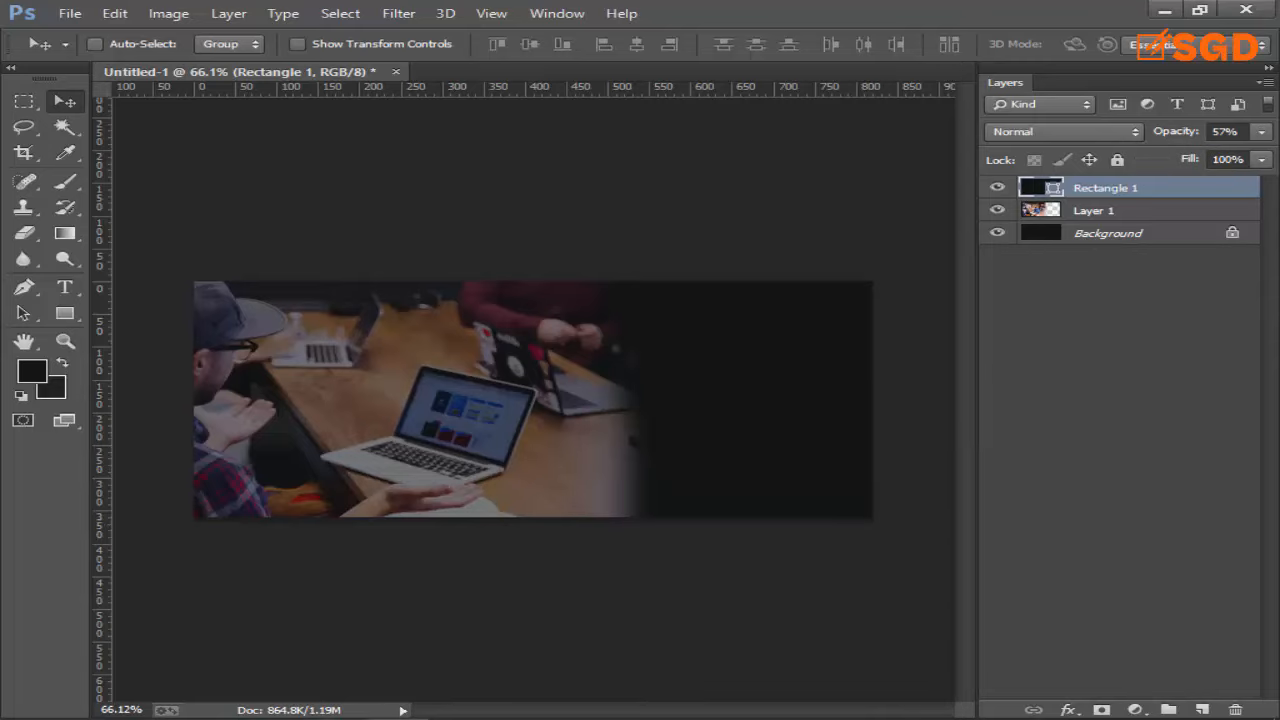
key("alt+Tab")
key("alt+Tab")
Apply a Gaussian Blur with a 2.9 pixel radius to the photo layer and deselect the layer.
left_click(1080, 210)
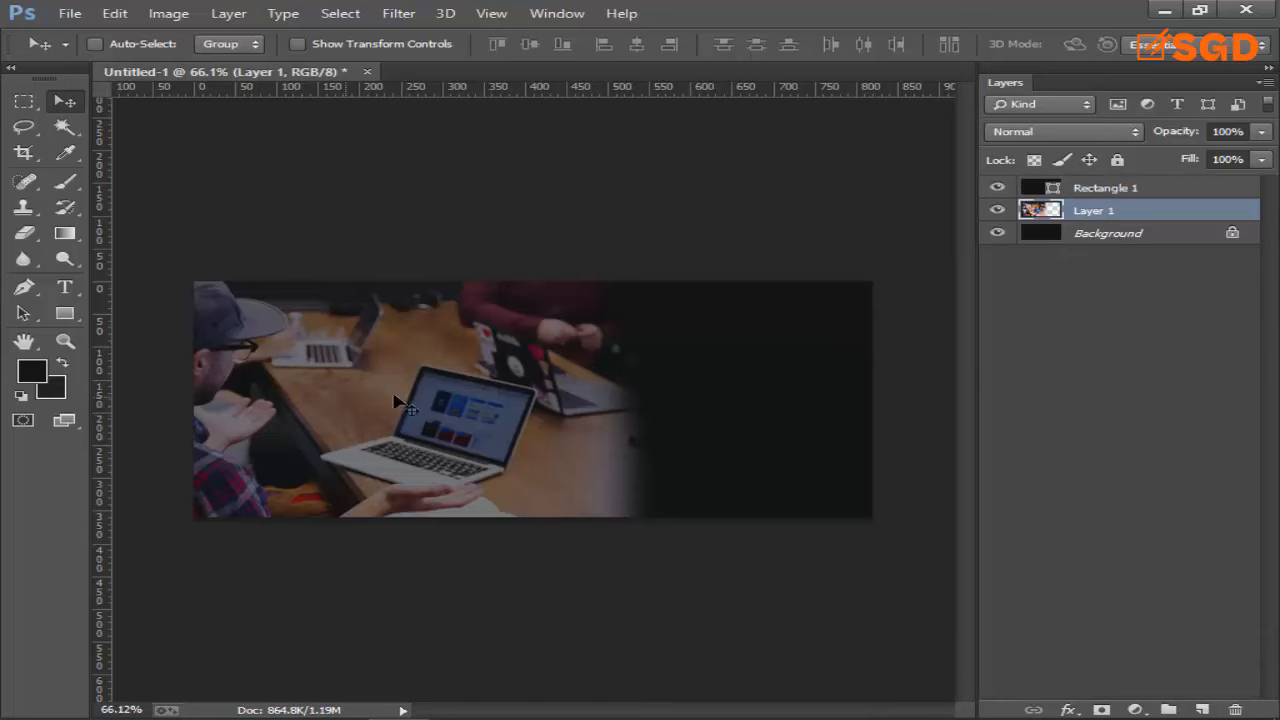
left_click(557, 13)
mouse_move(398, 13)
mouse_move(445, 255)
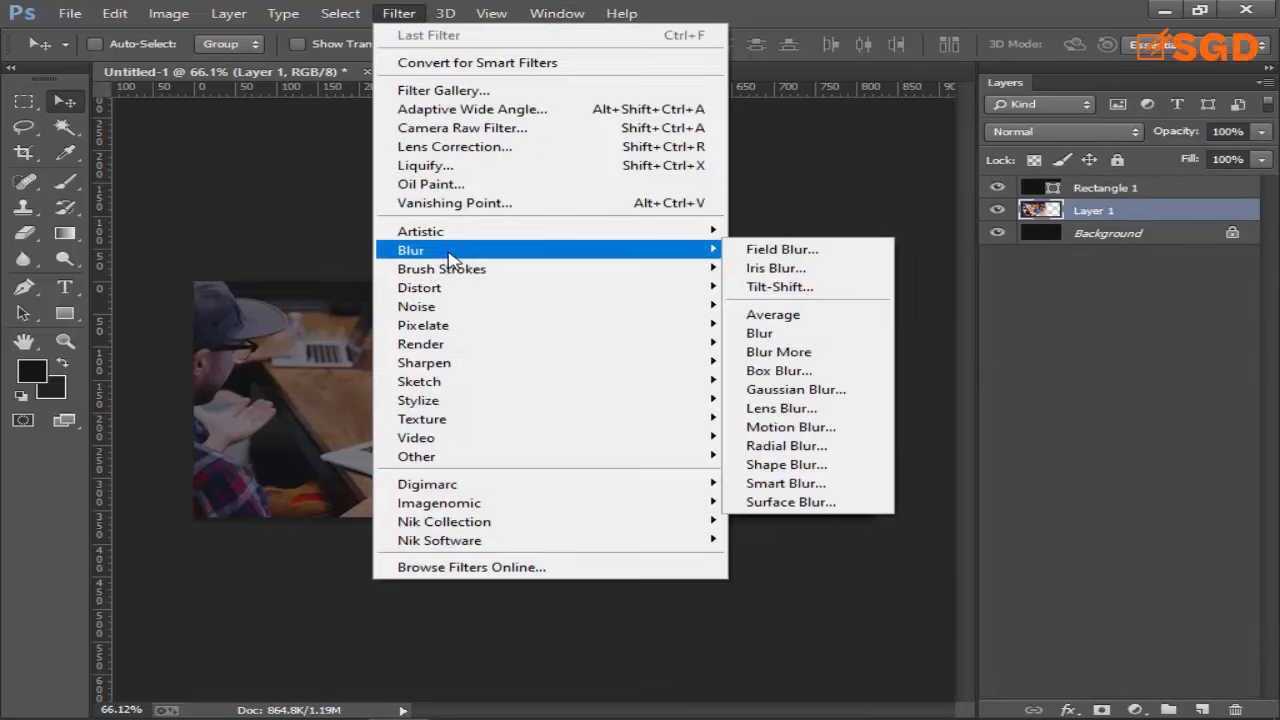
left_click(800, 390)
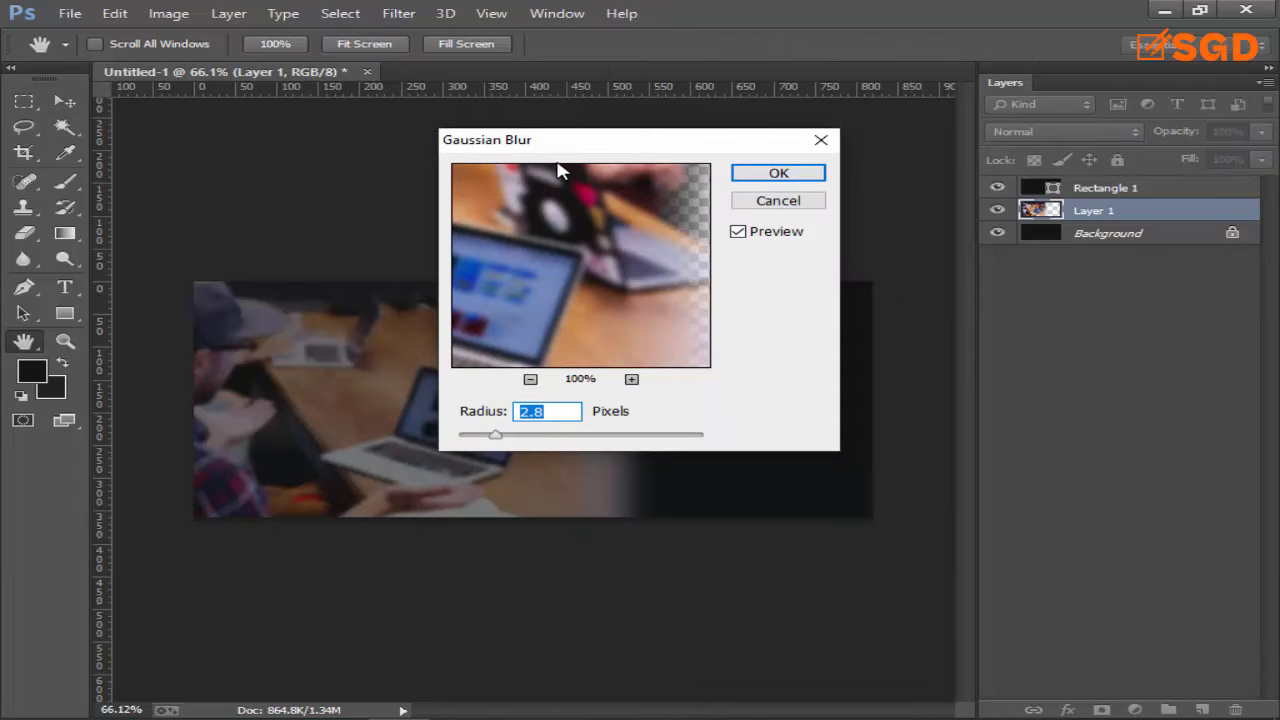
left_click_drag(563, 147, 895, 133)
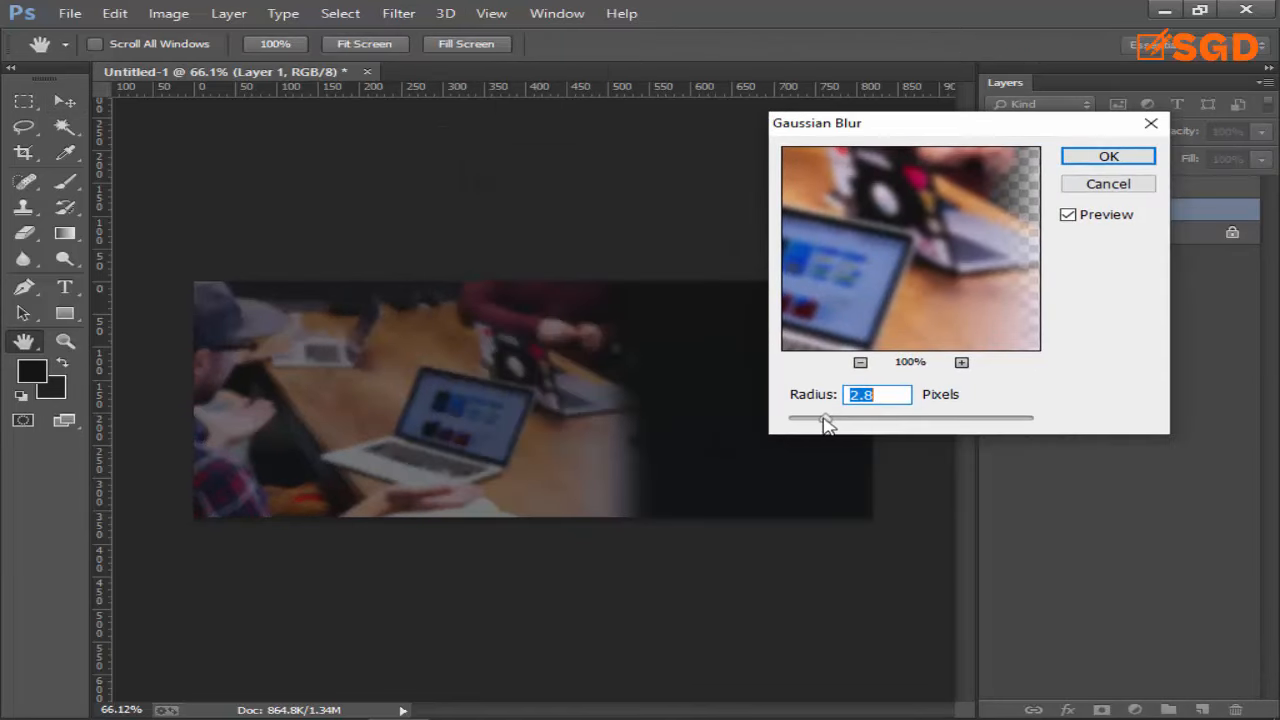
left_click_drag(823, 419, 826, 421)
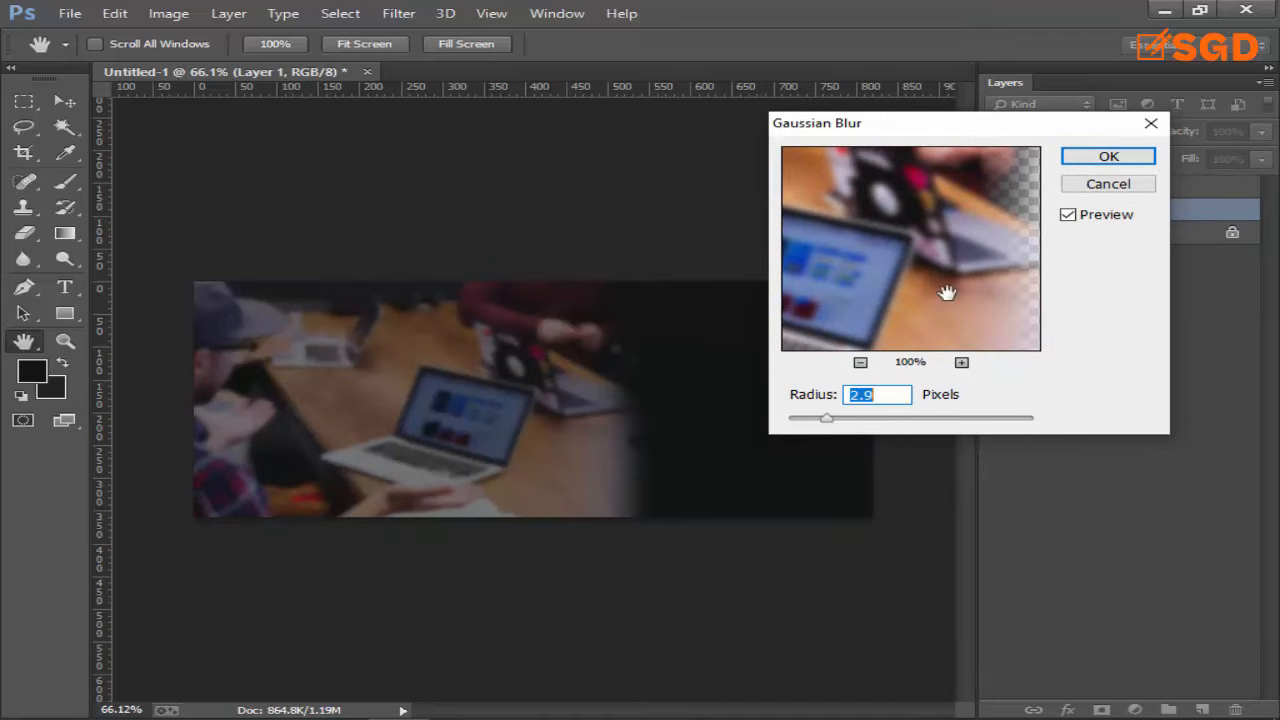
left_click(1093, 160)
left_click(1043, 444)
Switch to the desktop and look through the Excel Banner and Photoshop Work420 folders.
left_click(410, 712)
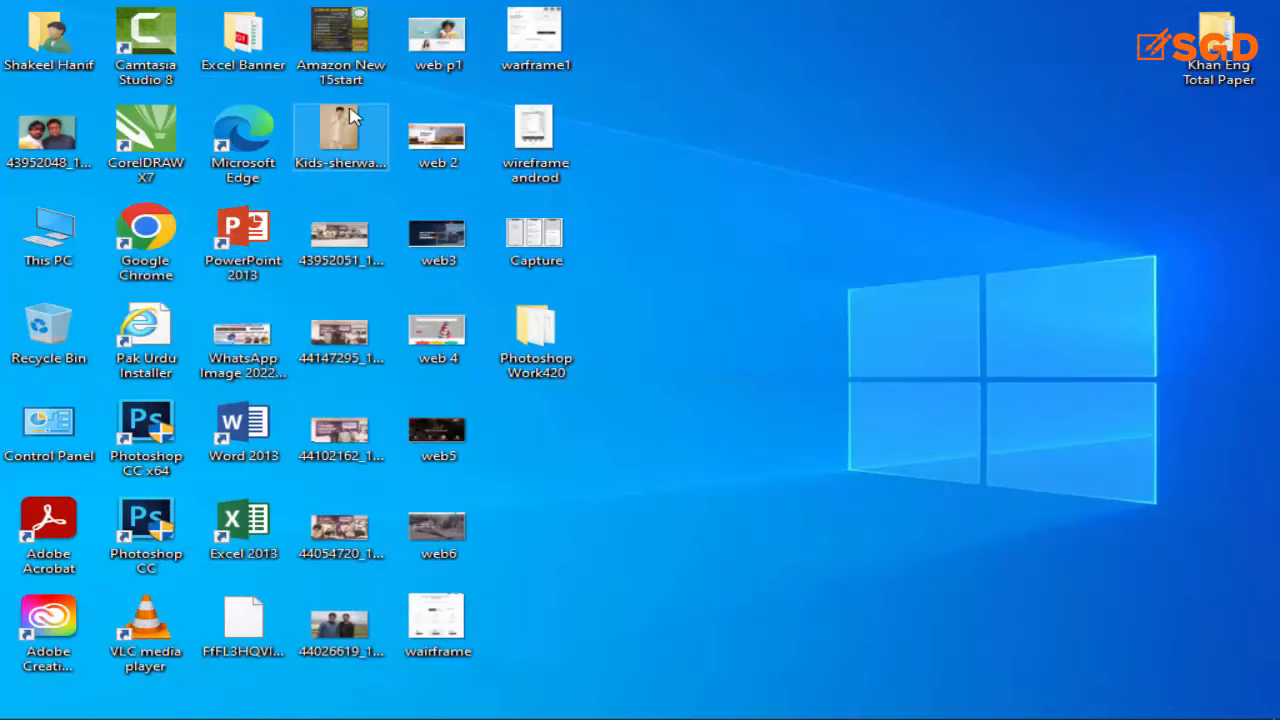
double_click(251, 67)
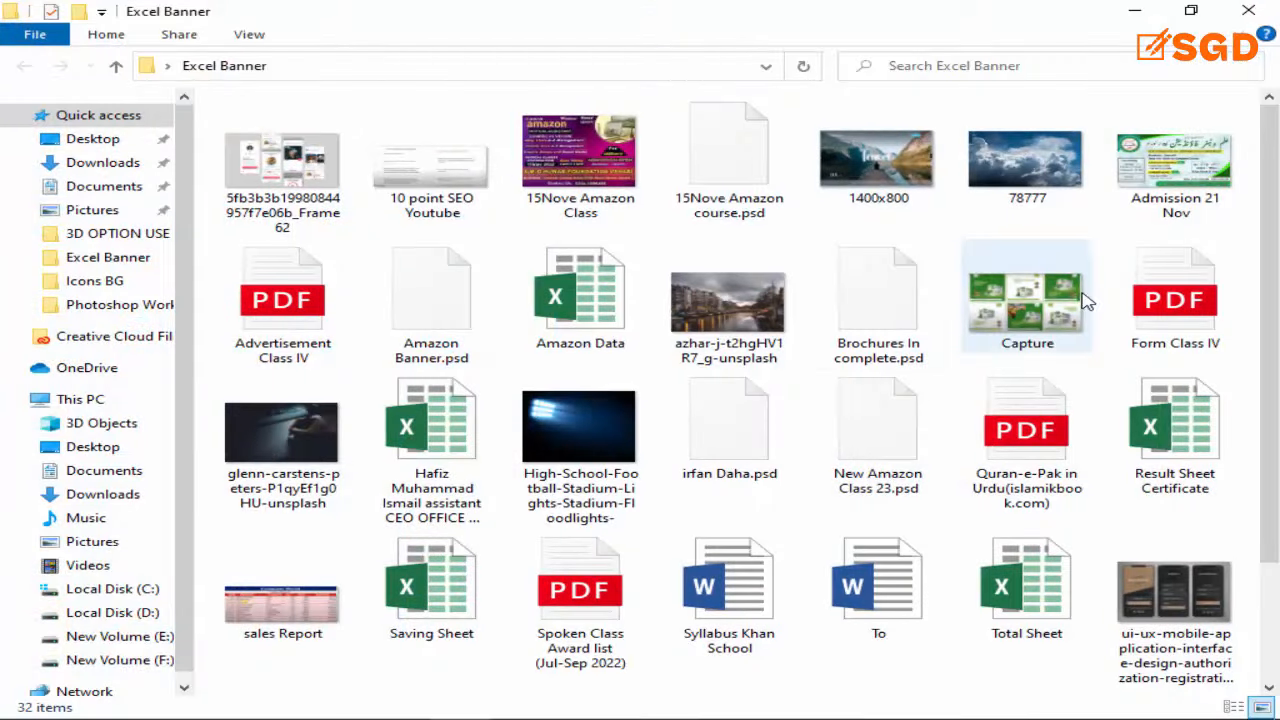
left_click(1262, 8)
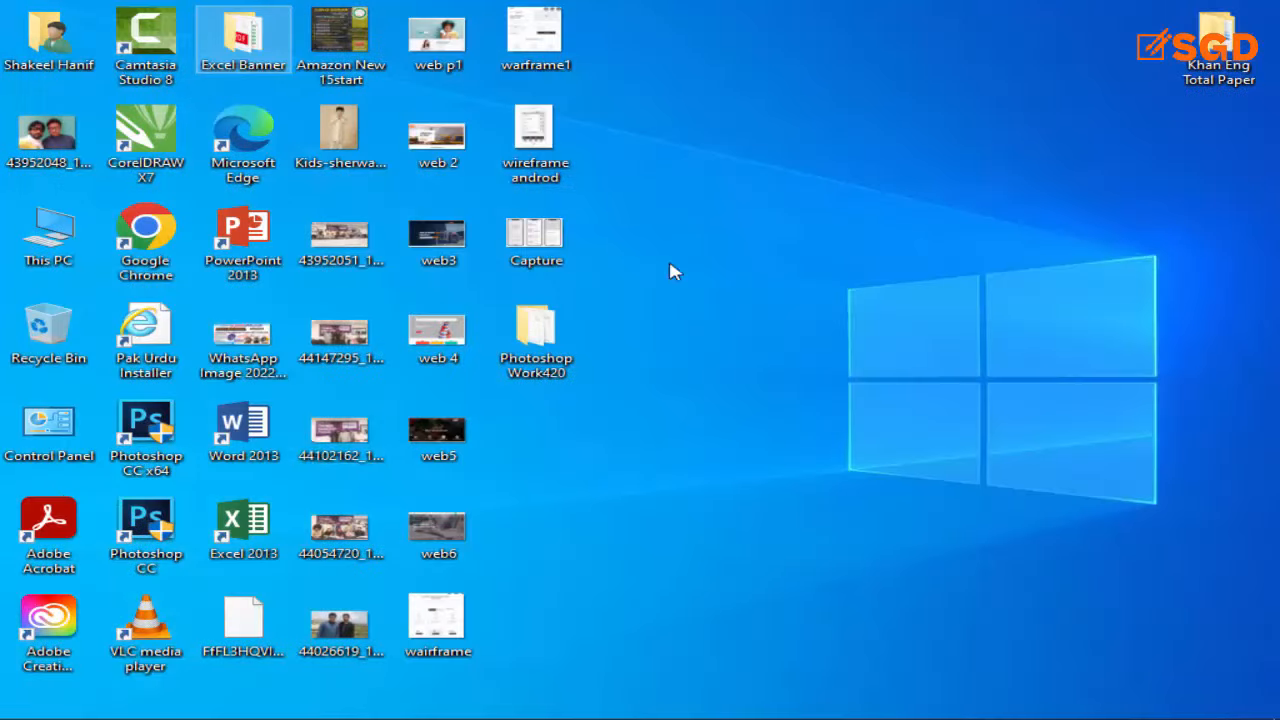
double_click(514, 337)
double_click(790, 176)
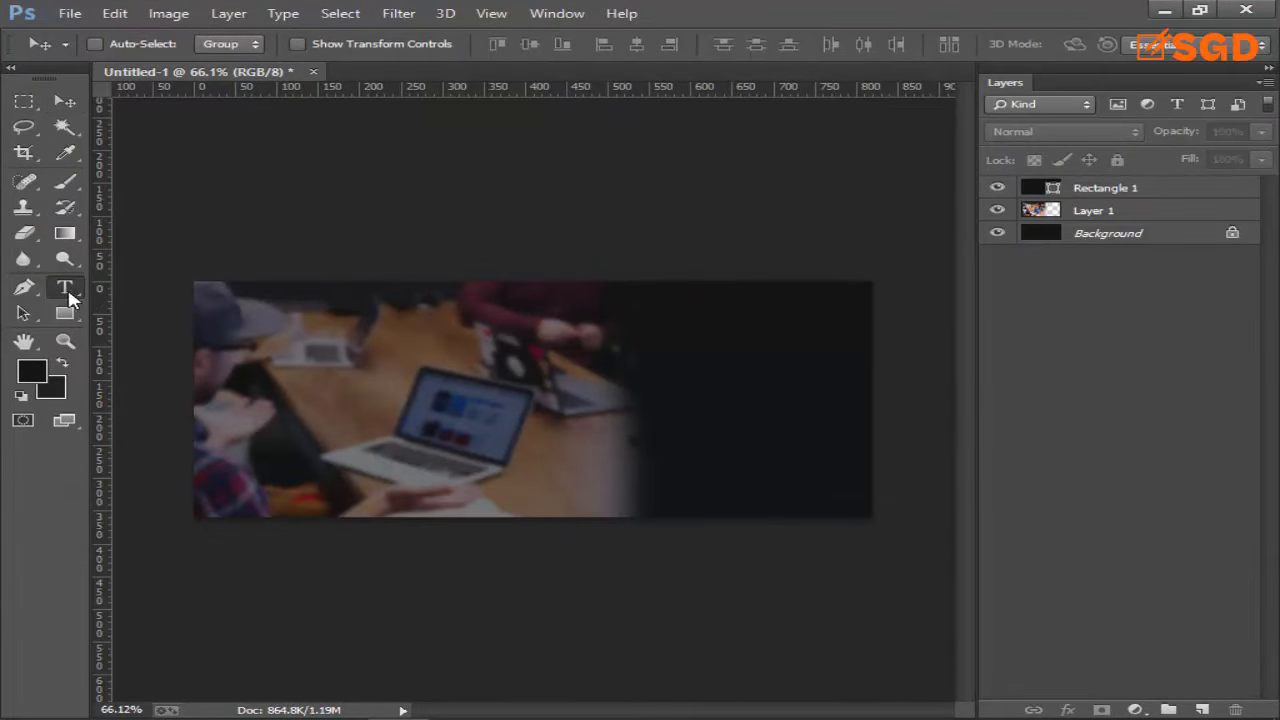
Start a new horizontal text layer over the blurred photo, above the laptop.
left_click(66, 293)
left_click(333, 376)
left_click_drag(418, 50, 429, 52)
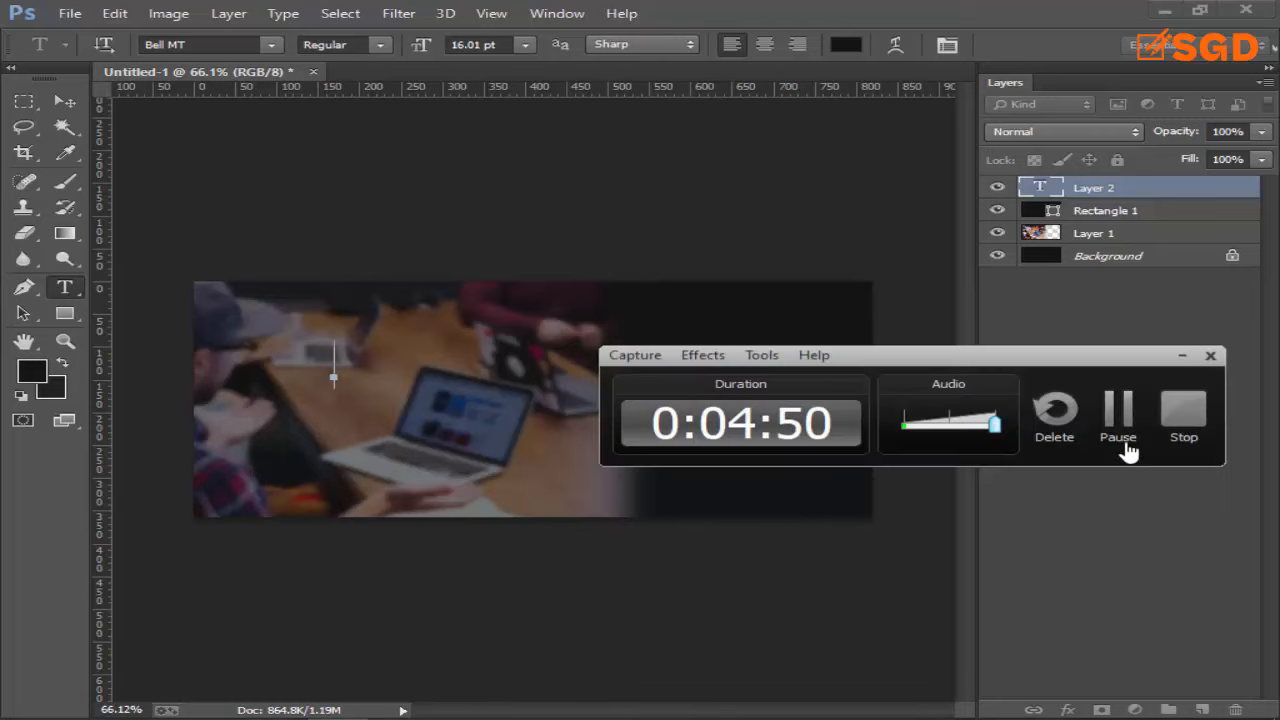
left_click(1129, 449)
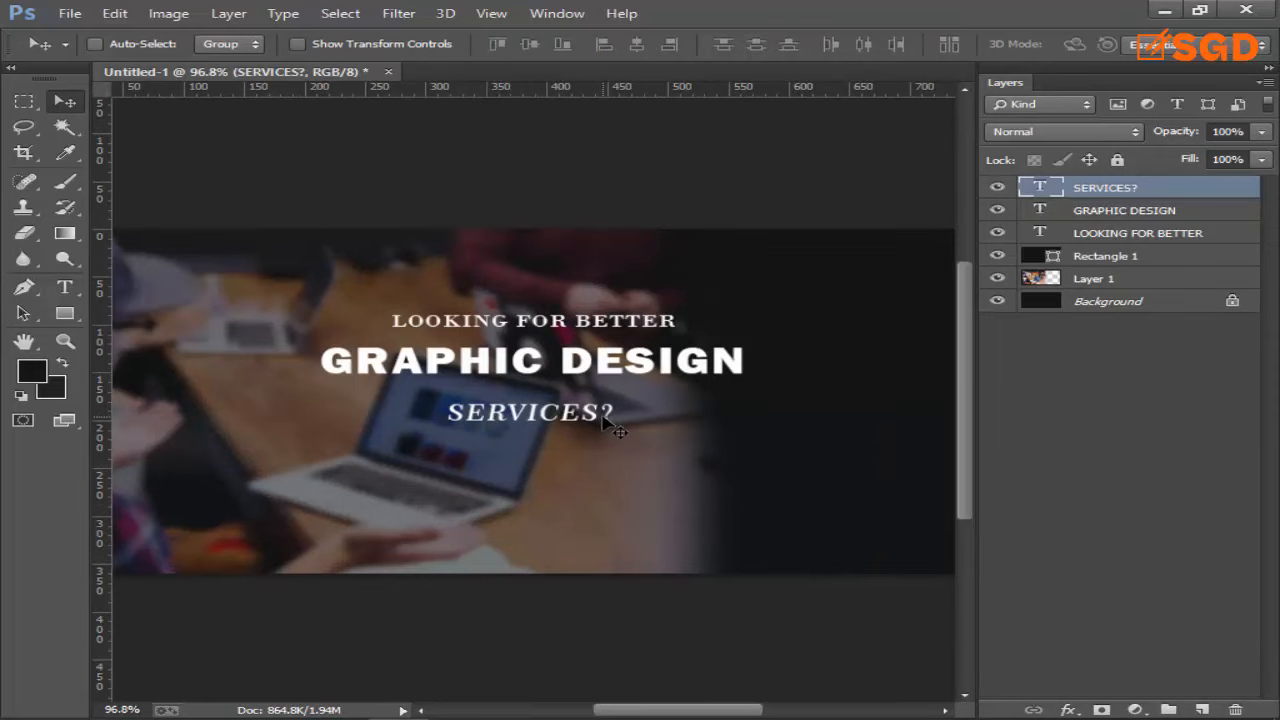
Move the GRAPHIC DESIGN text slightly down and draw a rectangle about 384 by 61 px over it.
left_click(1070, 210)
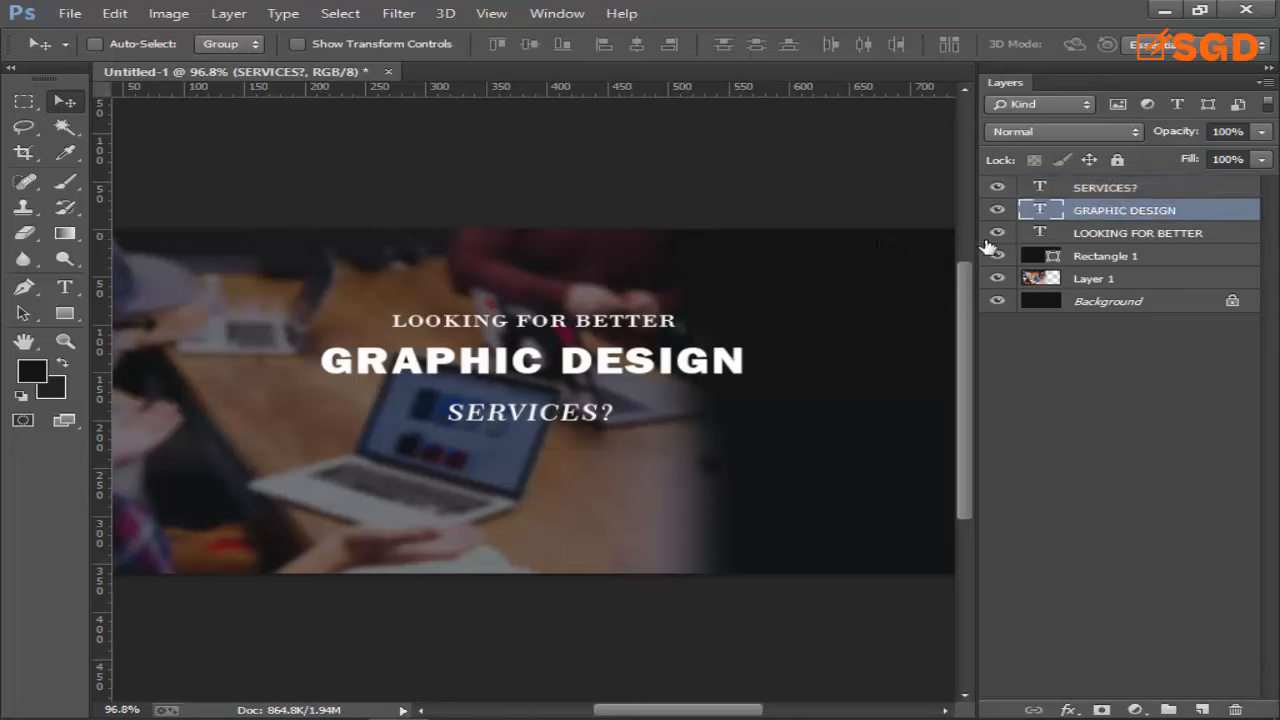
left_click_drag(413, 368, 416, 374)
left_click(65, 313)
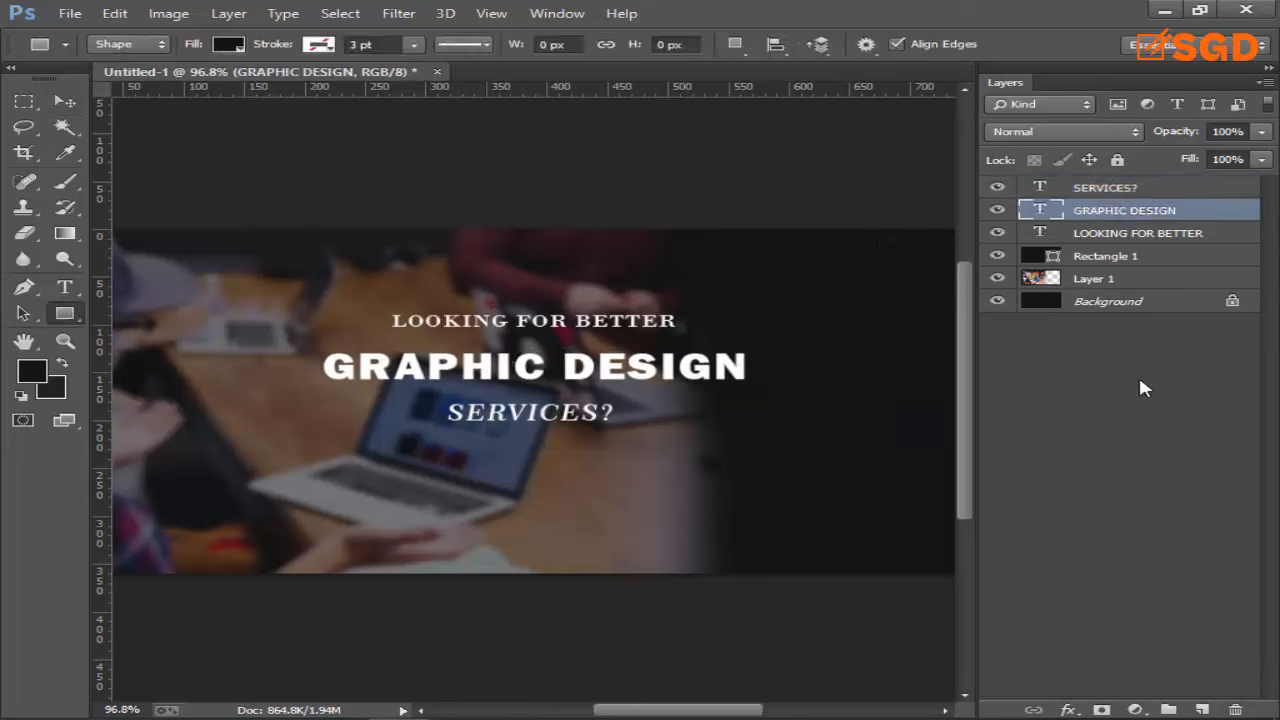
left_click(1098, 406)
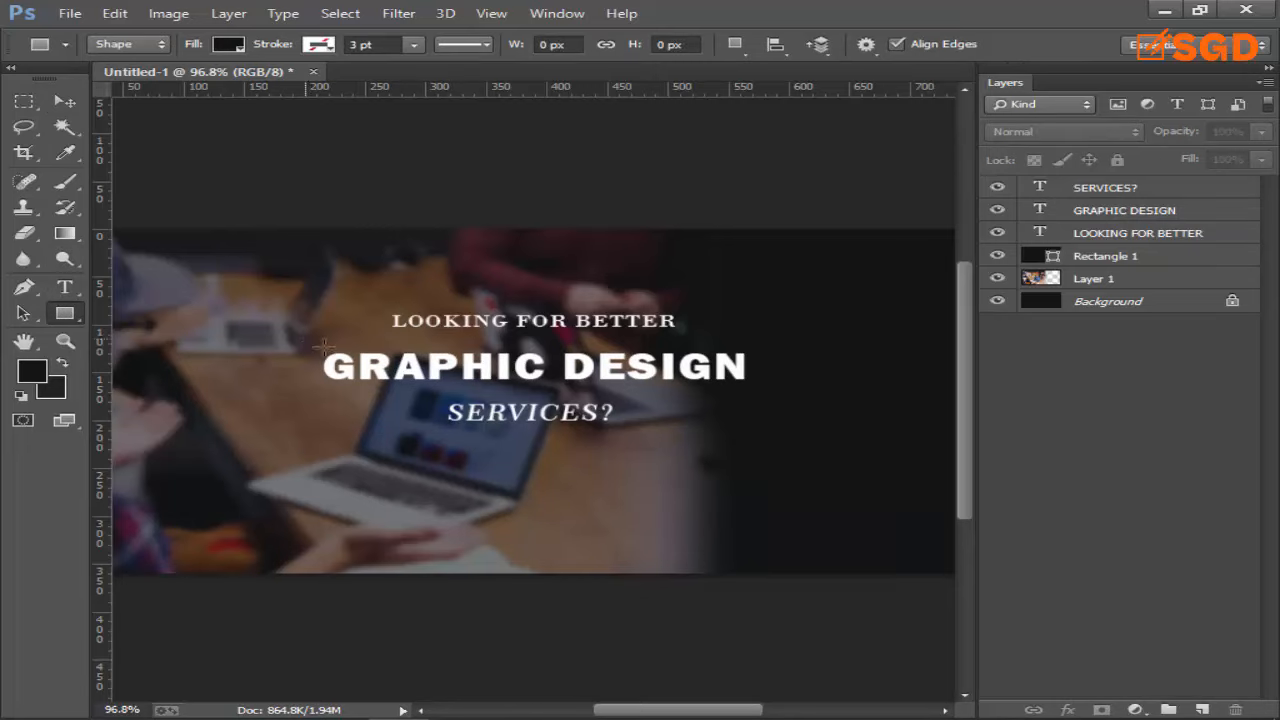
left_click_drag(305, 339, 767, 396)
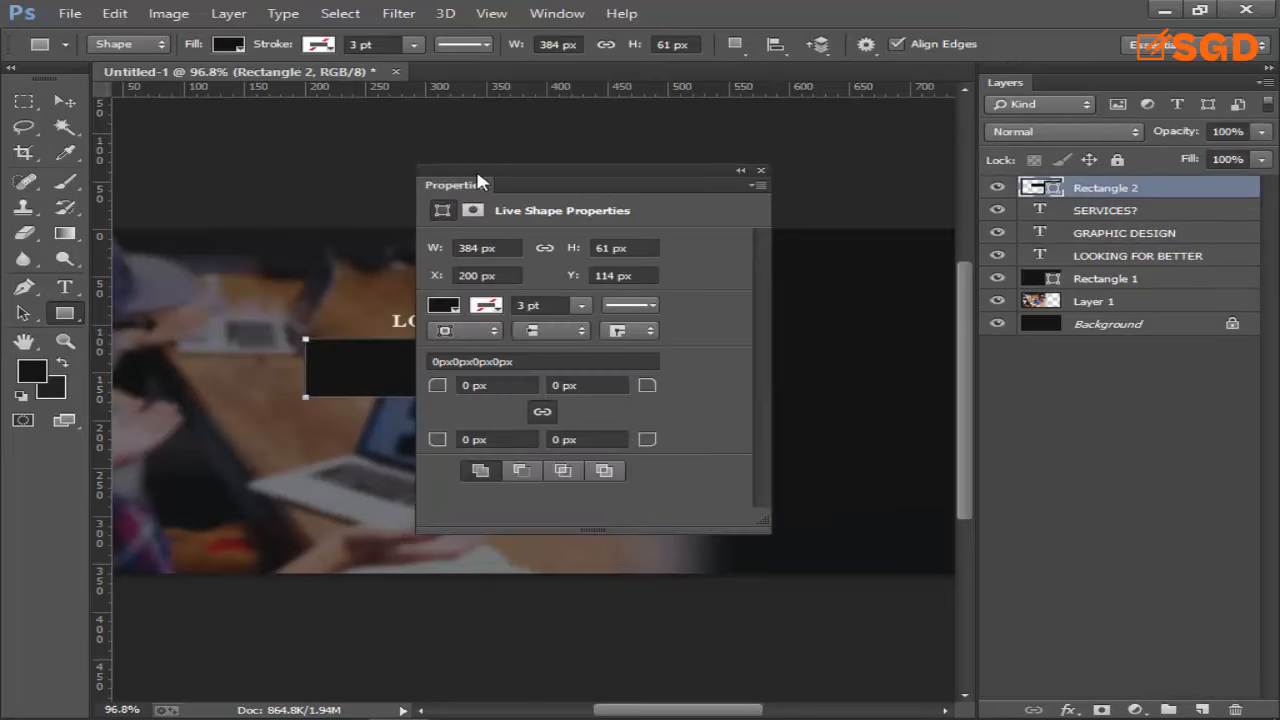
Give the rectangle over GRAPHIC DESIGN no fill and a white stroke.
left_click_drag(479, 181, 831, 176)
left_click(795, 298)
left_click(813, 337)
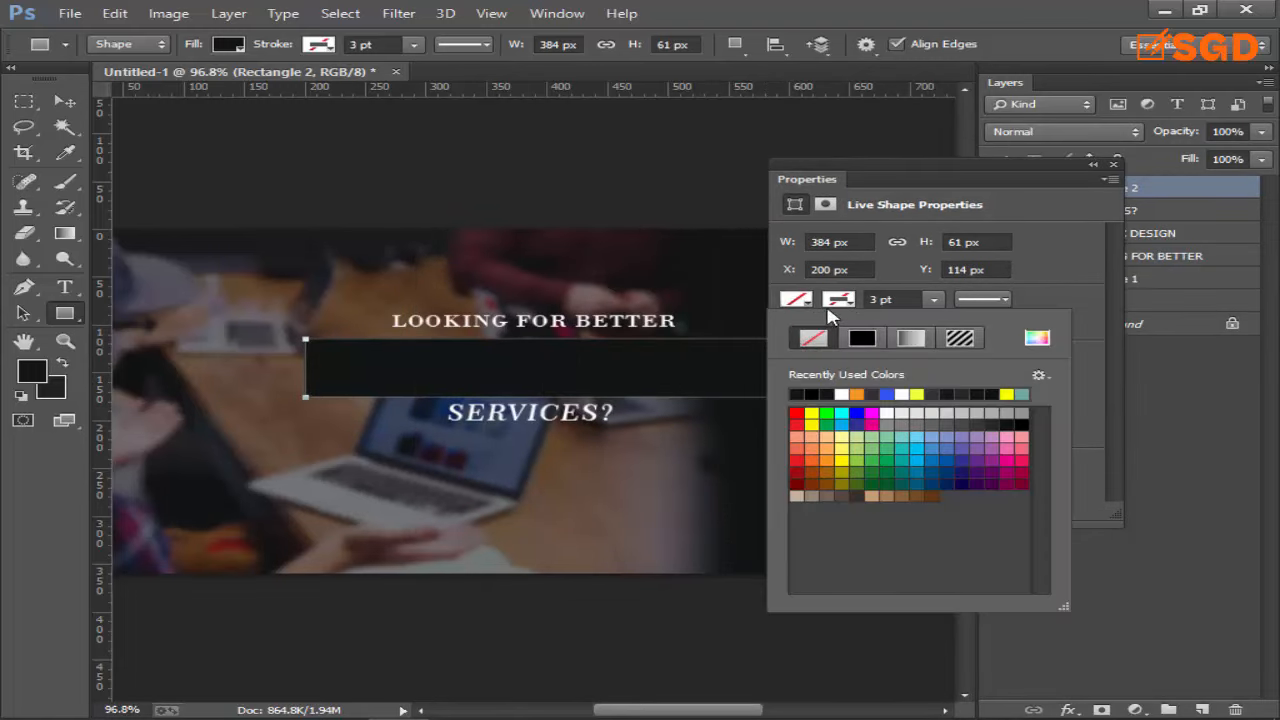
left_click(839, 301)
left_click(842, 396)
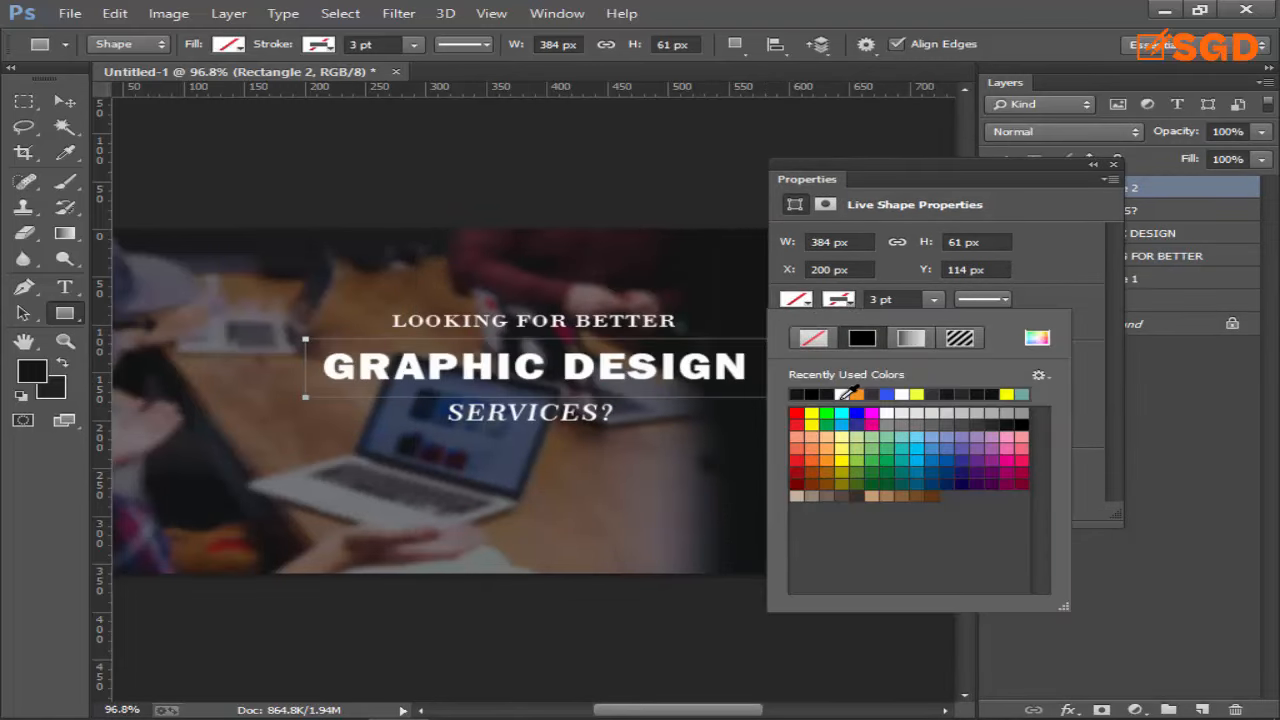
left_click(953, 164)
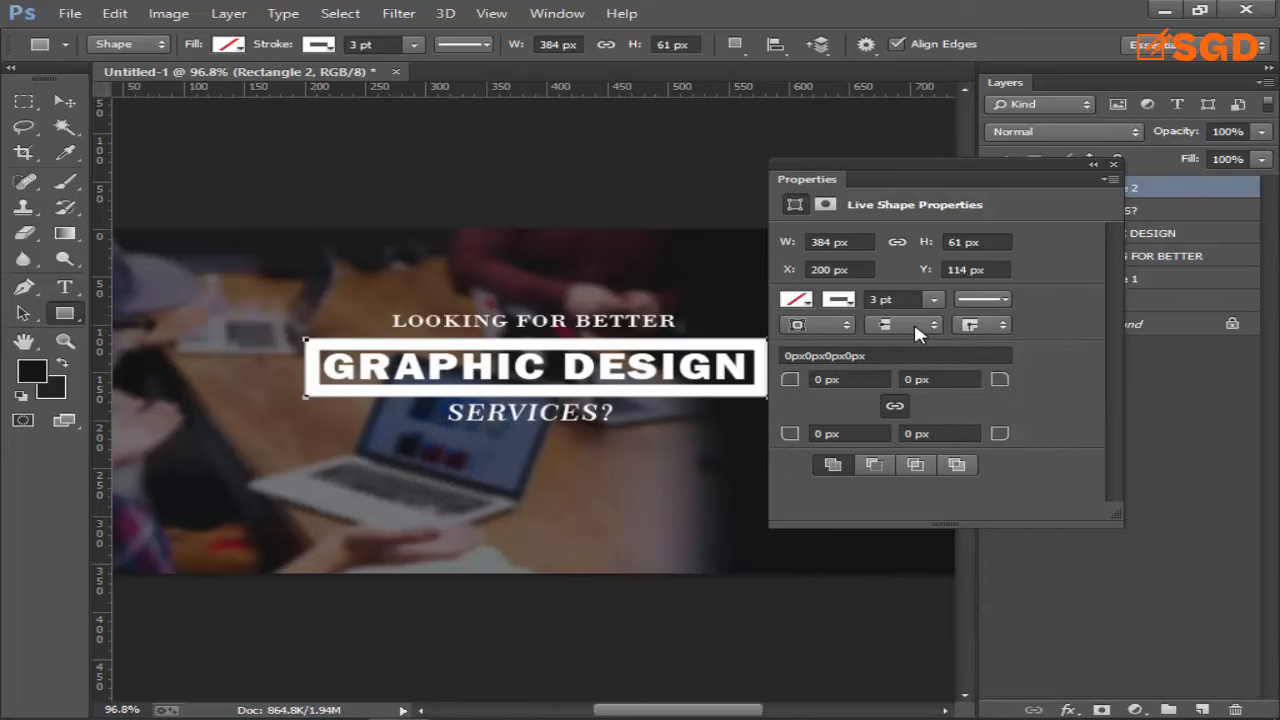
Reduce the stroke width of the frame around GRAPHIC DESIGN to 0.21 pt and close its shape properties.
left_click(933, 299)
left_click(924, 321)
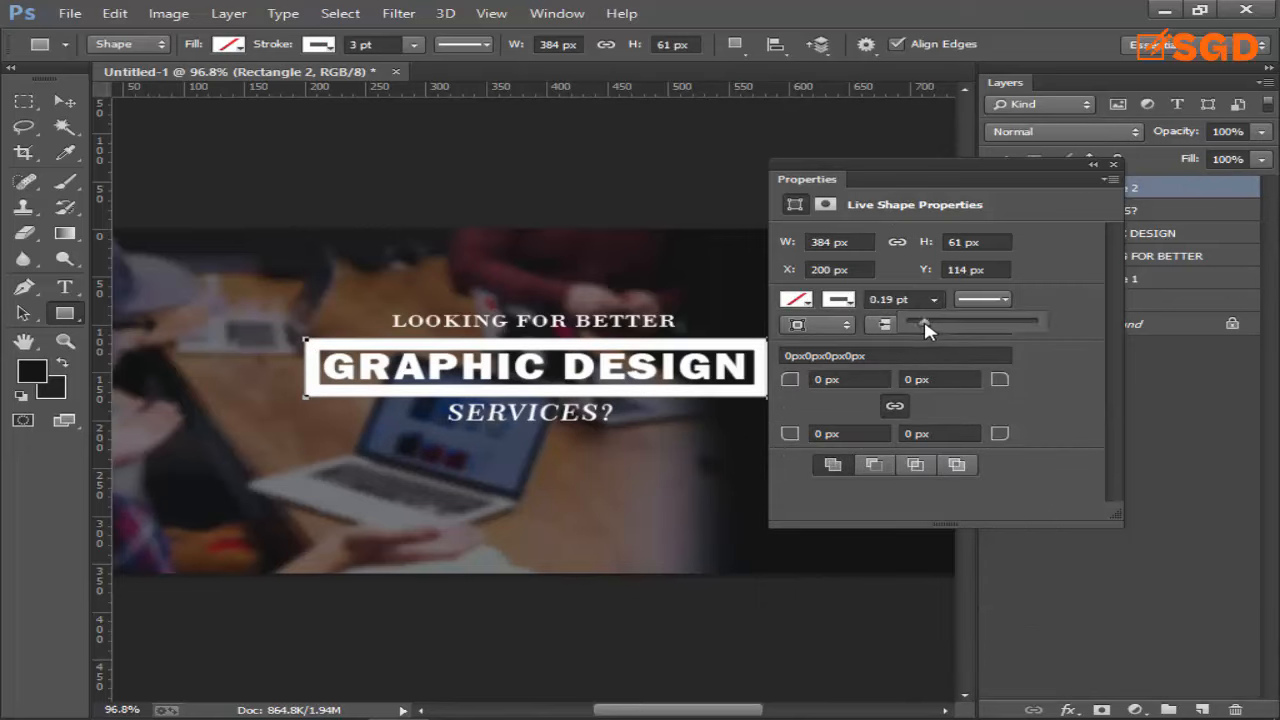
left_click_drag(926, 320, 921, 318)
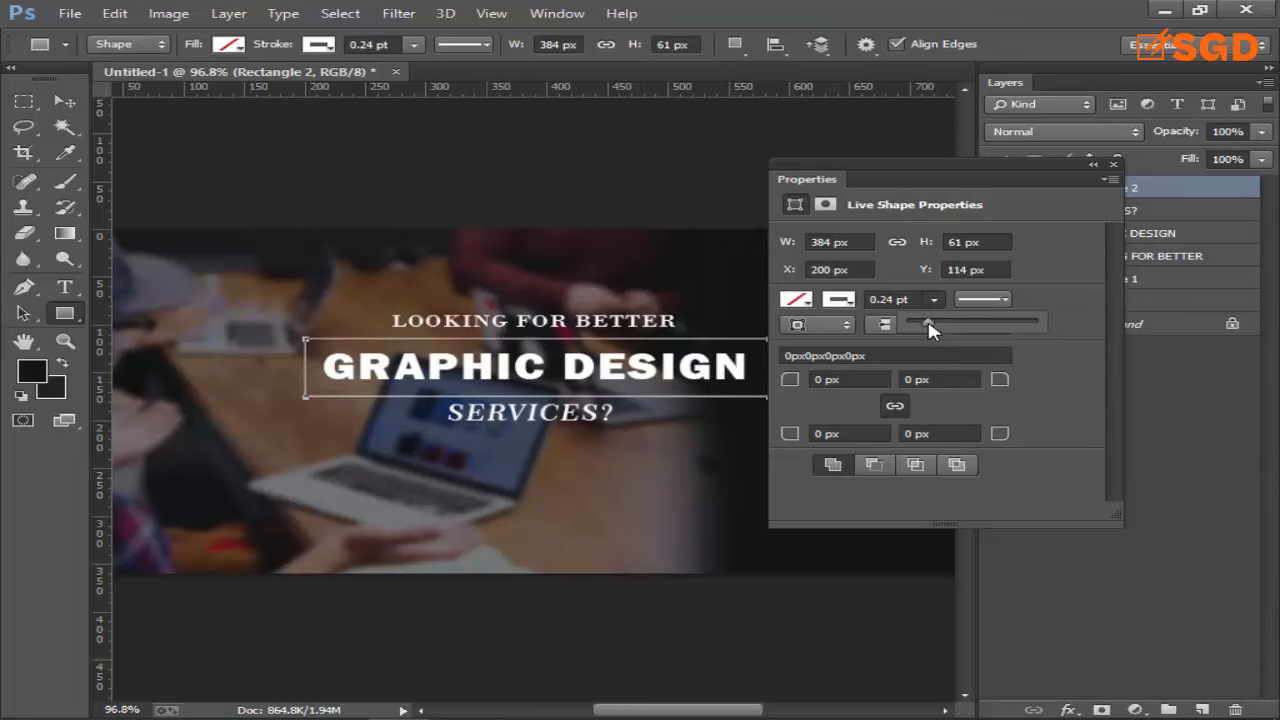
left_click_drag(930, 321, 926, 321)
left_click(852, 177)
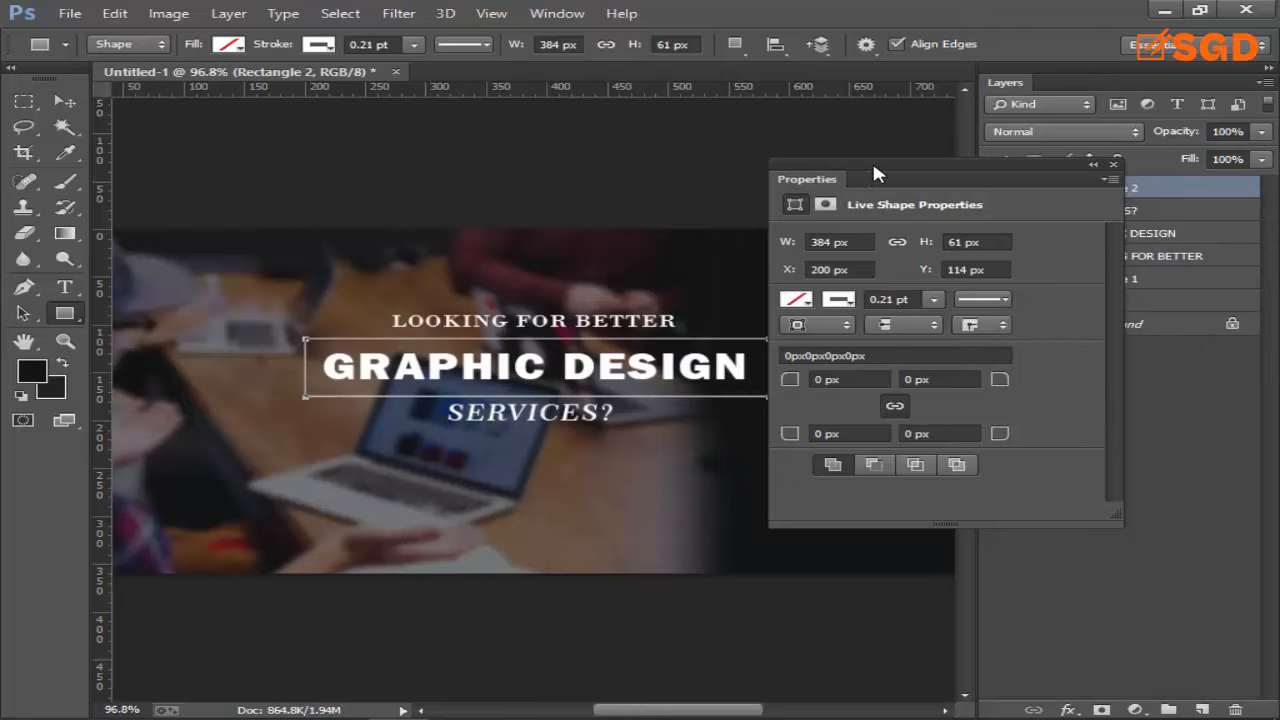
left_click(1113, 165)
left_click(64, 102)
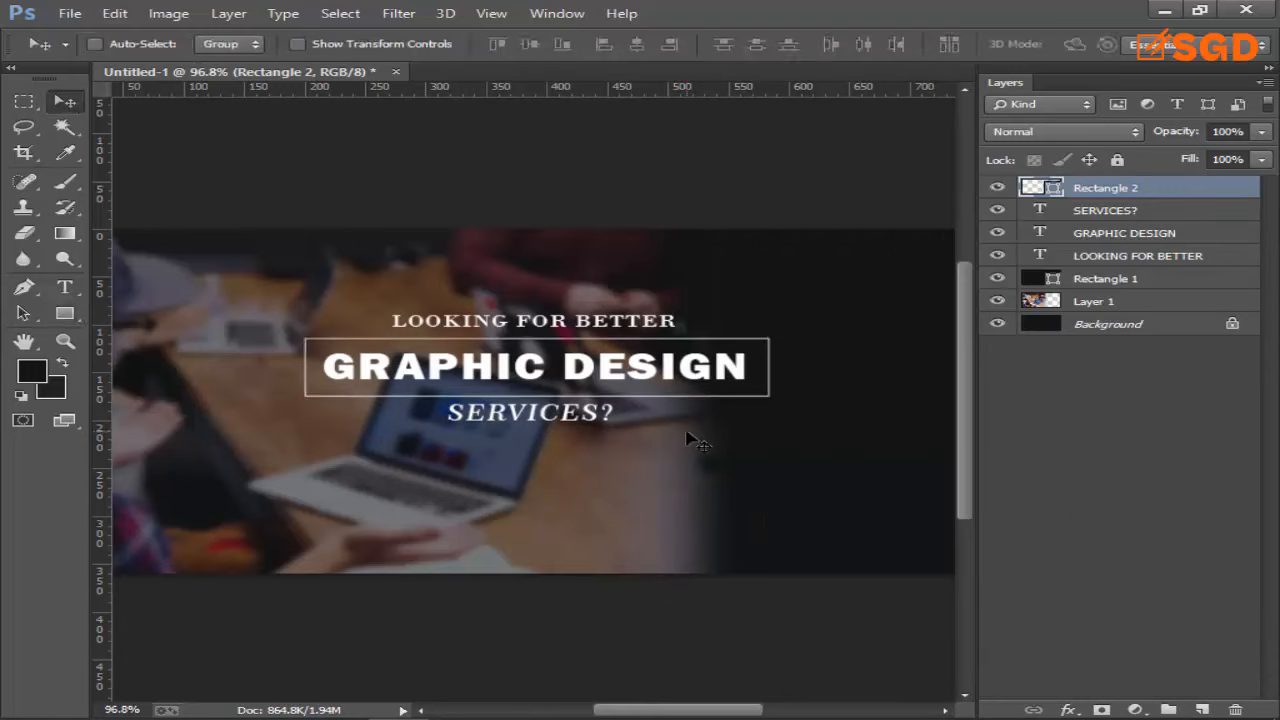
Rasterize the frame around GRAPHIC DESIGN for editing with the 150 px Eraser Tool.
left_click(28, 236)
right_click(29, 238)
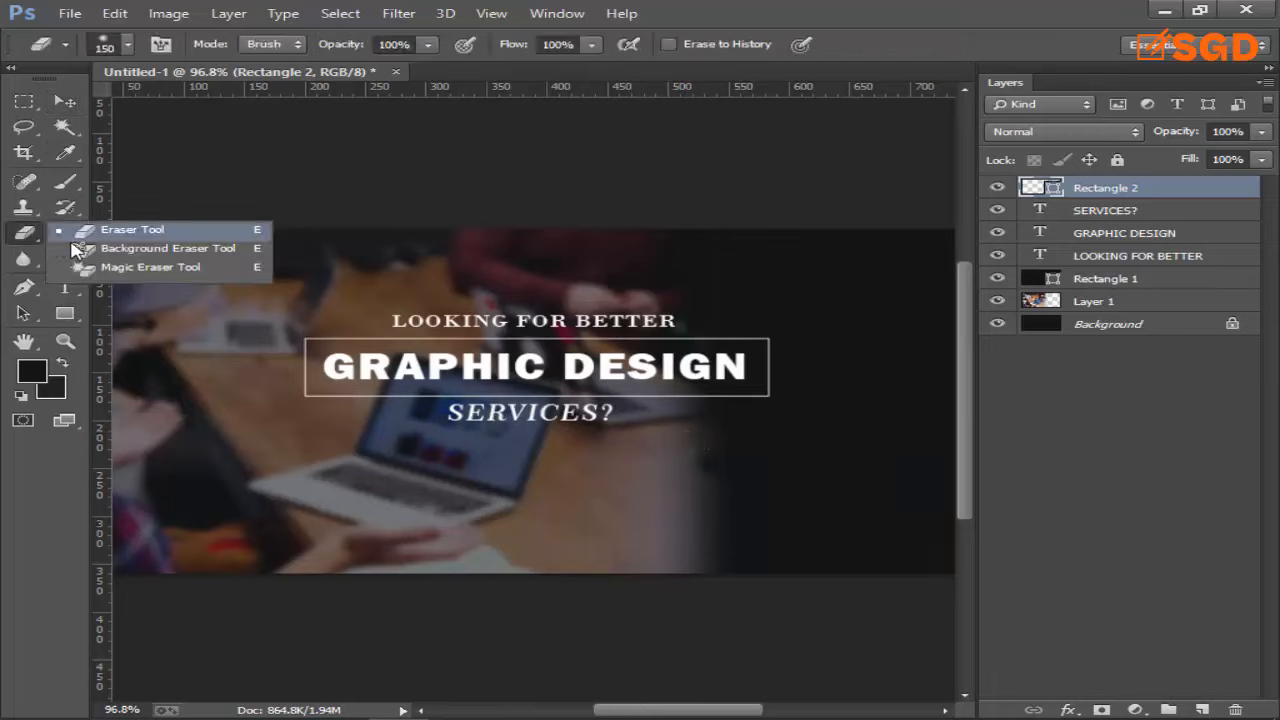
left_click(106, 234)
left_click(485, 371)
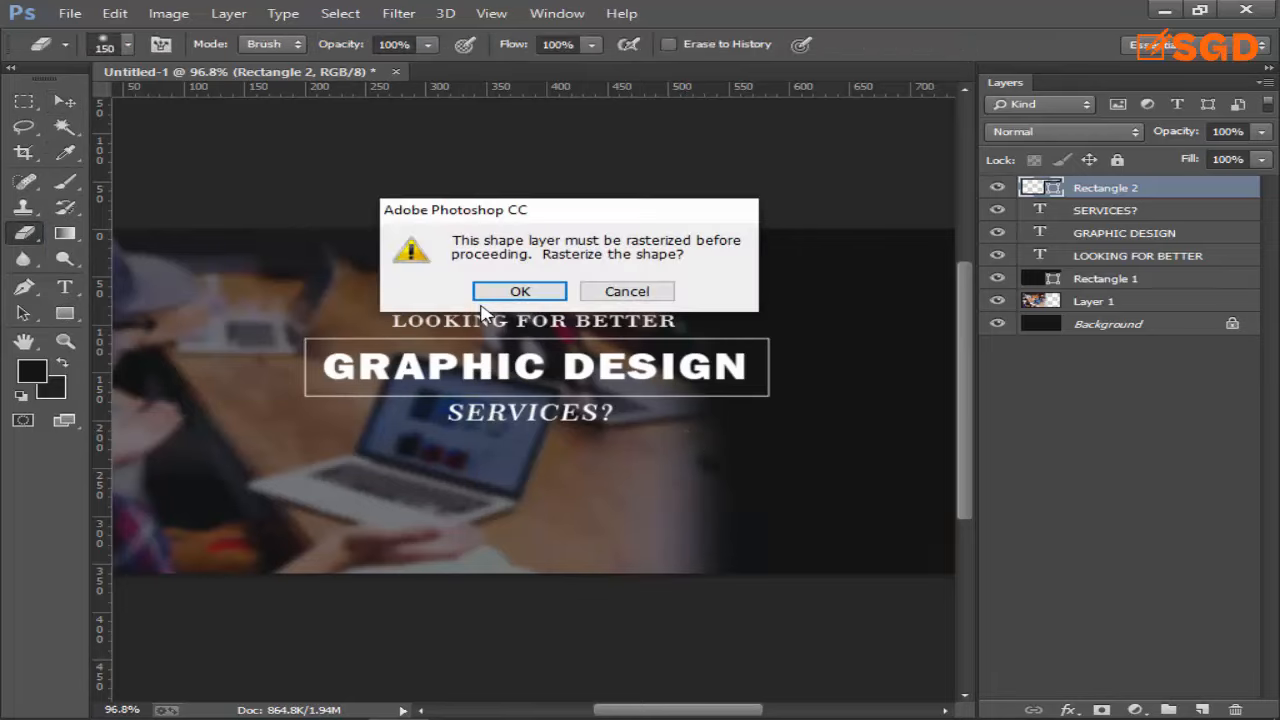
left_click(517, 290)
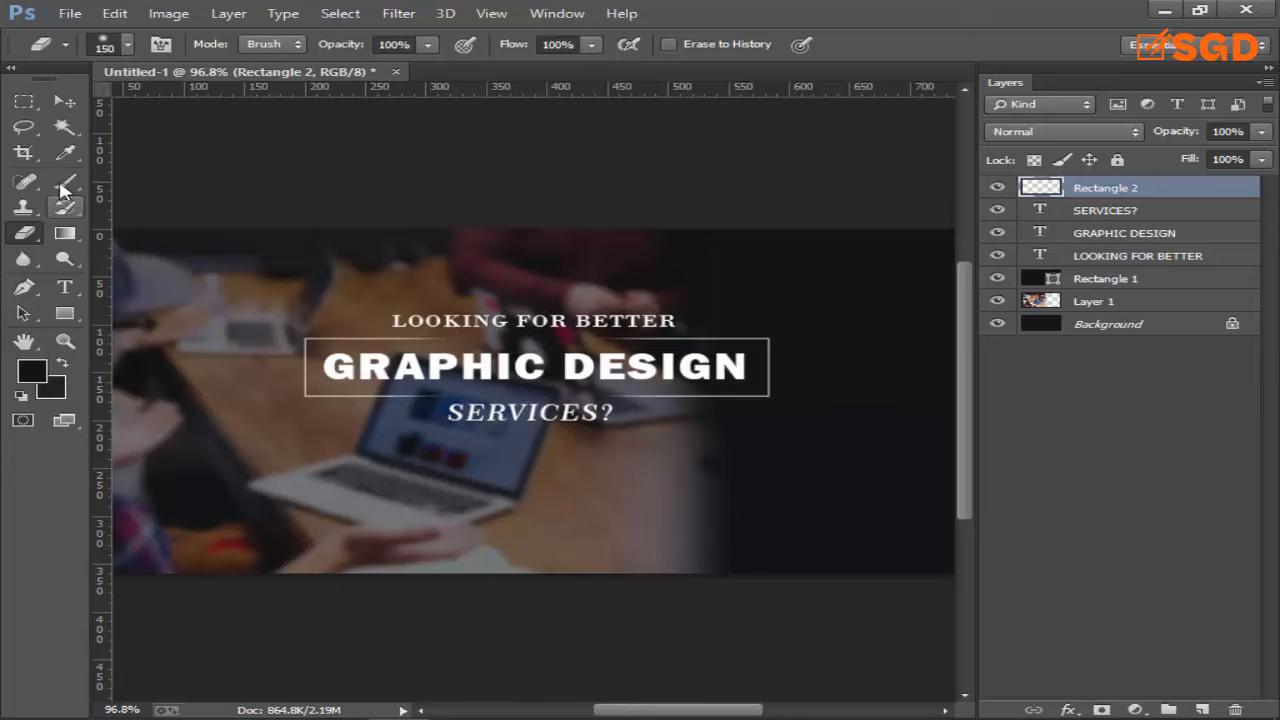
left_click(64, 102)
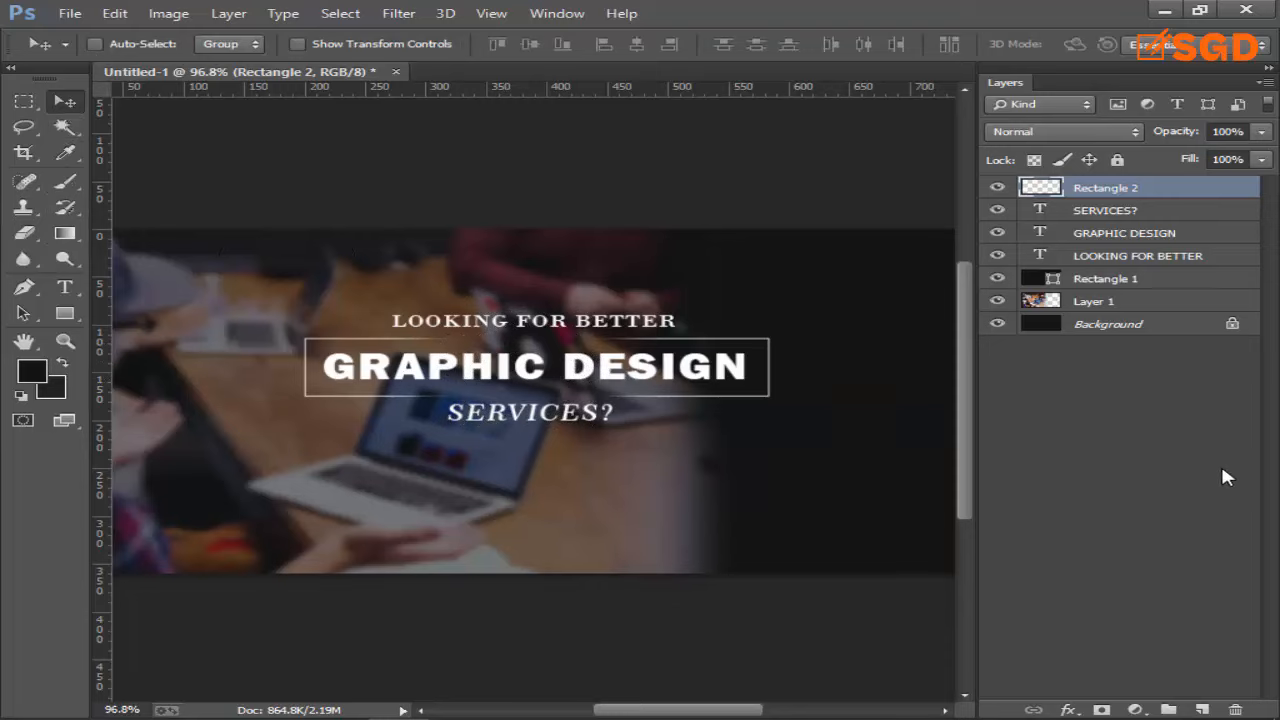
Scale the GRAPHIC DESIGN text up to 104.10% about its center and apply the transformation.
left_click(1146, 236)
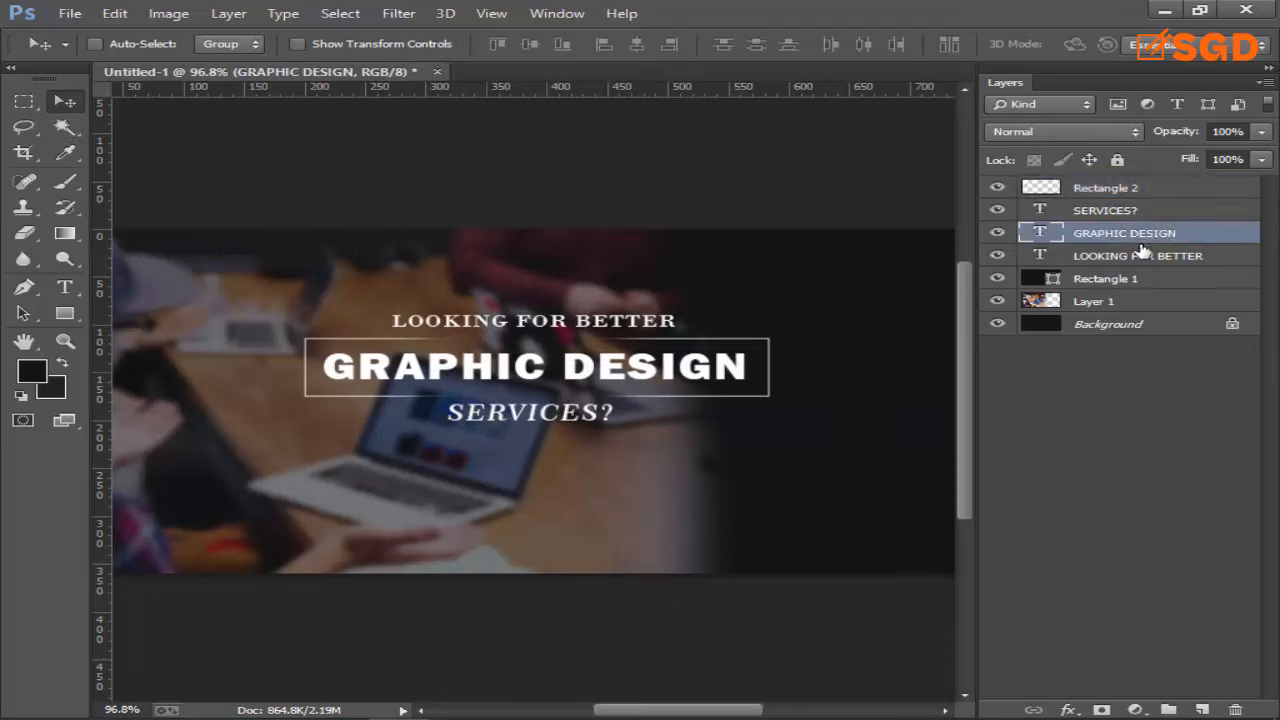
key("ctrl+t")
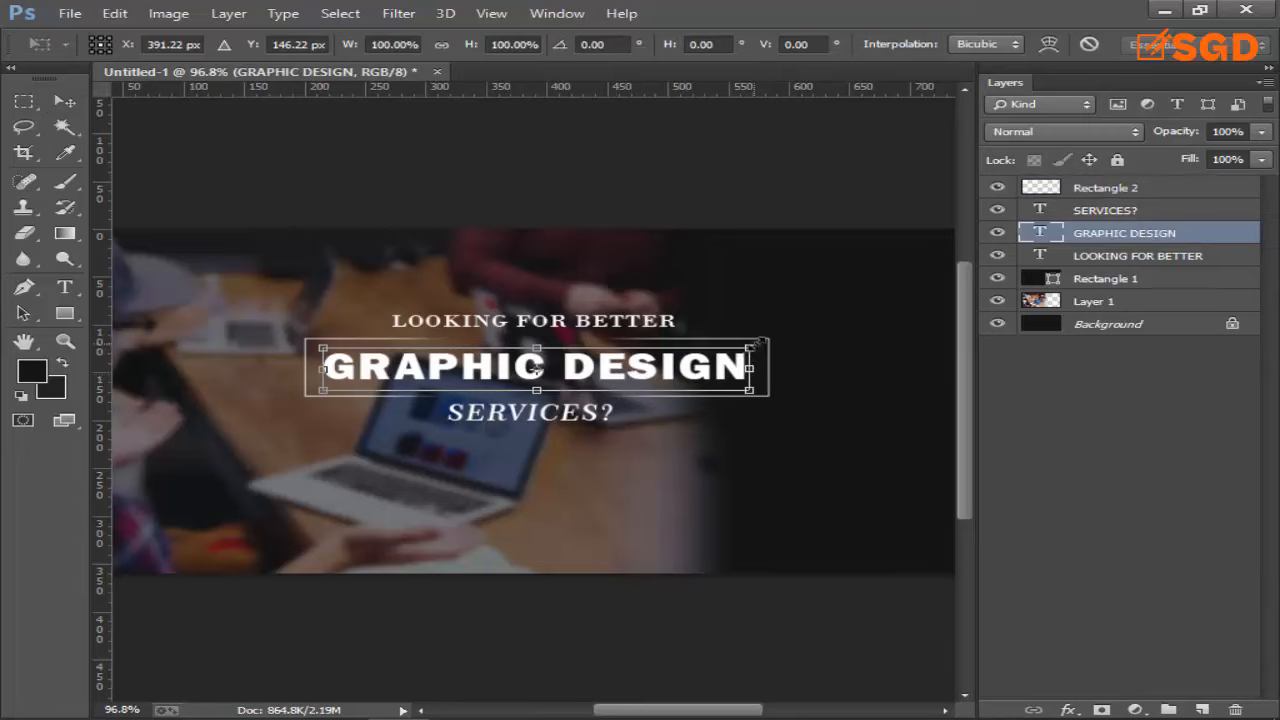
left_click_drag(750, 348, 759, 346)
left_click(64, 101)
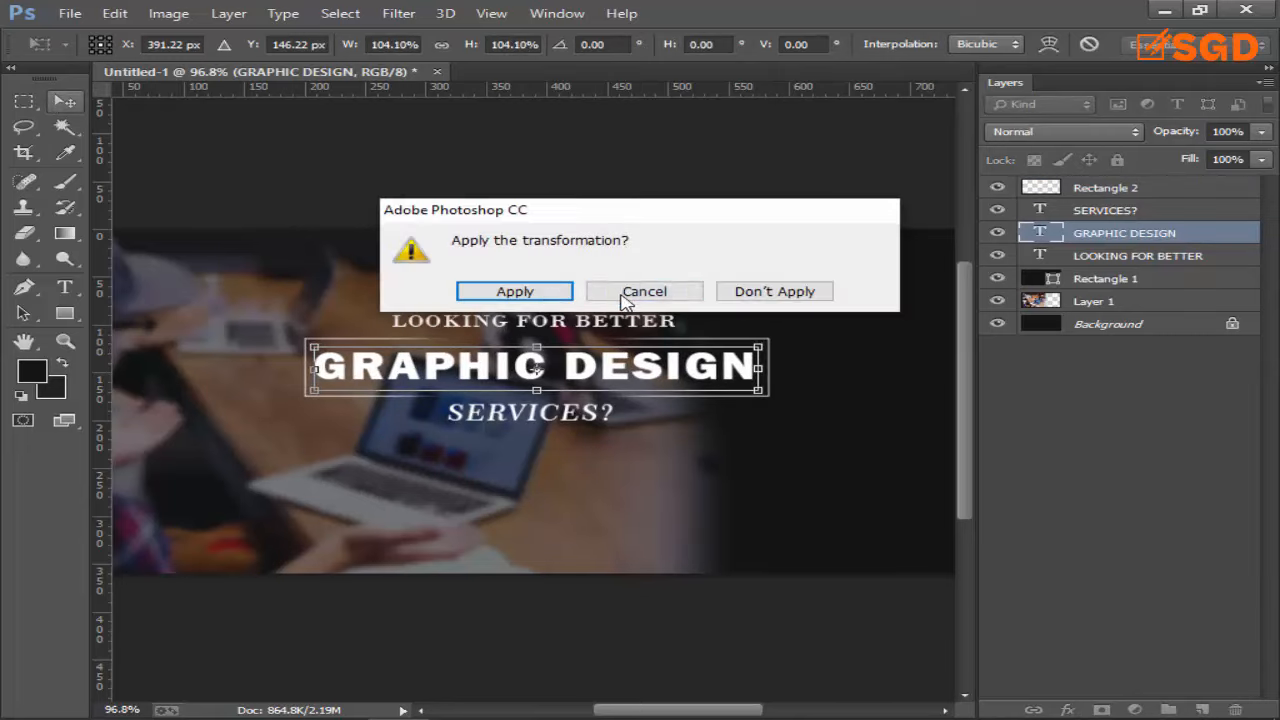
left_click(543, 292)
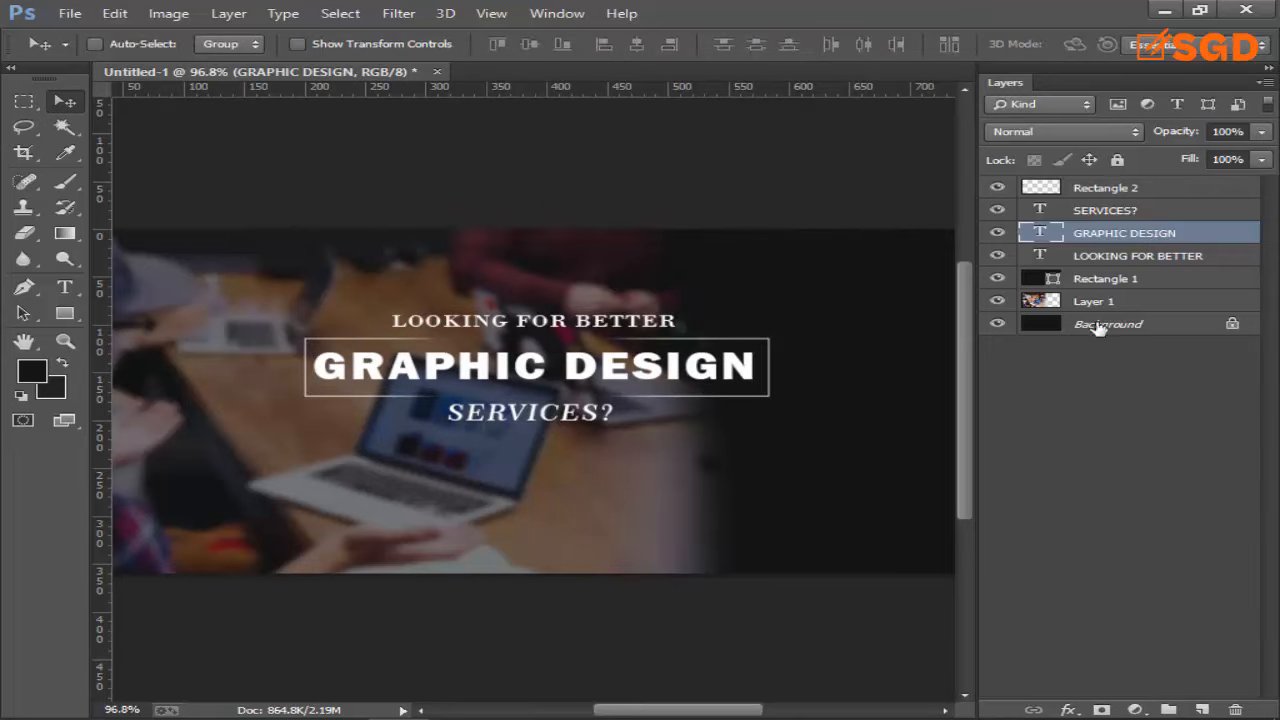
Align the horizontal centers of the frame and the three text layers, and move them together slightly.
left_click(1104, 190)
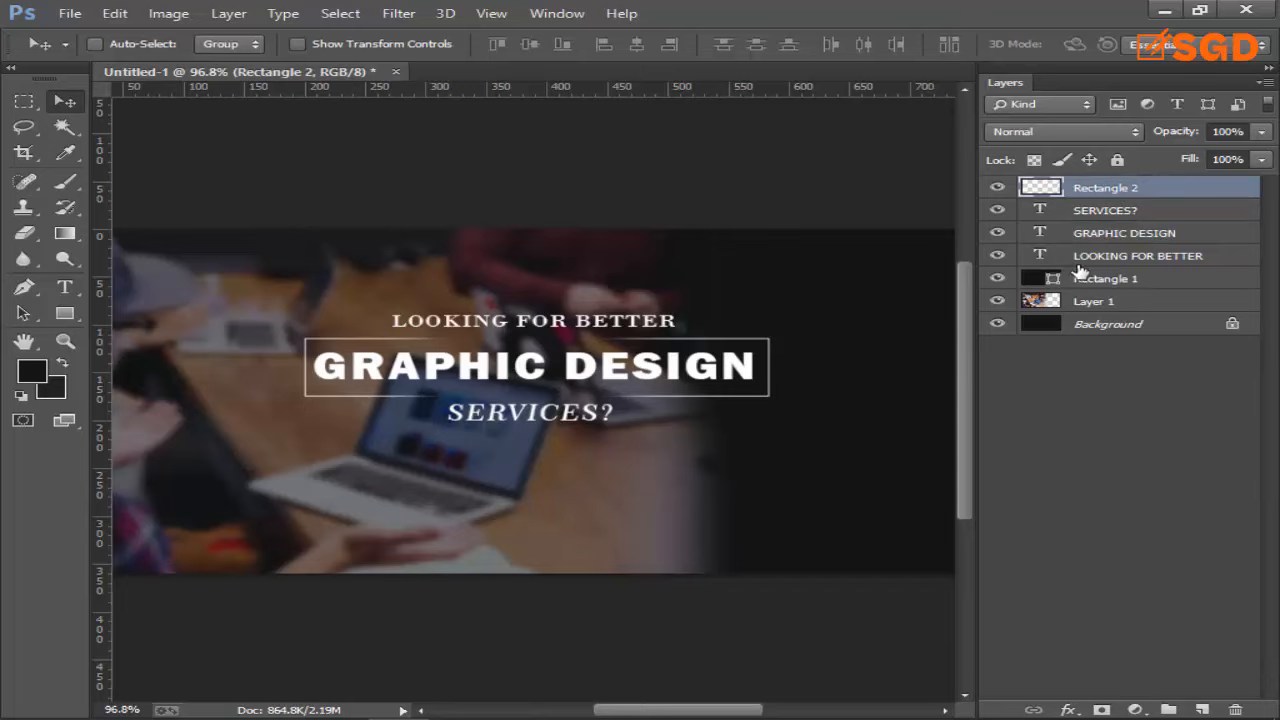
left_click(1128, 263, "shift")
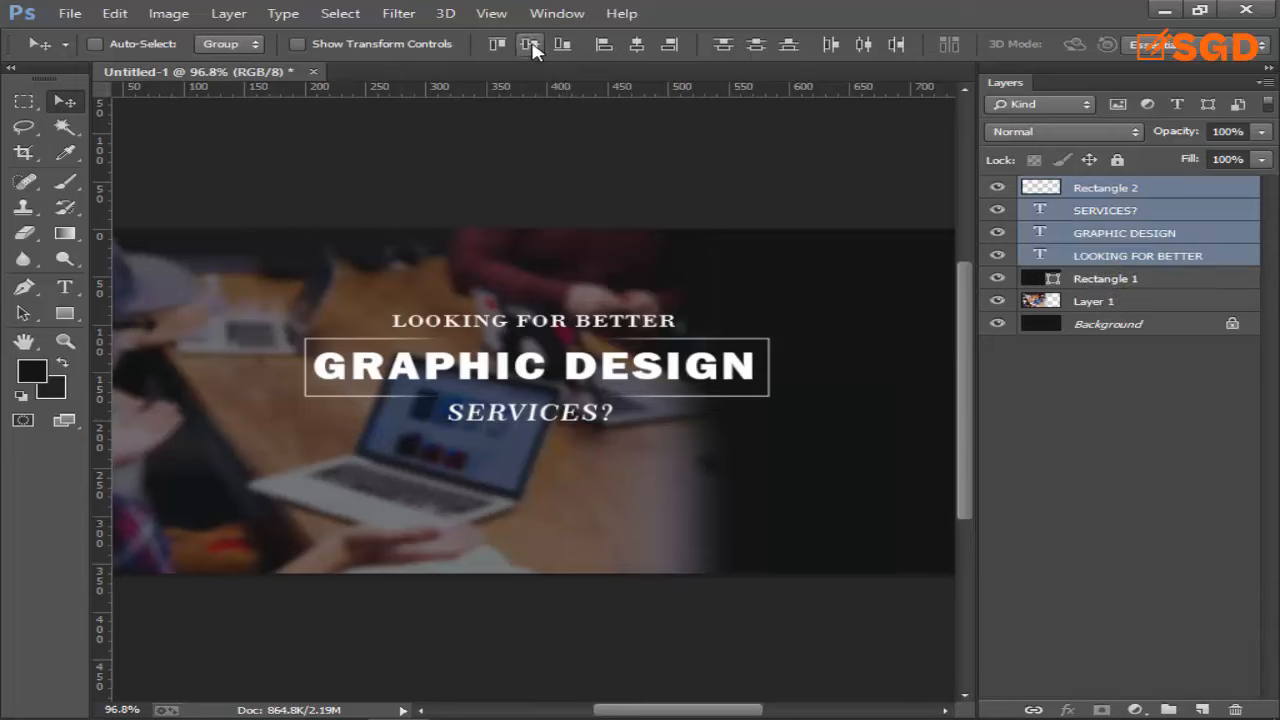
left_click(636, 44)
mouse_move(466, 378)
left_mouse_down()
mouse_move(463, 338)
mouse_move(480, 366)
left_mouse_up()
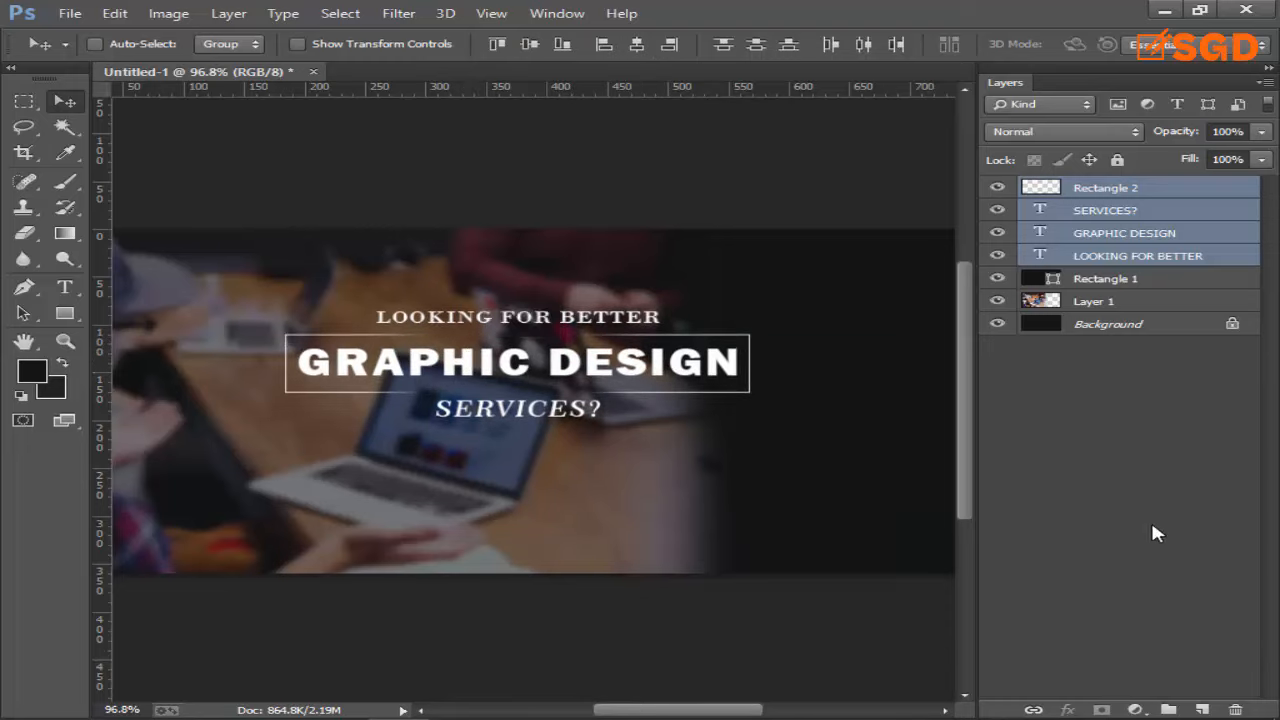
Nudge the SERVICES? text about 9 px to the left and 3 px down below the frame.
left_click(1122, 216)
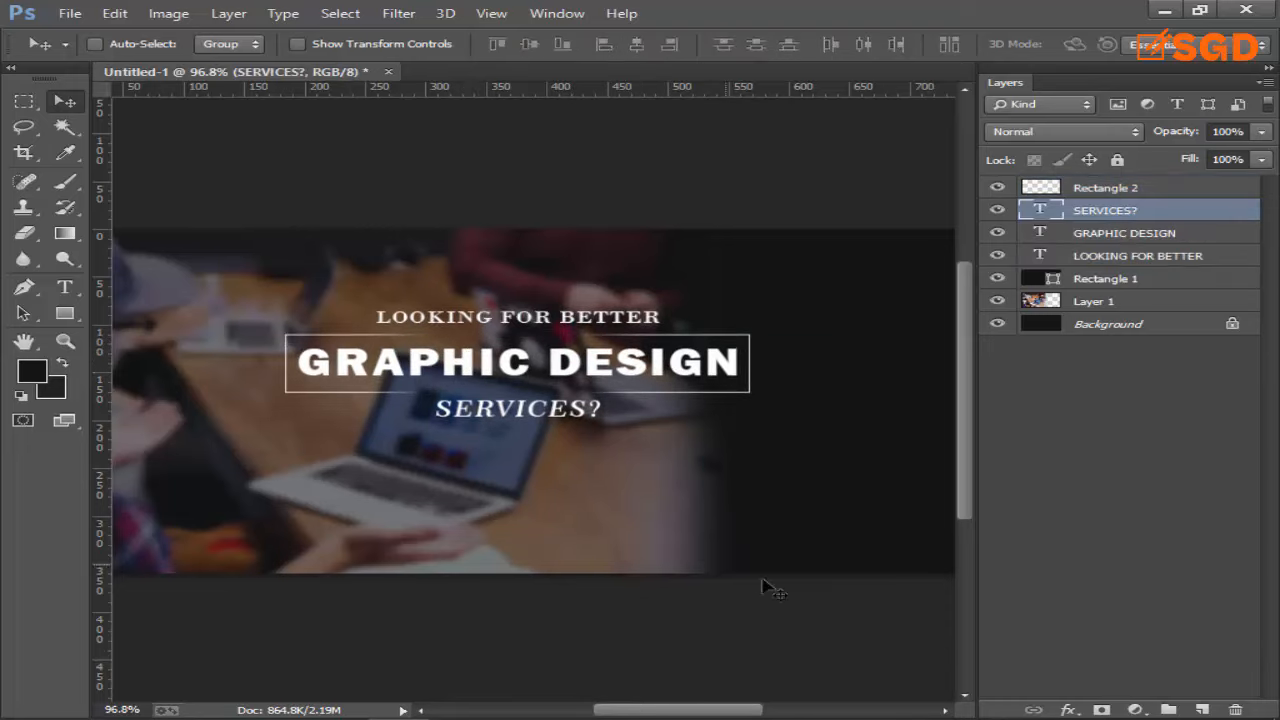
key("Left")
key("Left")
key("Left")
key("Left")
key("Left")
key("Left")
key("Left")
key("Left")
key("Left")
key("Up")
key("Up")
key("Up")
key("Up")
key("Up")
key("Up")
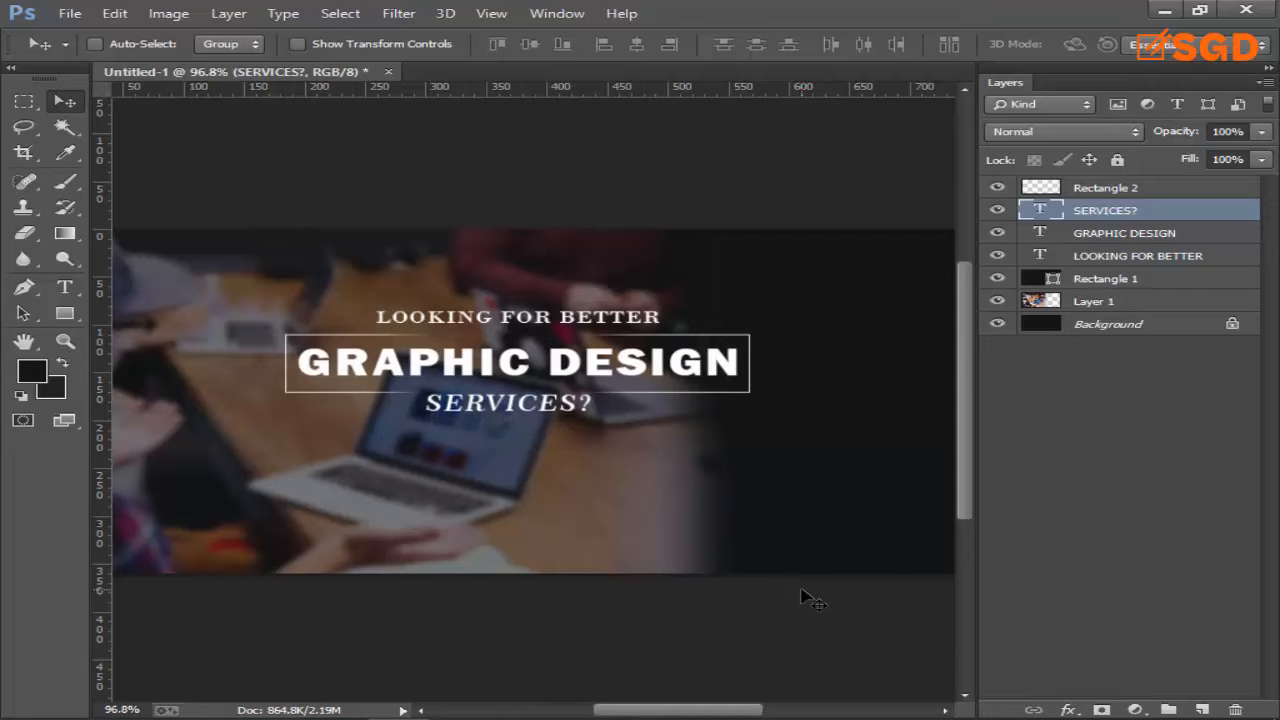
key("Down")
key("Down")
key("Down")
key("Down")
key("Down")
key("Down")
key("Down")
key("Down")
key("Down")
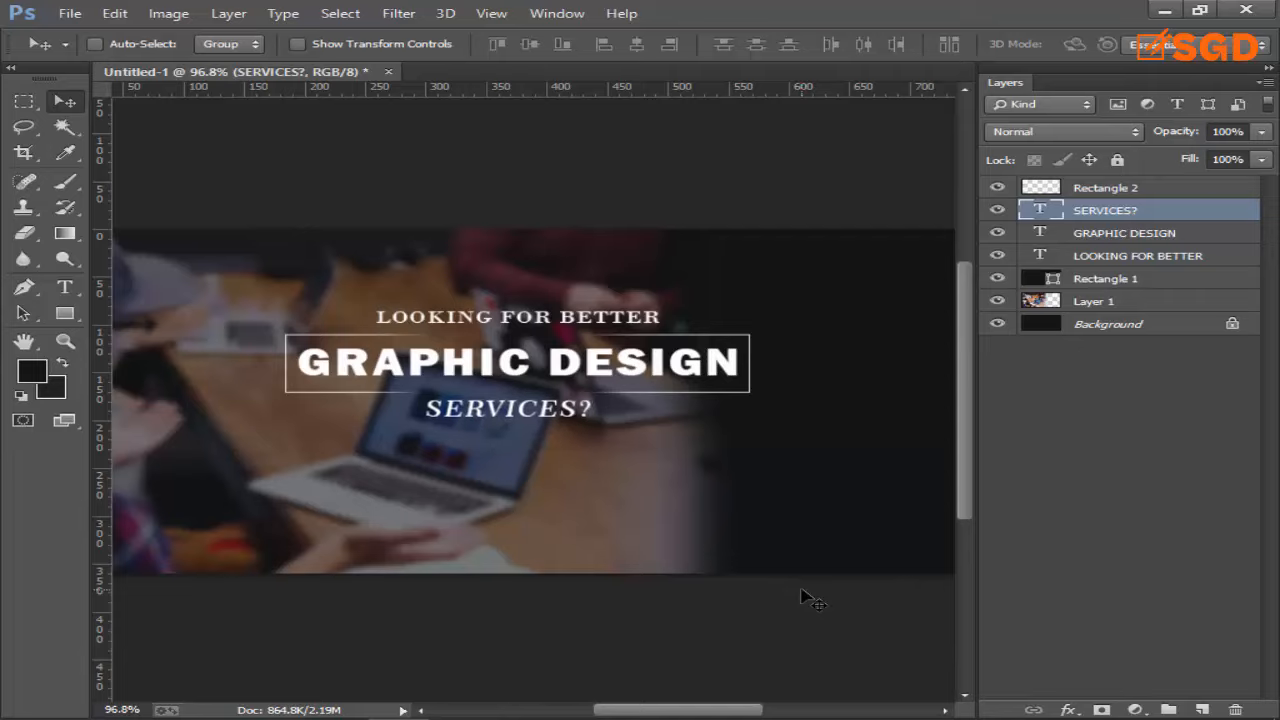
Draw a rectangle about 154 by 31 px over the SERVICES? text and fill it with orange.
left_click(1098, 432)
key("u")
left_click_drag(413, 398, 600, 428)
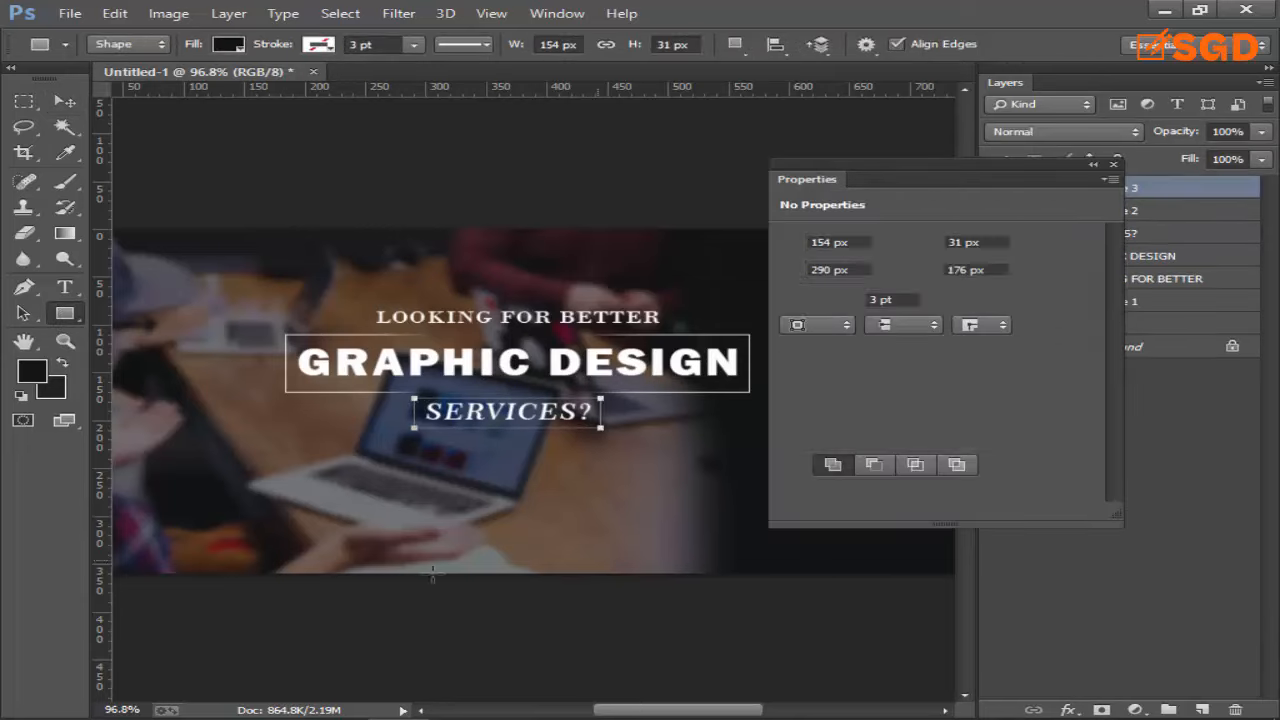
left_click(797, 300)
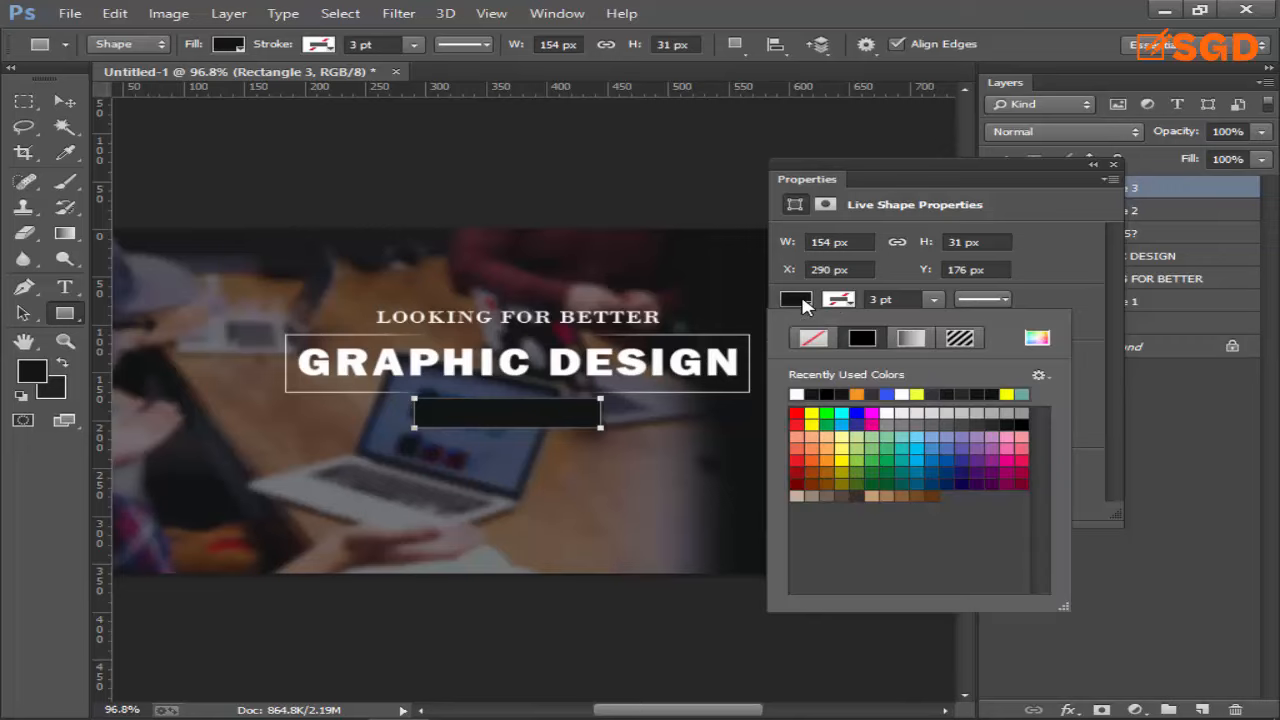
left_click(857, 393)
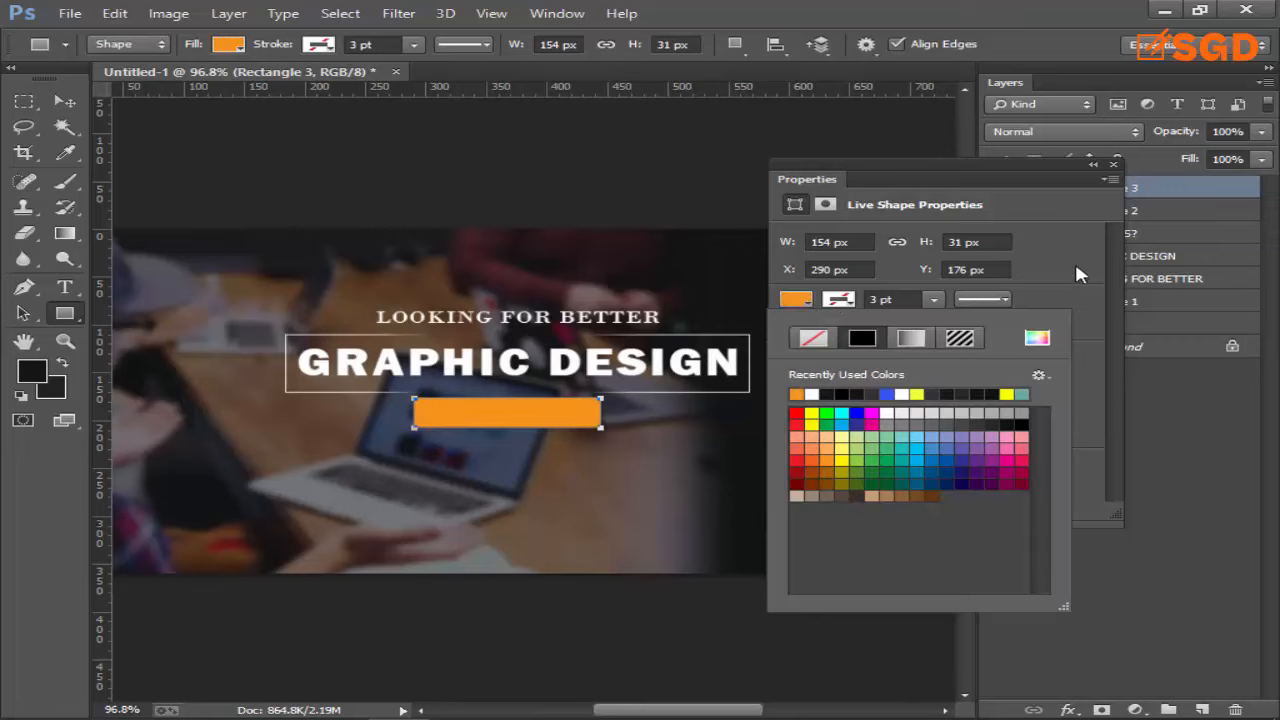
left_click(1074, 262)
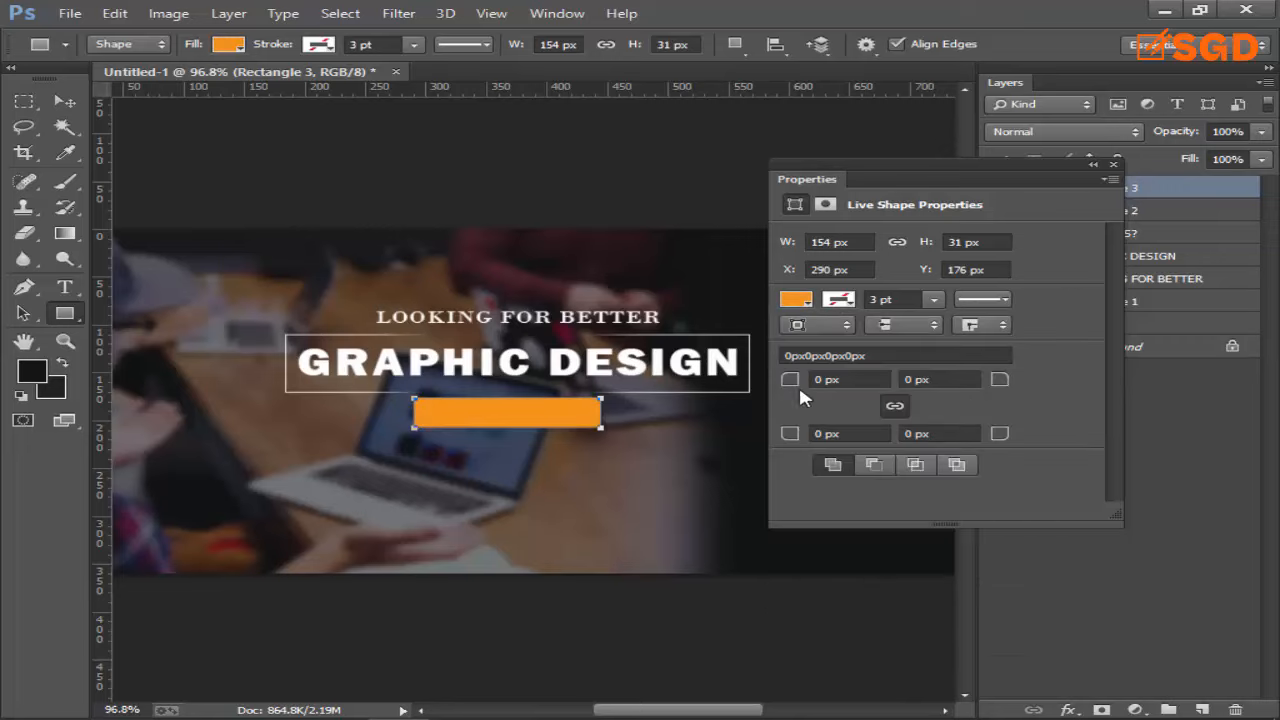
Try to reshape the orange rectangle with the Distort, Perspective and Warp transforms.
left_click(65, 103)
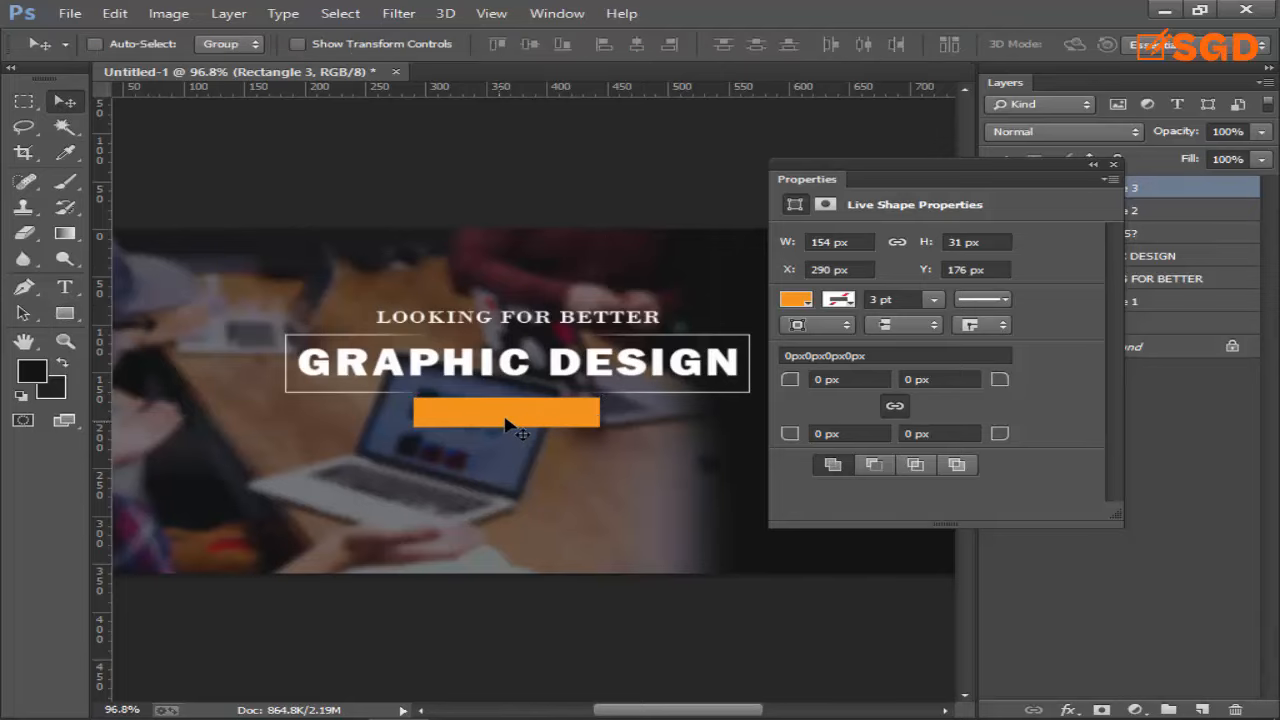
key("ctrl+t")
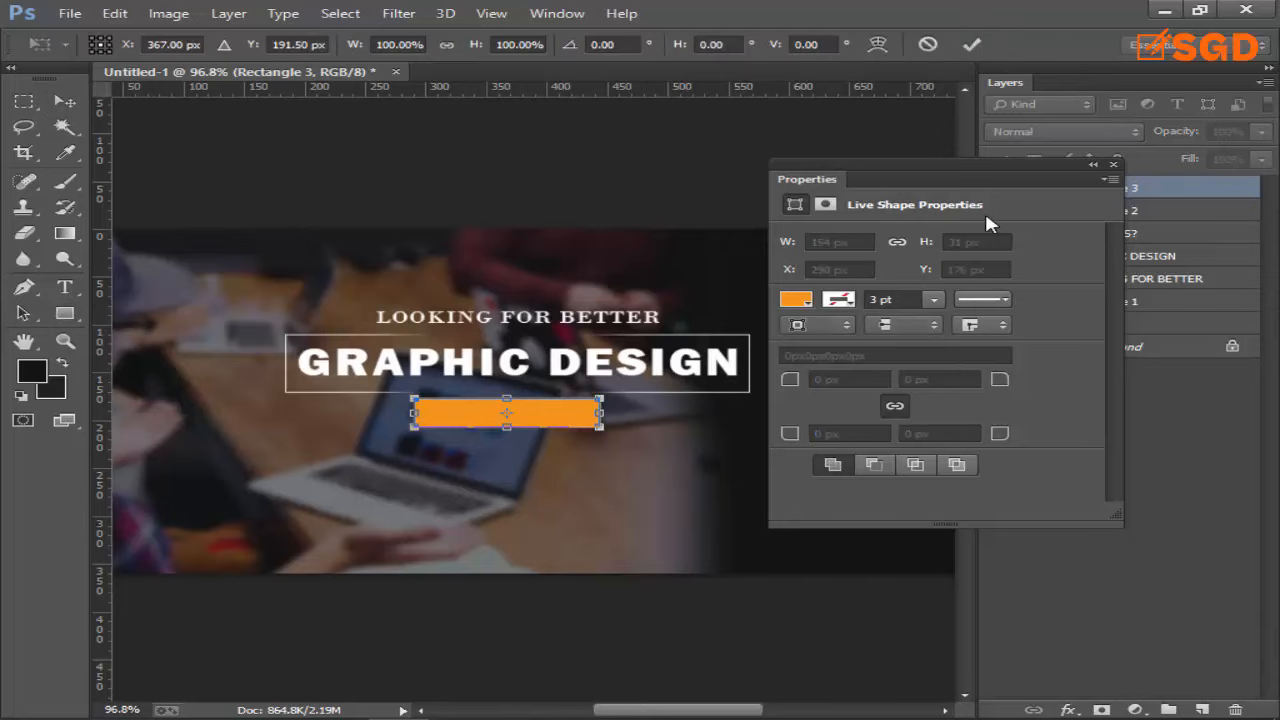
left_click(1112, 165)
right_click(452, 422)
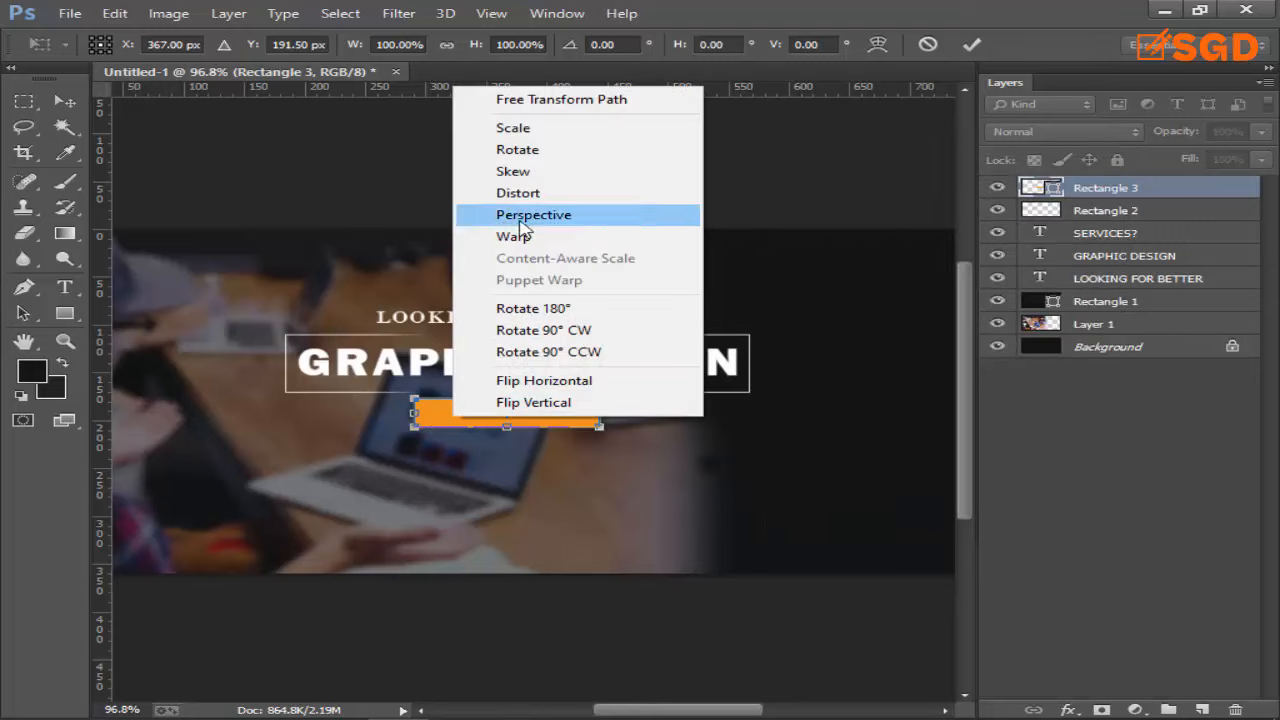
left_click(518, 193)
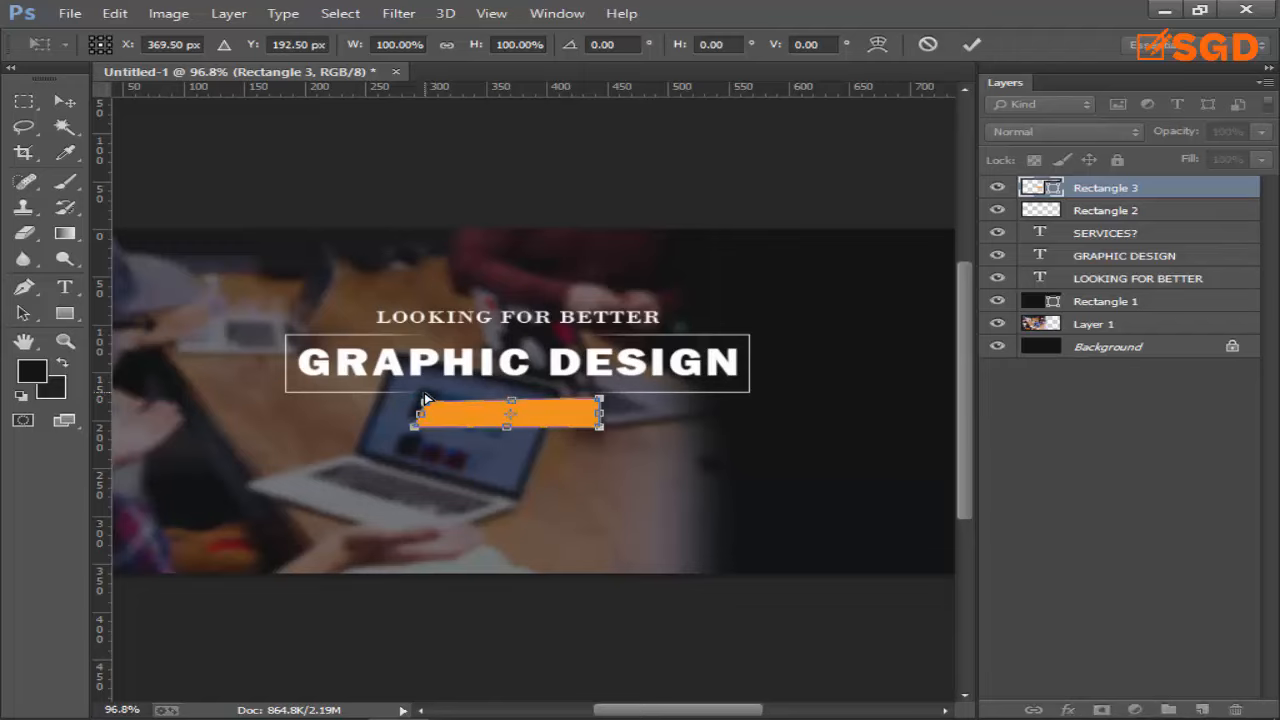
right_click(451, 414)
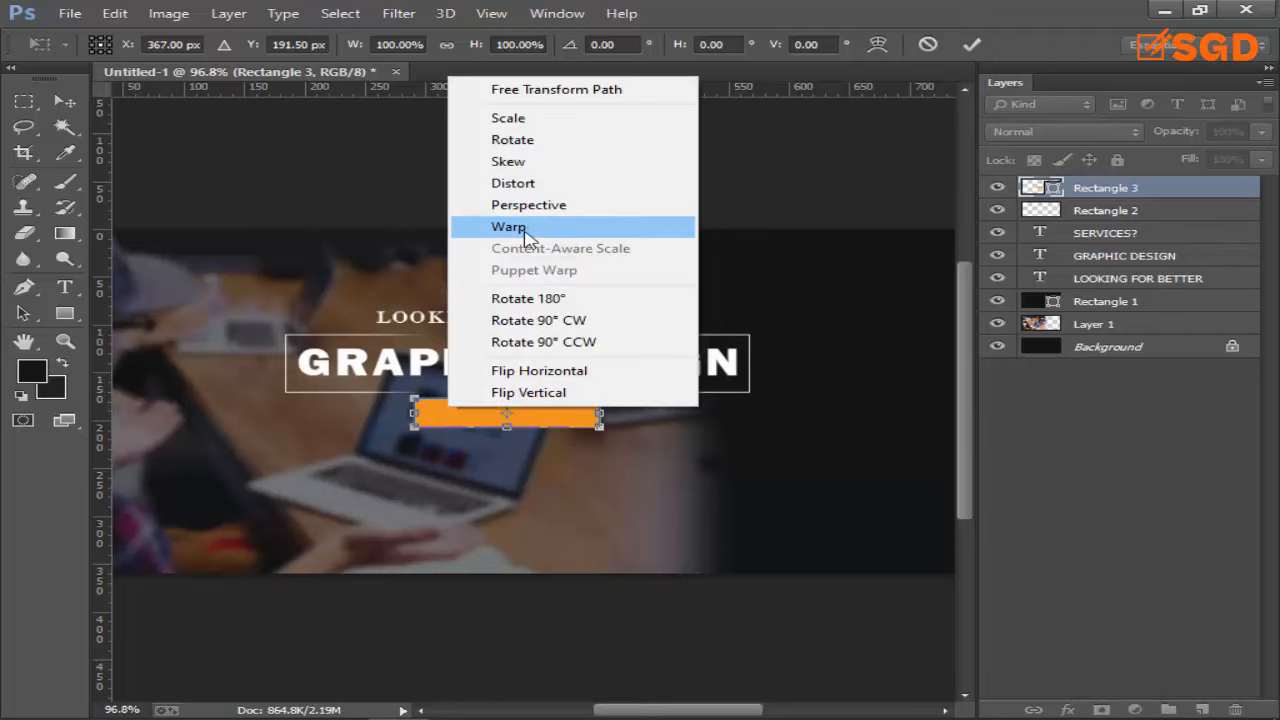
left_click(528, 205)
left_click_drag(414, 399, 424, 397)
key("ctrl+z")
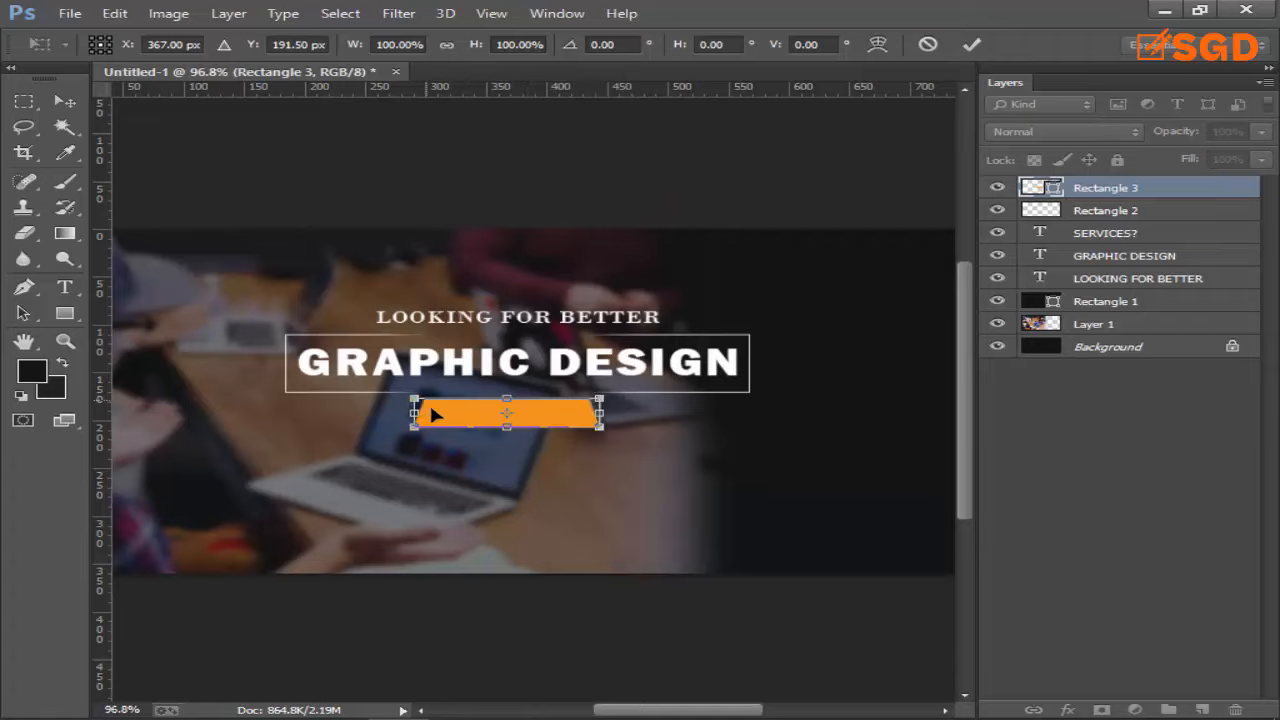
right_click(444, 415)
left_click(531, 243)
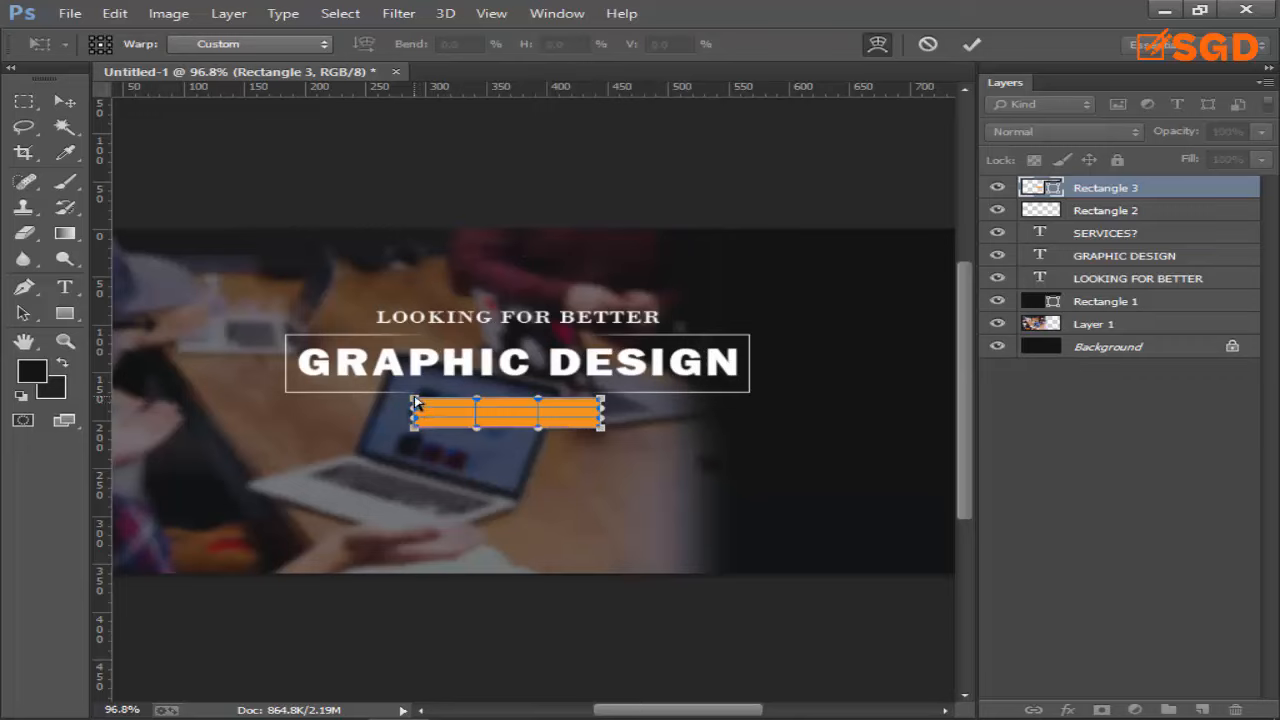
left_click(64, 101)
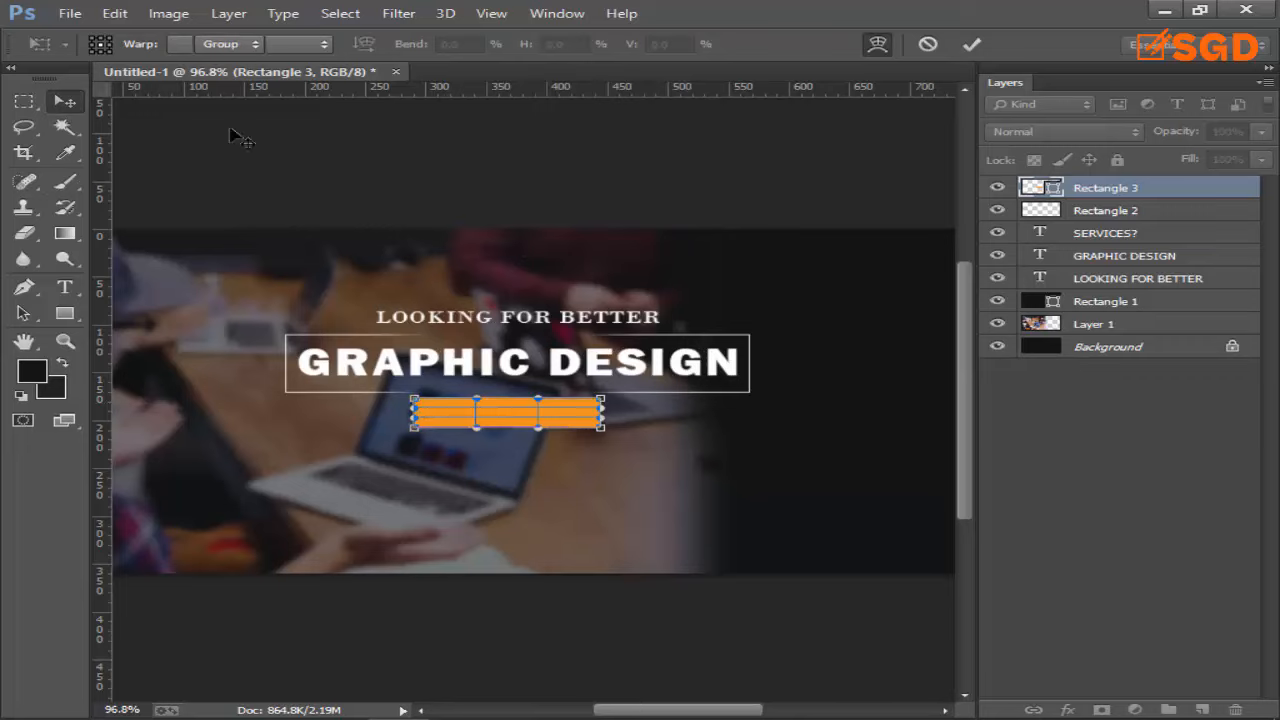
Nudge the orange rectangle slightly and move the SERVICES? text layer above it in the layer order.
left_click_drag(537, 427, 535, 428)
left_click(1083, 237)
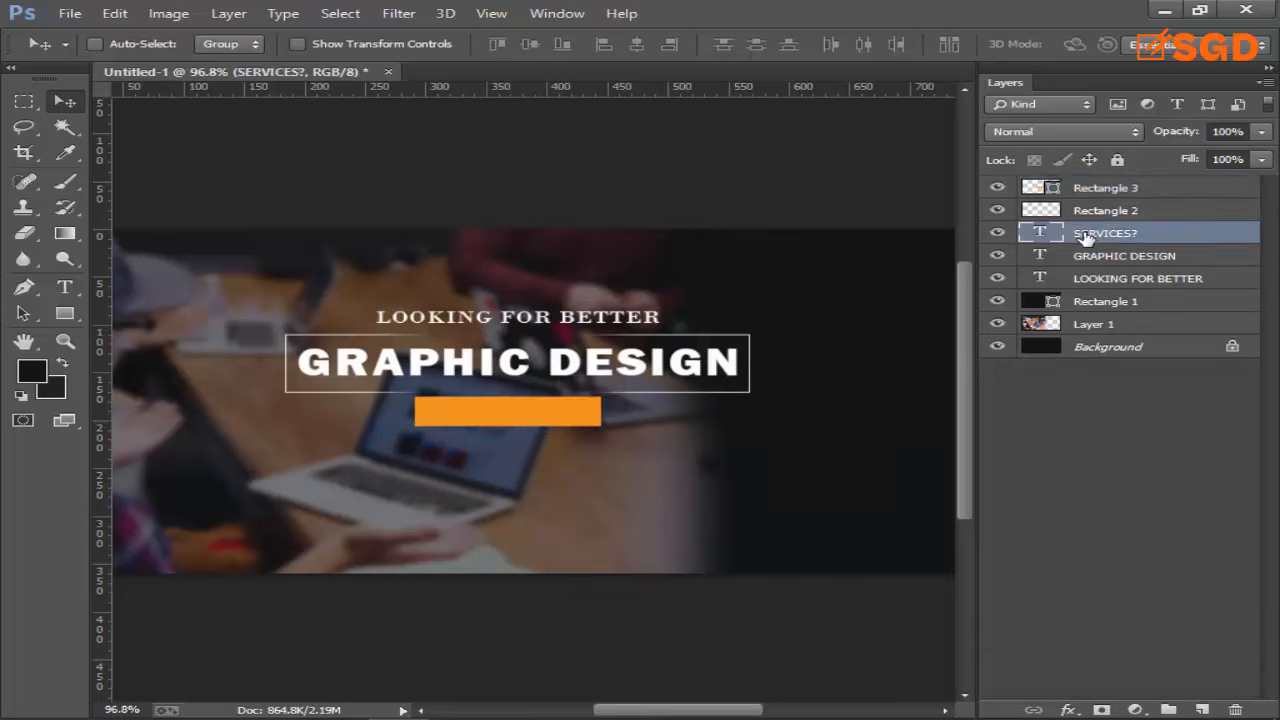
left_click_drag(1087, 238, 1078, 180)
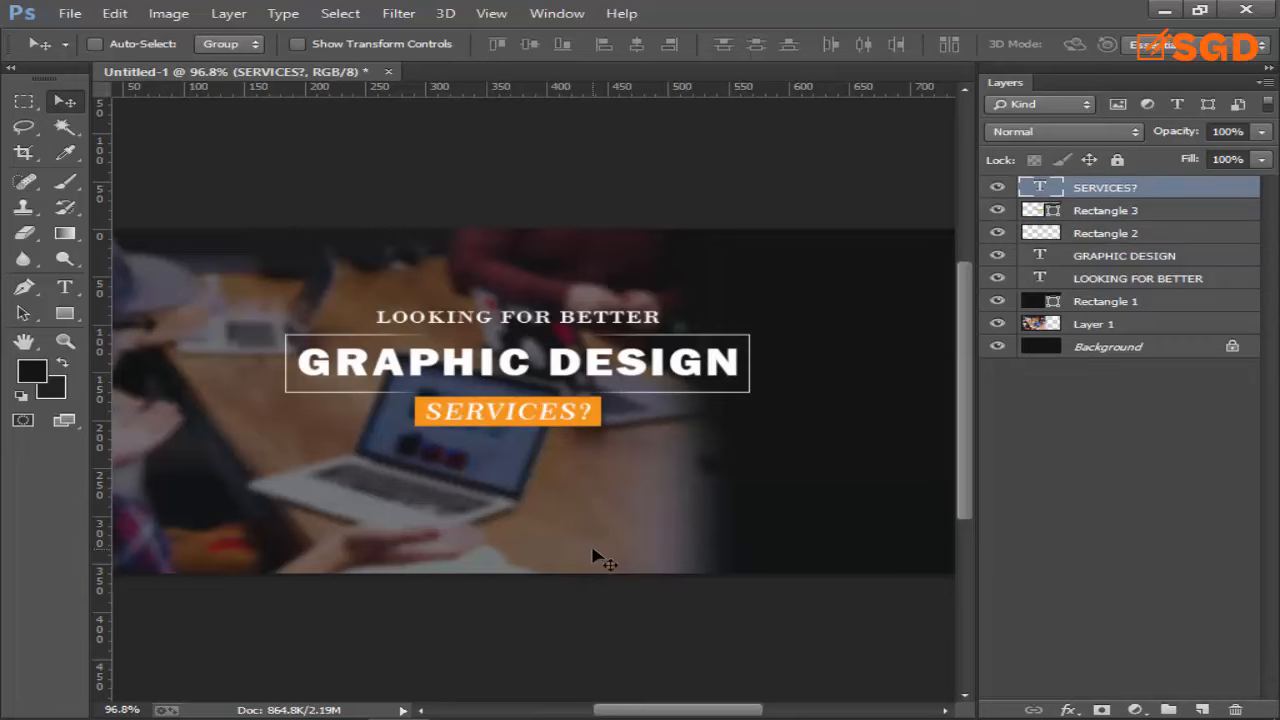
left_click(1105, 212, "shift")
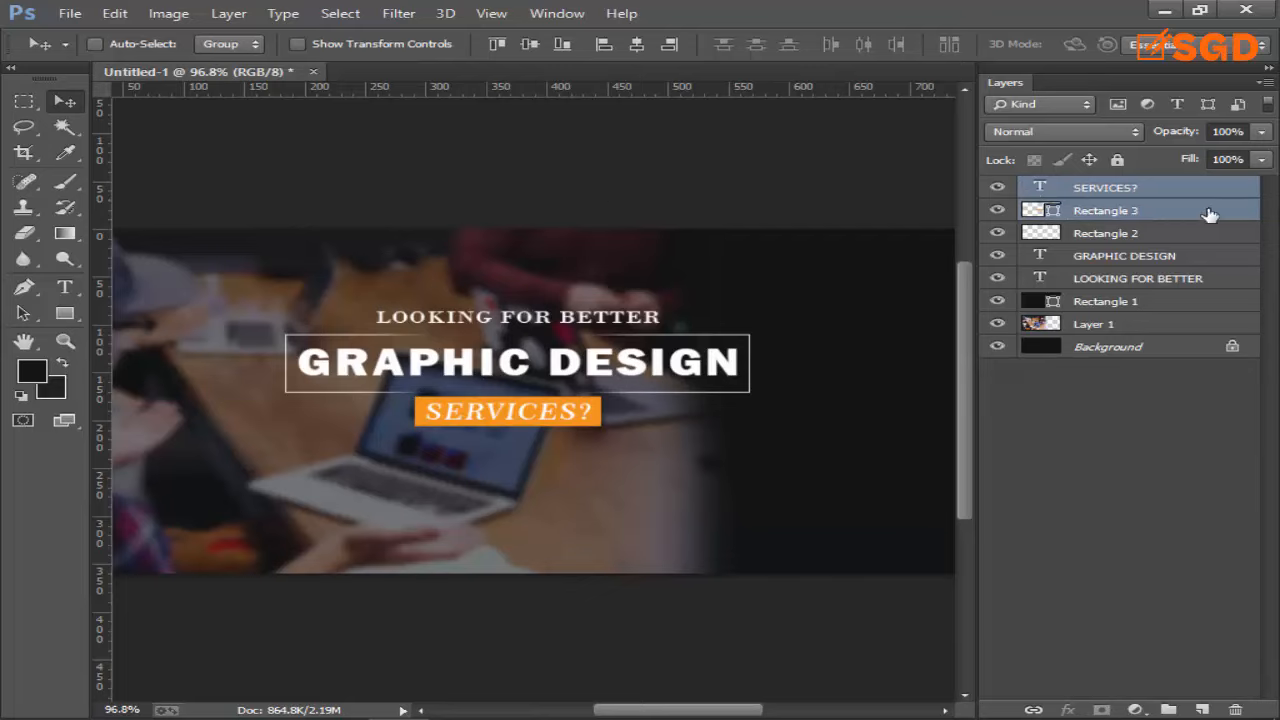
Try the Arial Rounded MT Bold font on the SERVICES? text.
double_click(1038, 188)
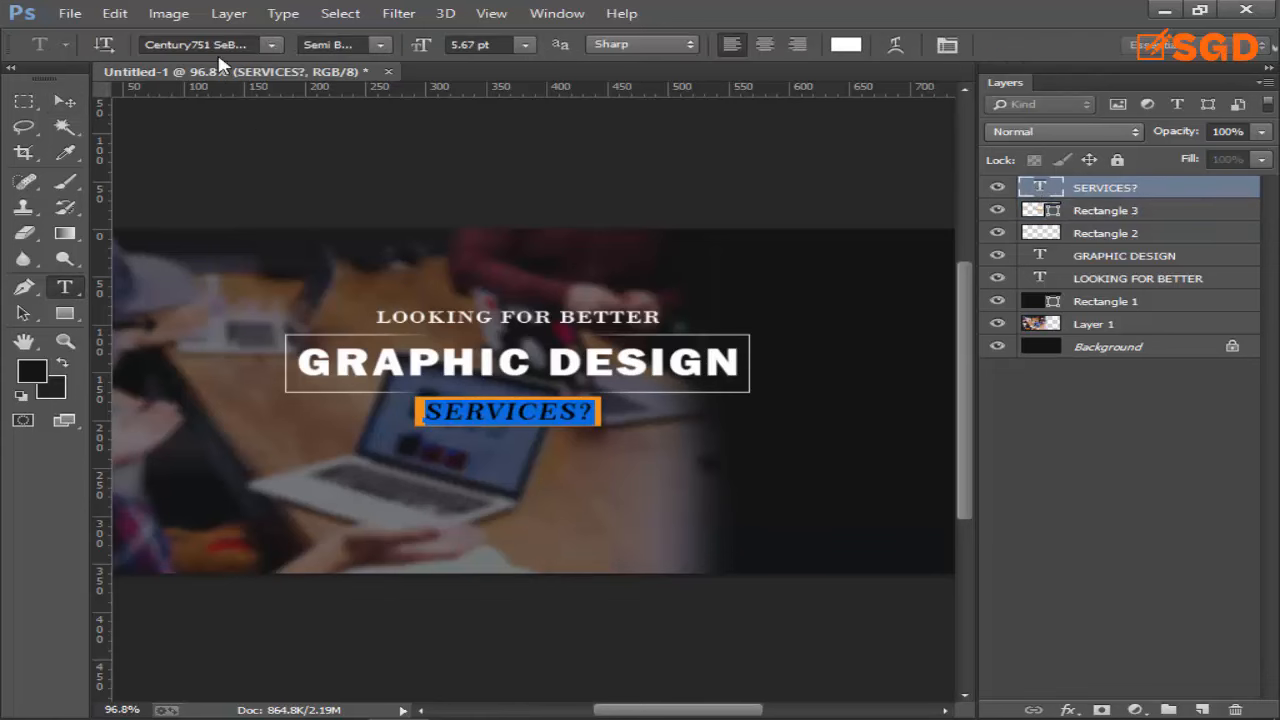
left_click(270, 45)
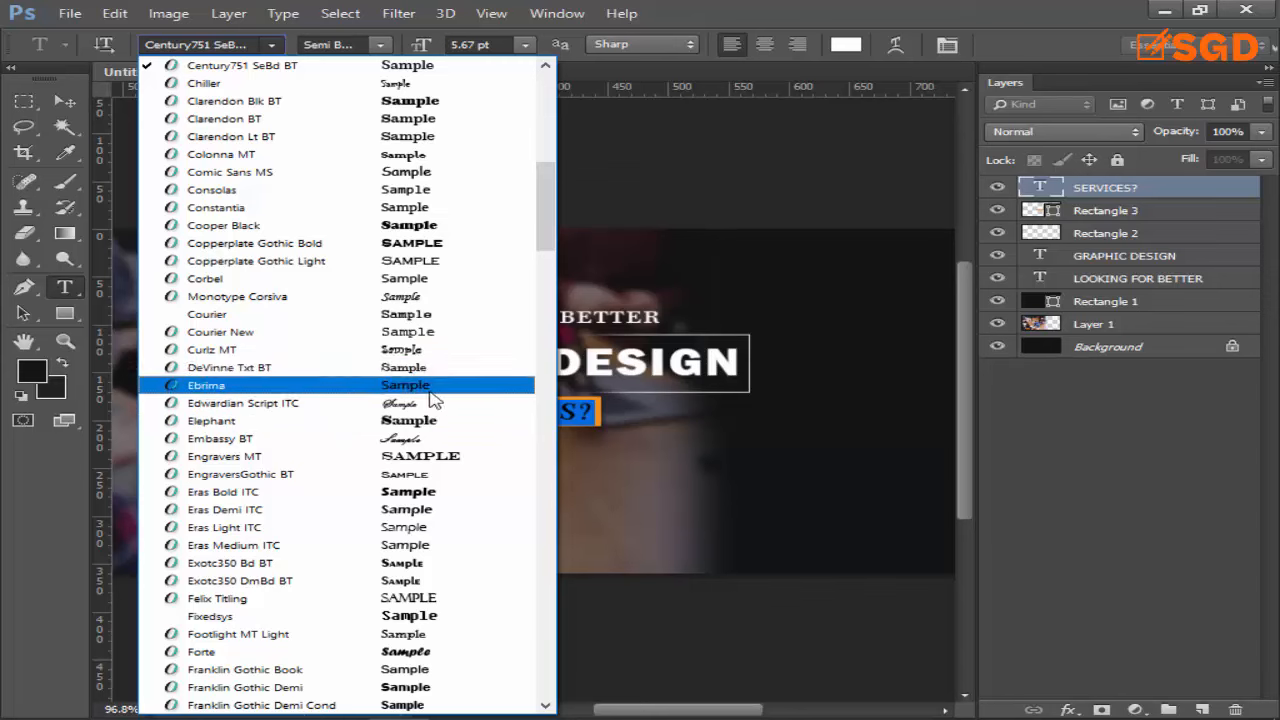
left_click_drag(545, 210, 546, 118)
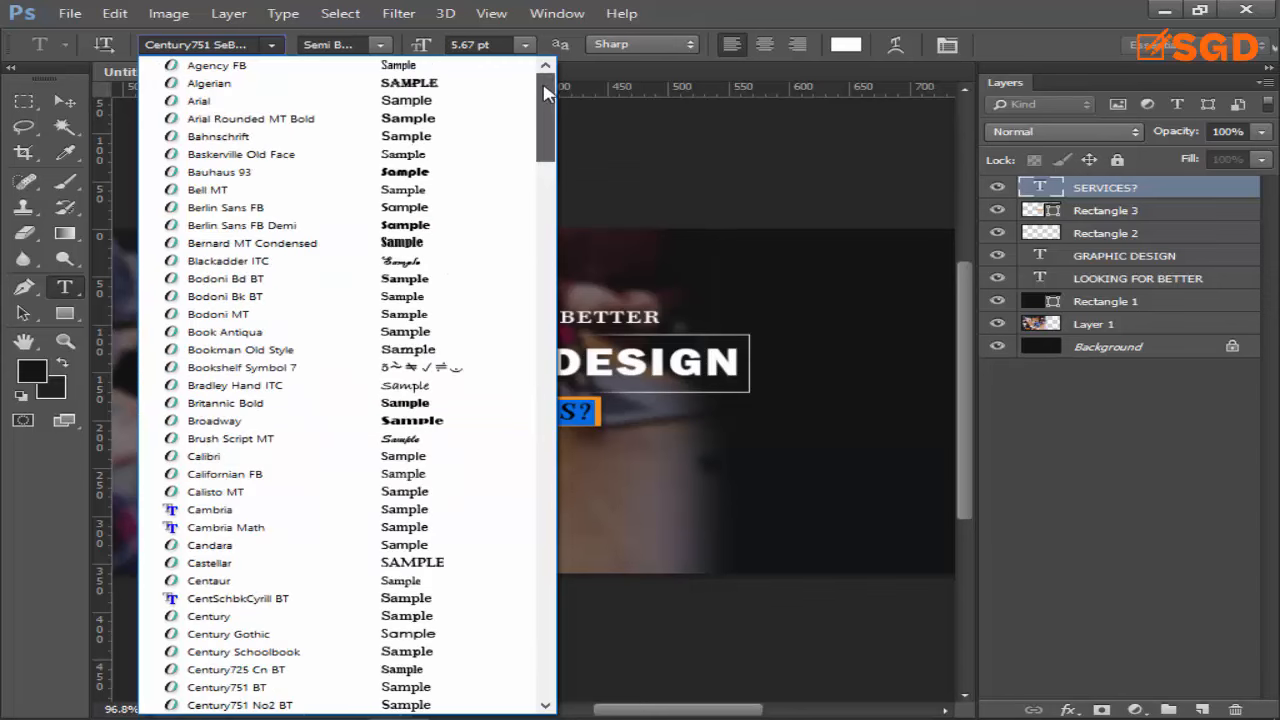
left_click(392, 119)
left_click(271, 44)
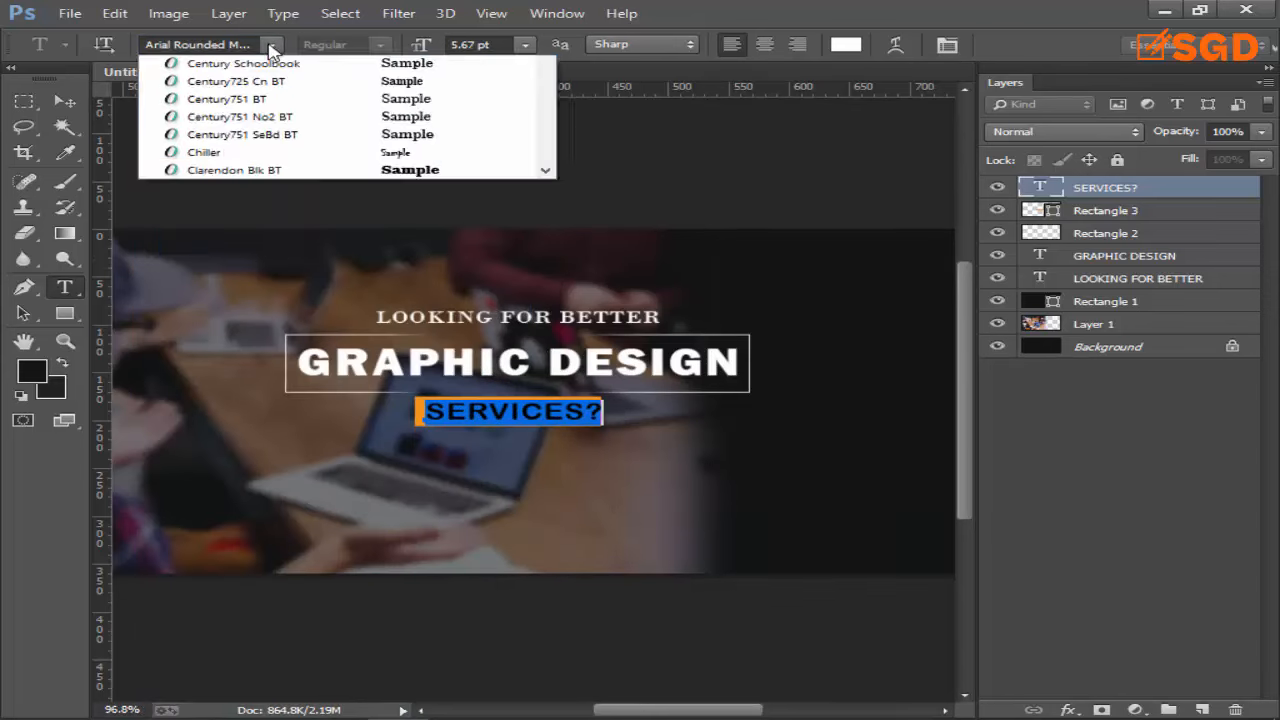
left_click(337, 72)
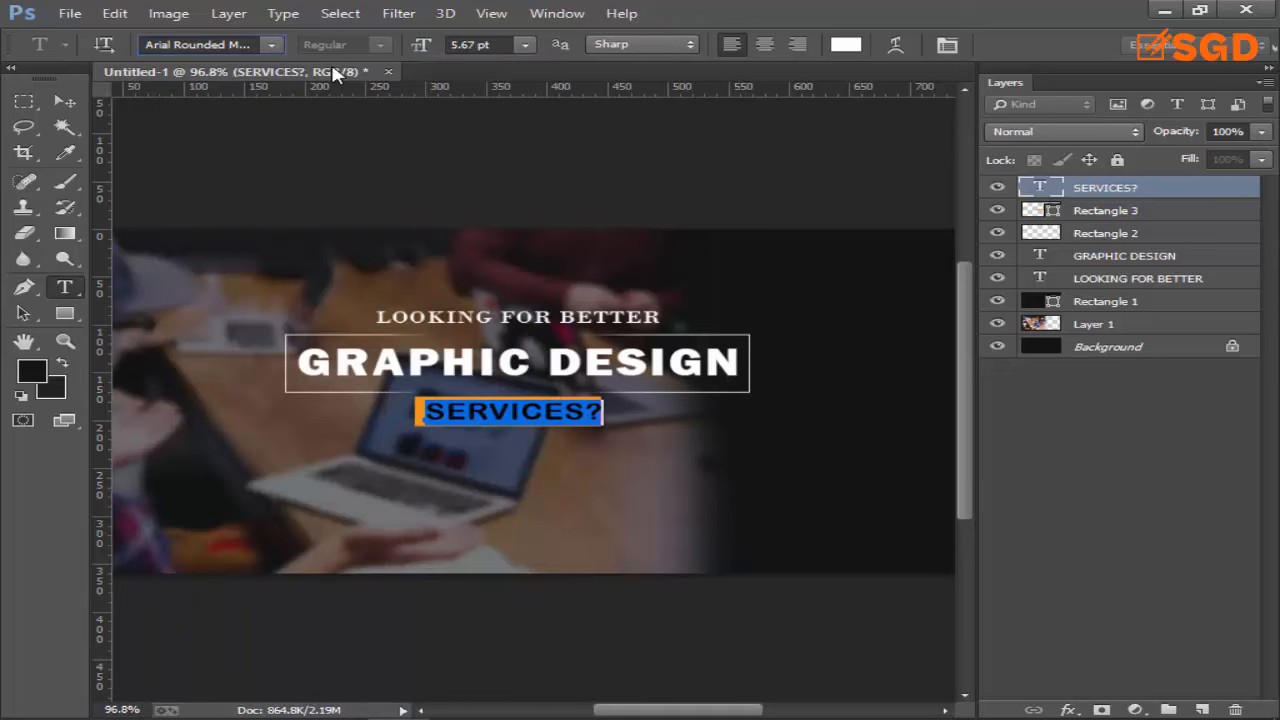
Try the Britannic Bold and Cooper Black fonts on the SERVICES? text.
left_click(271, 46)
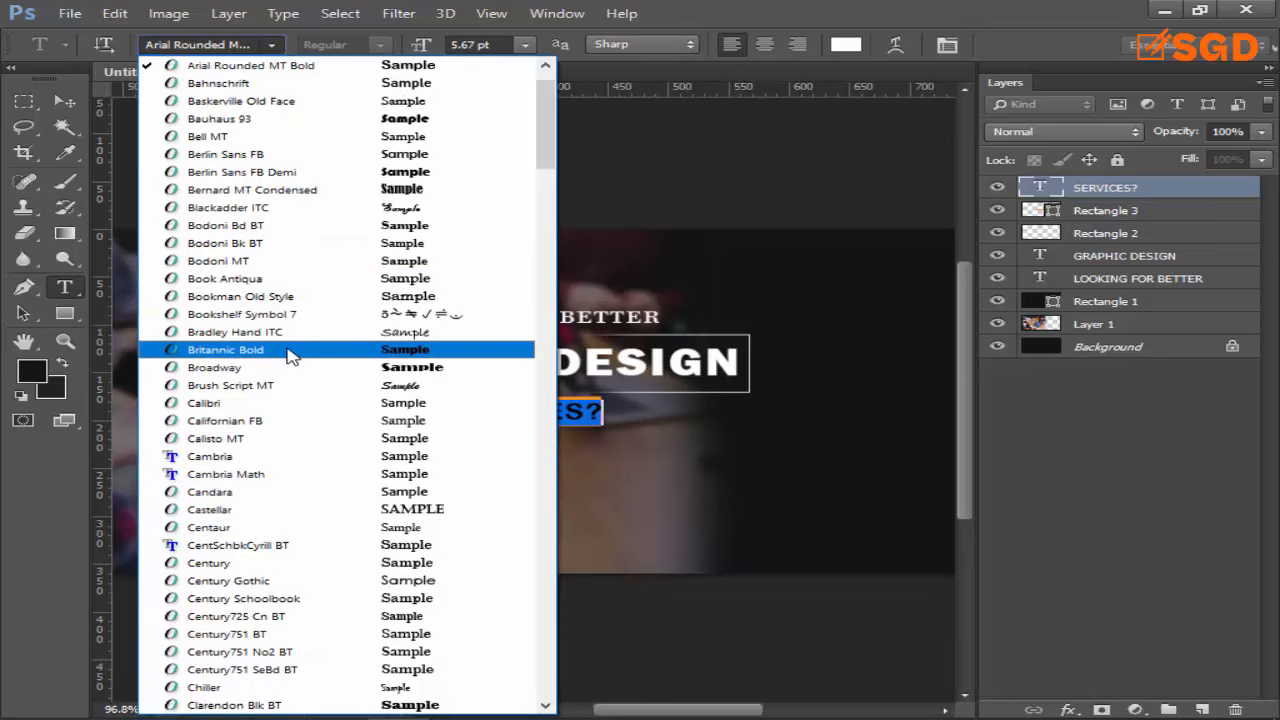
left_click(294, 358)
left_click(276, 42)
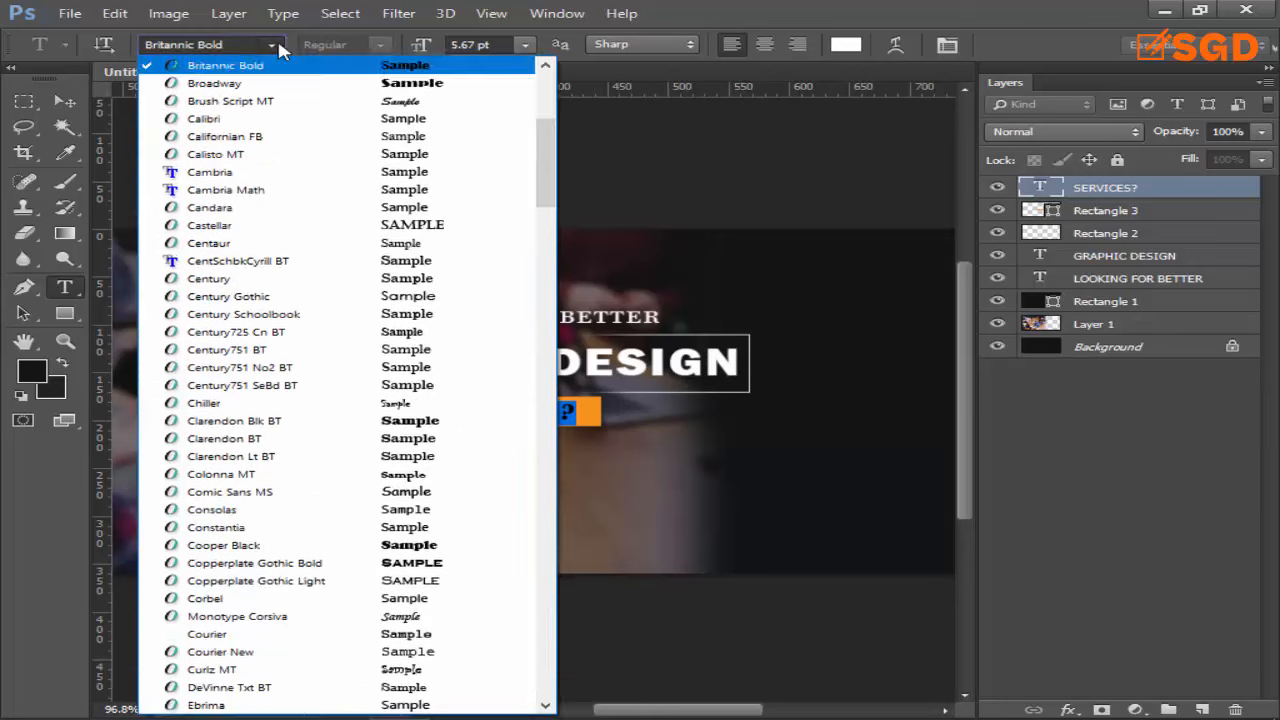
scroll(372, 332, "down", 2)
scroll(395, 340, "down", 1)
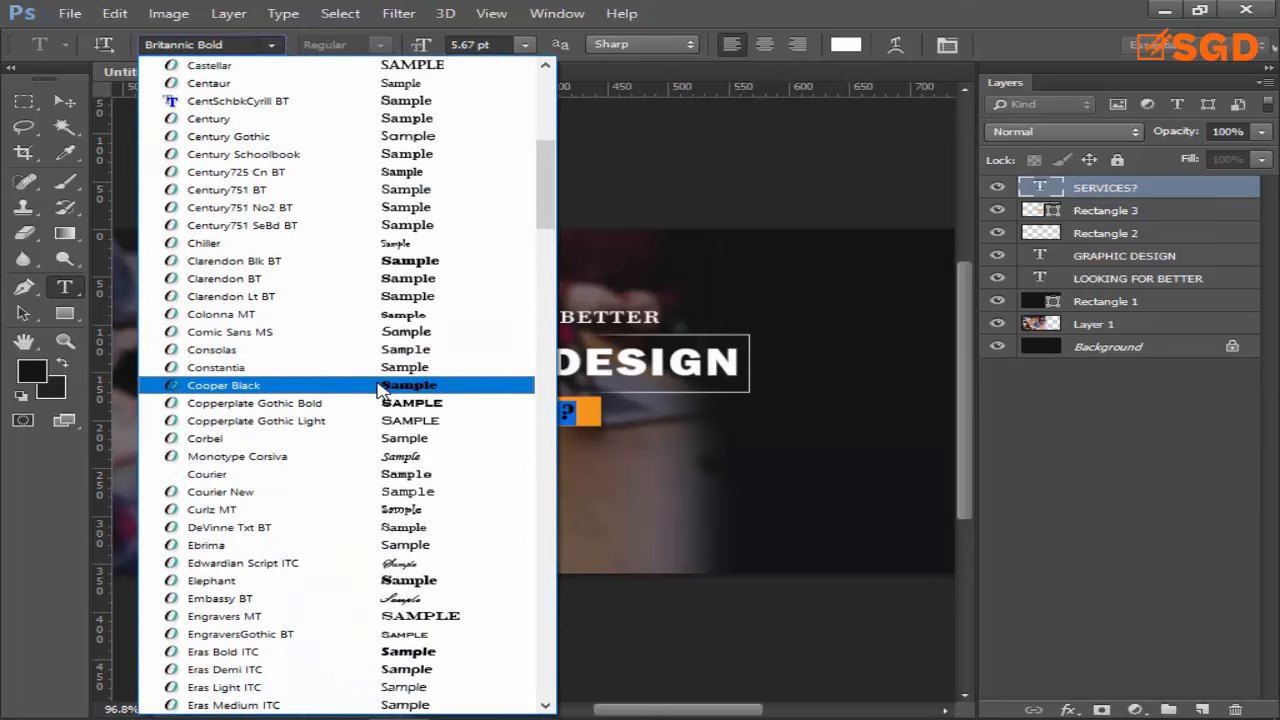
left_click(386, 386)
left_click(65, 102)
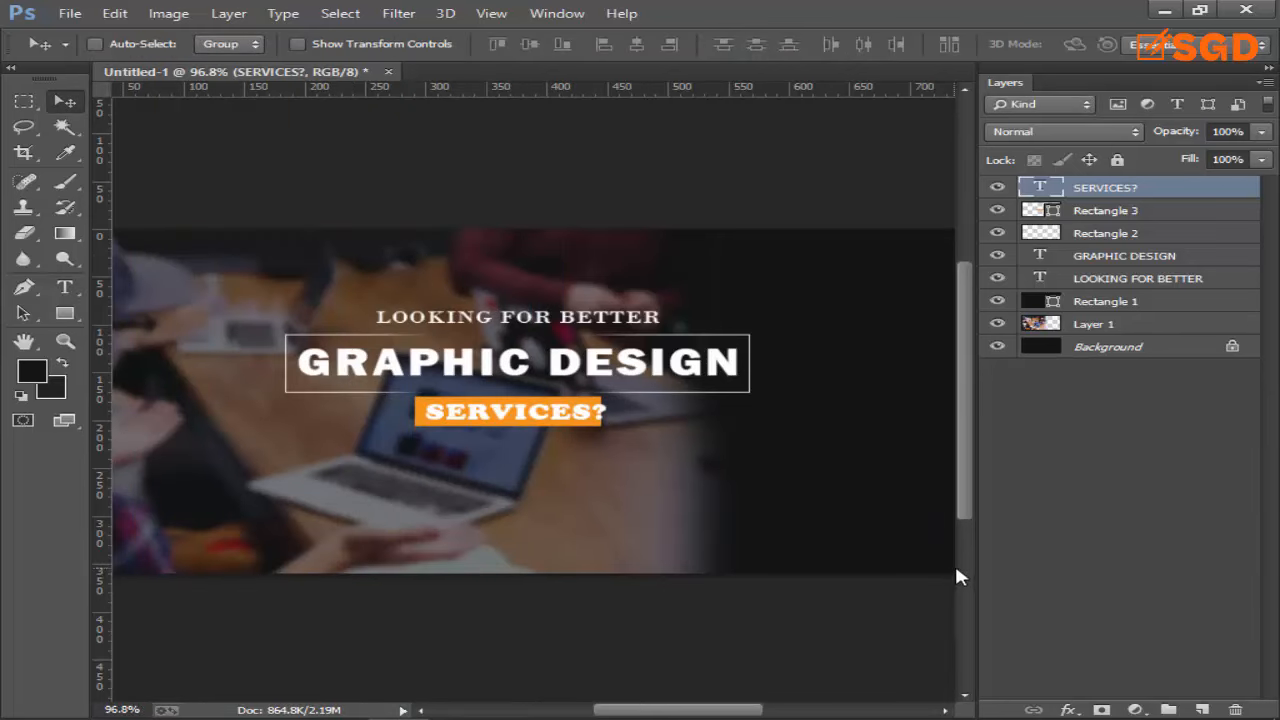
Nudge the SERVICES? text about 7 px to the left over the orange rectangle.
key("Left")
key("Left")
key("Left")
key("Left")
key("Left")
key("Left")
key("Left")
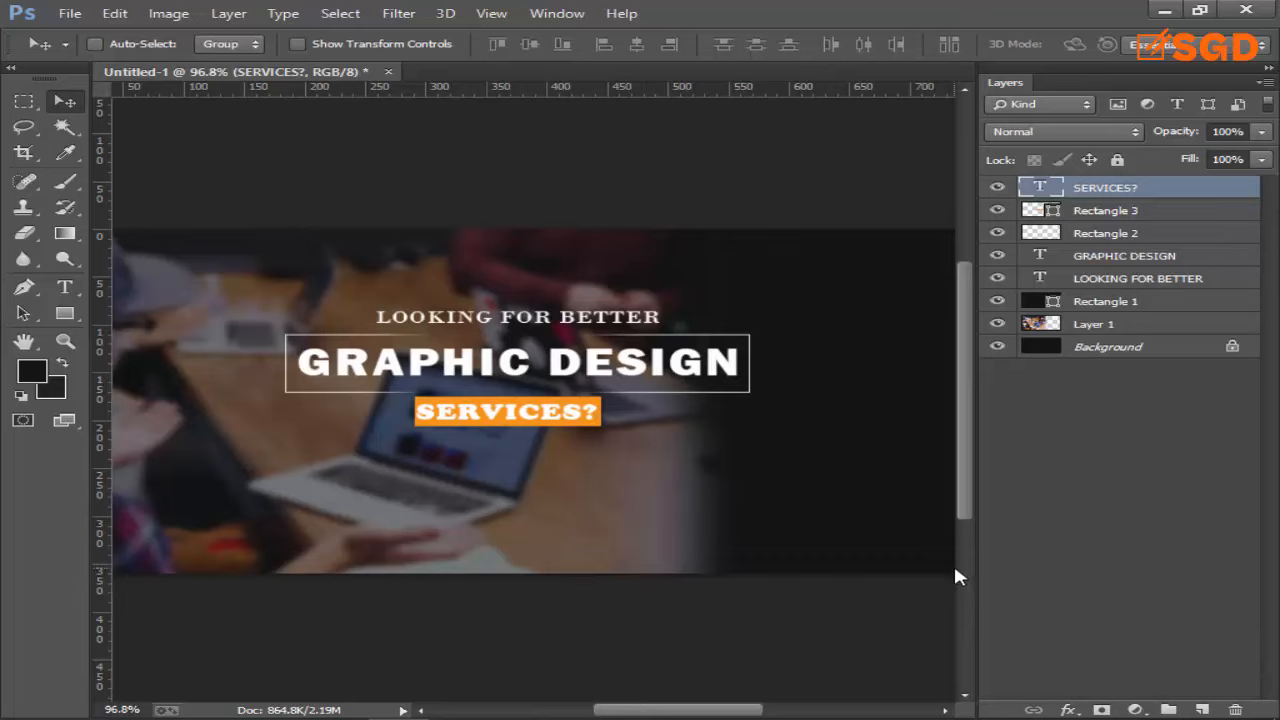
Undo the nudge and the font changes on the SERVICES? text, leaving its lettering otherwise unedited.
key("ctrl+alt+z")
key("ctrl+alt+z")
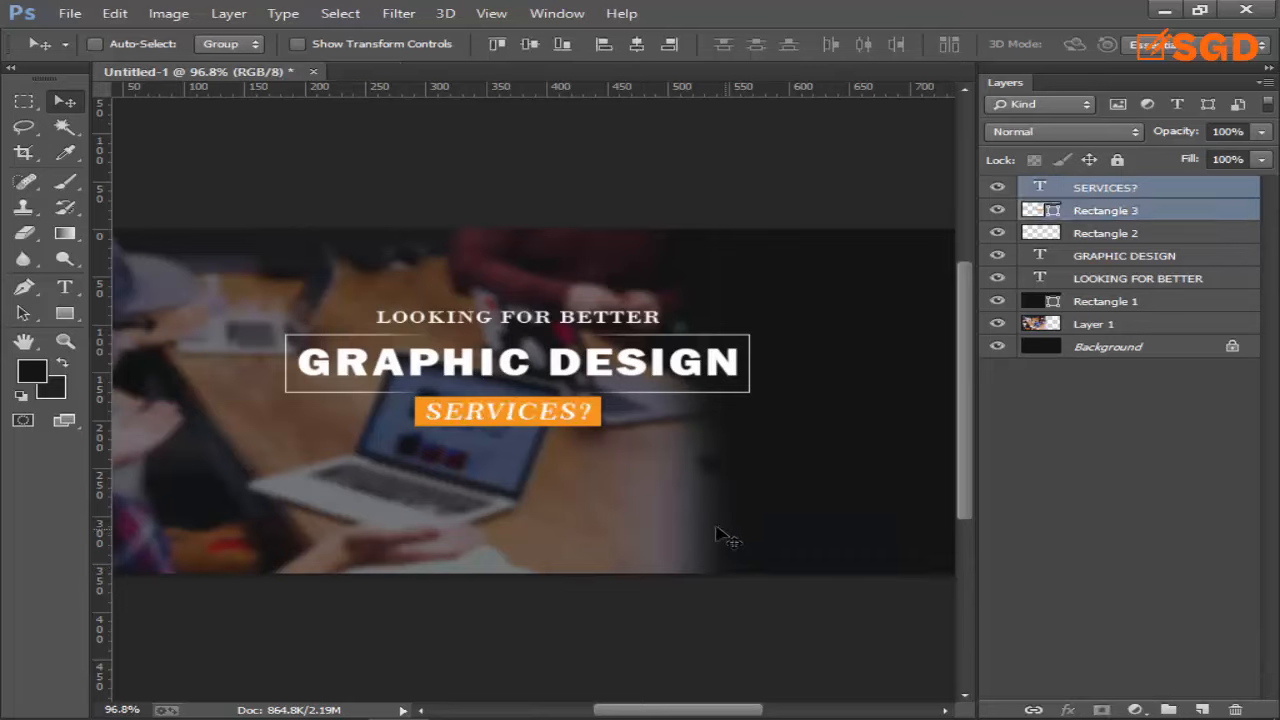
left_click(1118, 192)
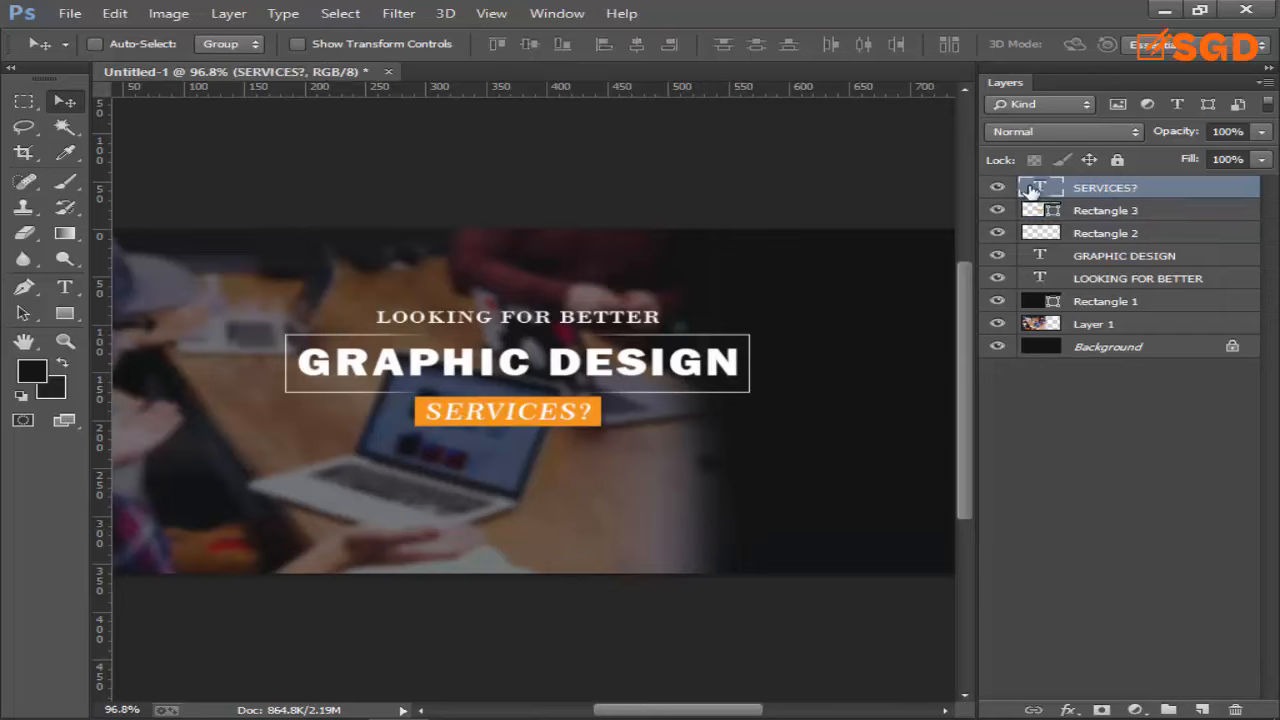
double_click(1040, 187)
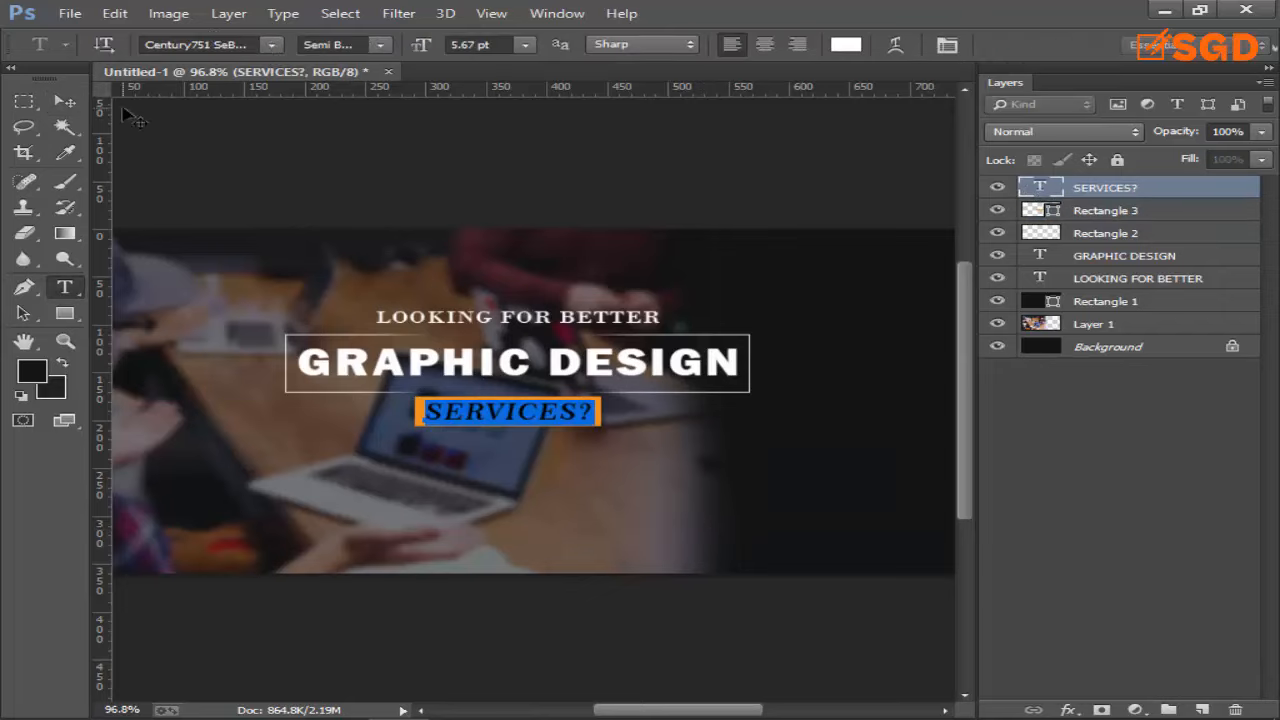
left_click(64, 101)
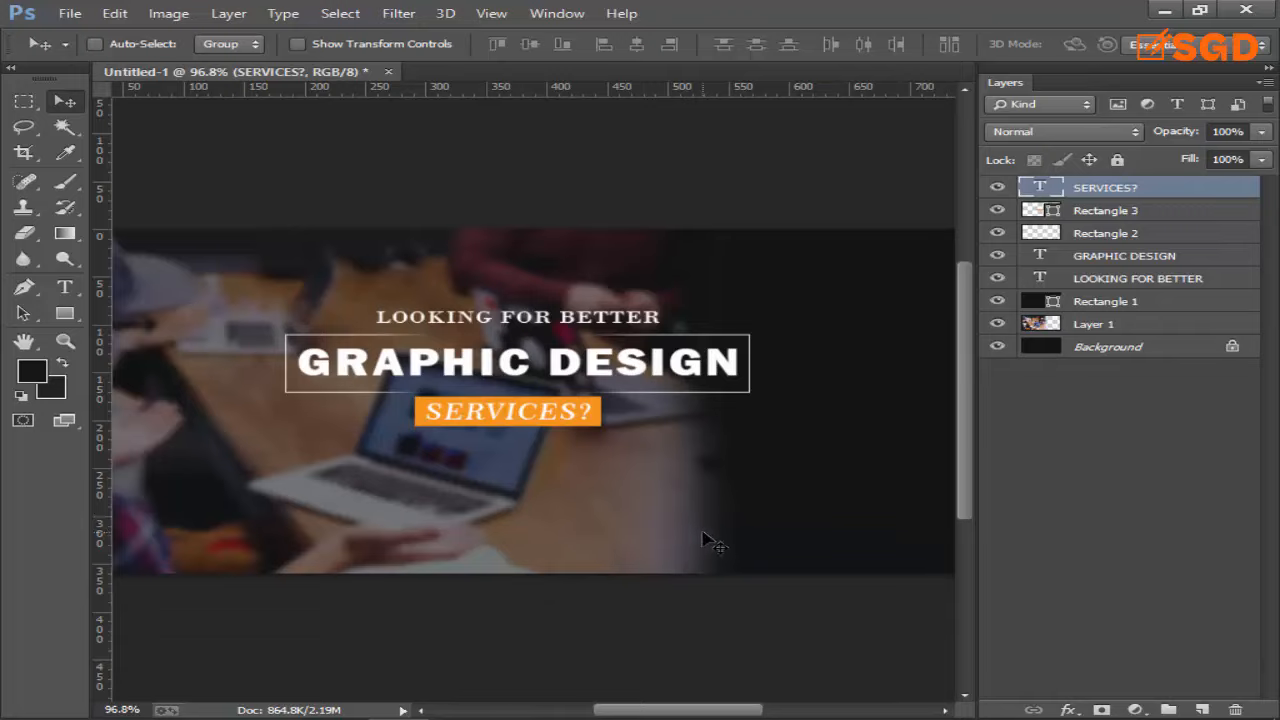
left_click(338, 718)
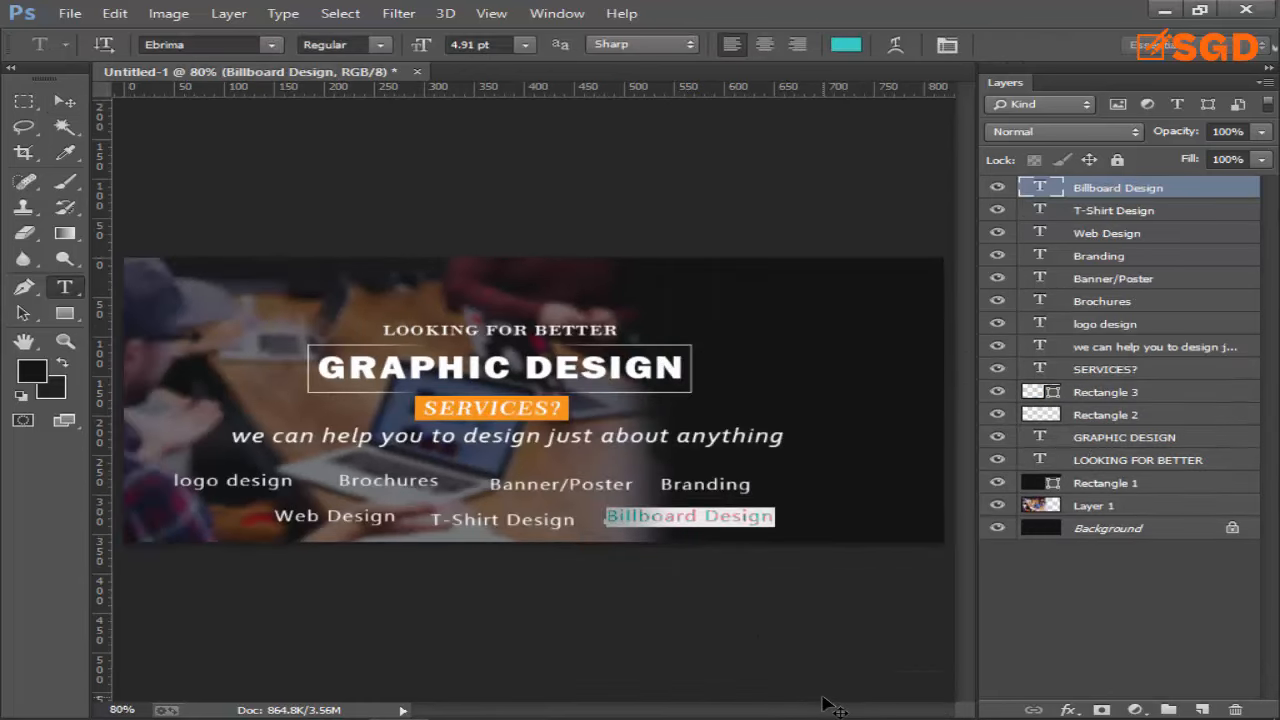
Finish editing the Billboard Design text and recolor the T-Shirt Design text to turquoise #3bcacc.
left_click(63, 101)
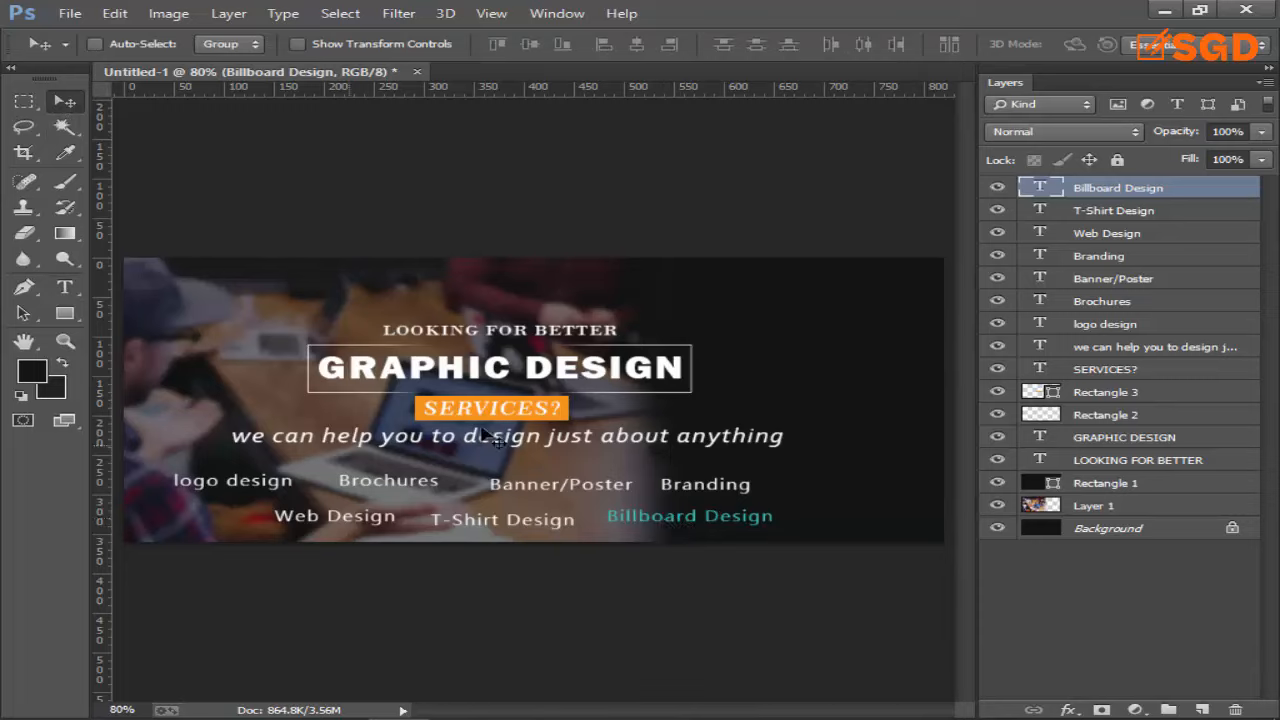
double_click(1042, 213)
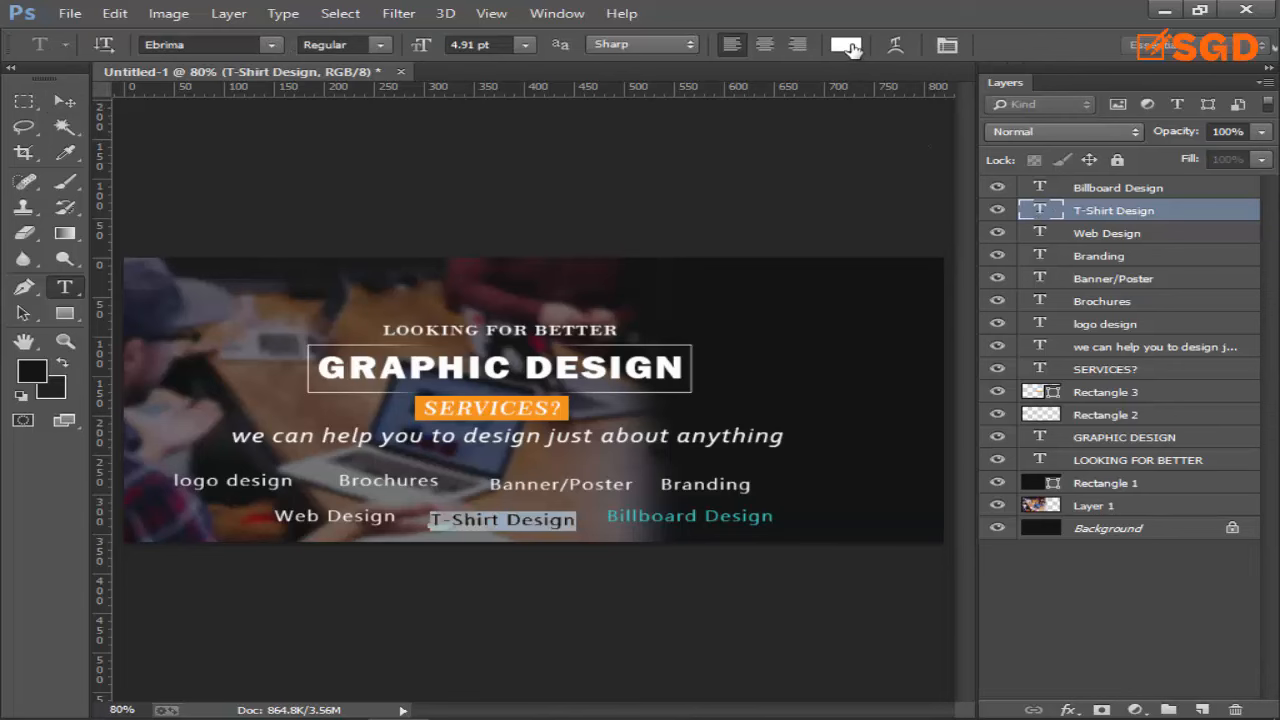
left_click(846, 46)
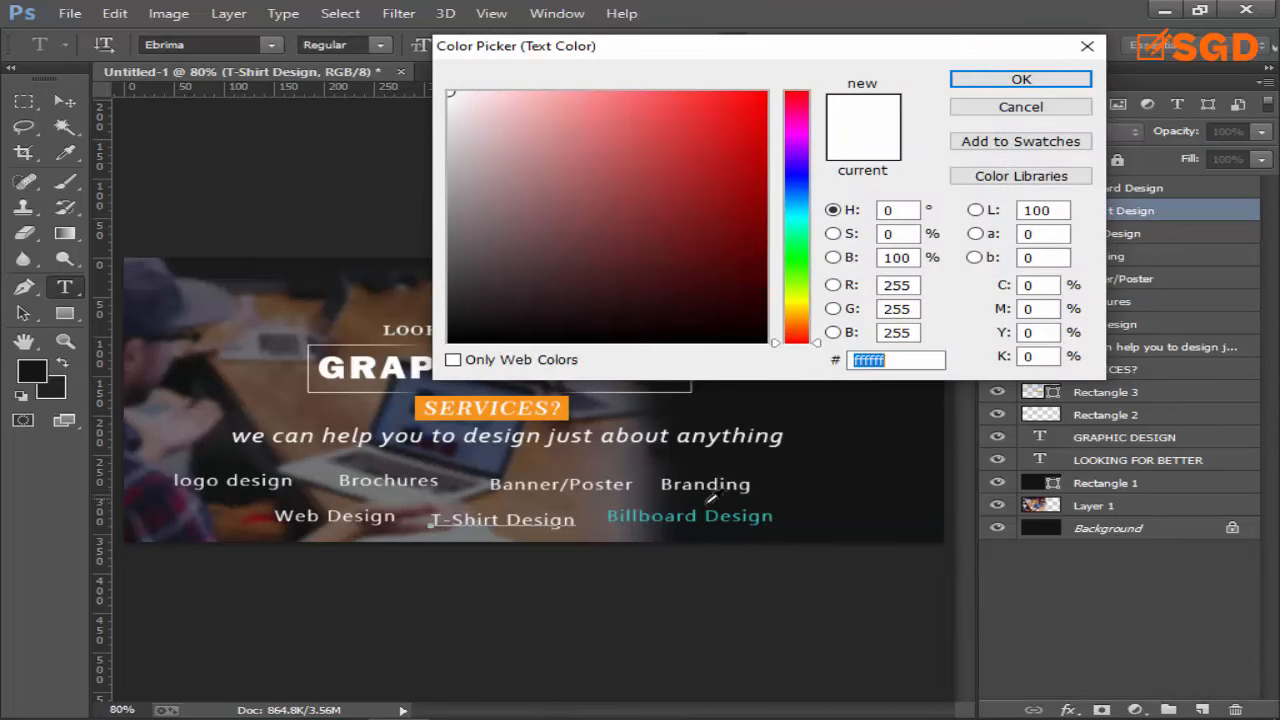
left_click(710, 514)
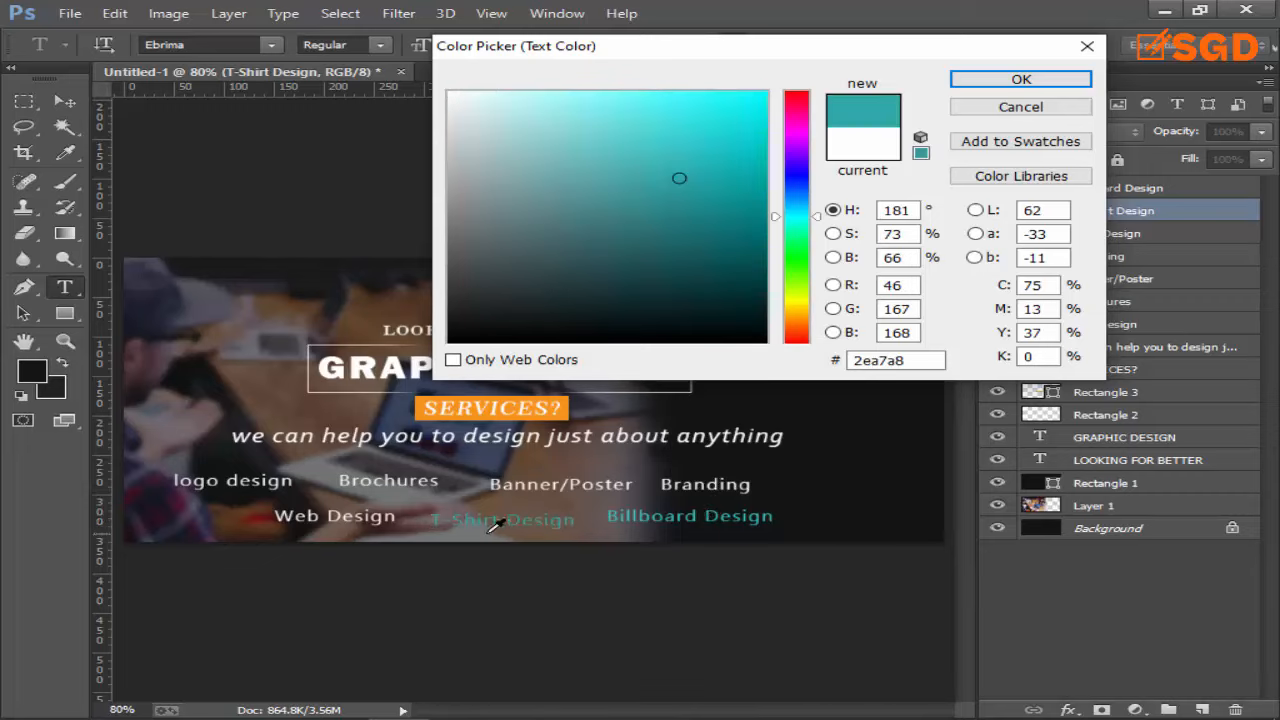
left_click_drag(679, 180, 673, 141)
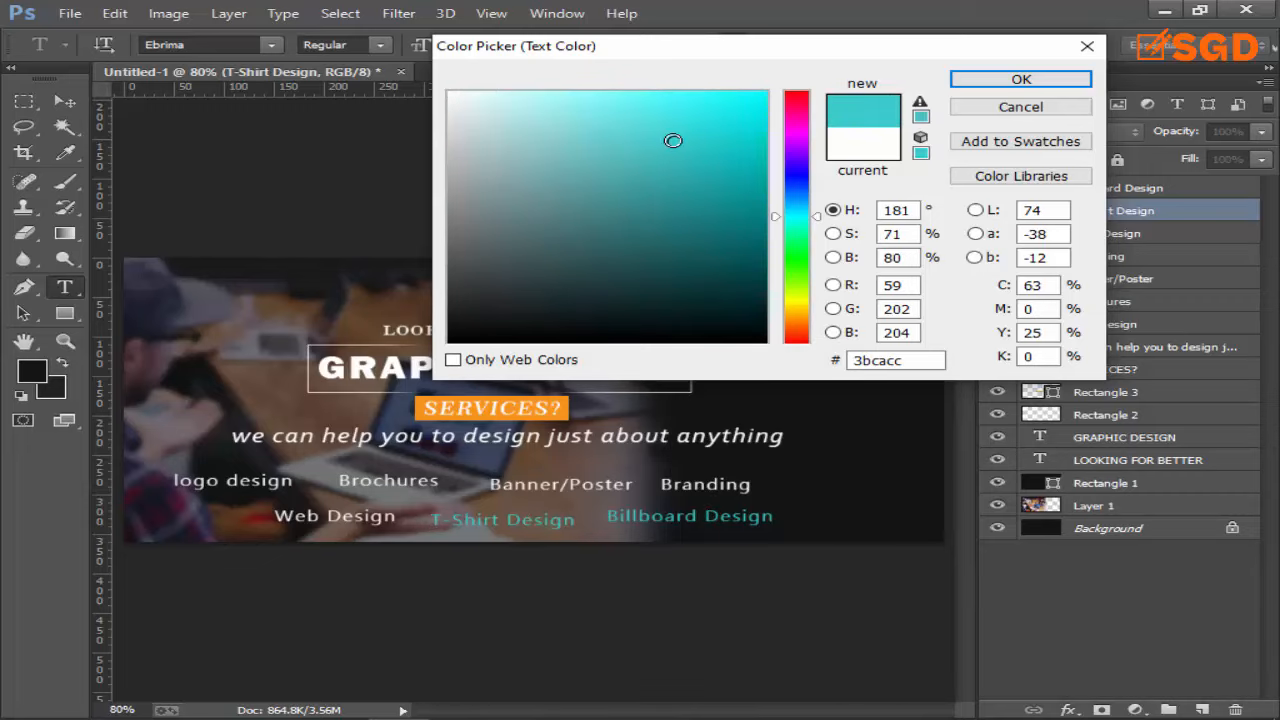
left_click(1020, 79)
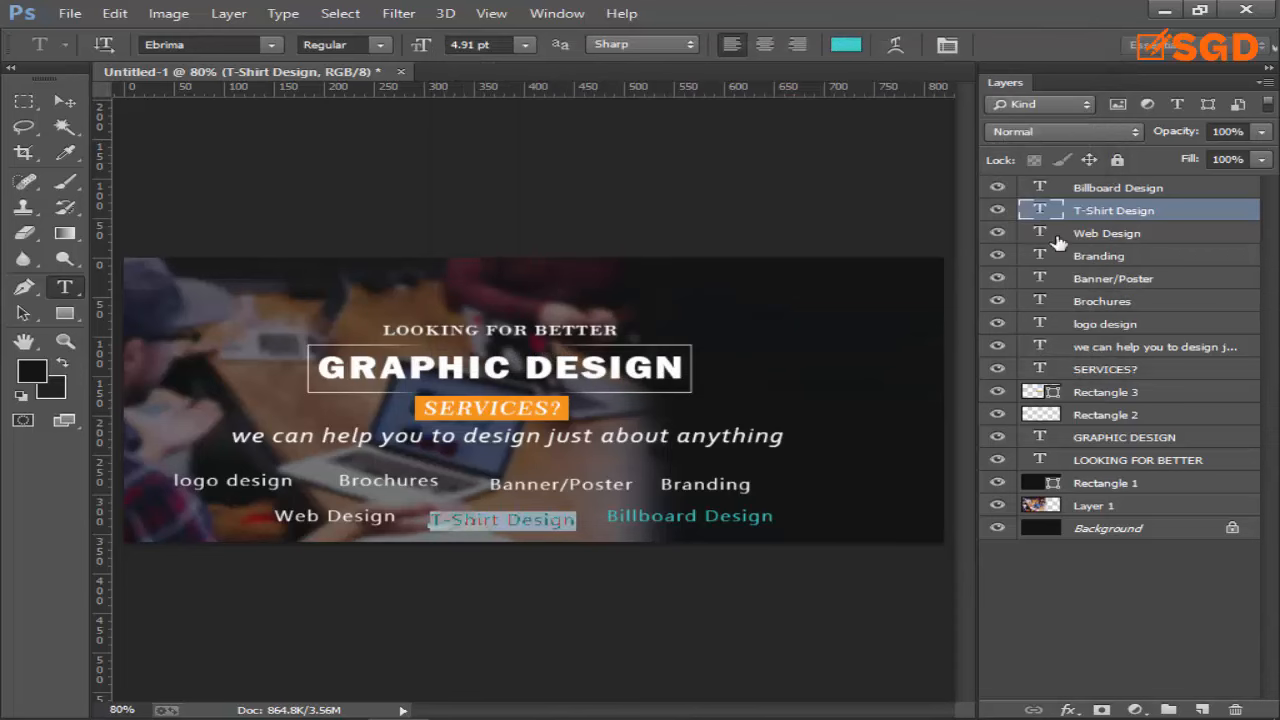
key("v")
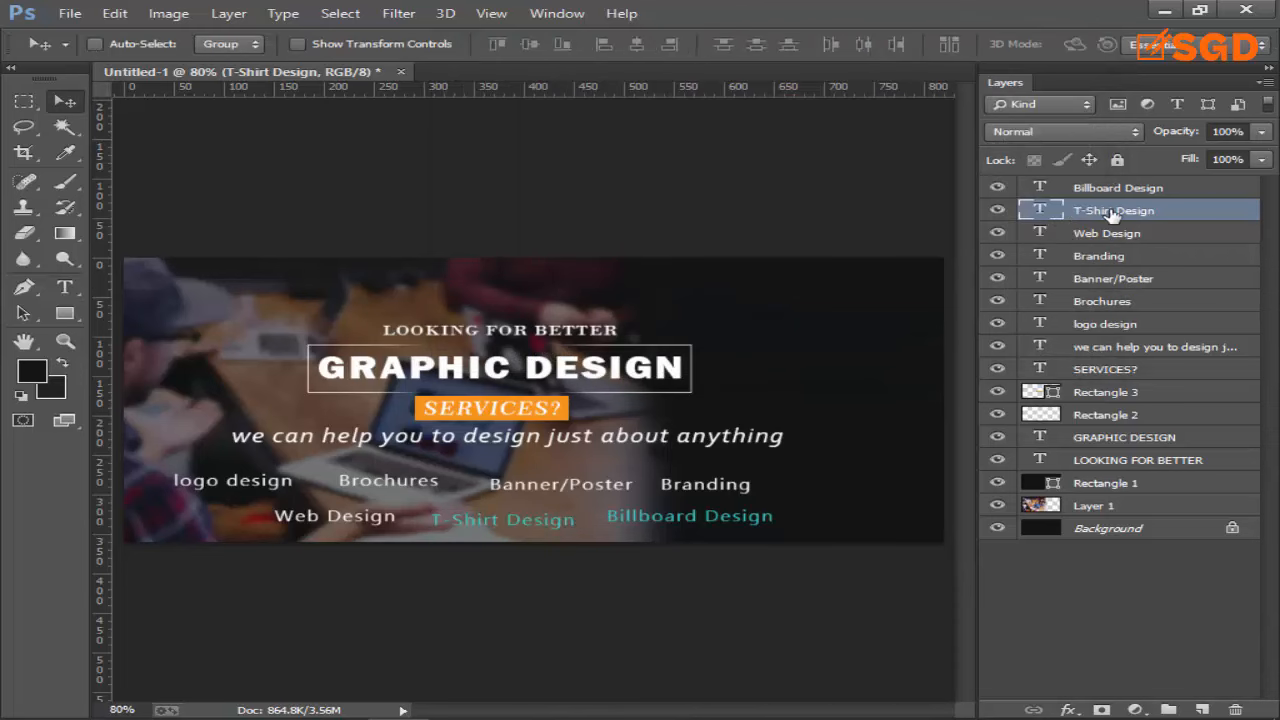
Select the lettering of the Web Design text and of the tagline for editing, and return to the Move tool.
right_click(1110, 212)
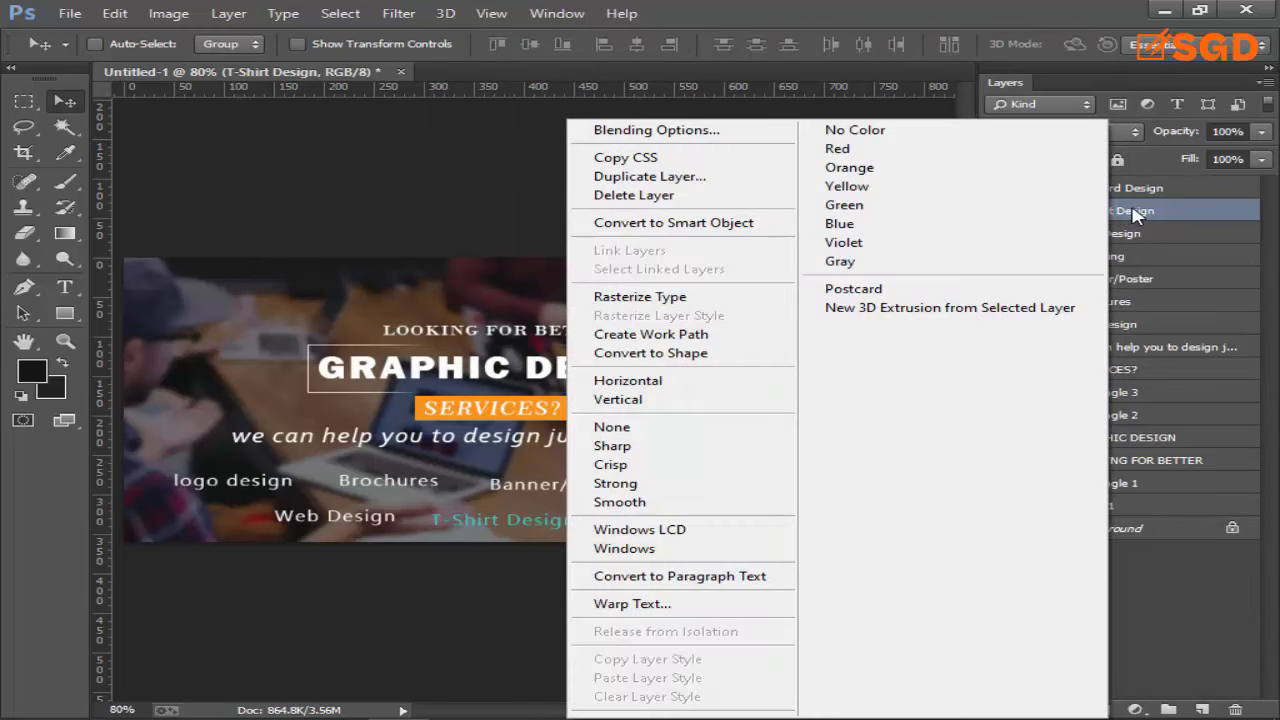
left_click(1132, 215)
double_click(1042, 234)
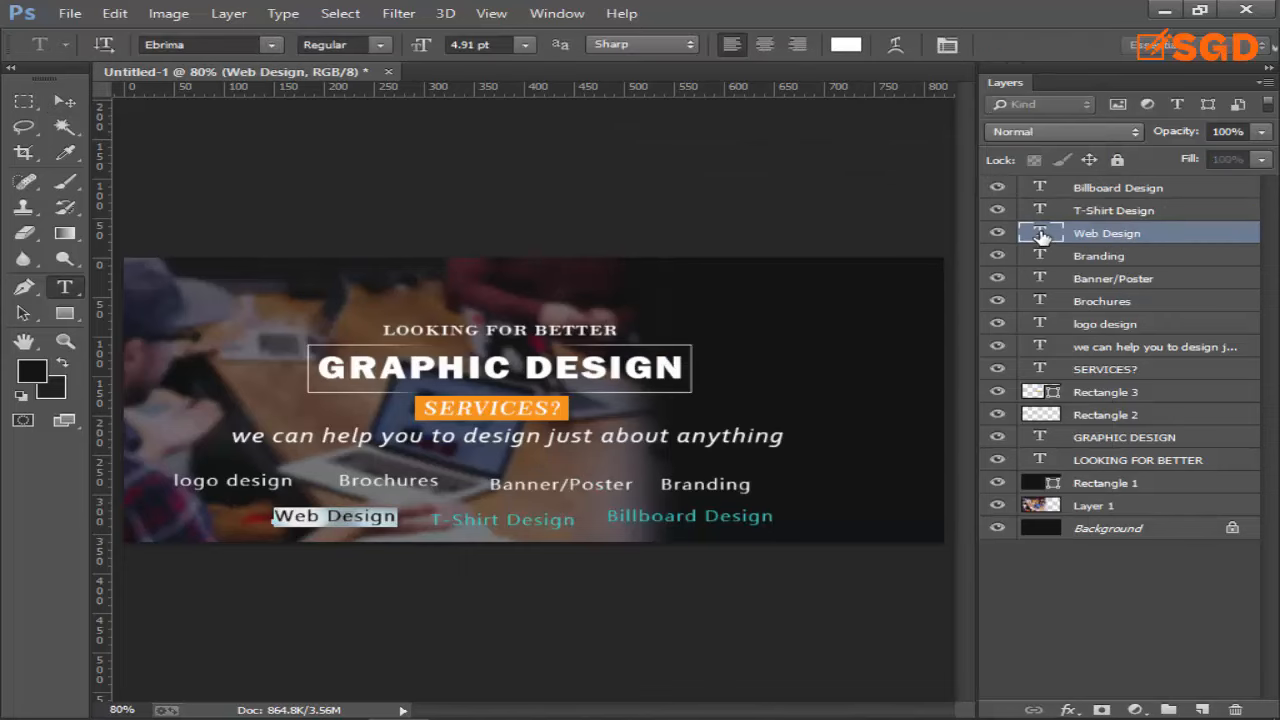
double_click(1040, 346)
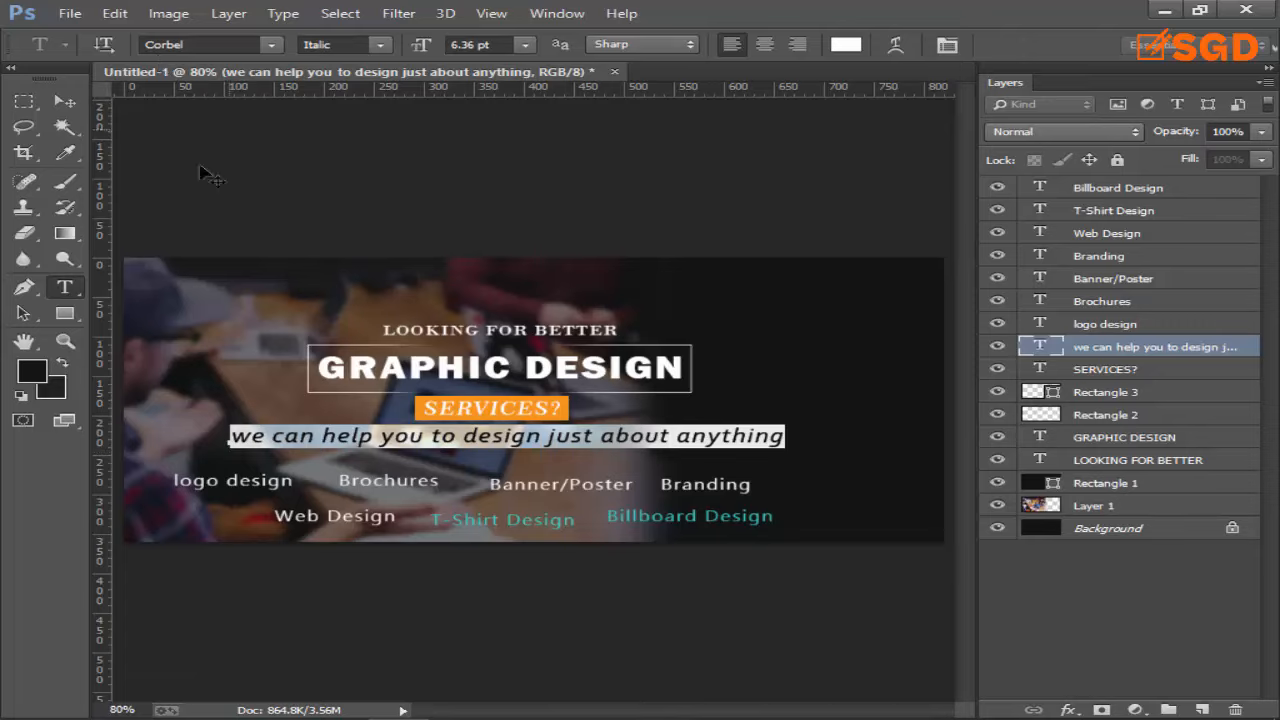
left_click(64, 101)
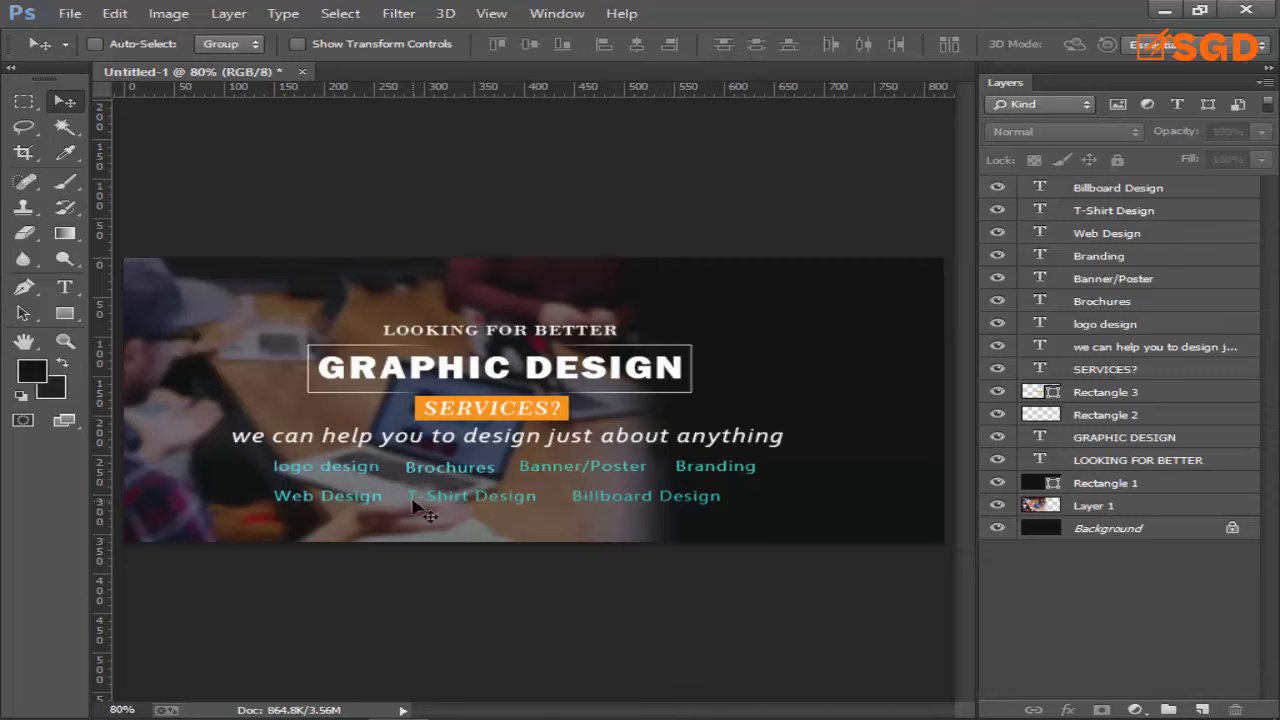
Draw a custom thin circle outline shape, about 13 by 13 px, in front of the logo design text.
scroll(250, 523, "up", 10)
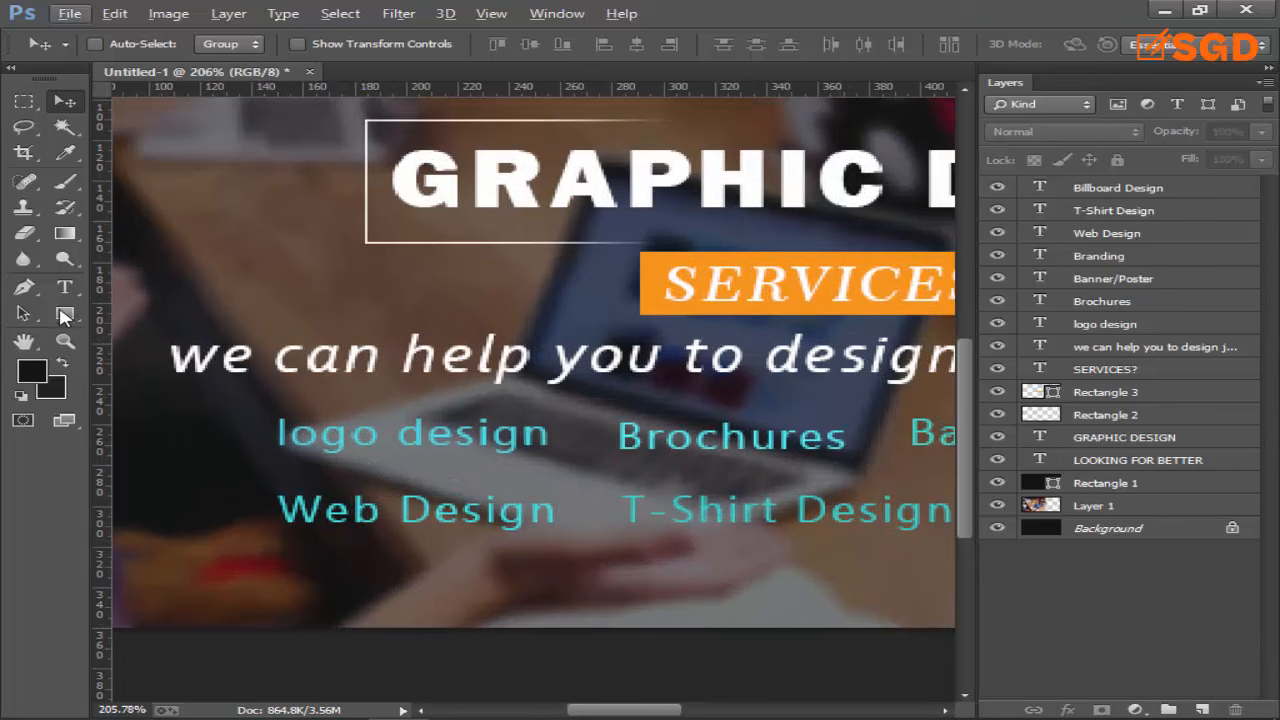
left_click_drag(62, 316, 165, 408)
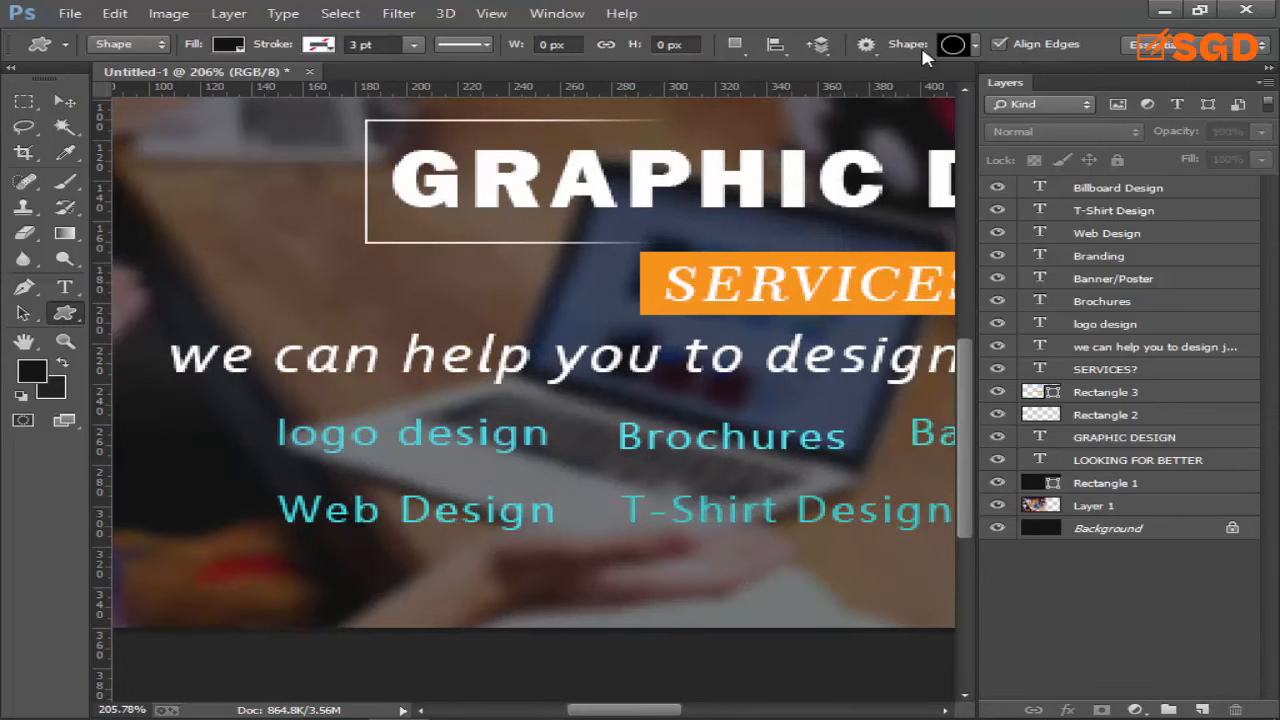
left_click(974, 45)
scroll(965, 340, "down", 3)
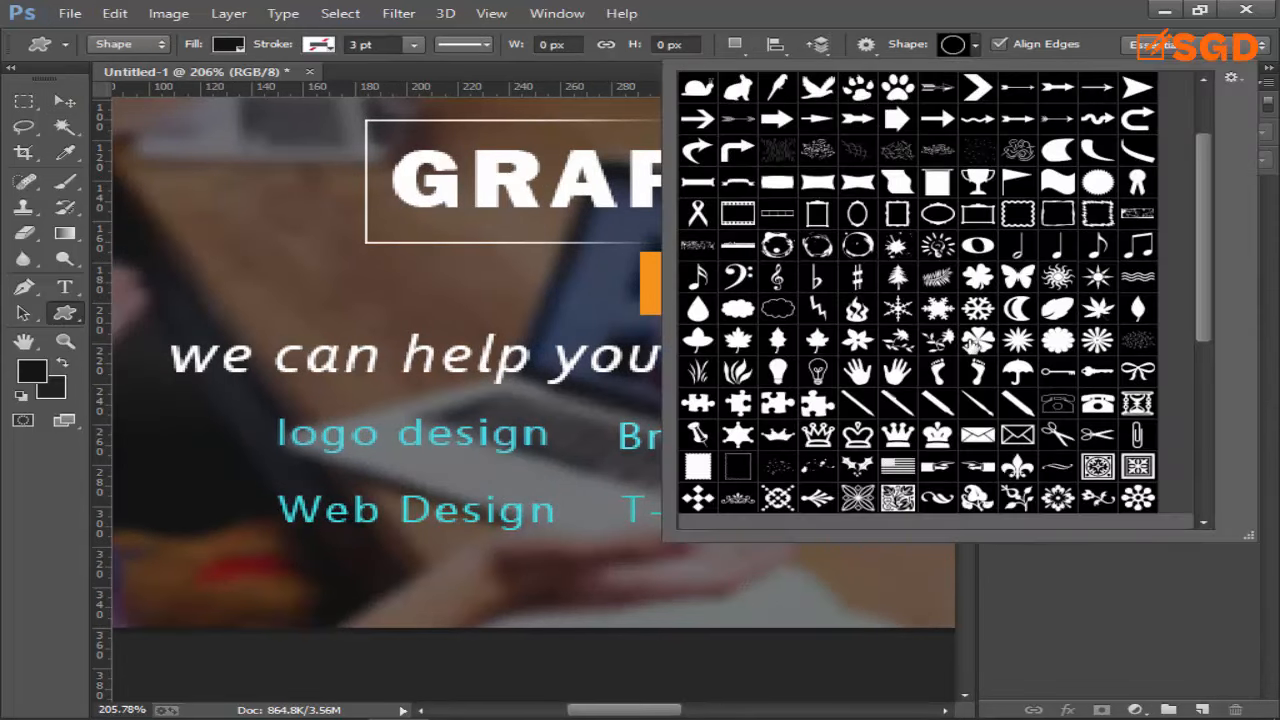
scroll(975, 375, "down", 1)
scroll(898, 372, "down", 7)
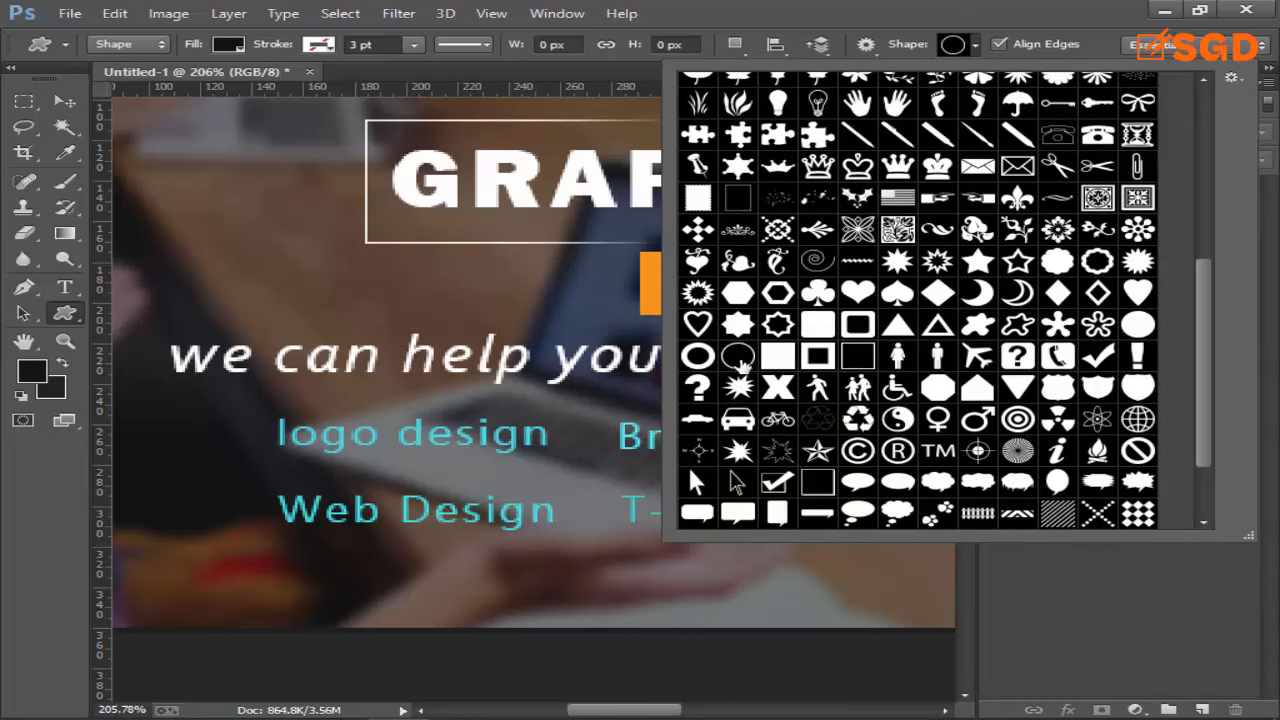
left_click(740, 362)
double_click(739, 362)
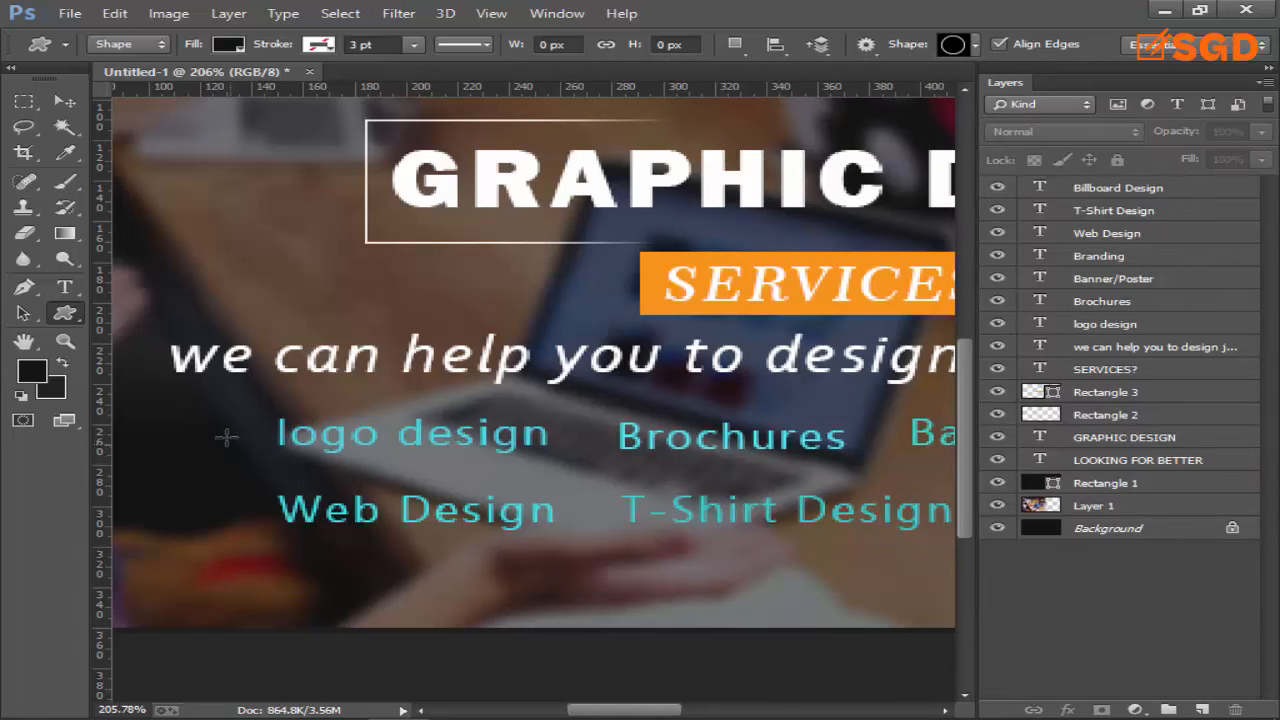
left_click_drag(199, 425, 229, 452)
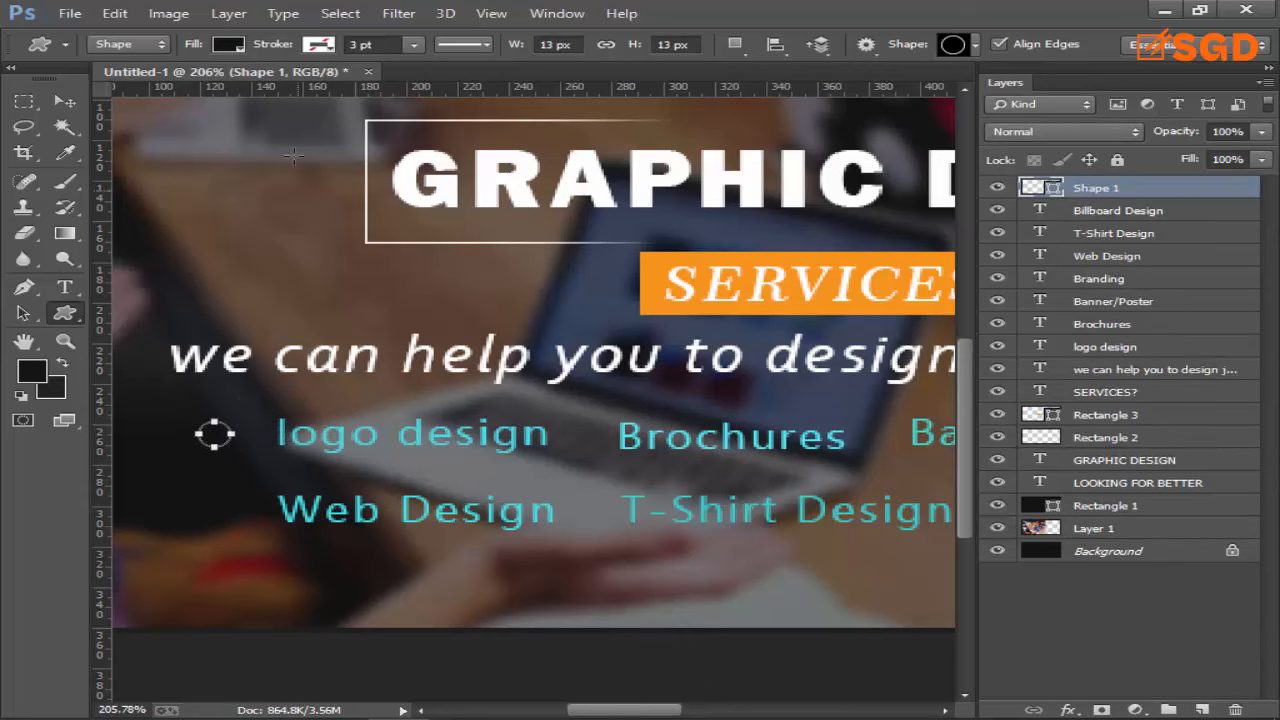
Remove the circle's fill and give it a yellow stroke.
left_click(229, 45)
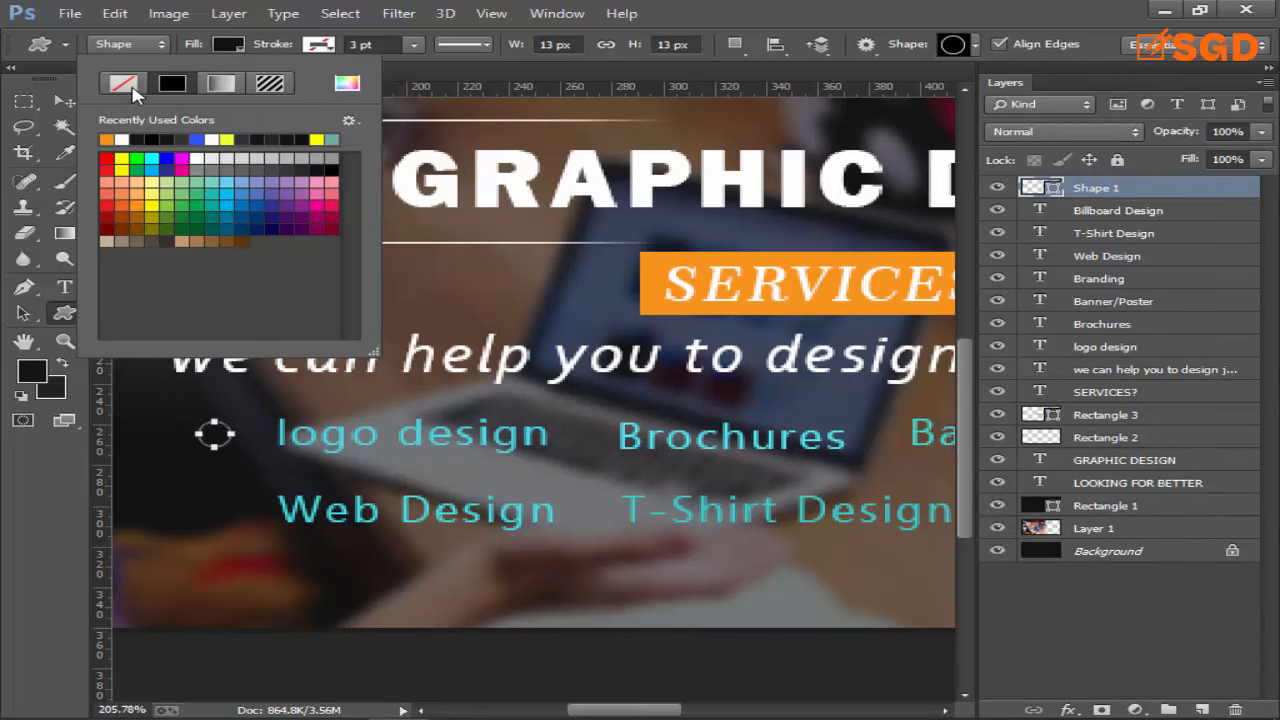
left_click(123, 84)
left_click(318, 44)
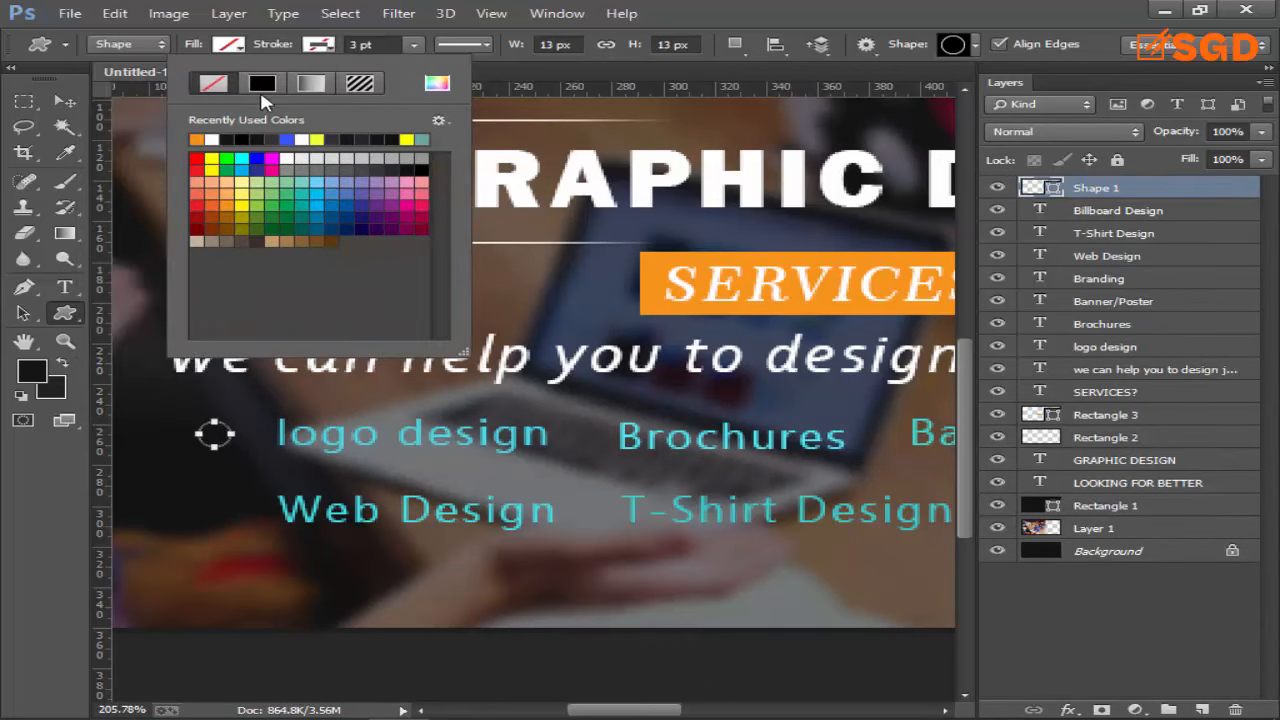
left_click(318, 140)
left_click(781, 7)
left_click(65, 101)
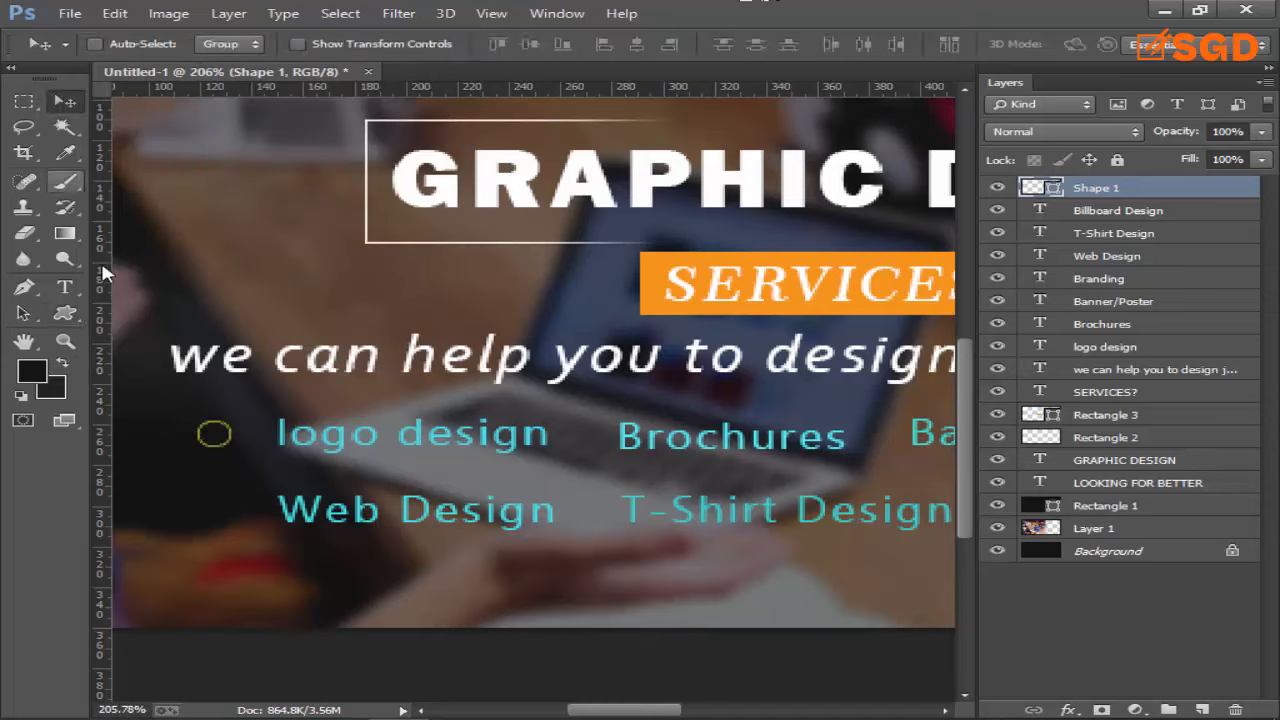
Move the circle closer to the logo design text and place copies of it in front of the other service names.
left_click_drag(211, 445, 231, 452)
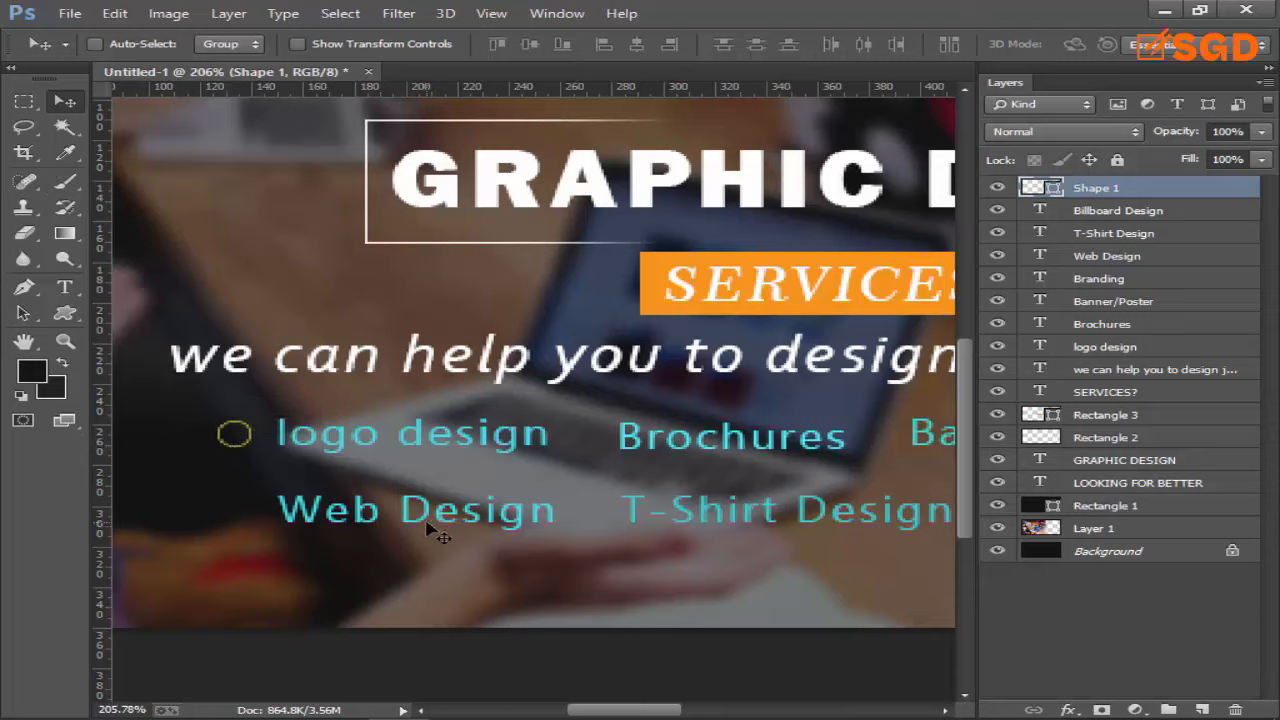
left_click_drag(234, 434, 598, 447)
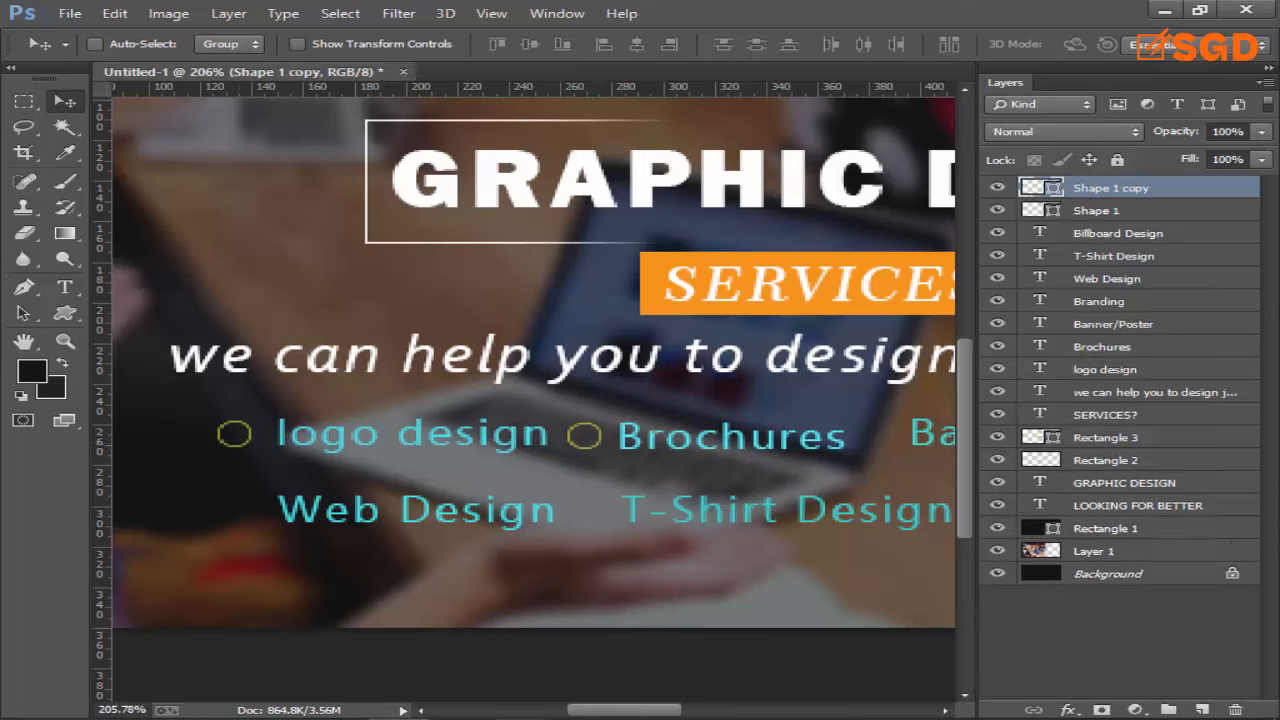
mouse_move(521, 717)
key("ctrl+0")
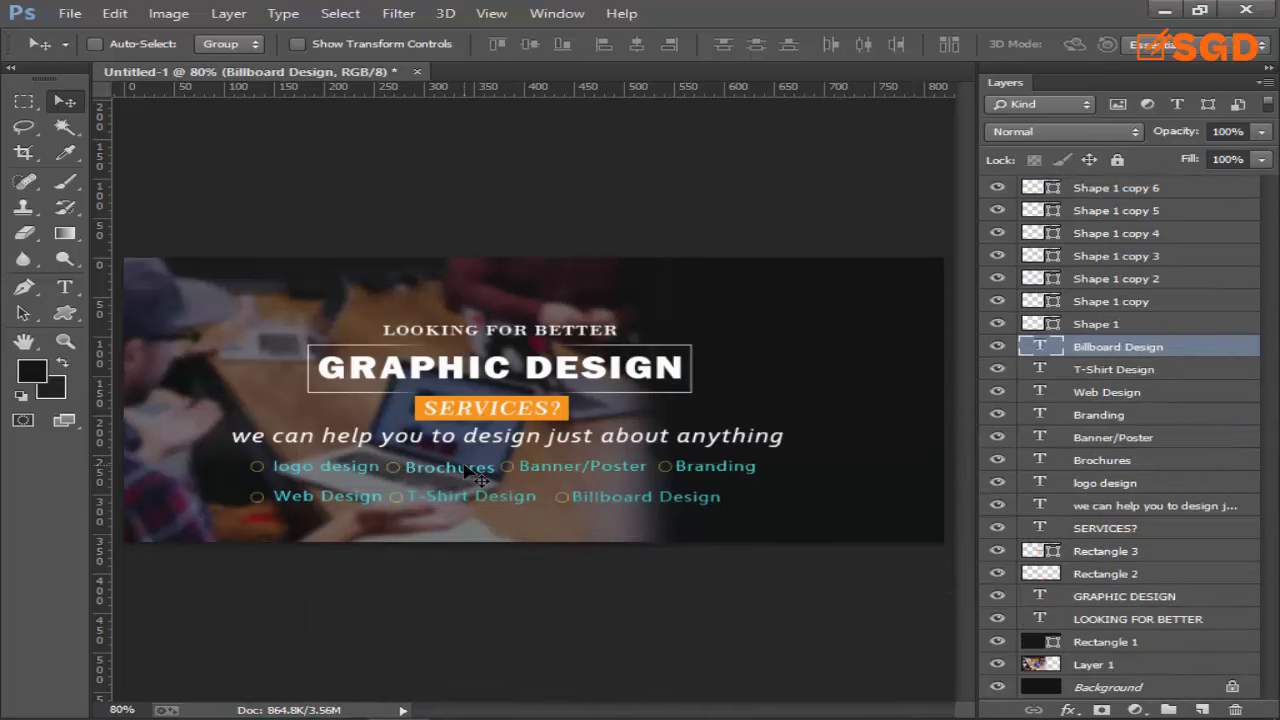
left_click(66, 314)
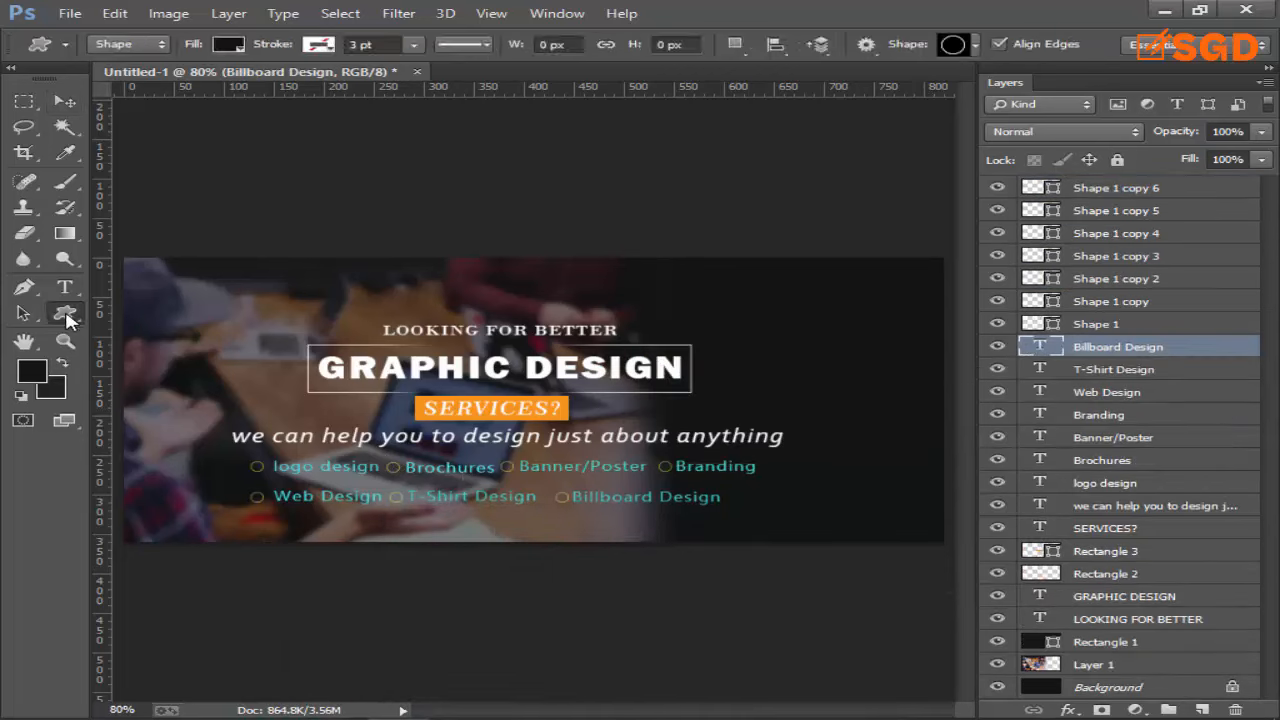
left_click(969, 45)
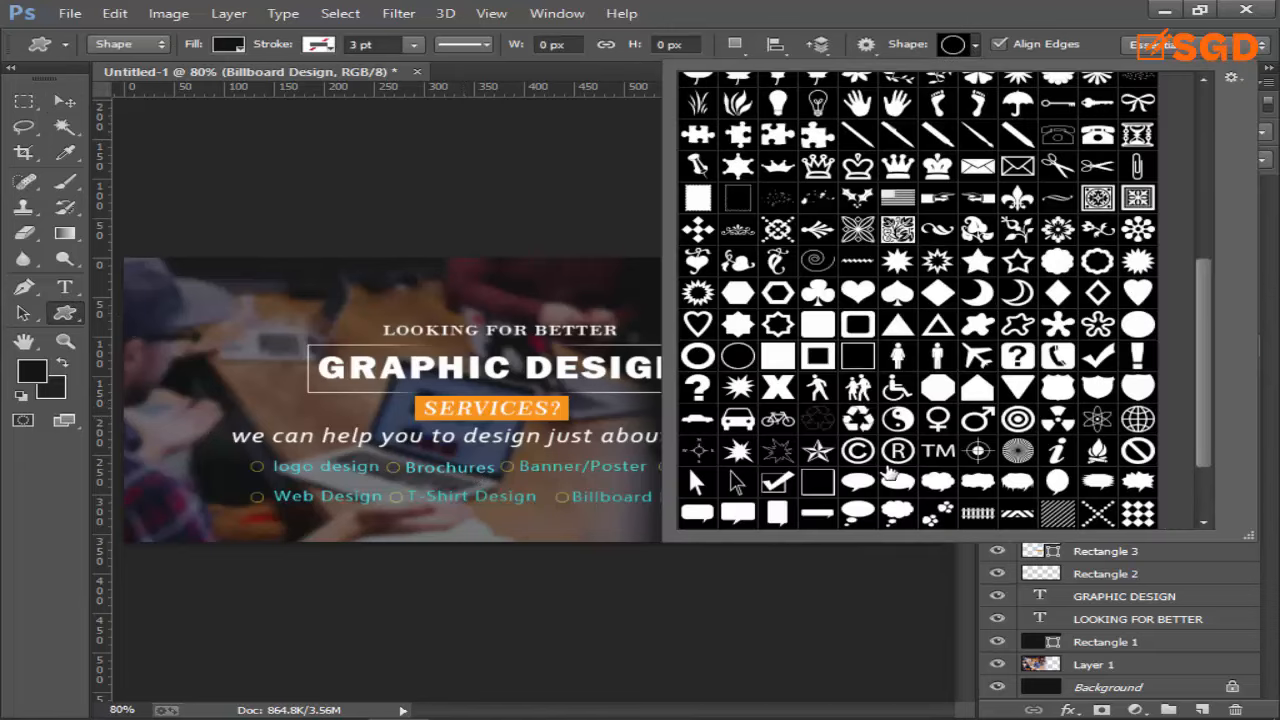
scroll(930, 480, "down", 1)
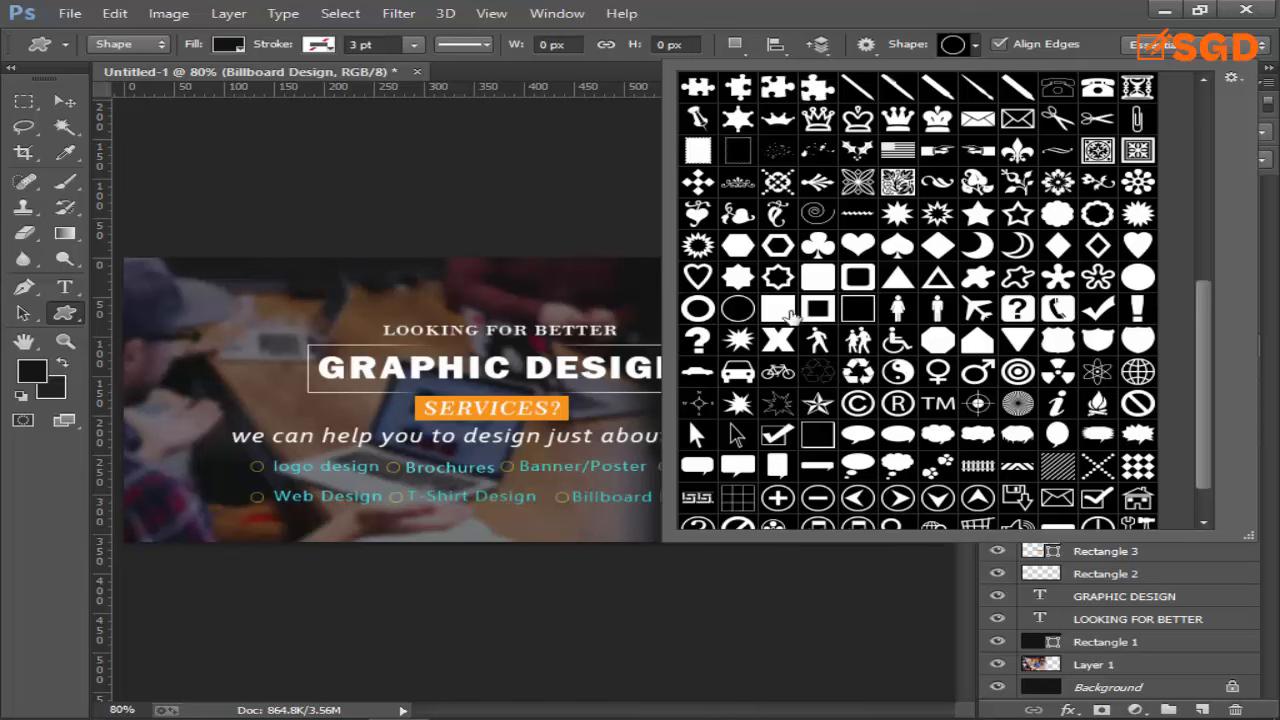
scroll(995, 420, "down", 1)
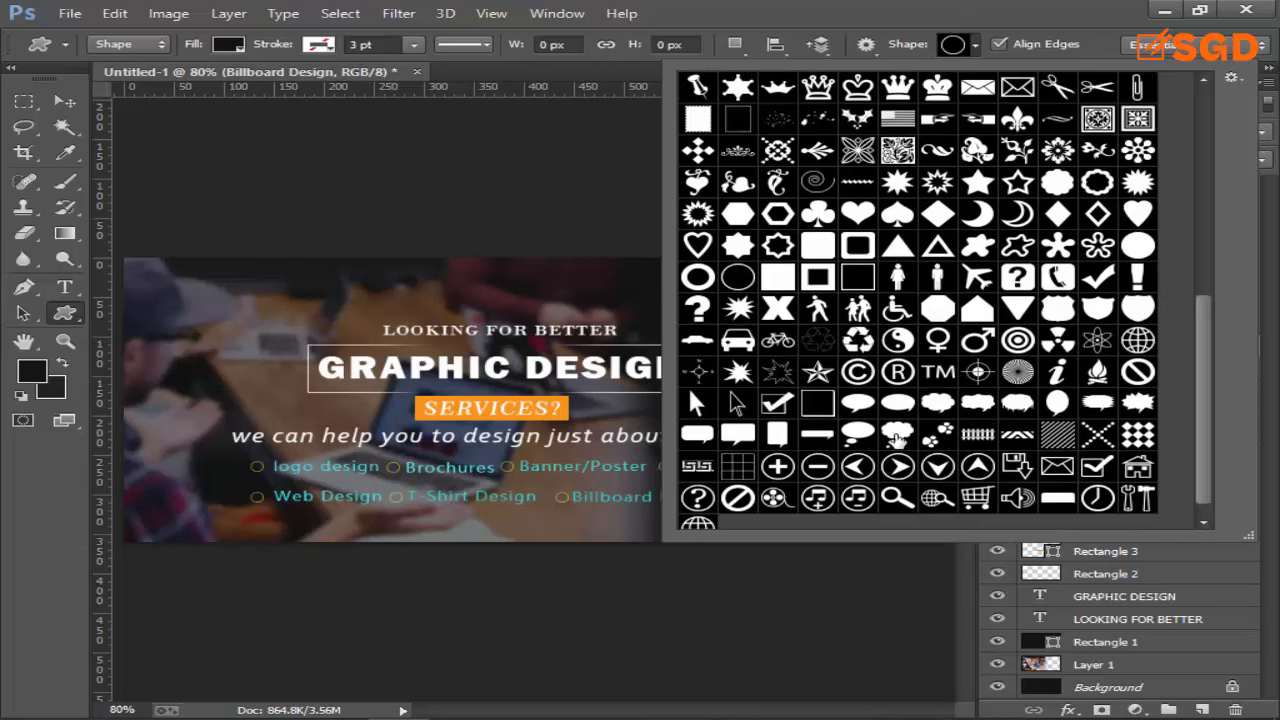
left_click(818, 9)
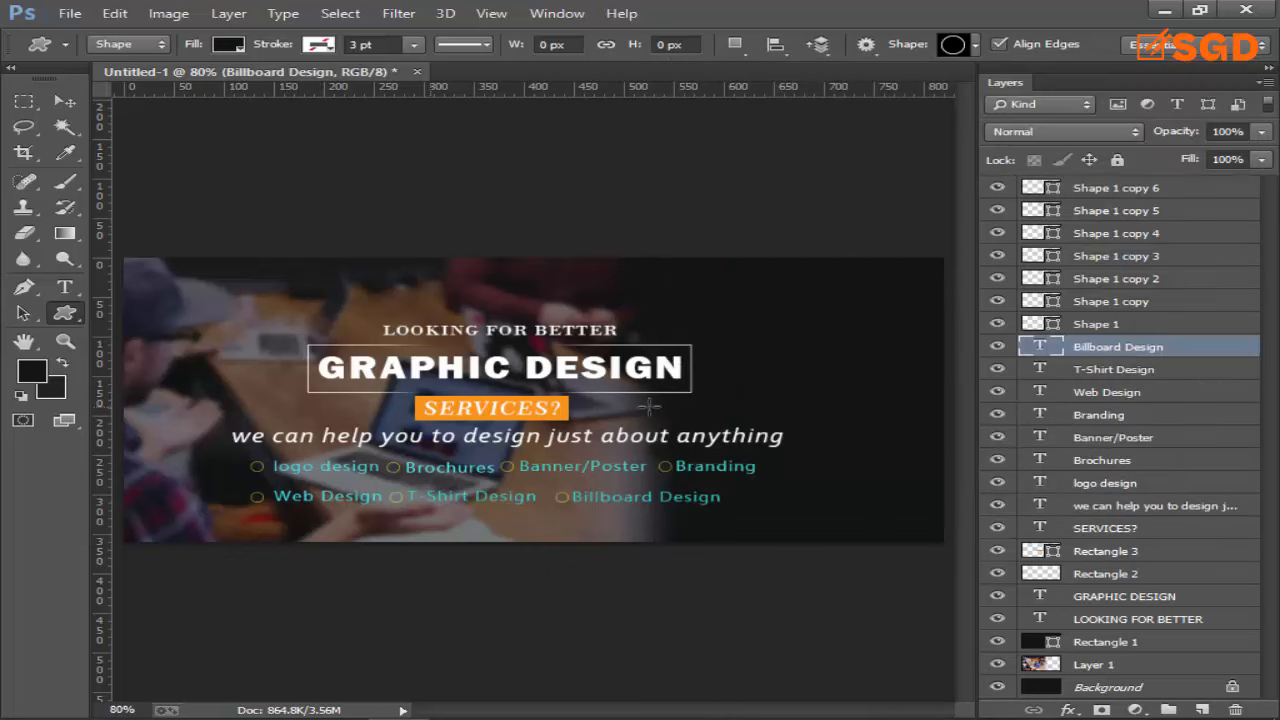
Shift all the selected text, headline shapes and circles slightly to the right and fine-tune their height on the banner.
left_click(65, 101)
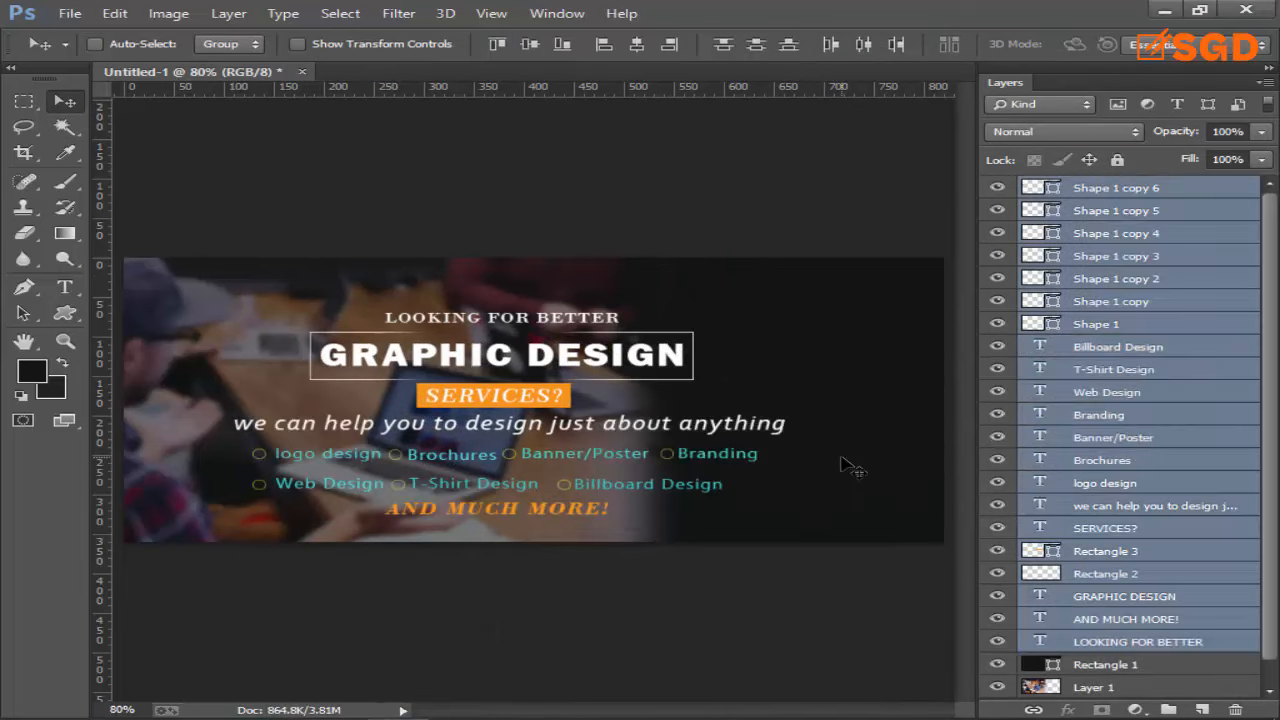
mouse_move(452, 414)
left_mouse_down()
mouse_move(505, 416)
mouse_move(360, 401)
mouse_move(476, 398)
mouse_move(467, 412)
left_mouse_up()
key("Down")
key("Down")
key("Down")
key("Down")
key("Down")
key("Down")
key("Down")
key("Down")
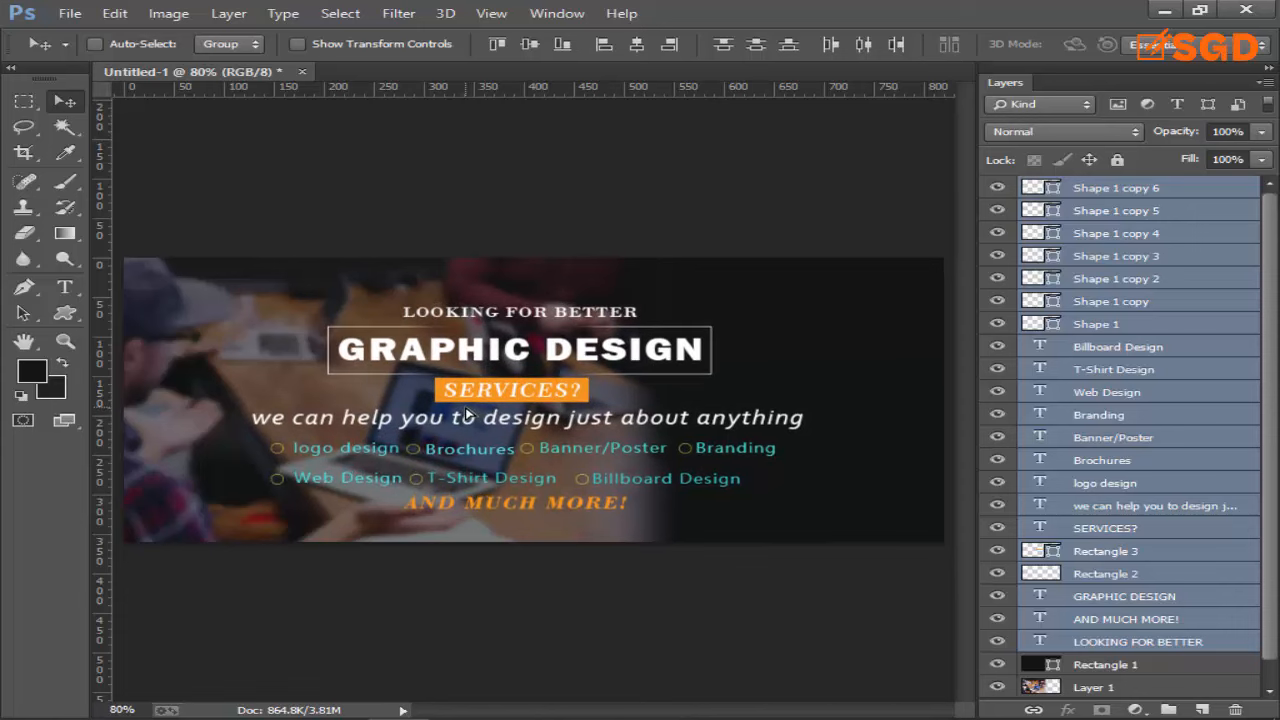
Leave the selected layers' scale as it is and move them about 28 px left and 10 px down.
key("ctrl+t")
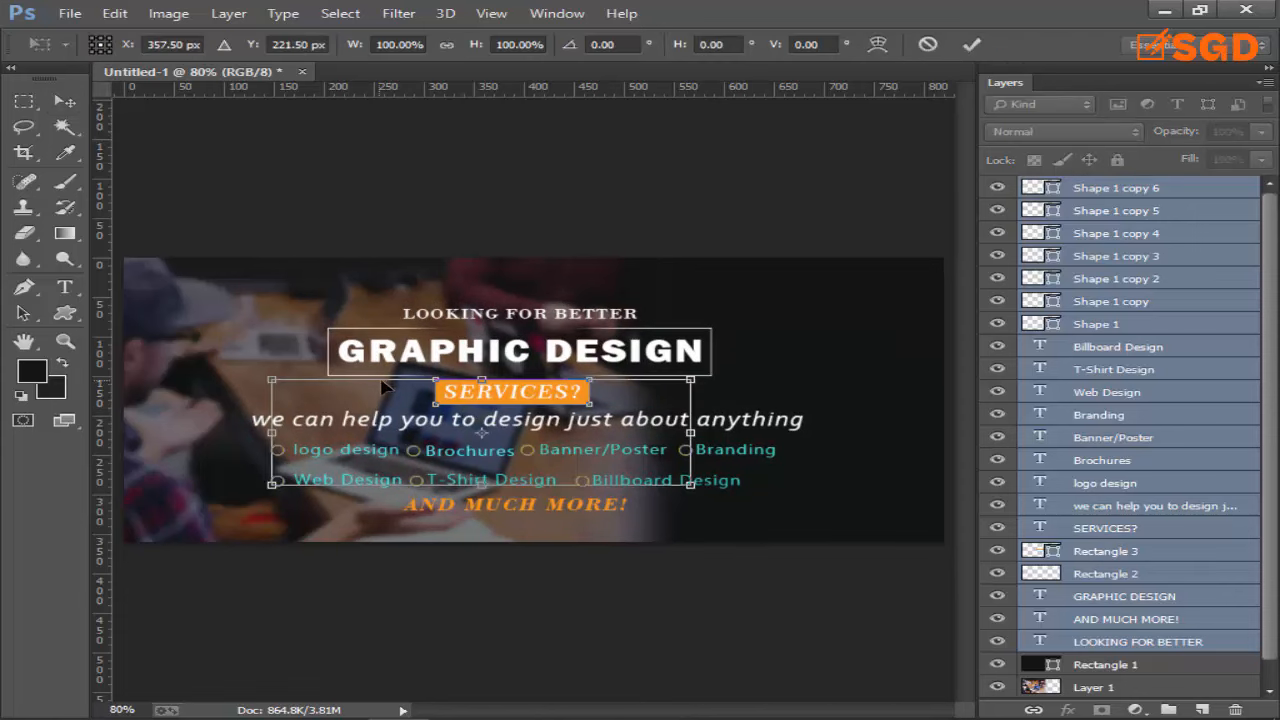
left_click(65, 104)
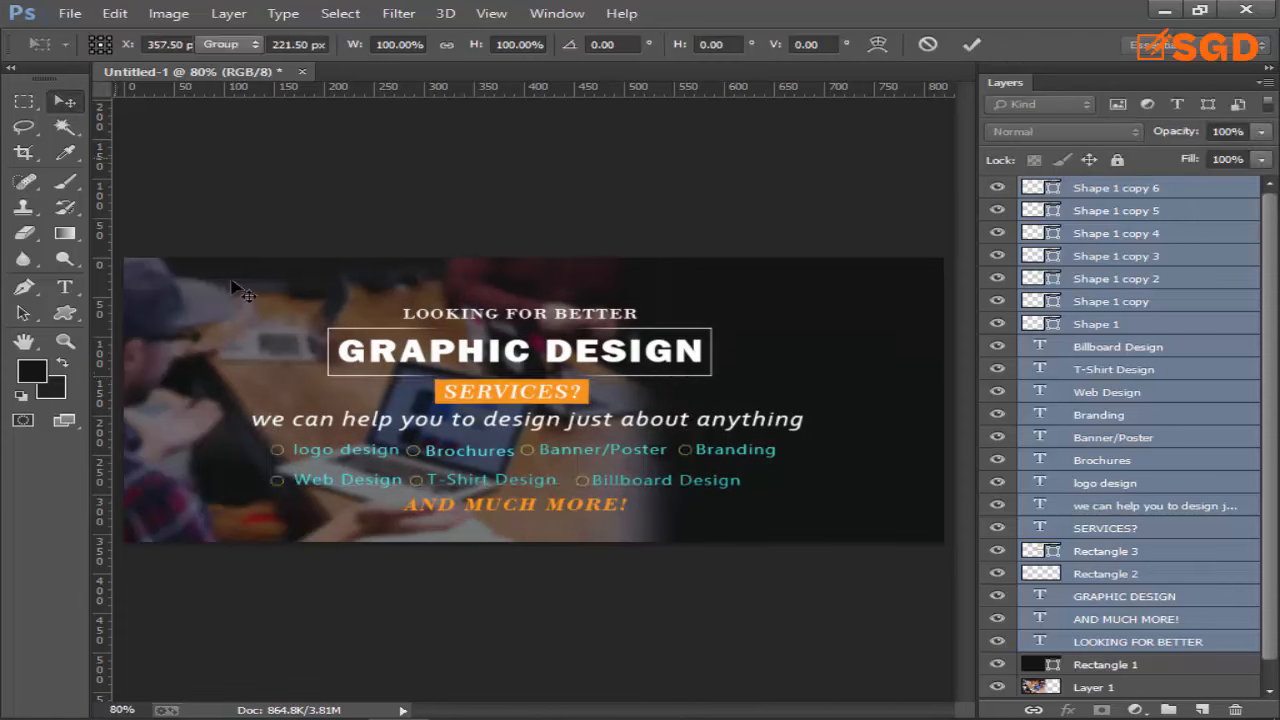
left_click_drag(519, 429, 487, 439)
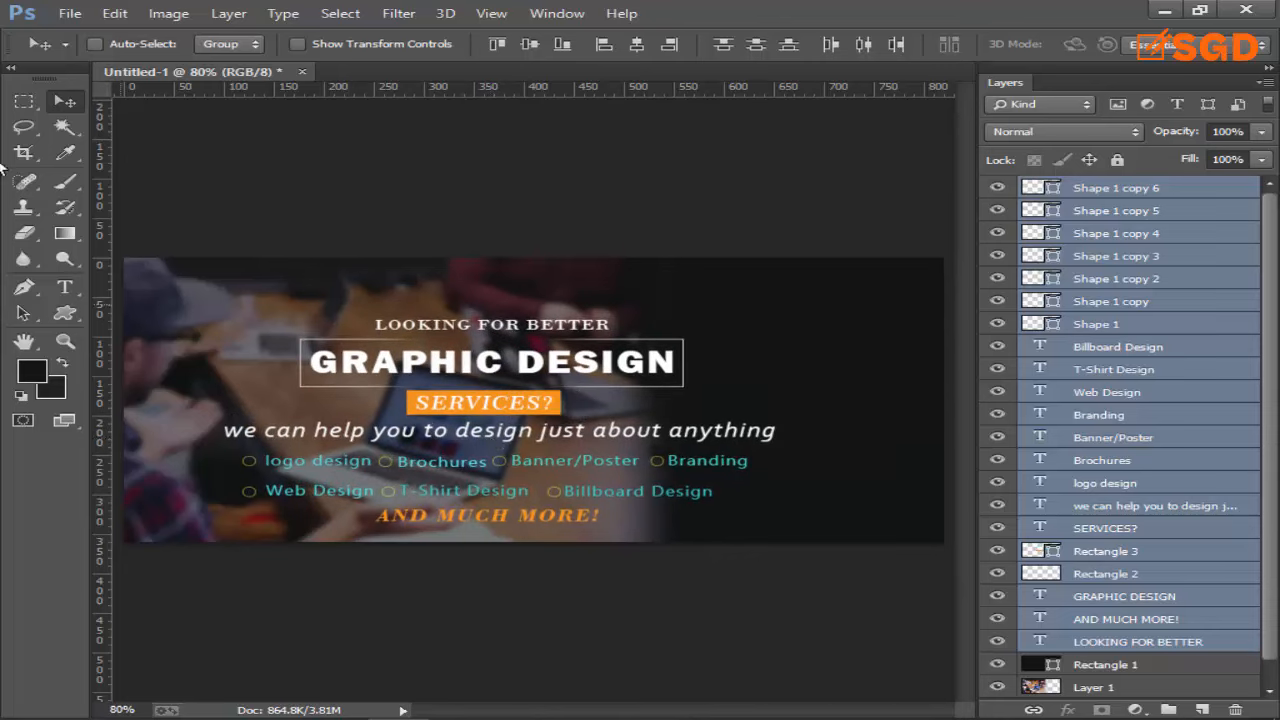
Draw a thin rectangle about 219 by 1 px directly beneath the AND MUCH MORE! text as an underline.
left_click(1110, 397)
left_click(64, 312)
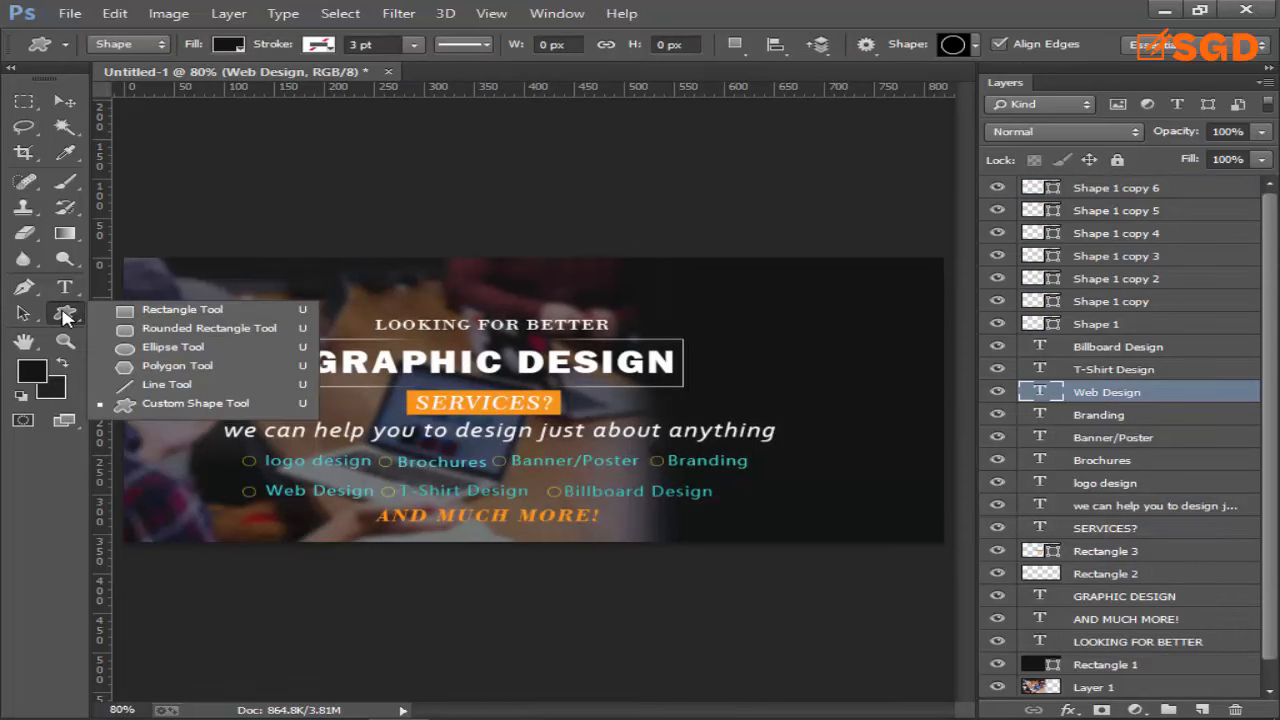
left_click(142, 310)
scroll(438, 565, "up", 5)
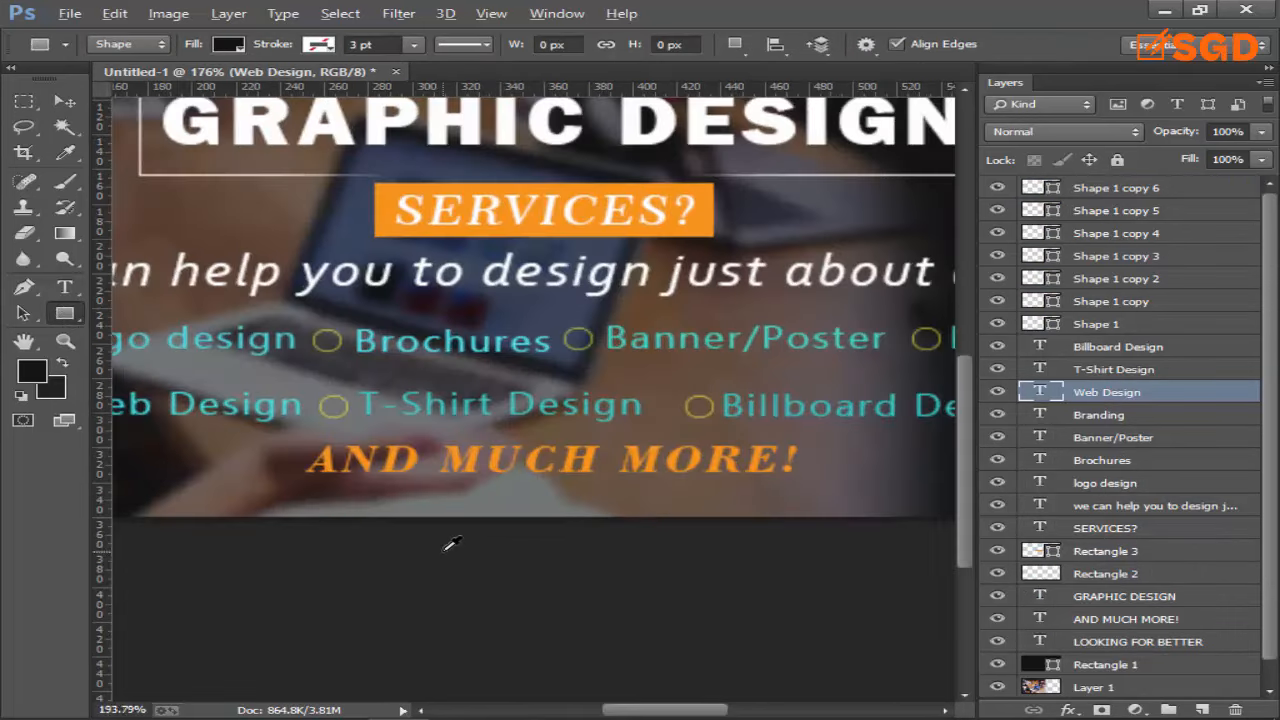
left_click_drag(651, 500, 531, 497)
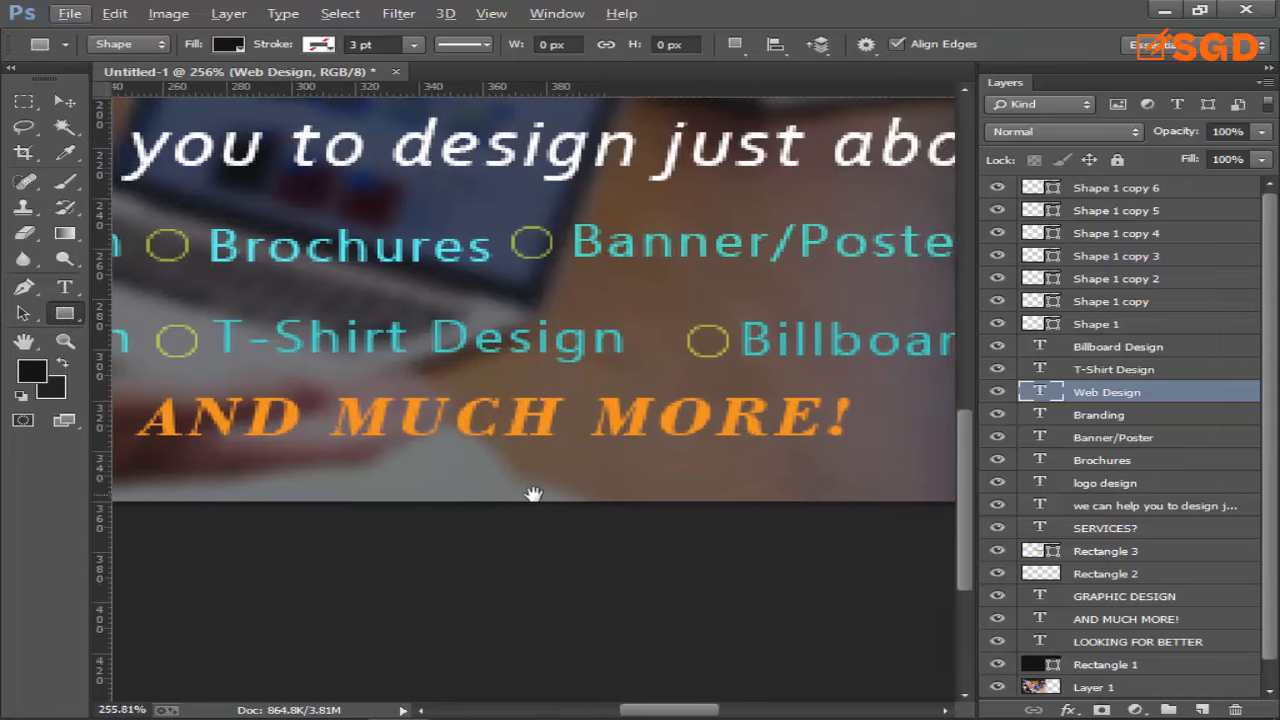
left_click_drag(148, 440, 844, 440)
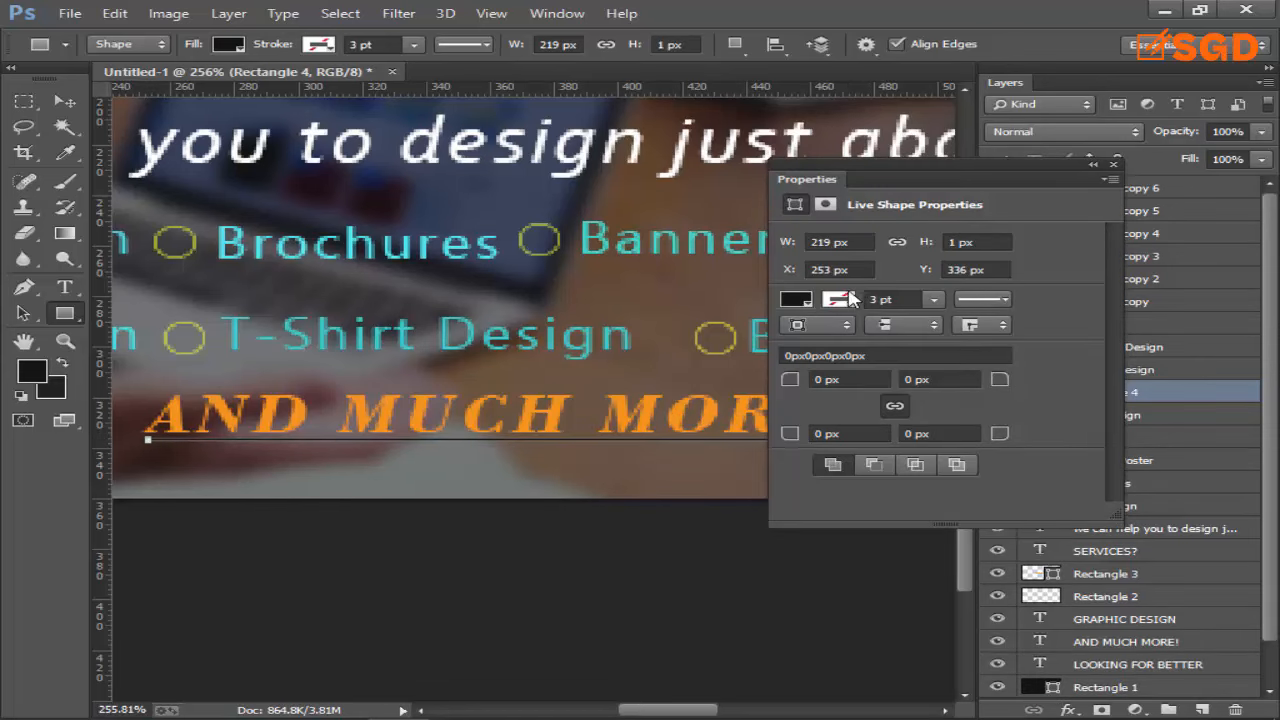
Fill the thin underline rectangle beneath AND MUCH MORE! with white and close its shape properties.
left_click(797, 300)
left_click(796, 393)
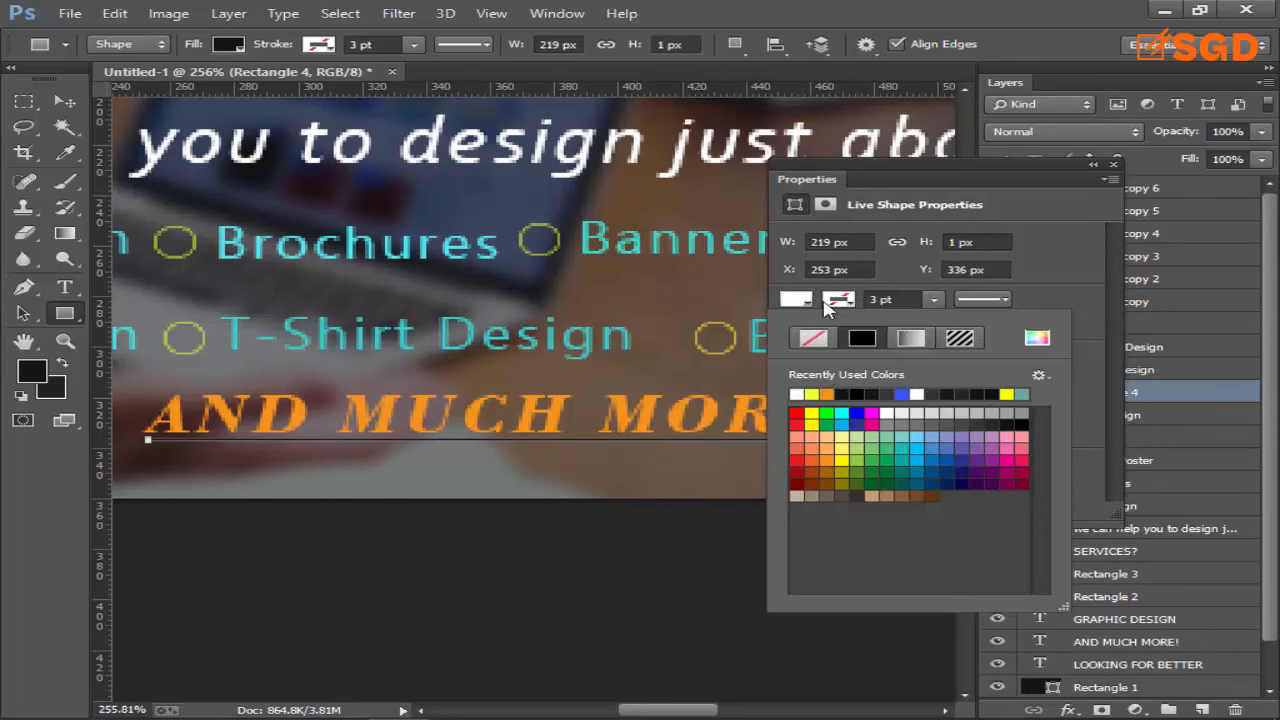
left_click(839, 166)
left_click(1114, 165)
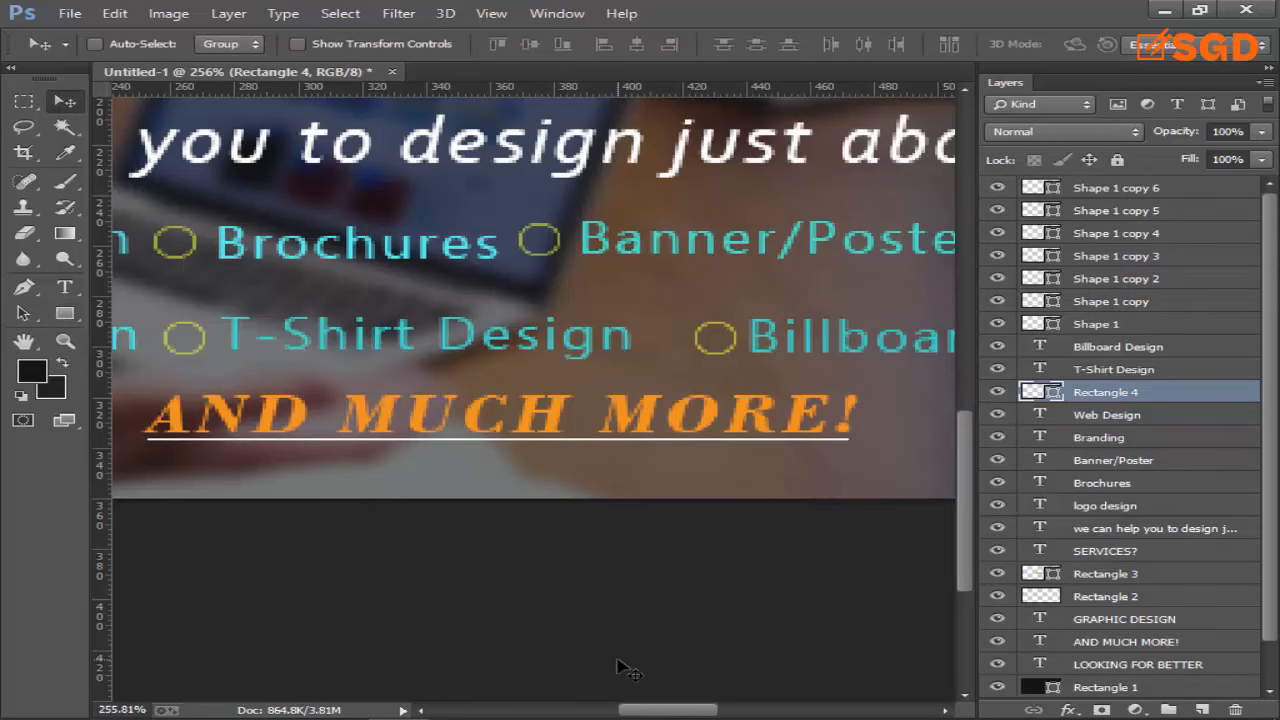
key("ctrl+0")
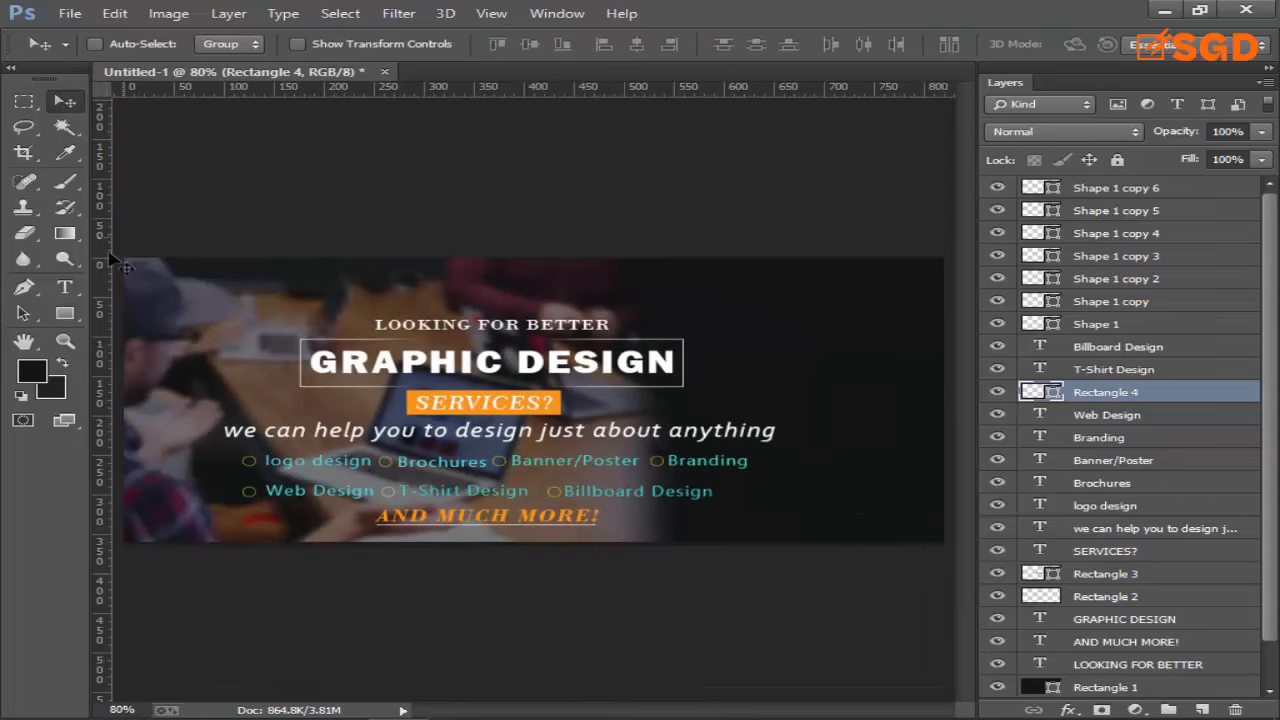
left_click(64, 313)
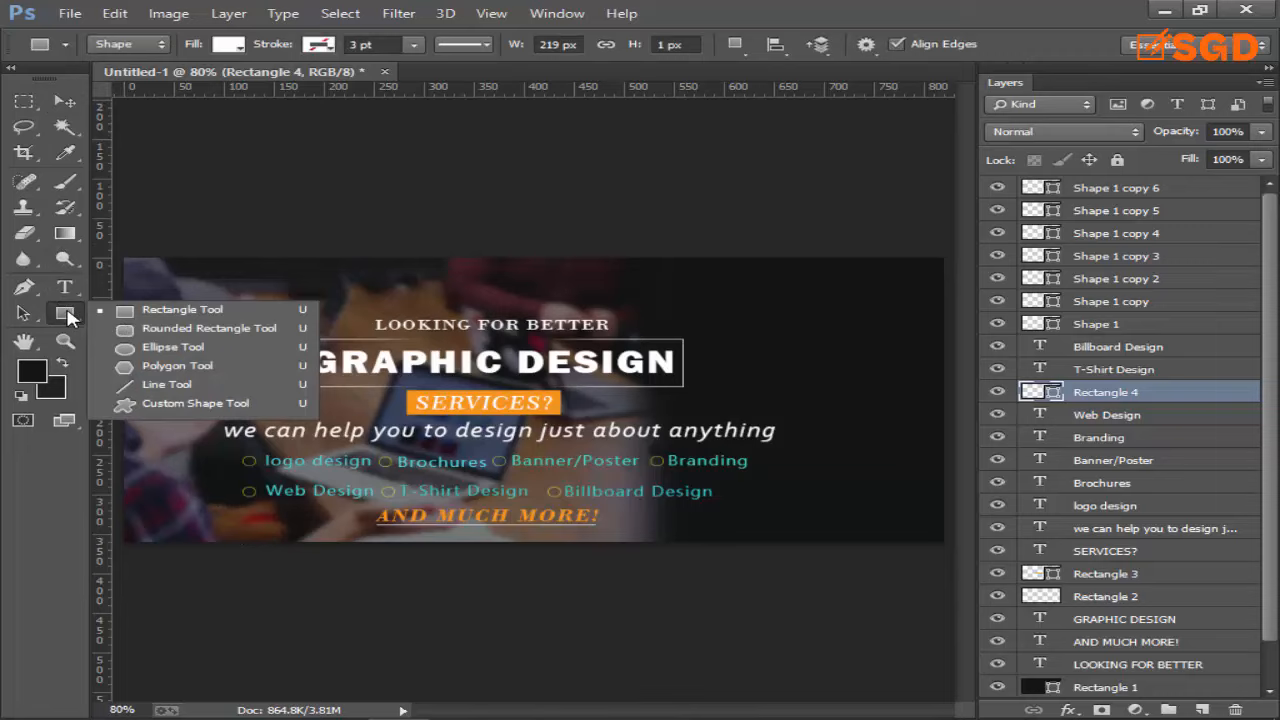
left_click(172, 349)
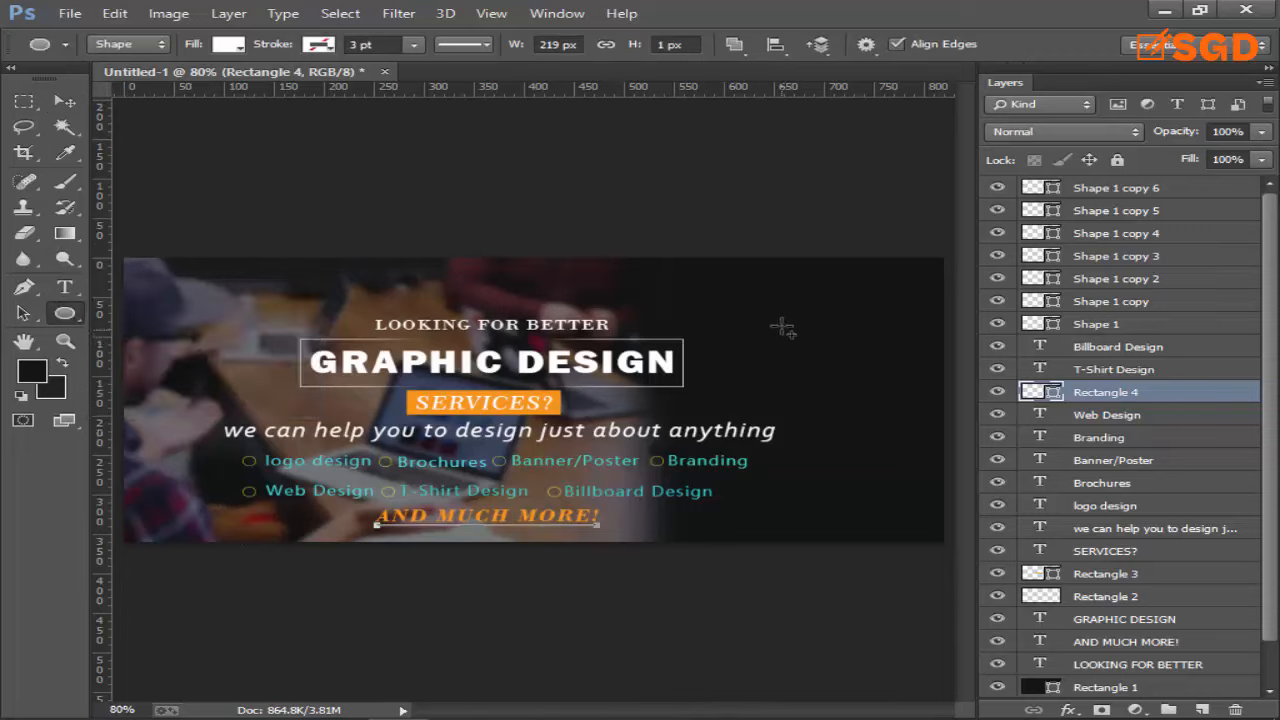
left_click_drag(784, 305, 871, 432)
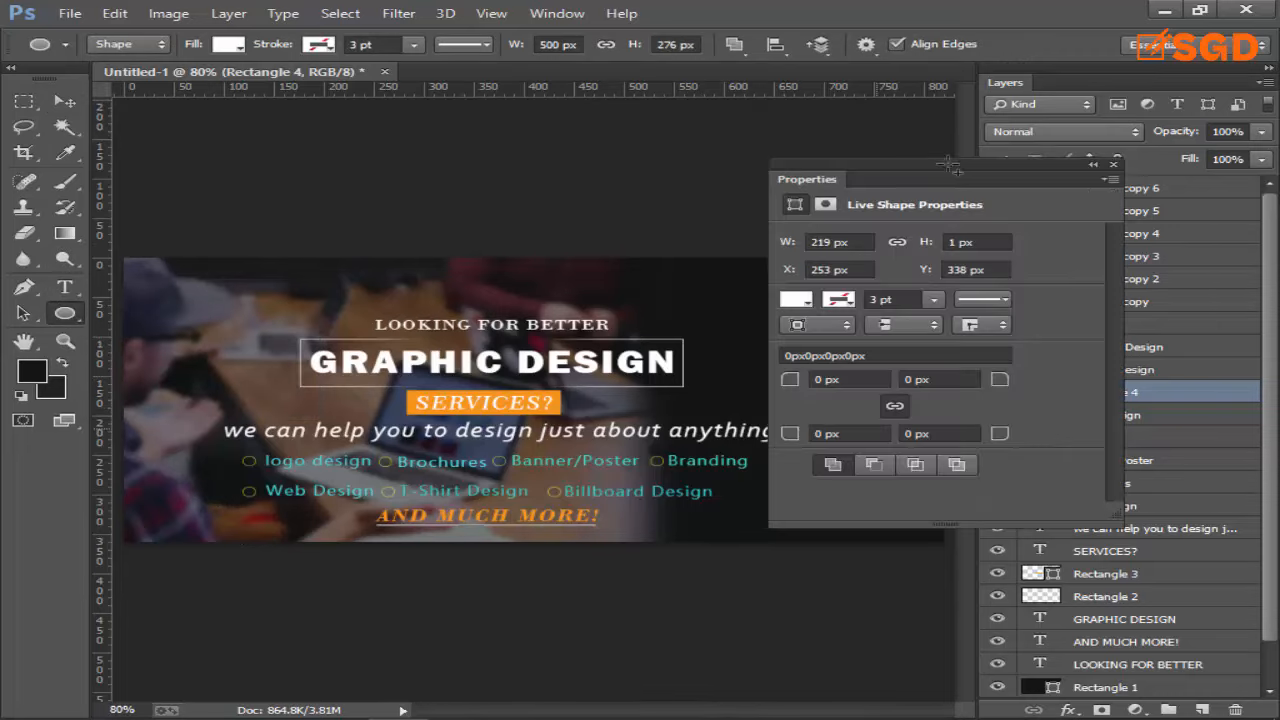
left_click_drag(954, 174, 475, 154)
left_click(367, 326)
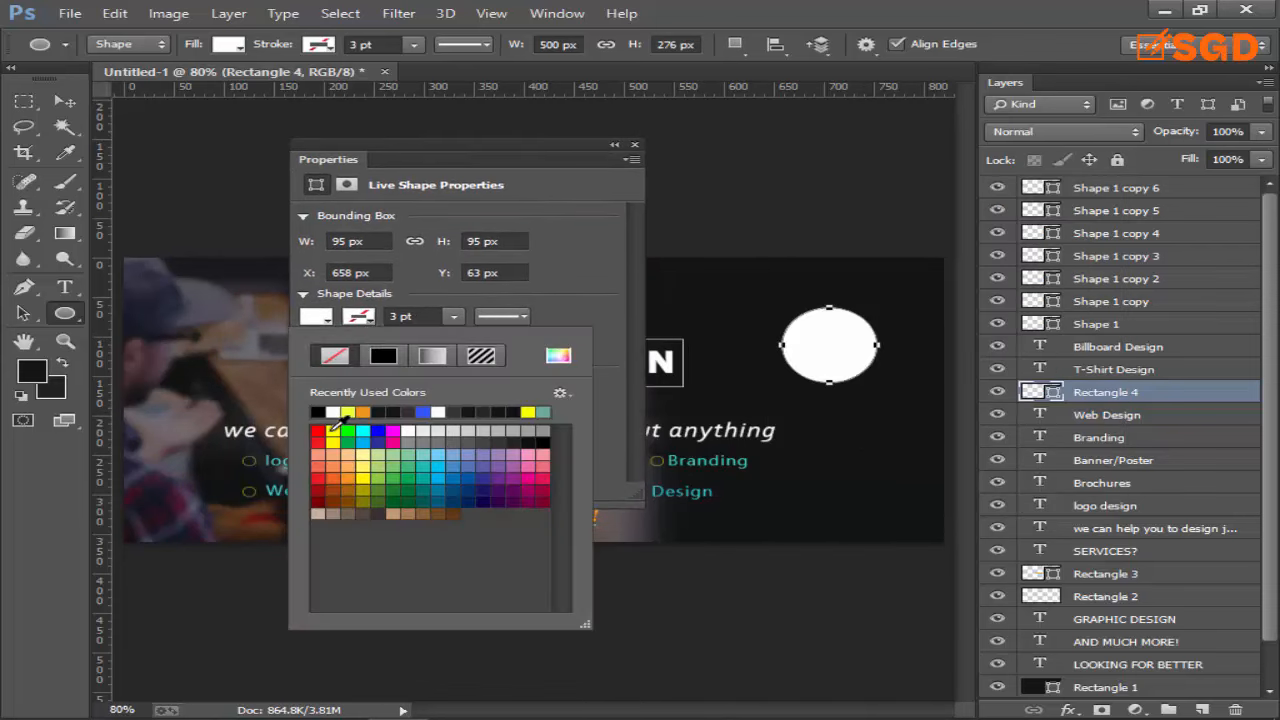
left_click(385, 357)
left_click(596, 270)
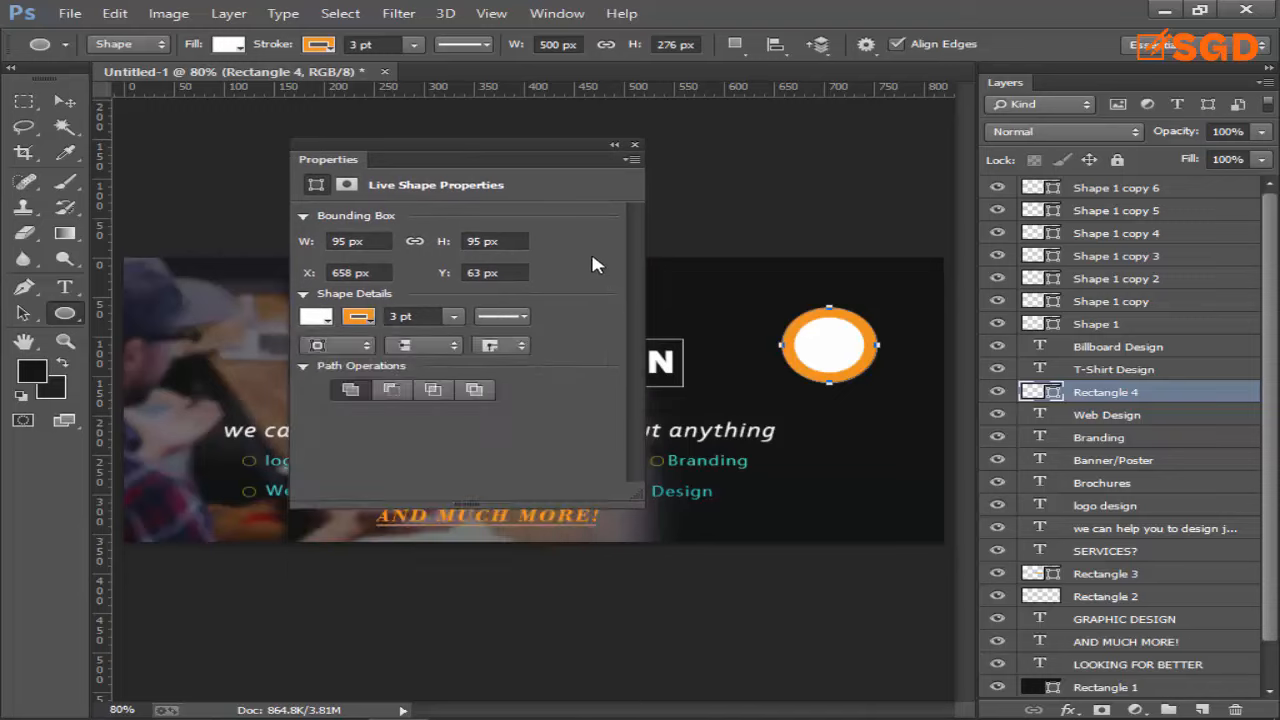
left_click(450, 316)
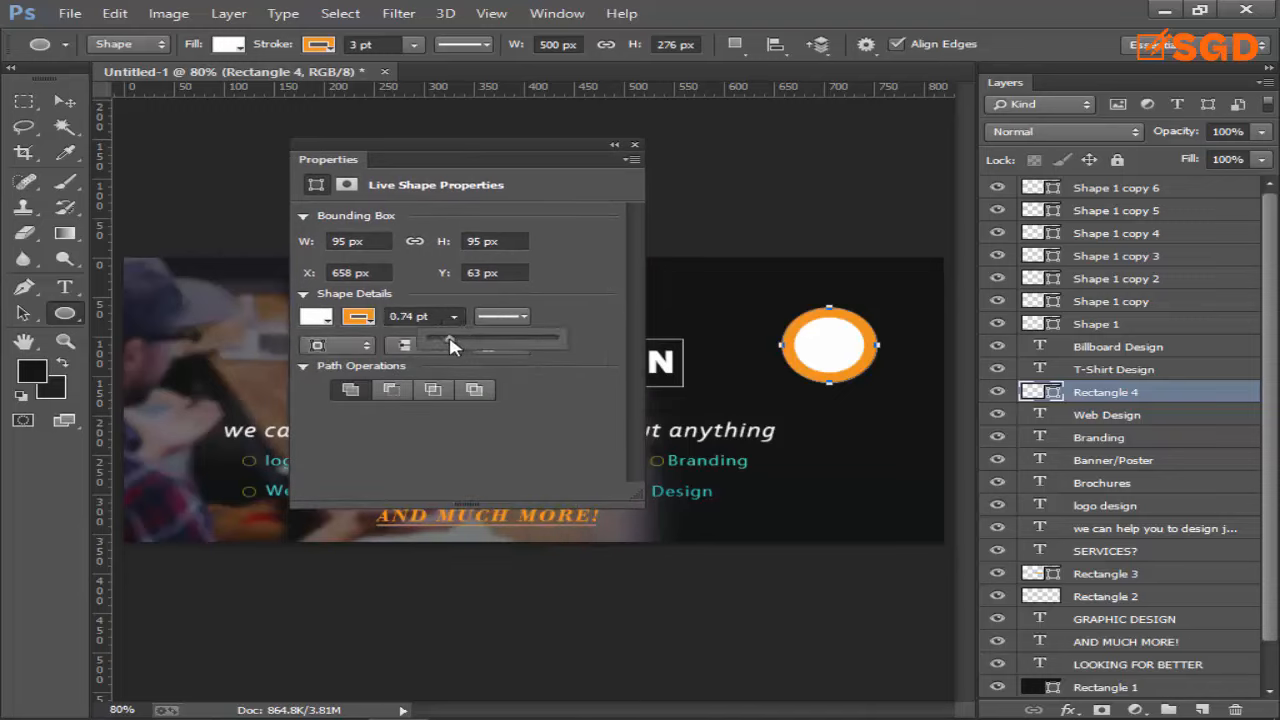
left_click(582, 245)
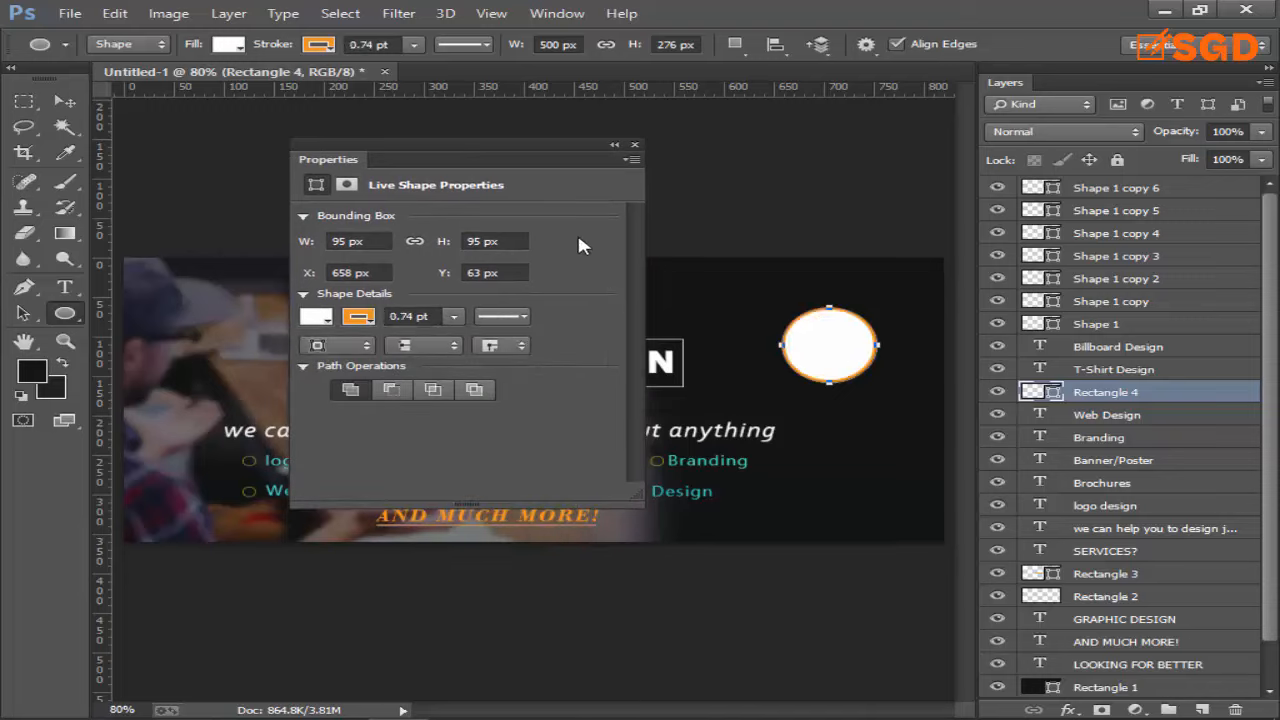
left_click(634, 145)
key("v")
mouse_move(852, 344)
left_mouse_down()
mouse_move(836, 351)
mouse_move(838, 394)
mouse_move(845, 362)
left_mouse_up()
key("ctrl+z")
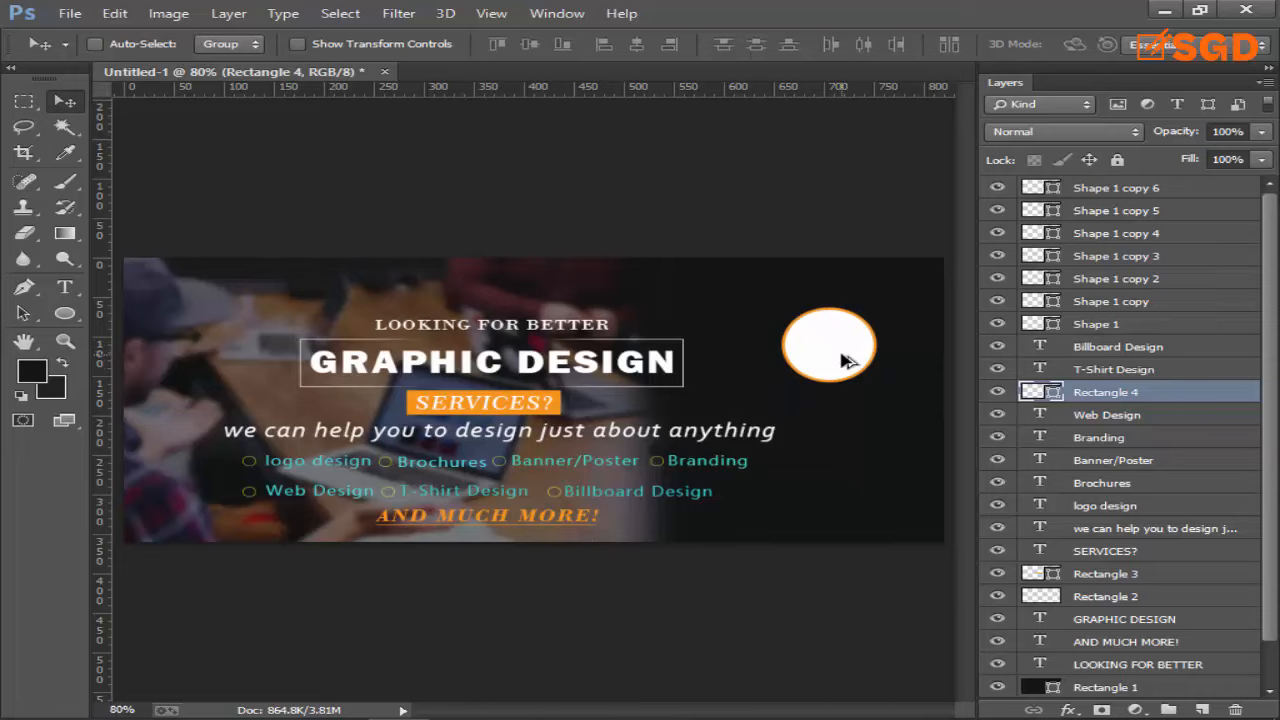
key("ctrl+alt+z")
key("ctrl+alt+z")
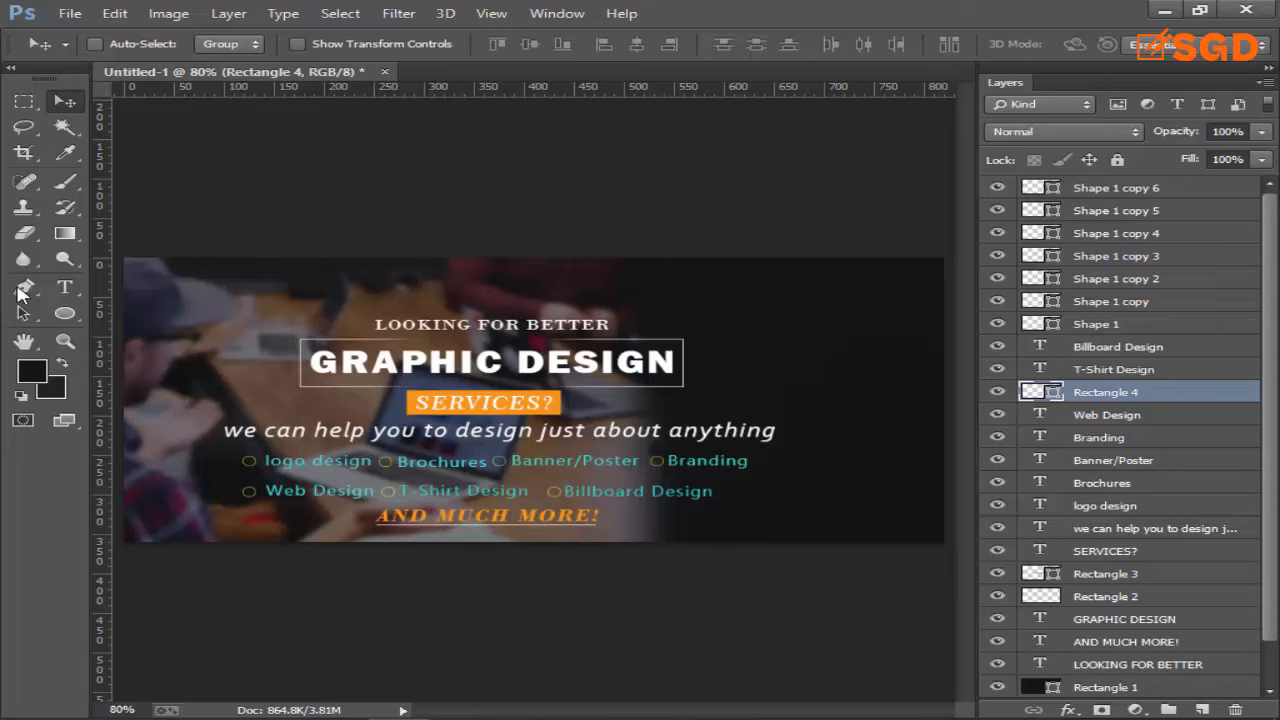
Draw a circle about 100 px in diameter in the banner's dark right area, just above the SERVICES? layer, and fill it with white.
left_click(64, 314)
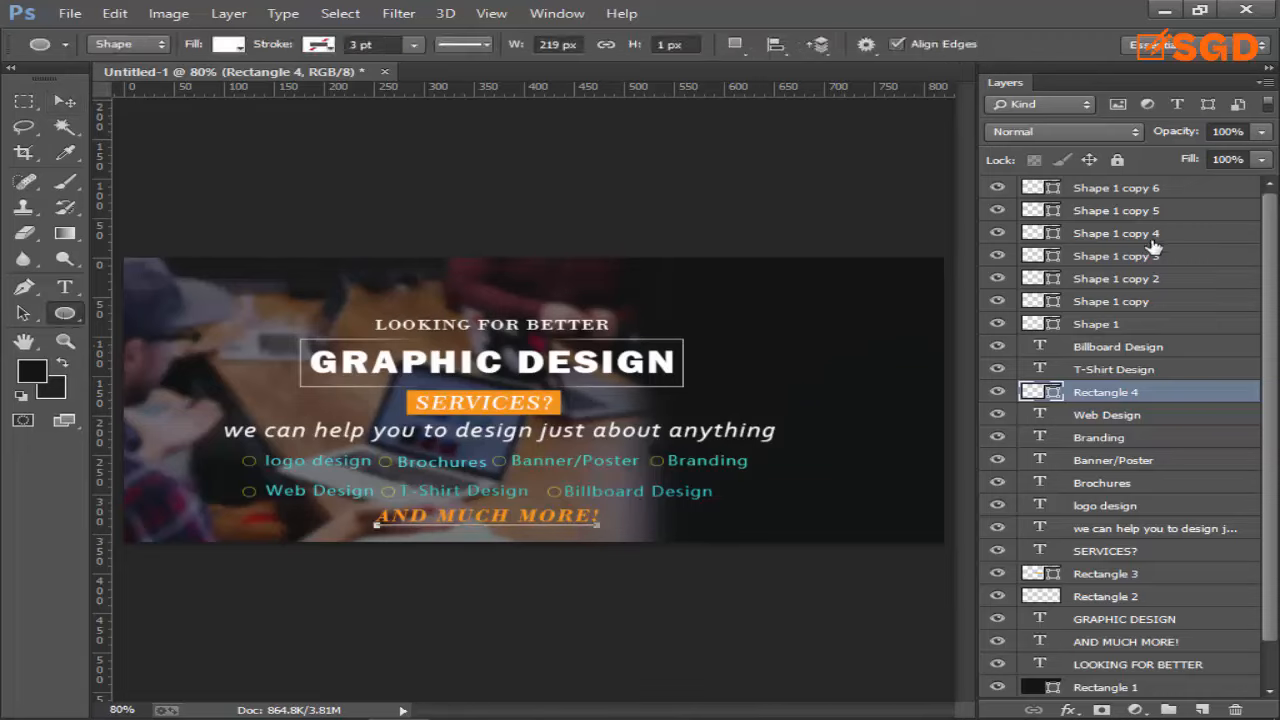
left_click(1150, 551)
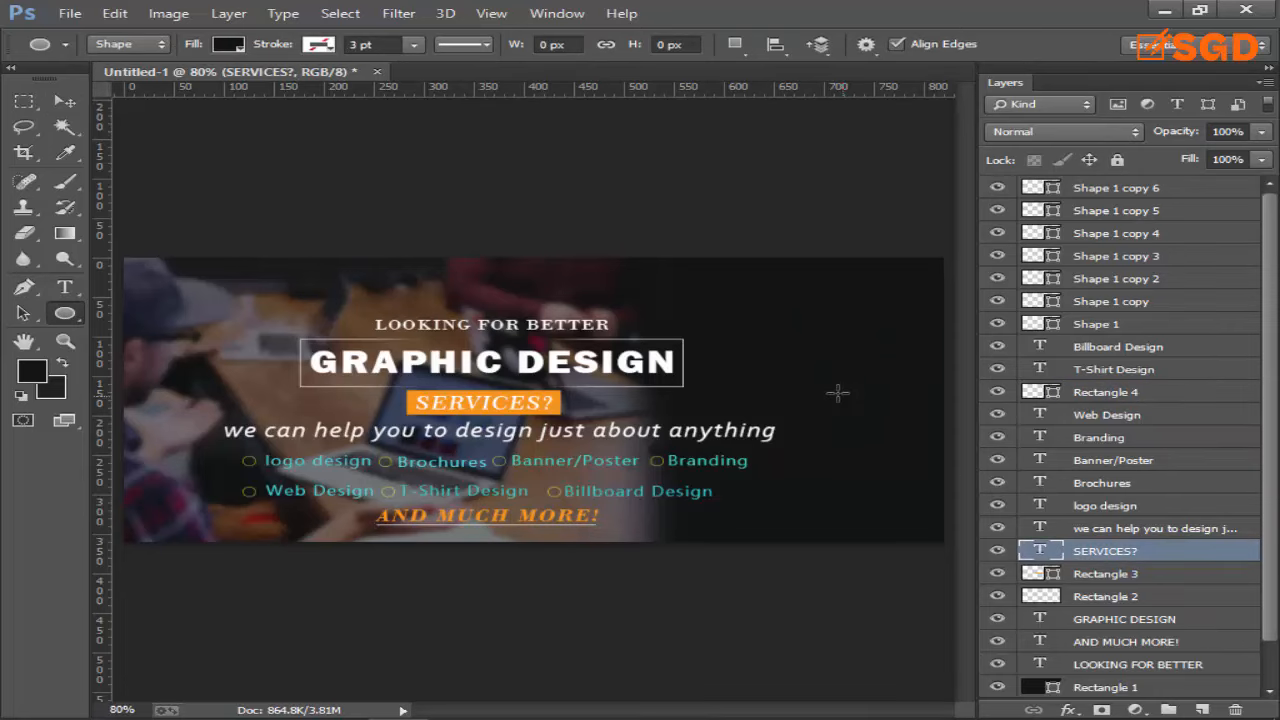
left_click_drag(789, 317, 890, 432)
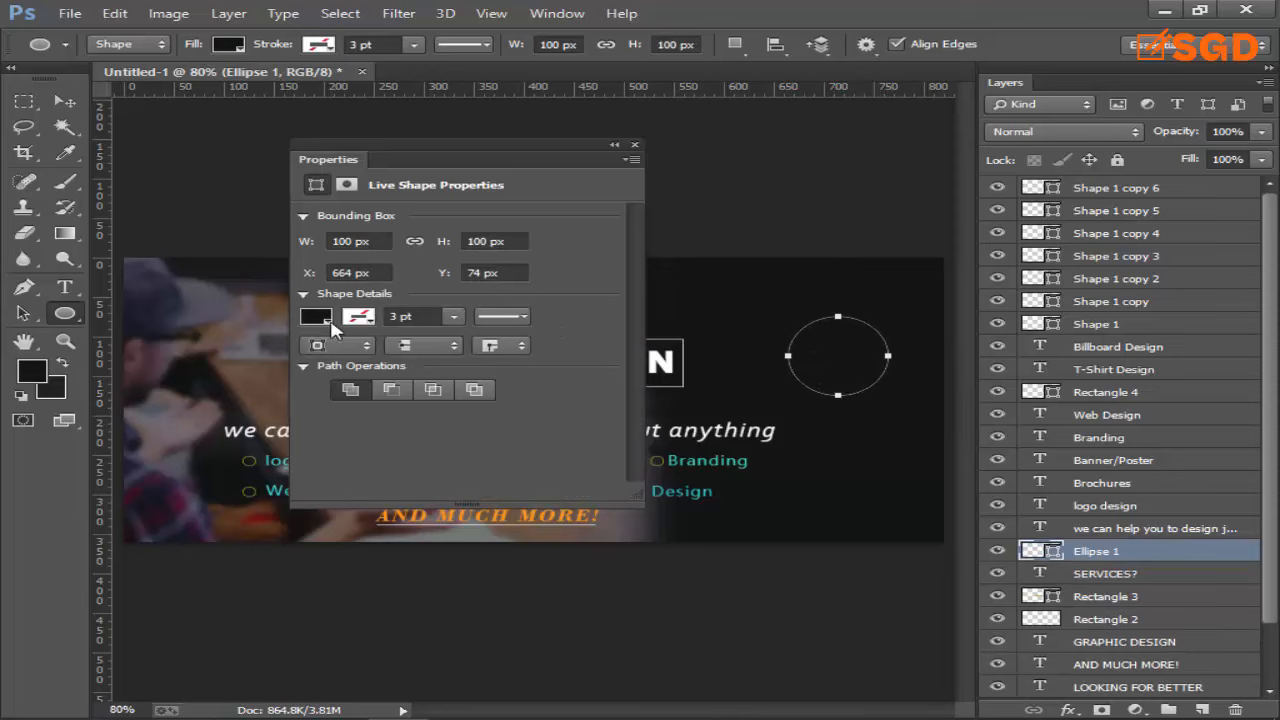
left_click(318, 318)
left_click(320, 410)
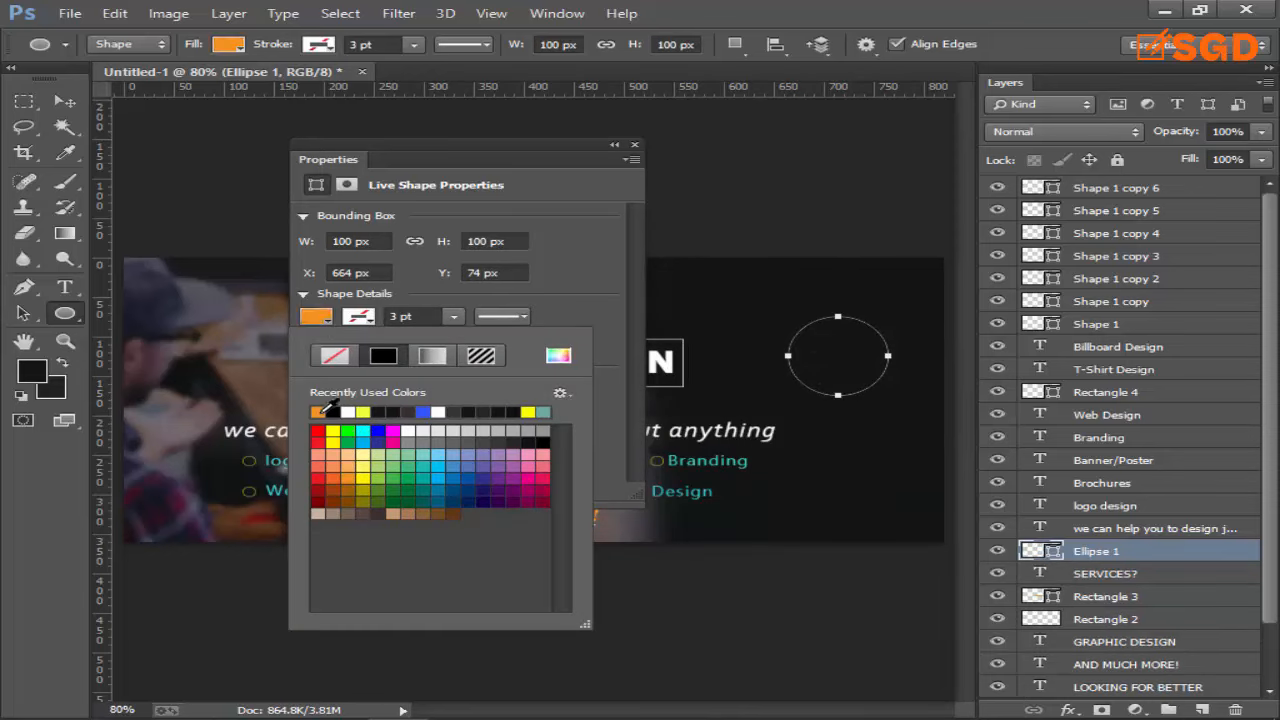
left_click(347, 411)
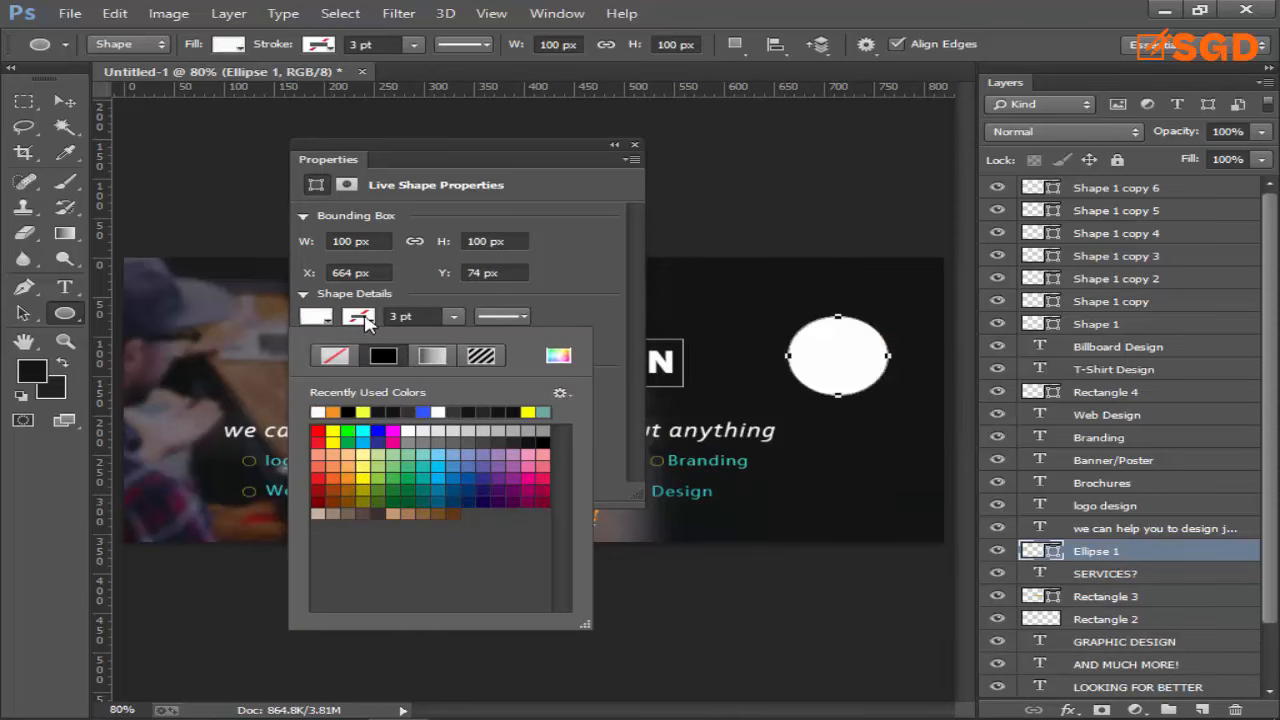
Give the white circle an orange 0.74 pt stroke and close its shape properties.
left_click(334, 412)
left_click(495, 316)
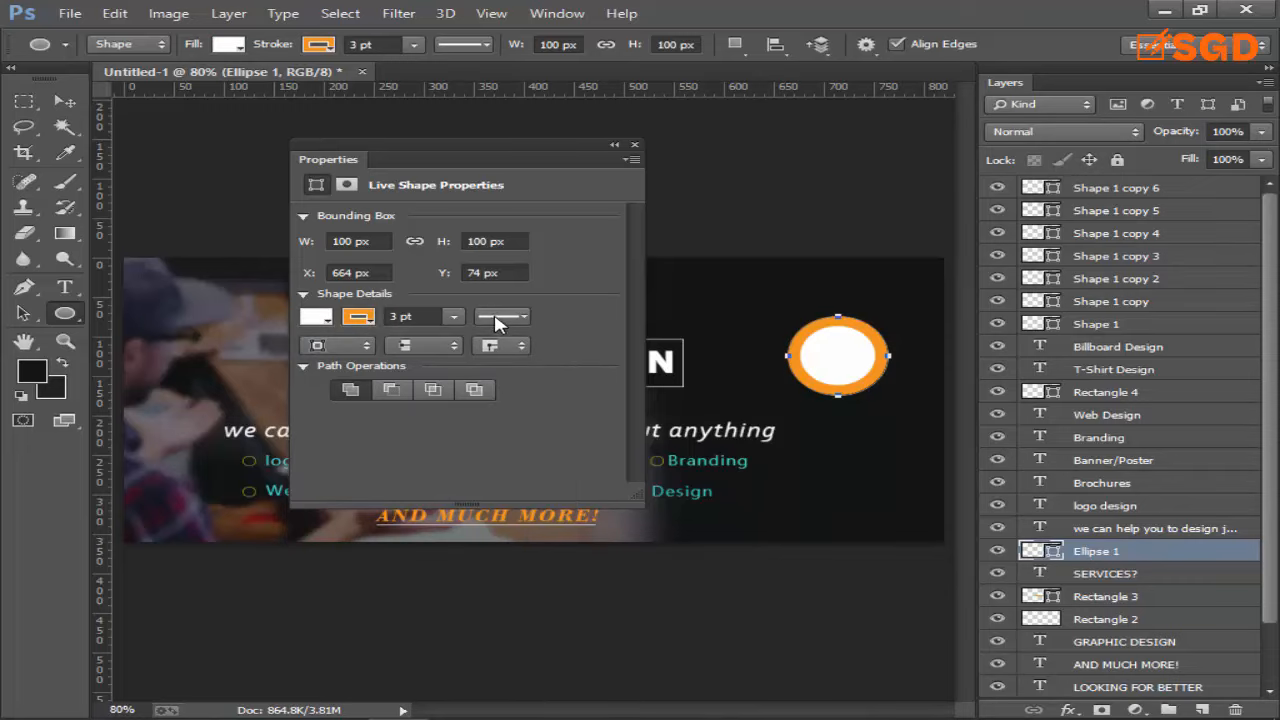
left_click(455, 317)
left_click_drag(455, 345, 449, 333)
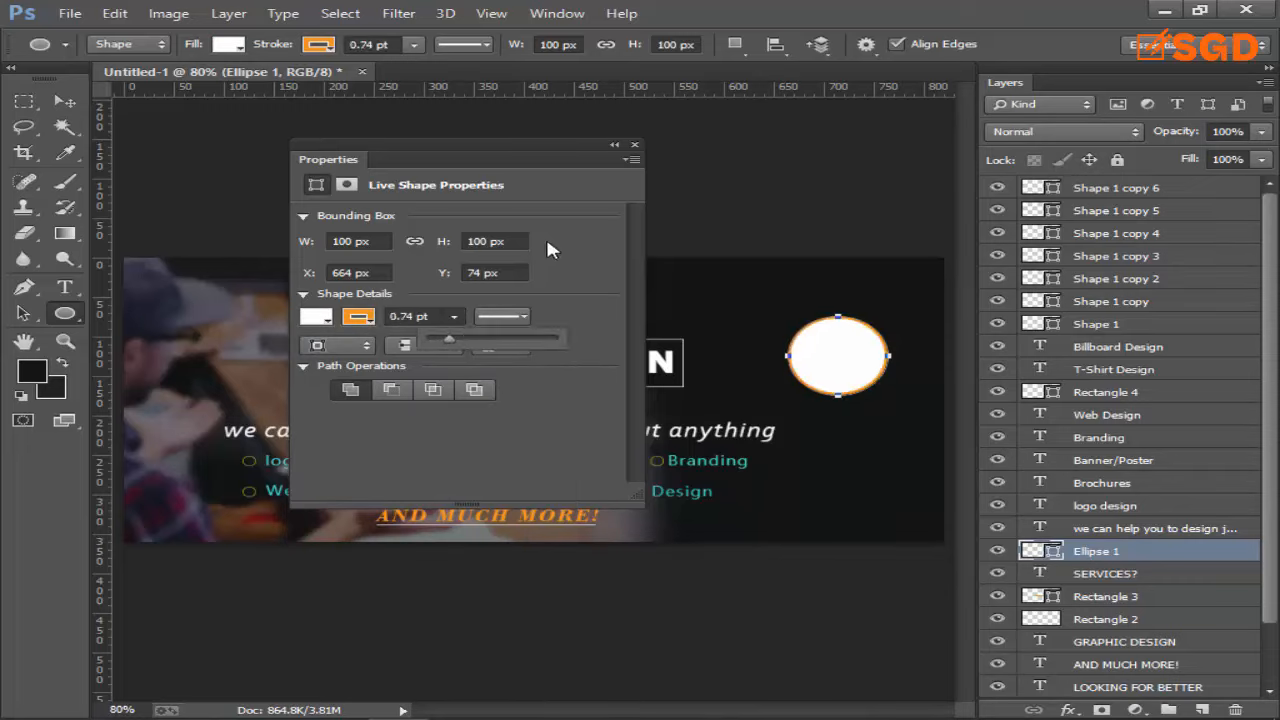
left_click(633, 146)
key("v")
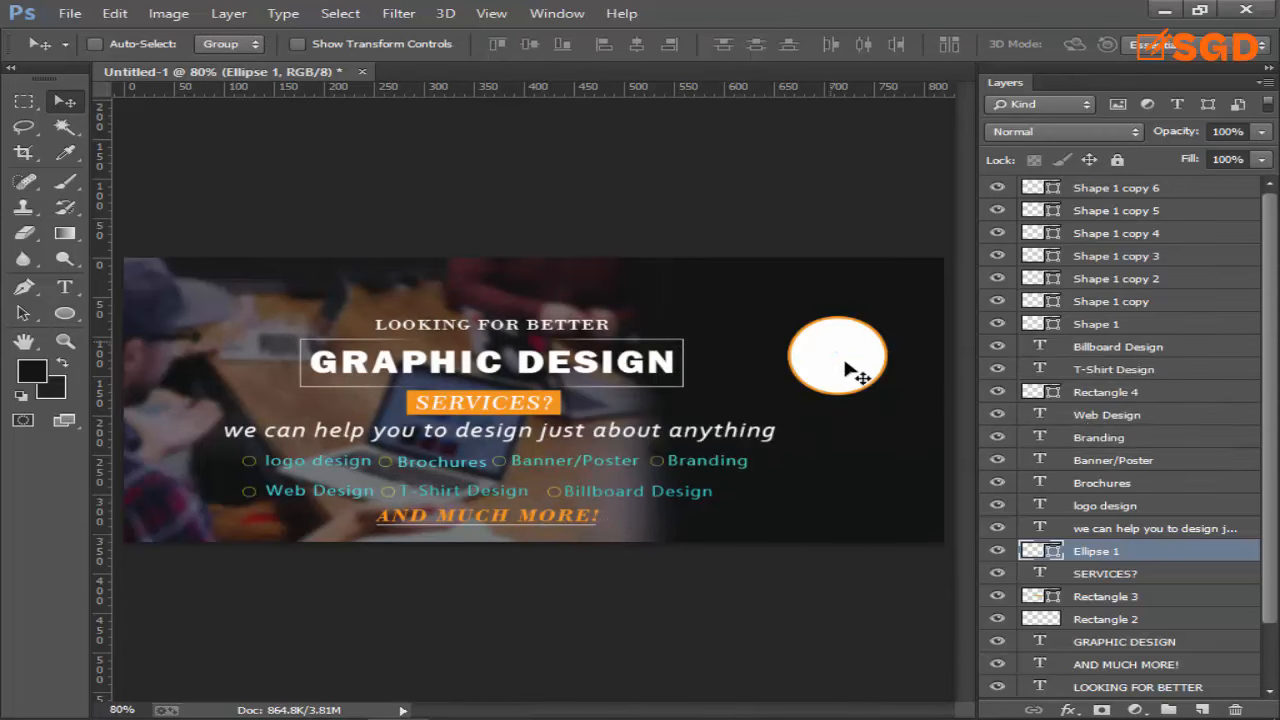
left_click(69, 13)
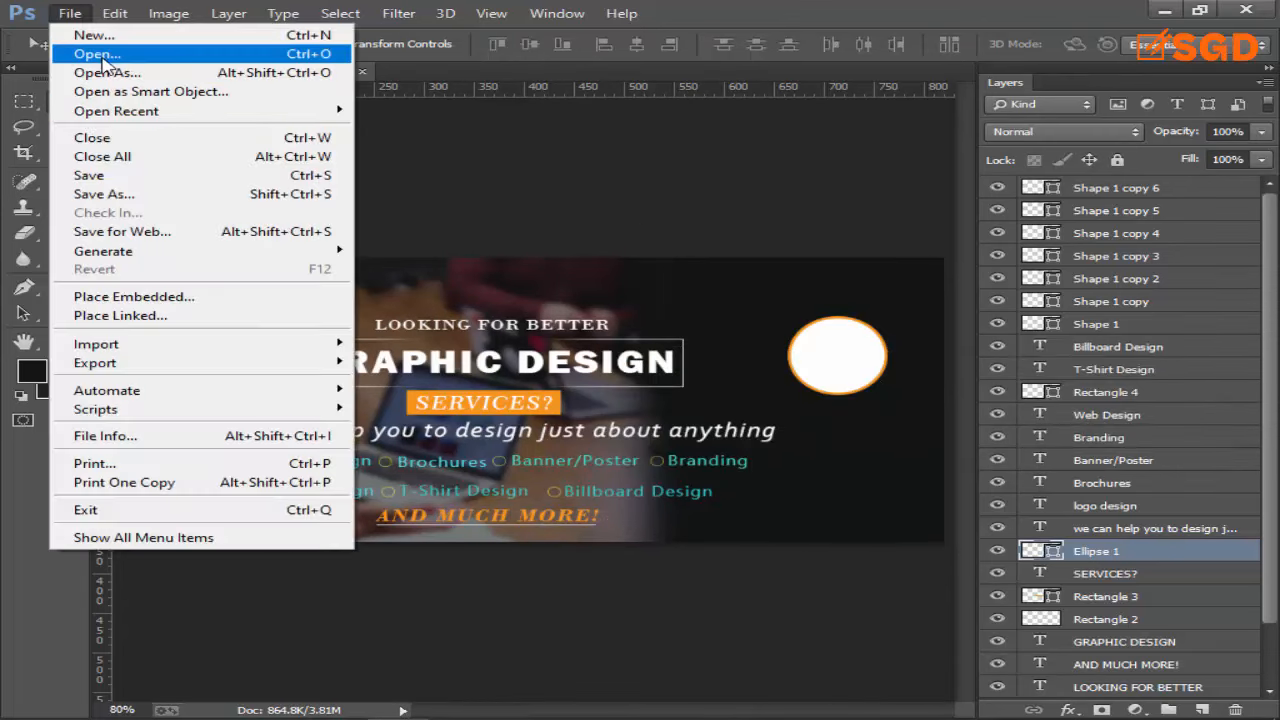
left_click(103, 58)
scroll(617, 429, "down", 3)
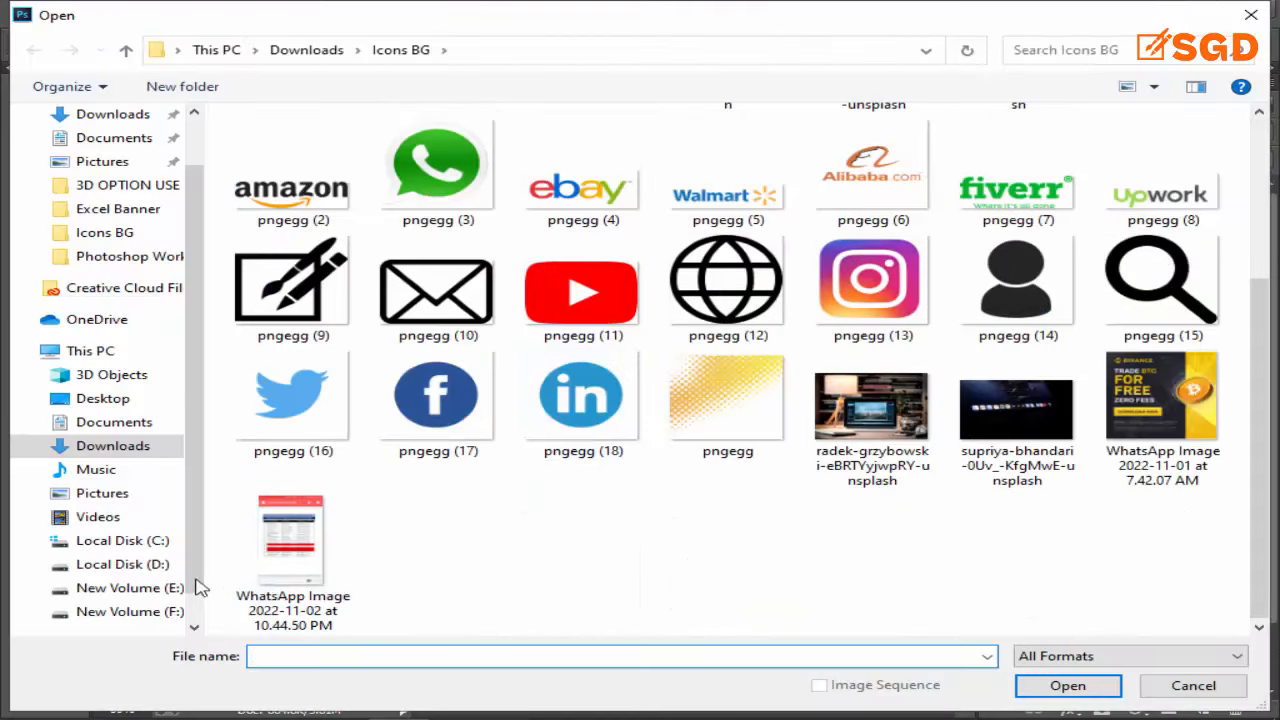
scroll(120, 580, "down", 1)
left_click(129, 564)
scroll(668, 428, "down", 1)
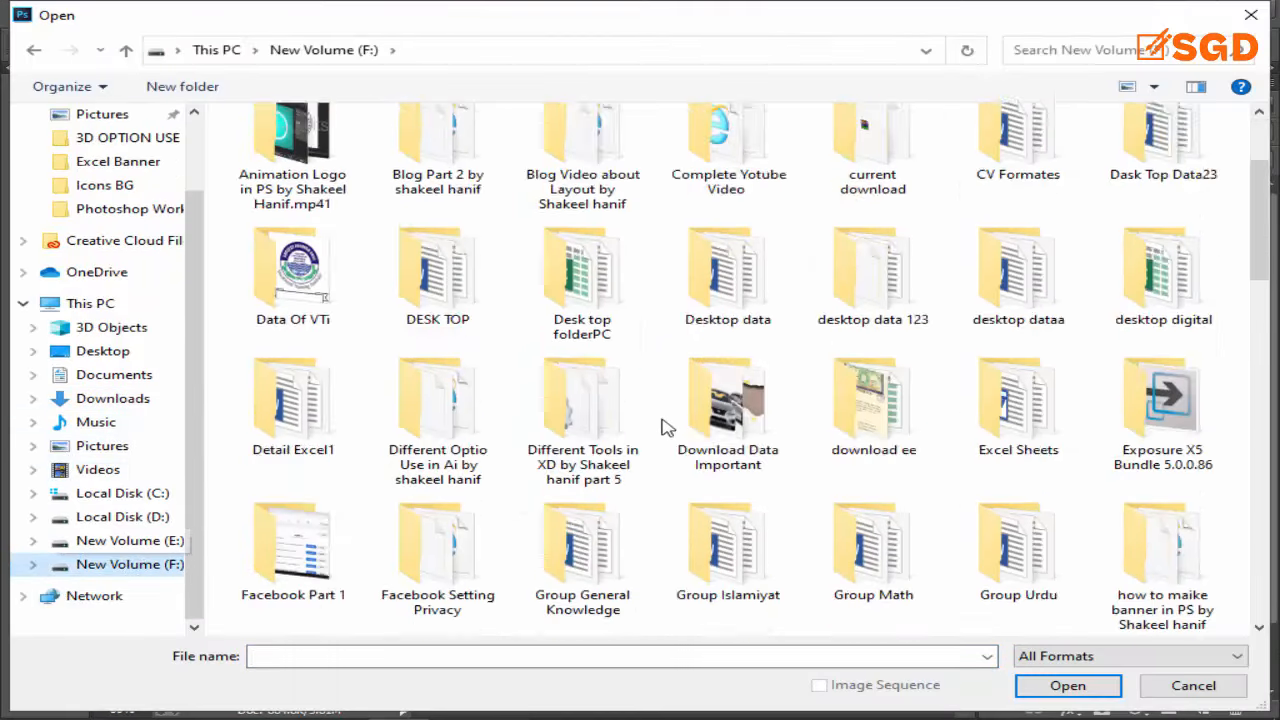
scroll(600, 400, "down", 3)
scroll(500, 390, "down", 5)
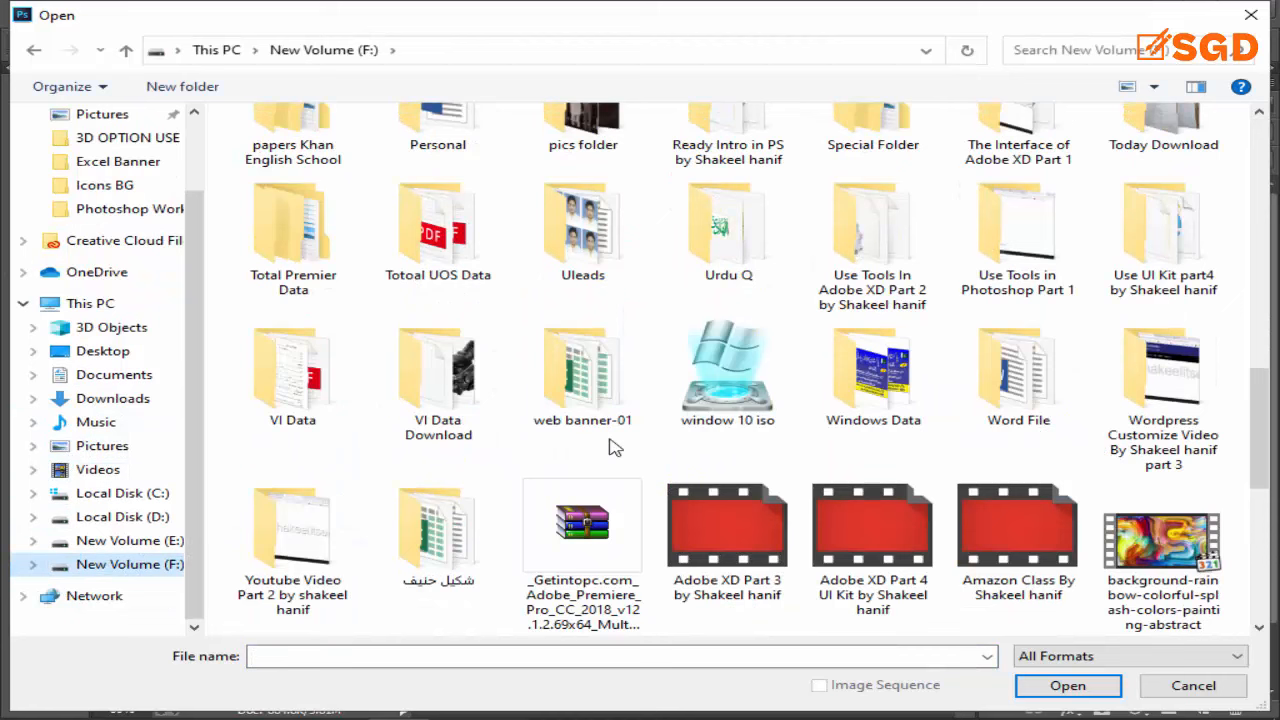
double_click(447, 405)
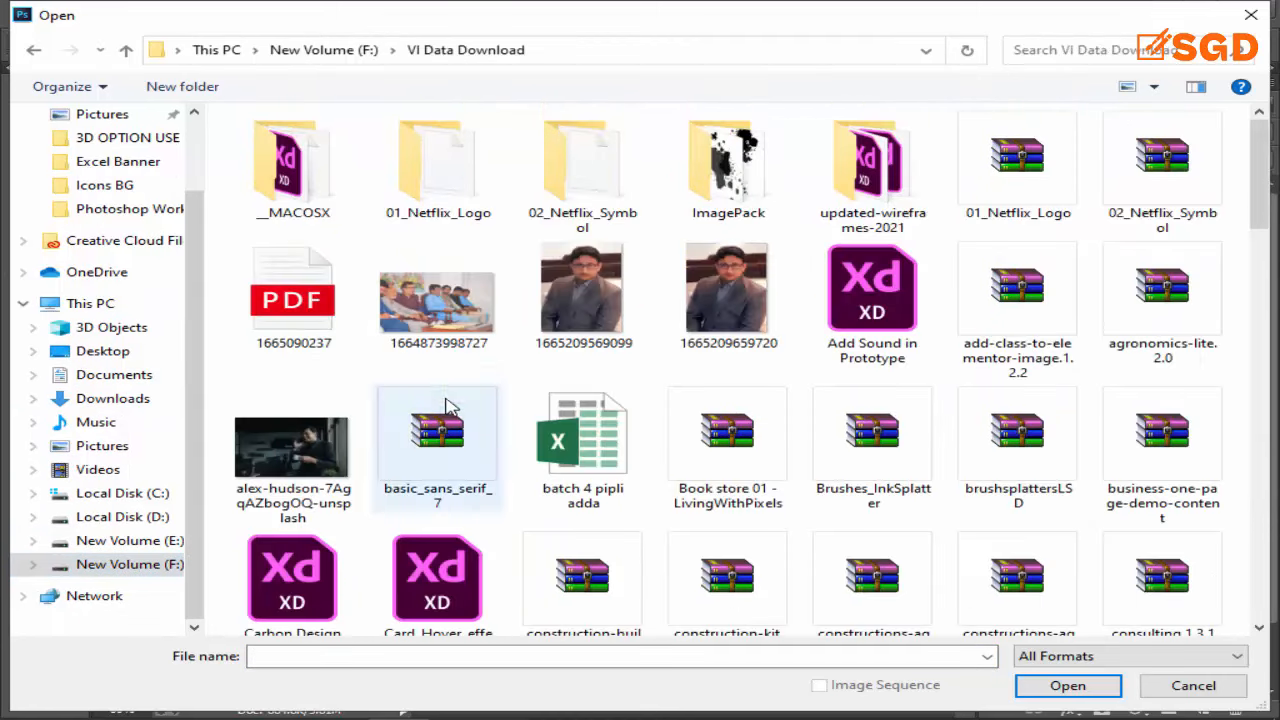
double_click(588, 277)
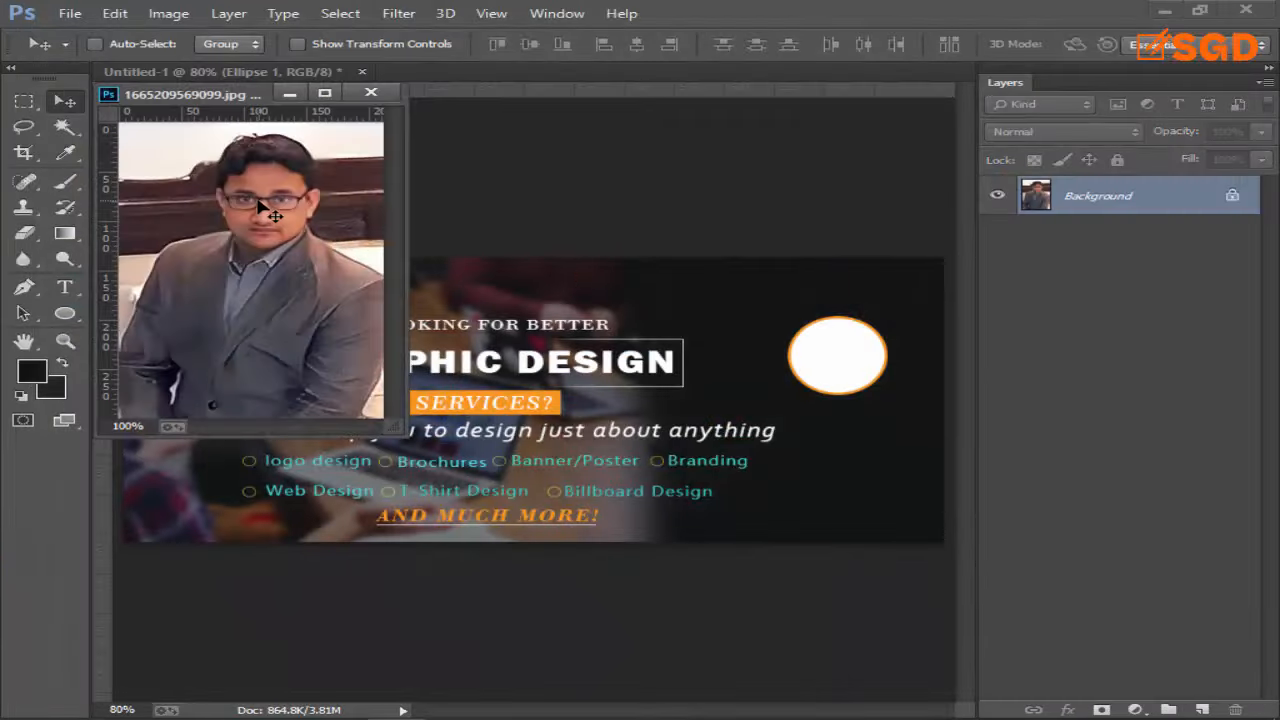
Copy the portrait into the banner over the white circle and clip it to the circle with a clipping mask, centring the face.
left_click_drag(259, 203, 822, 362)
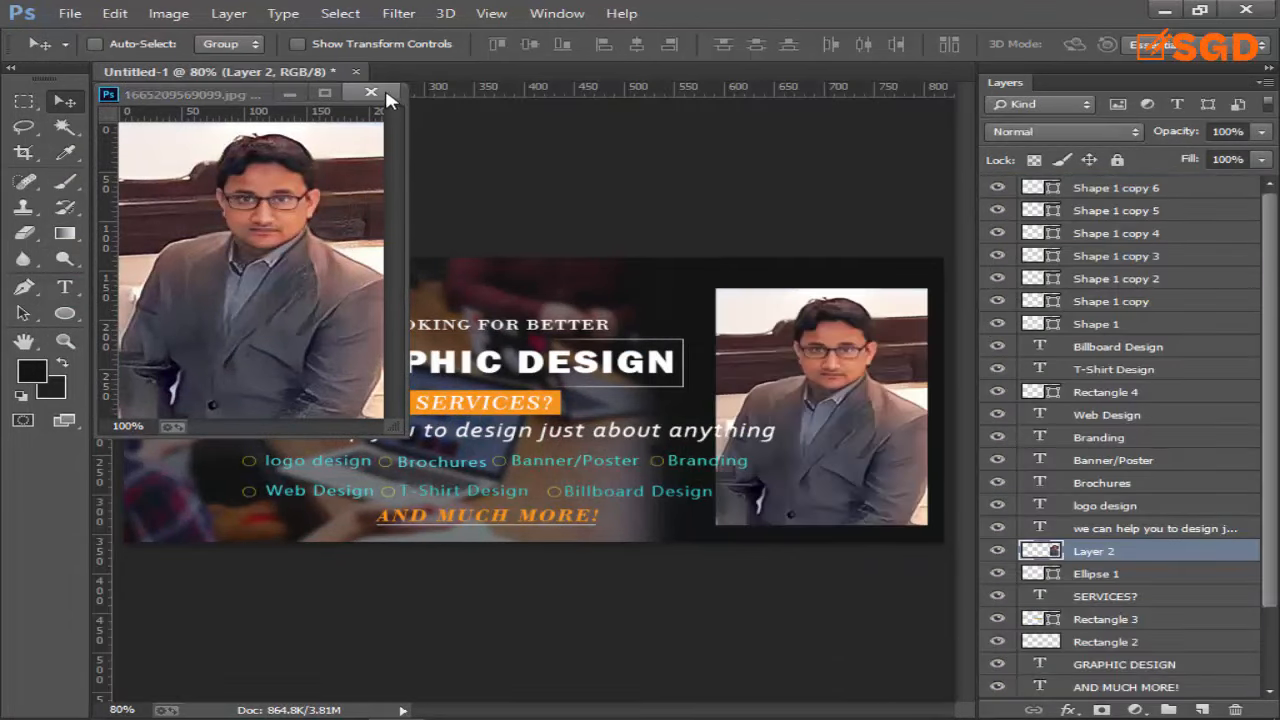
left_click(384, 94)
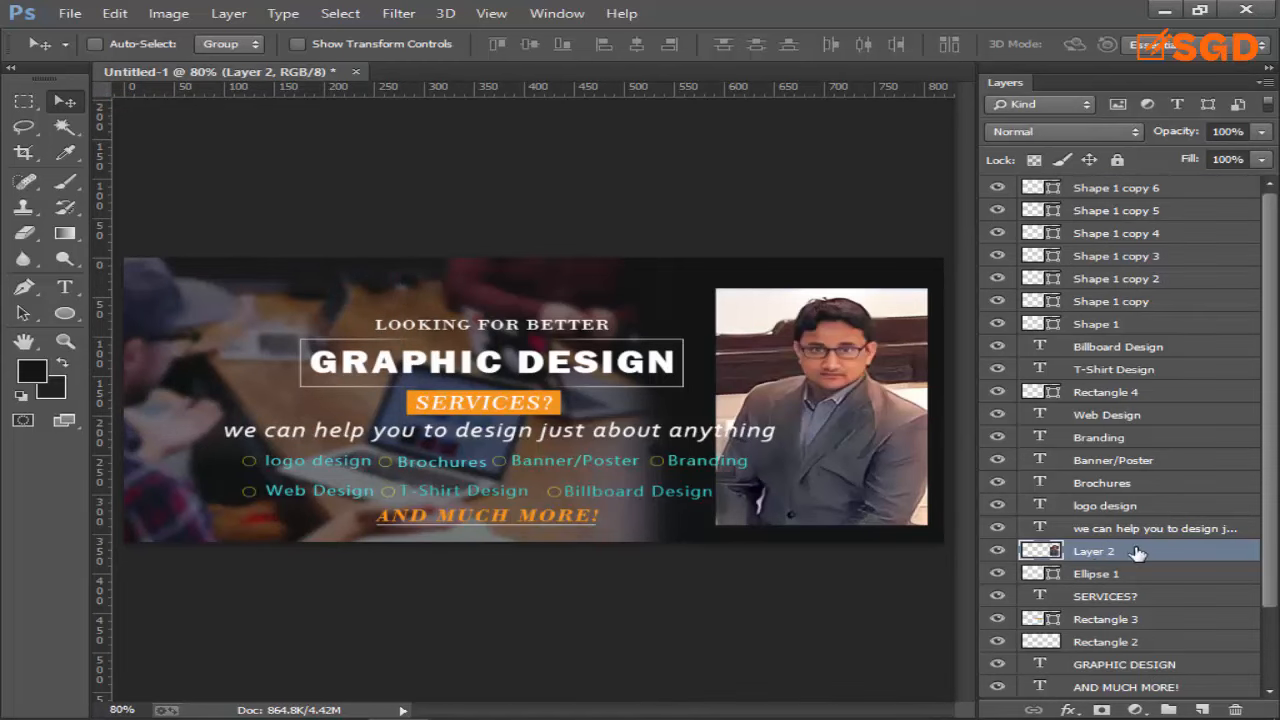
right_click(1108, 554)
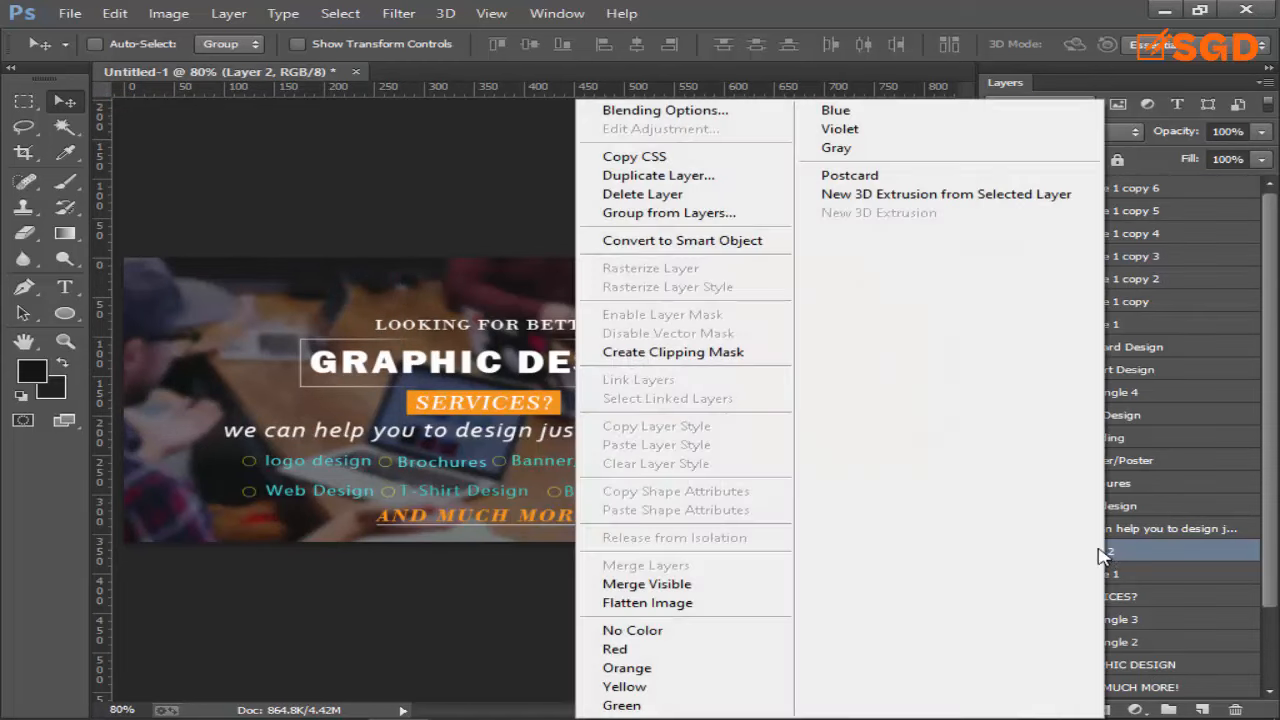
left_click(724, 361)
left_click_drag(828, 330, 835, 362)
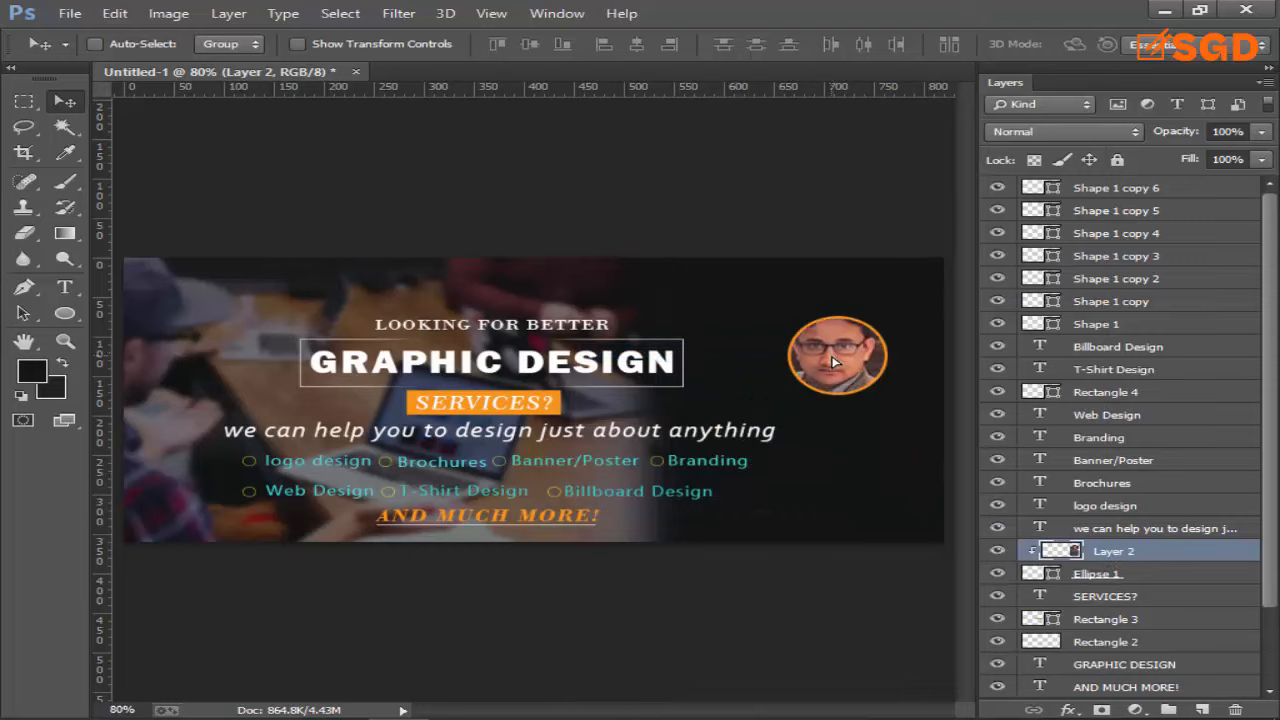
Scale the clipped portrait down to about 64% and move it up about 10 px inside the circle.
key("ctrl+t")
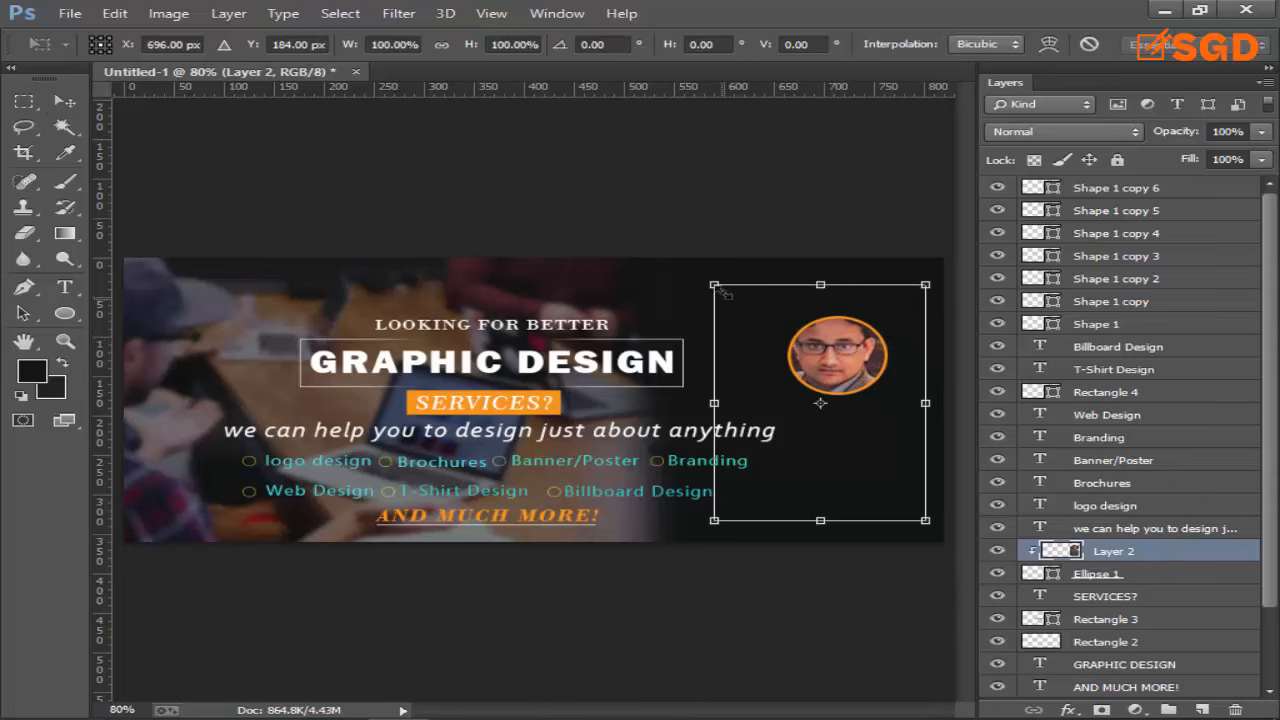
left_click_drag(727, 288, 781, 310)
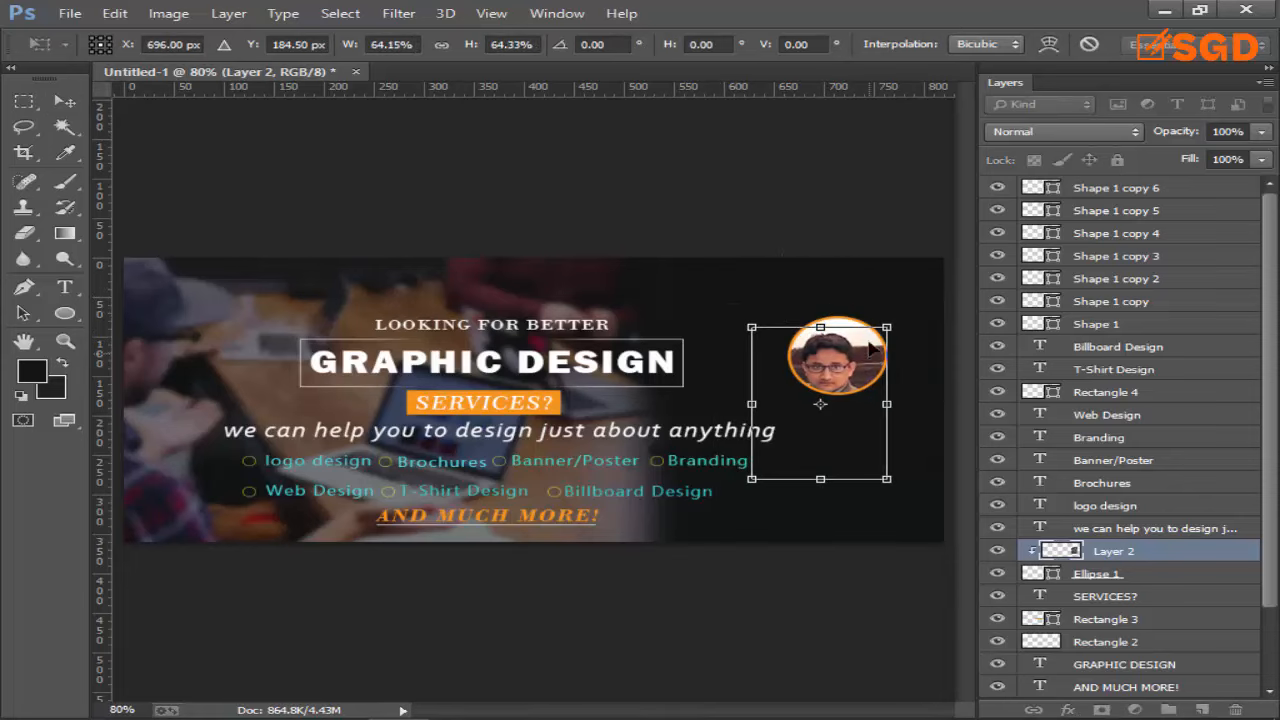
mouse_move(866, 357)
left_mouse_down()
mouse_move(885, 343)
mouse_move(866, 349)
left_mouse_up()
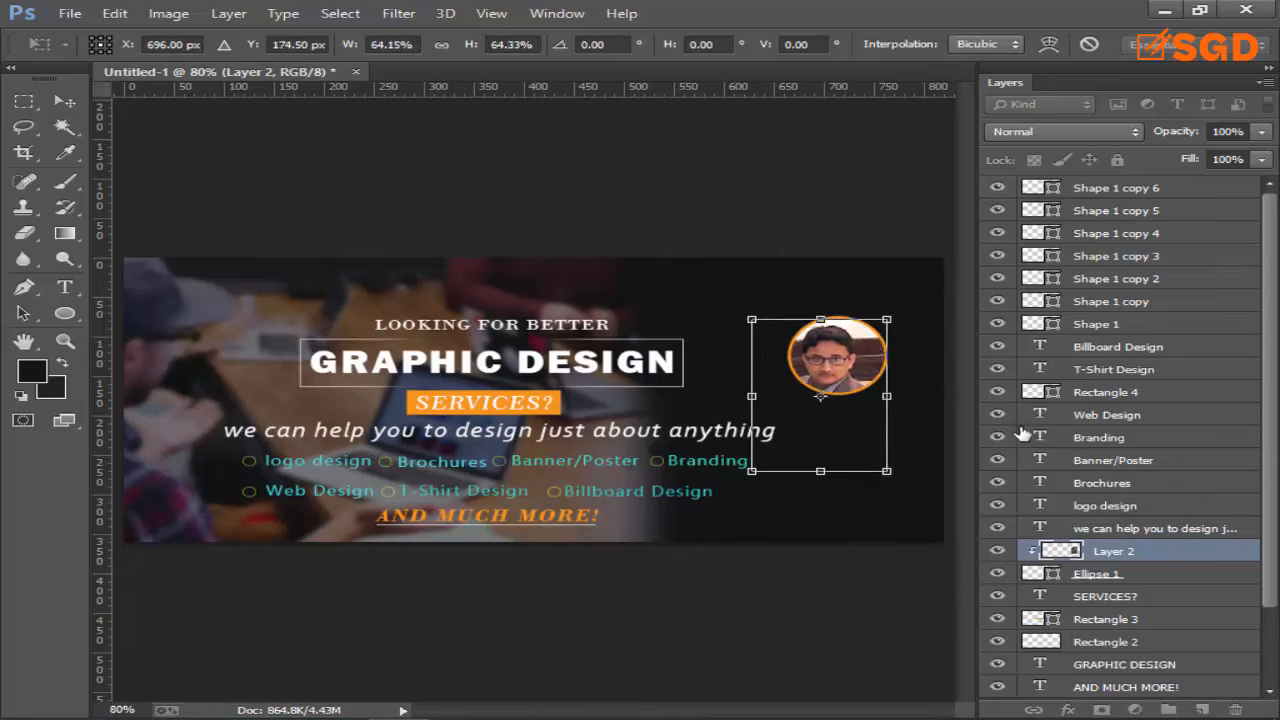
Nudge the portrait about 9 px right and 5 px up inside the circle and apply the transformation.
key("Right")
key("Right")
key("Right")
key("Right")
key("Right")
key("Right")
key("Right")
key("Right")
key("Up")
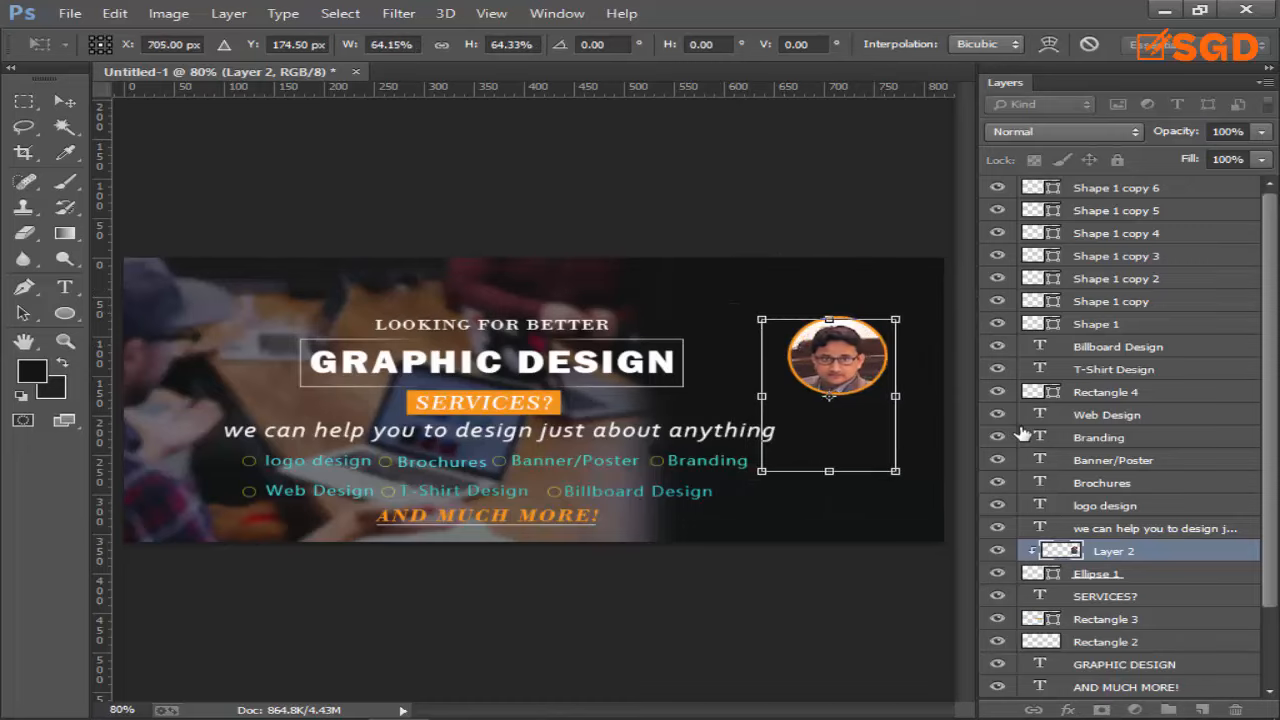
key("Up")
key("Up")
key("Up")
key("Up")
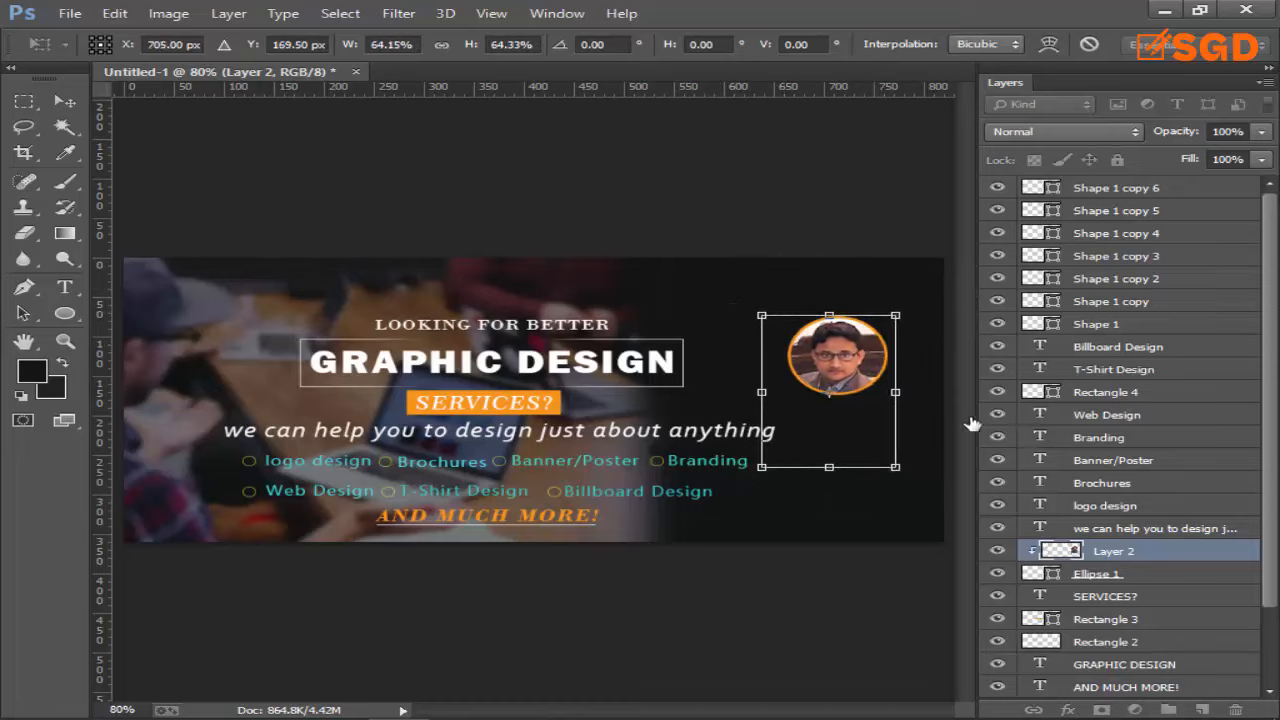
left_click(64, 101)
left_click(515, 291)
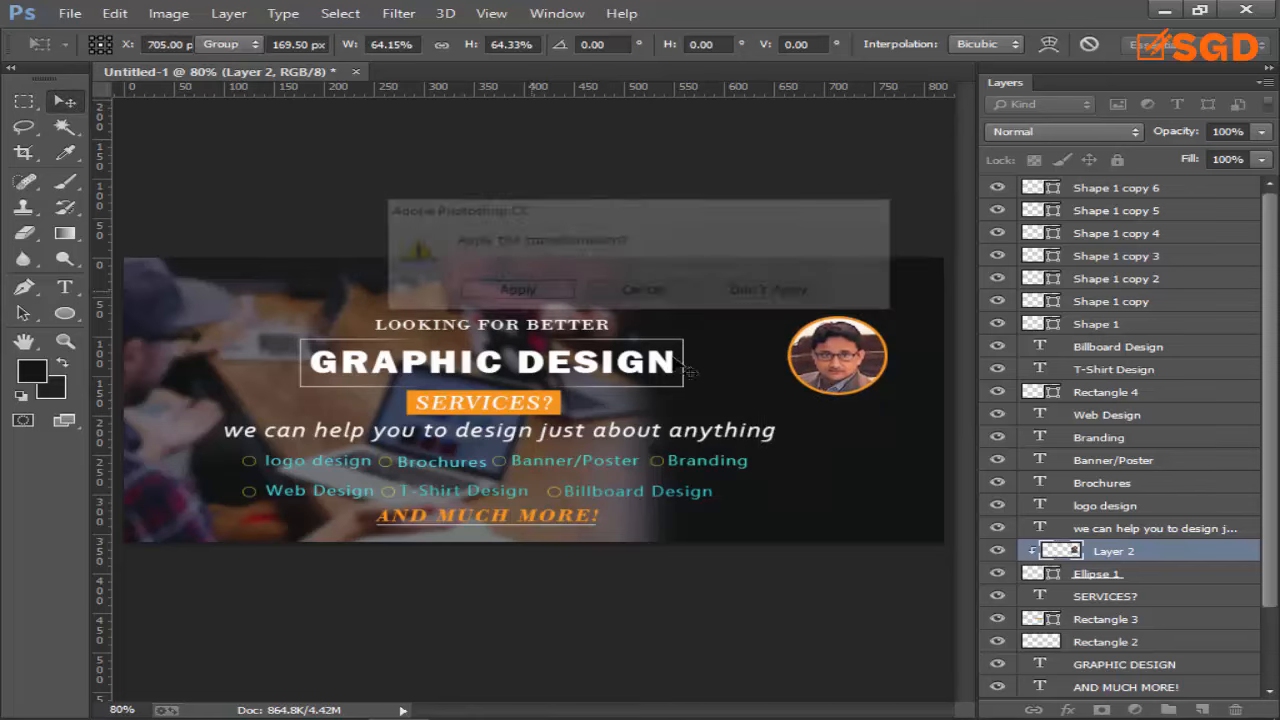
Move the portrait and its ring together to above the LOOKING FOR BETTER line, scale both to about 65%, and apply the transformation.
left_click(1095, 575, "shift")
left_click_drag(869, 359, 546, 296)
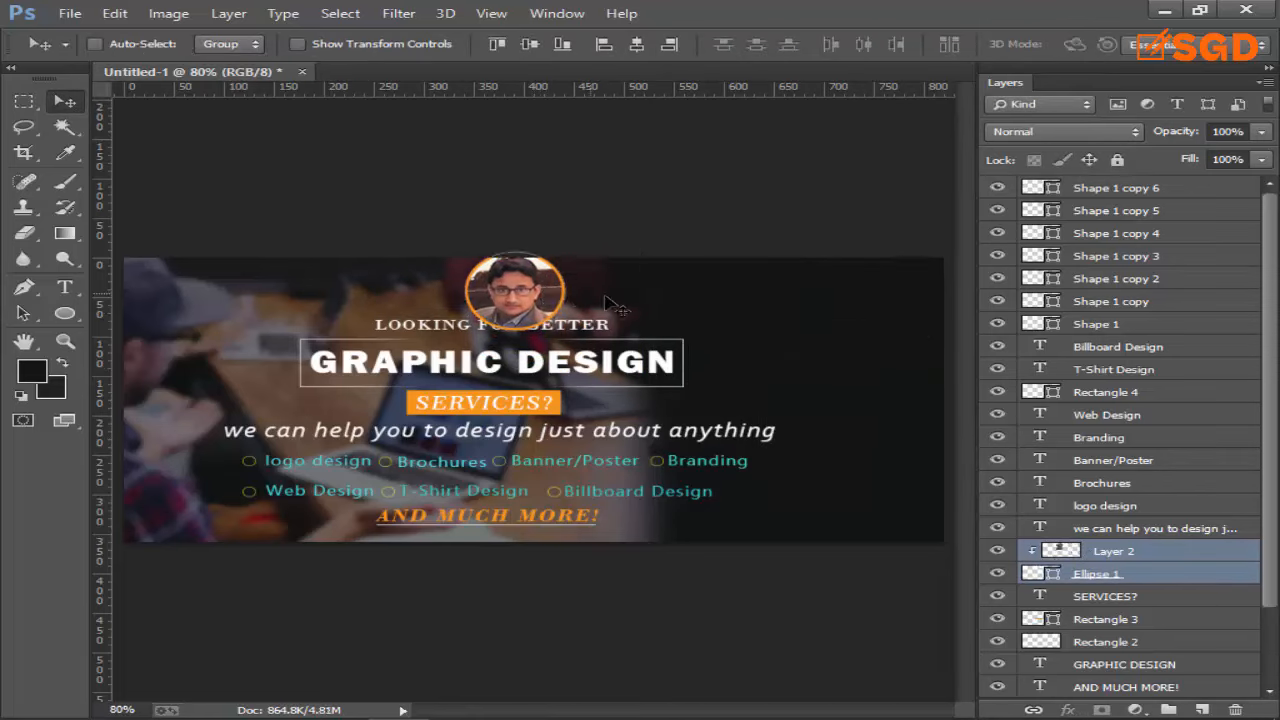
key("ctrl+t")
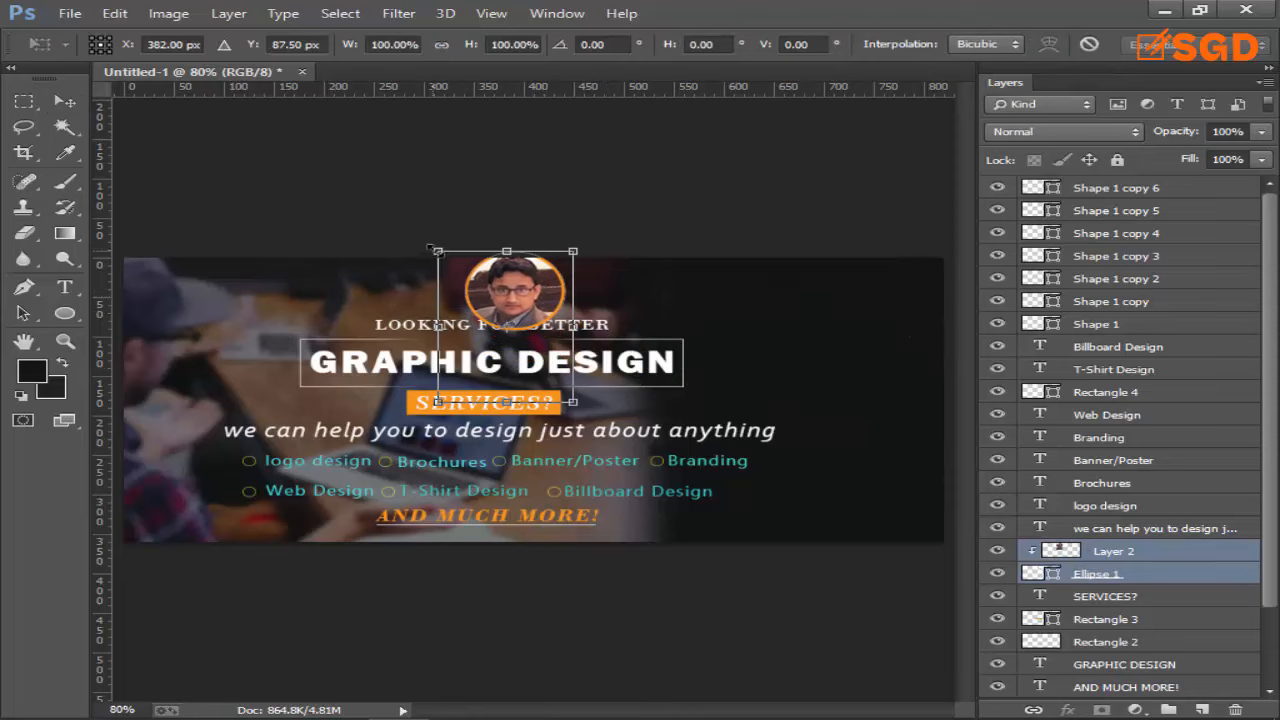
left_click_drag(430, 247, 456, 273)
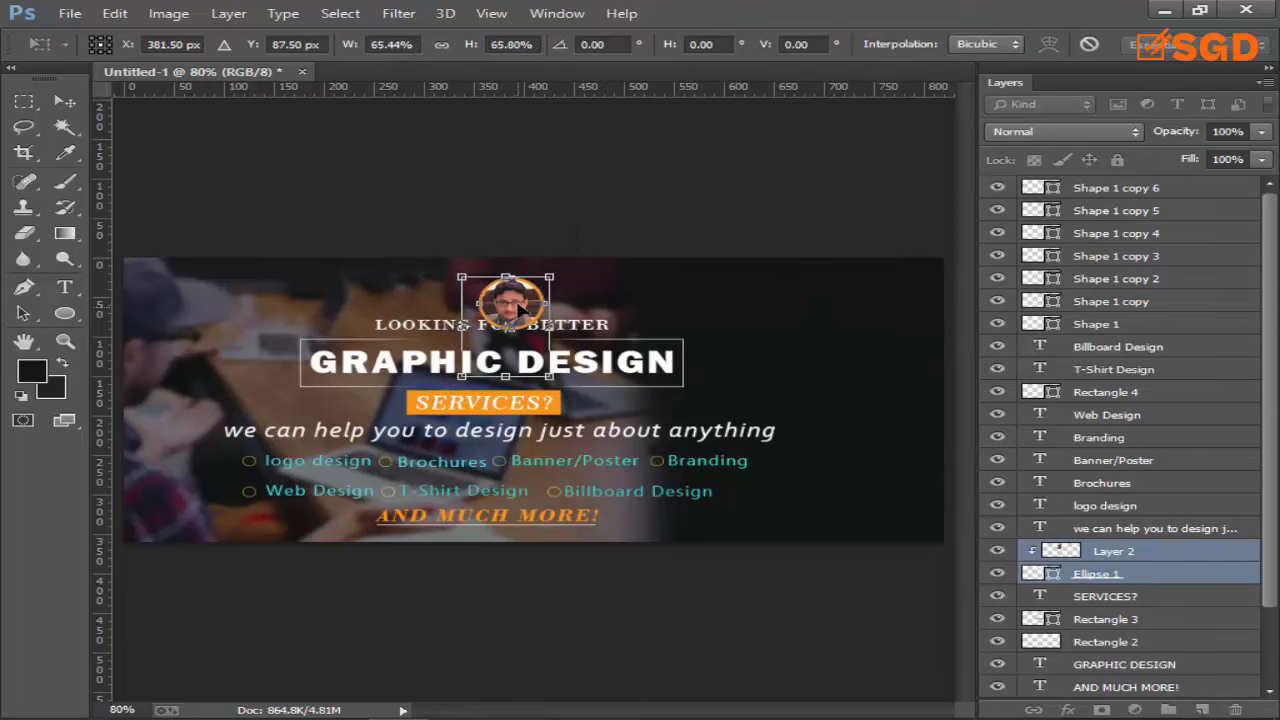
left_click_drag(520, 312, 514, 295)
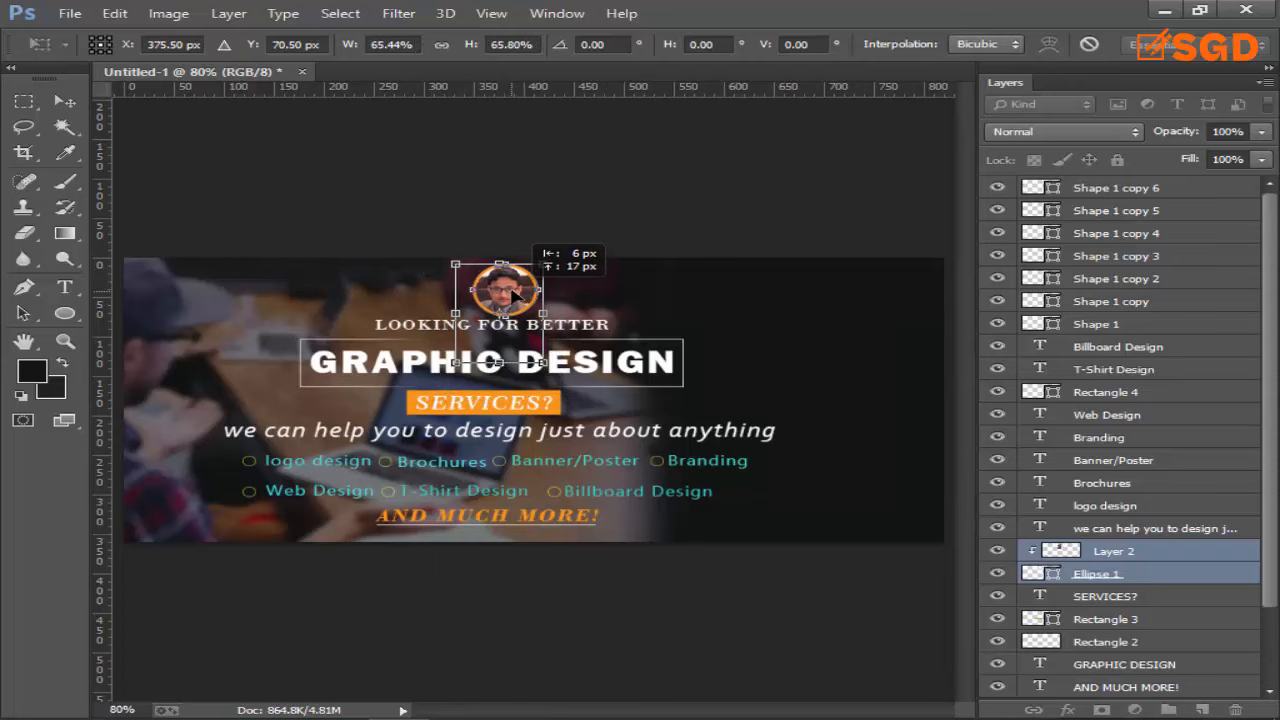
left_click(64, 101)
left_click(488, 290)
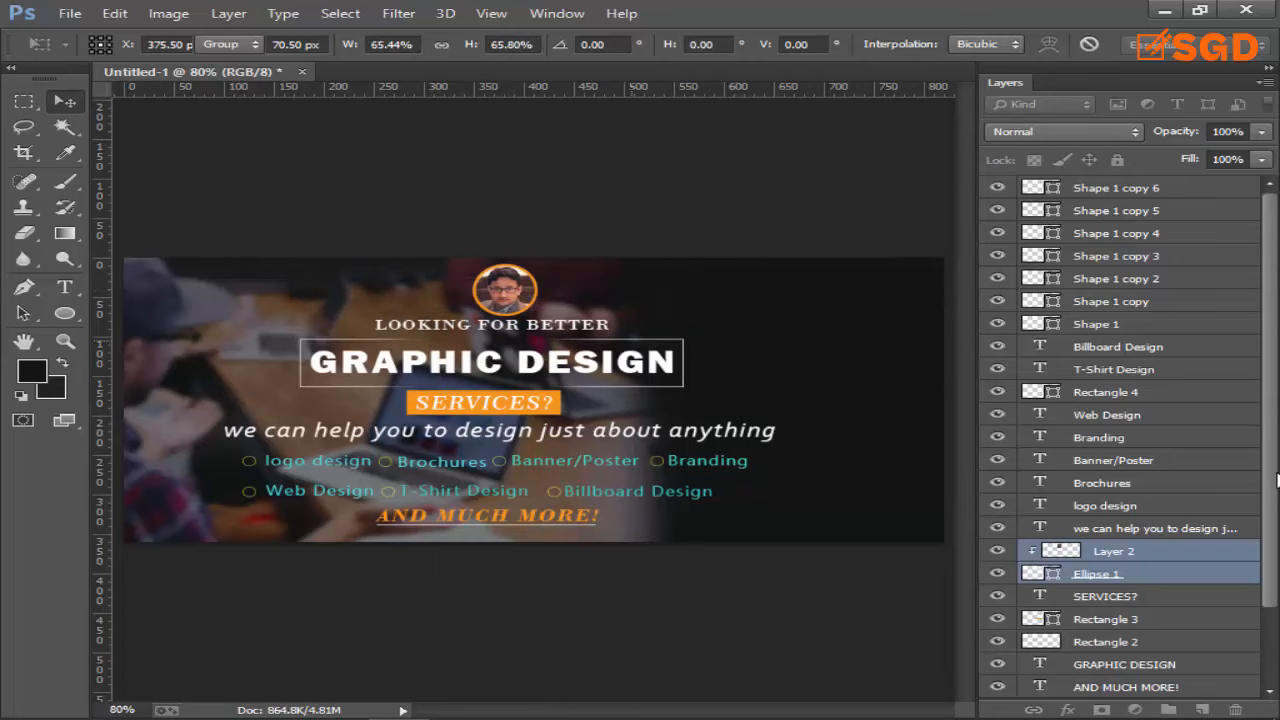
Fine-tune the position of the ringed portrait so it sits centred just above the LOOKING FOR BETTER line.
key("Right")
key("Up")
key("Up")
key("Up")
key("Up")
key("Right")
key("Right")
key("Right")
key("Right")
key("Right")
key("Right")
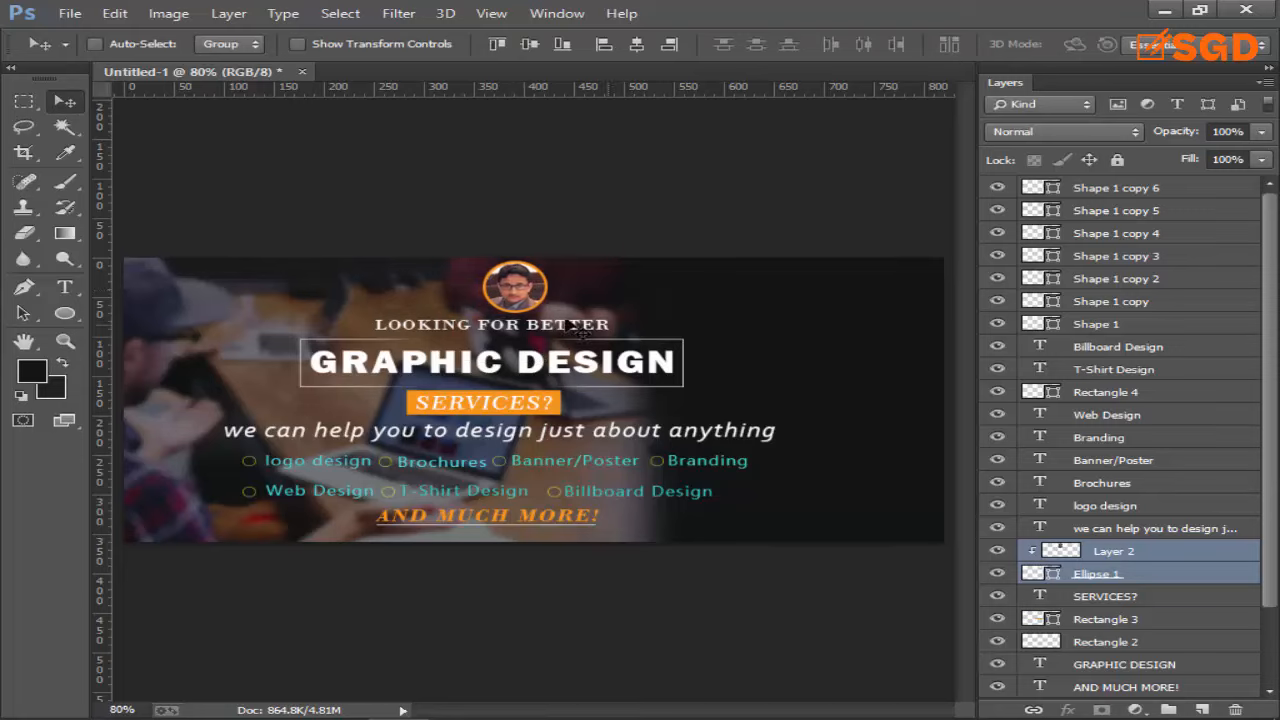
mouse_move(507, 280)
left_mouse_down()
mouse_move(270, 311)
mouse_move(160, 305)
mouse_move(925, 294)
mouse_move(492, 283)
left_mouse_up()
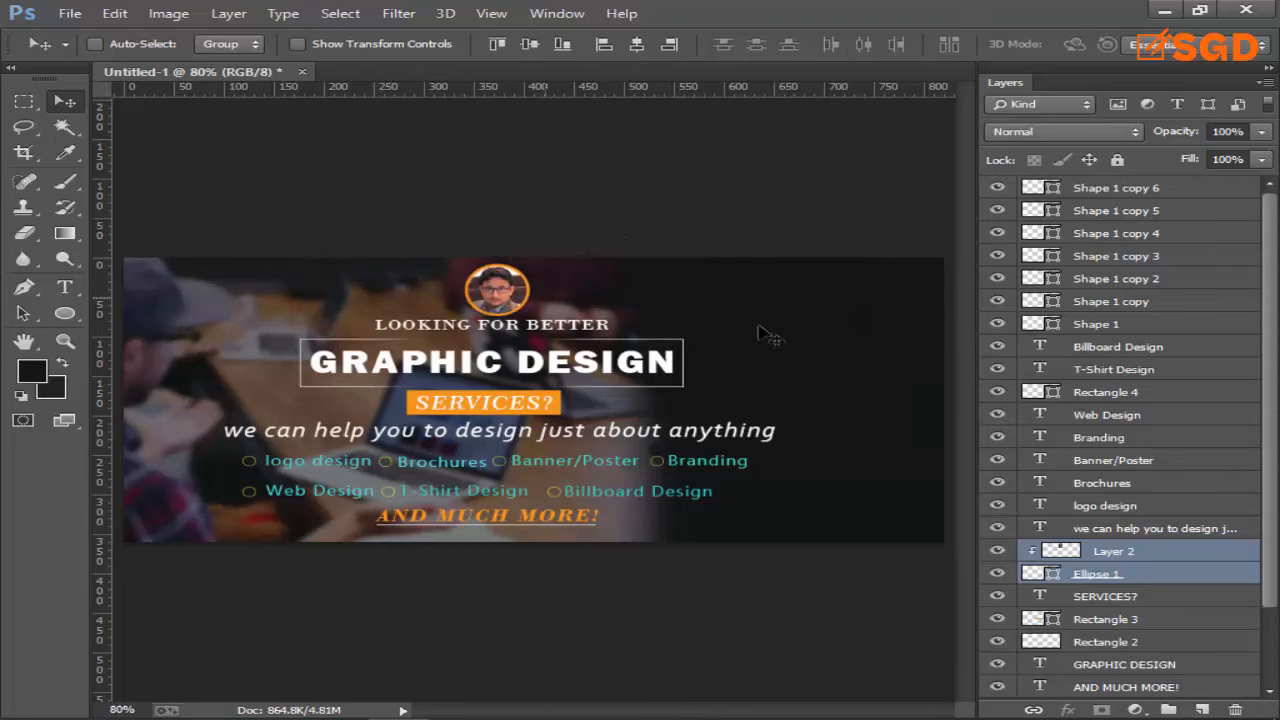
key("Up")
key("Up")
key("Right")
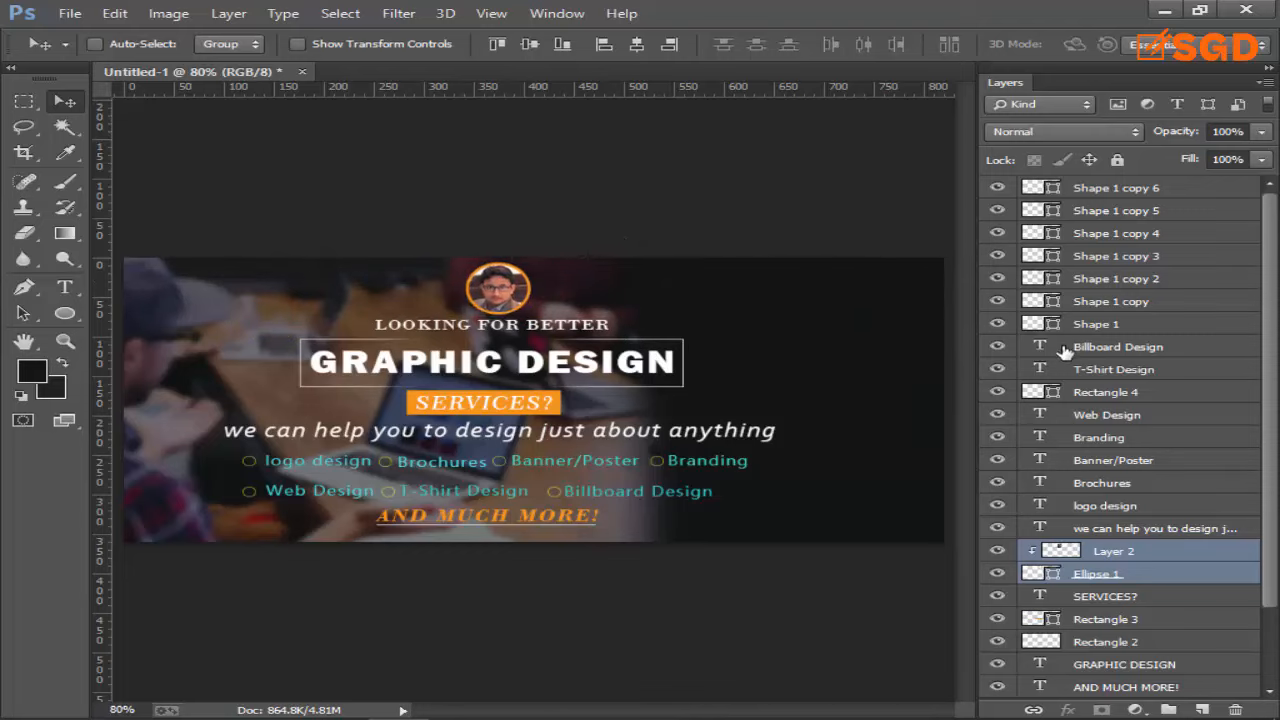
key("Right")
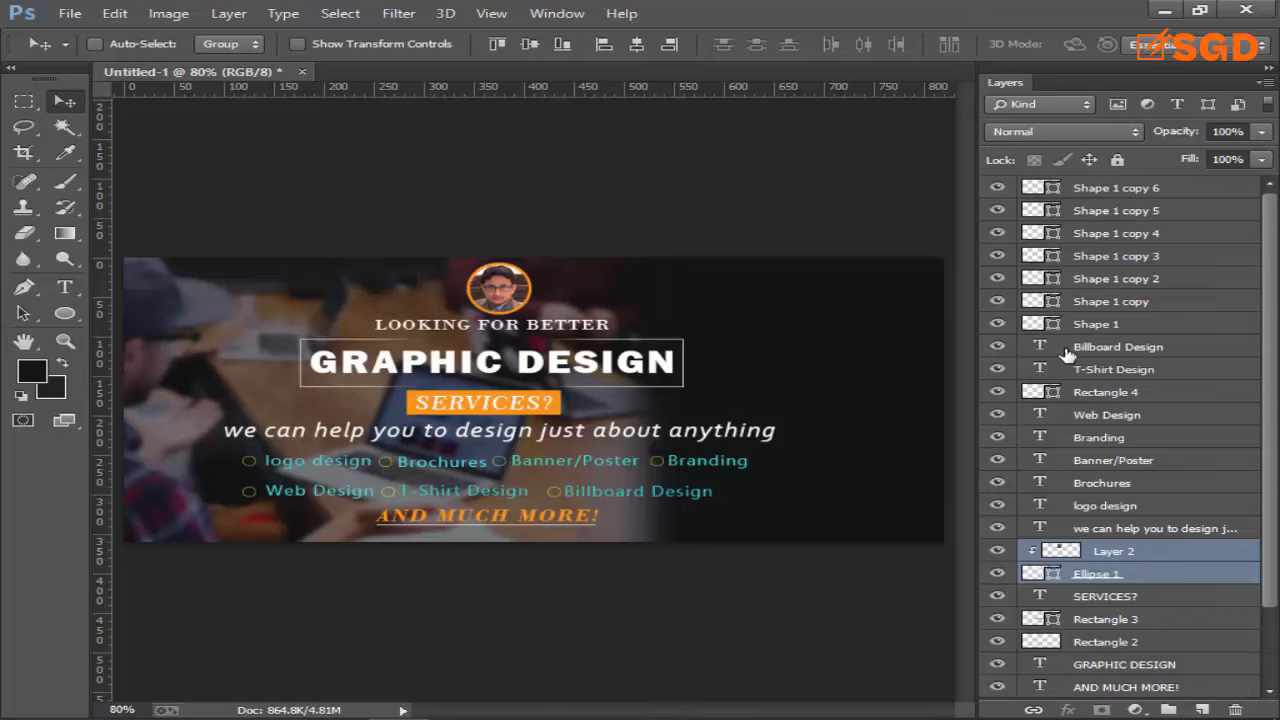
Recolour only the word DESIGN in the GRAPHIC DESIGN headline to orange f7941d.
scroll(1108, 614, "down", 2)
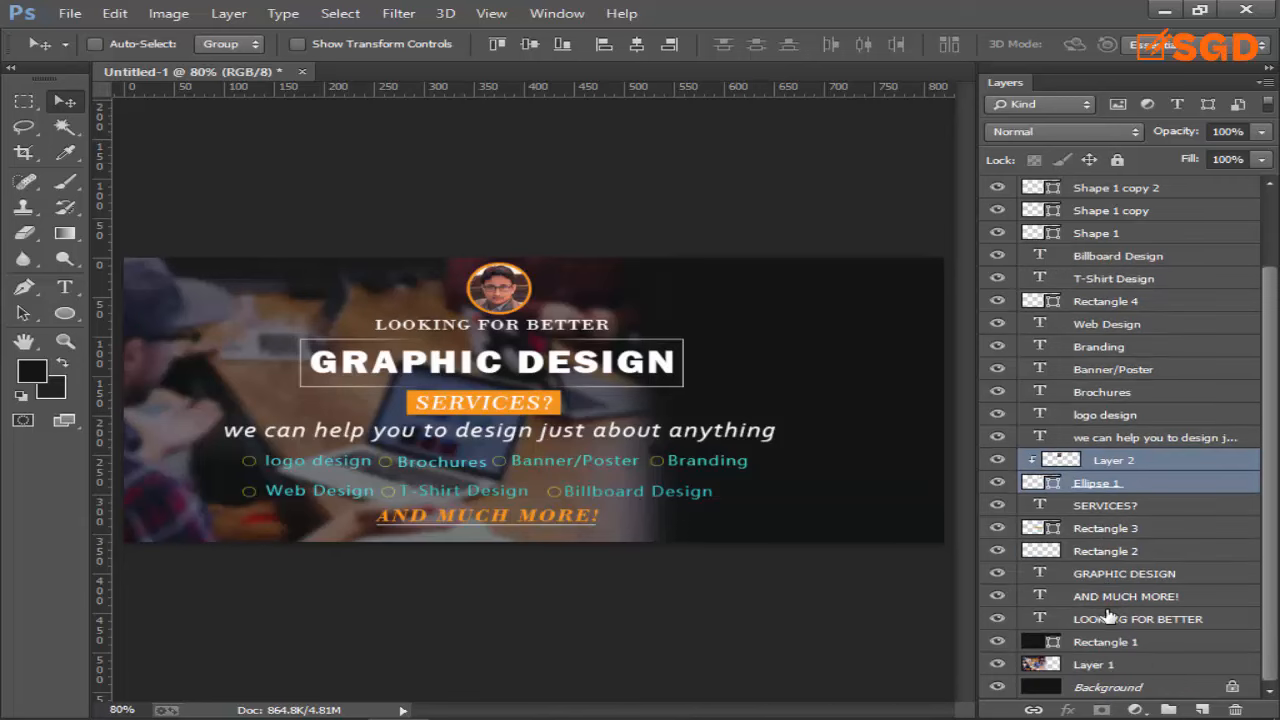
double_click(1043, 573)
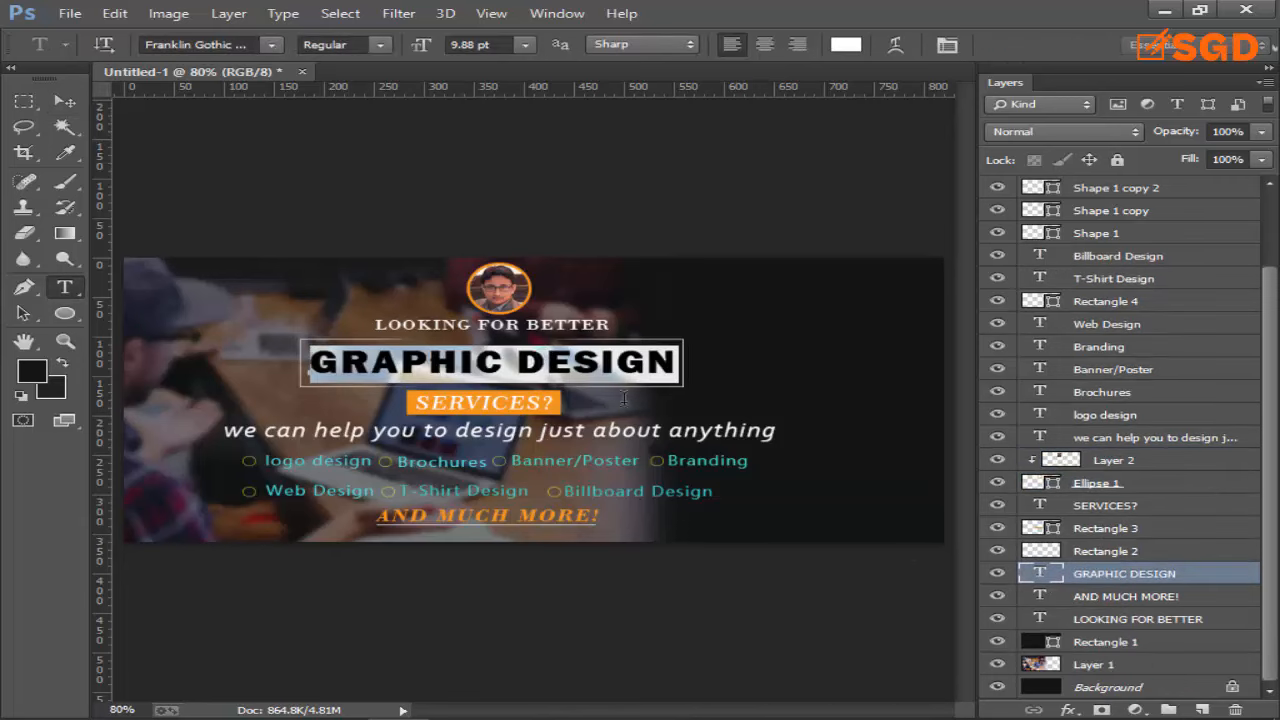
left_click_drag(518, 362, 686, 362)
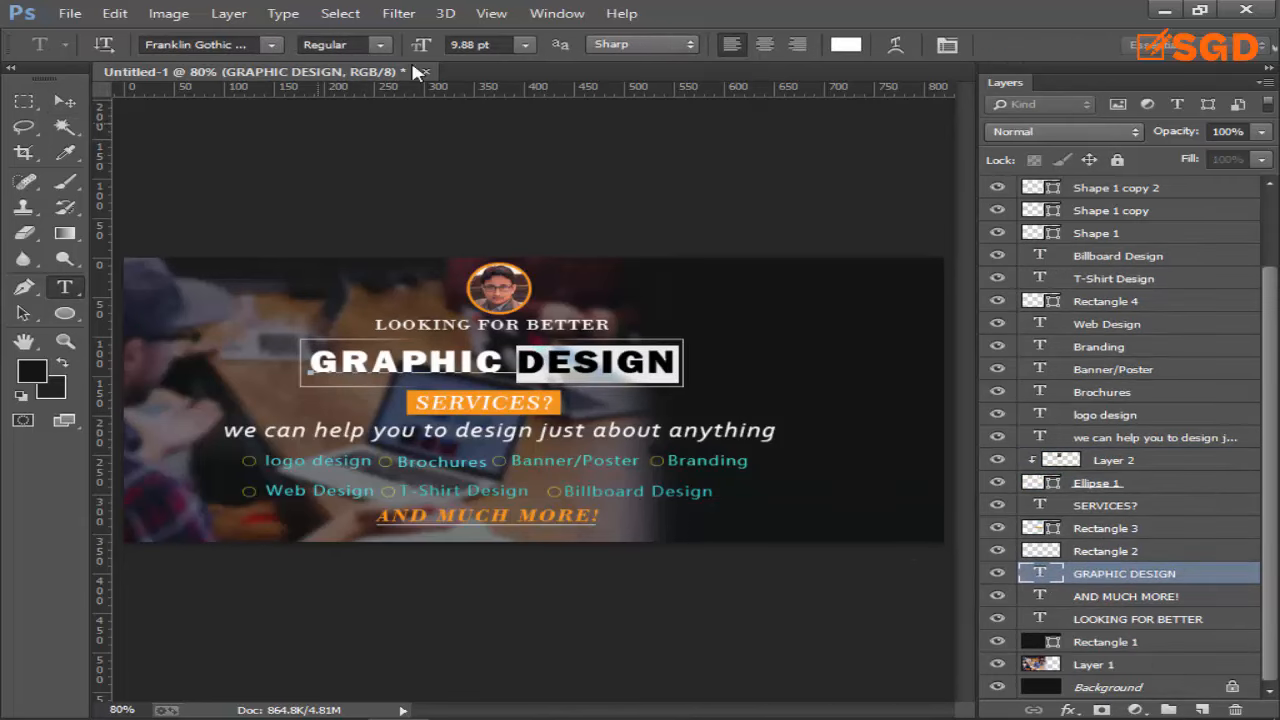
left_click(846, 44)
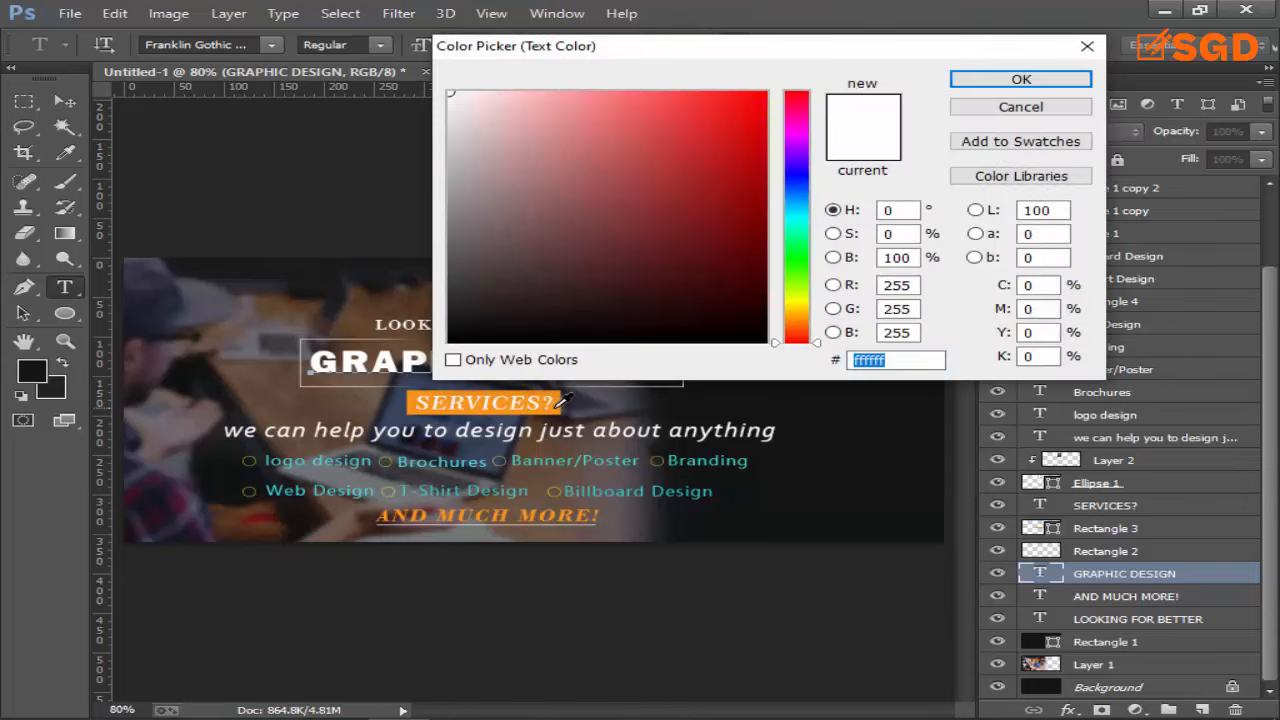
type("f7941d")
left_click_drag(516, 47, 640, 262)
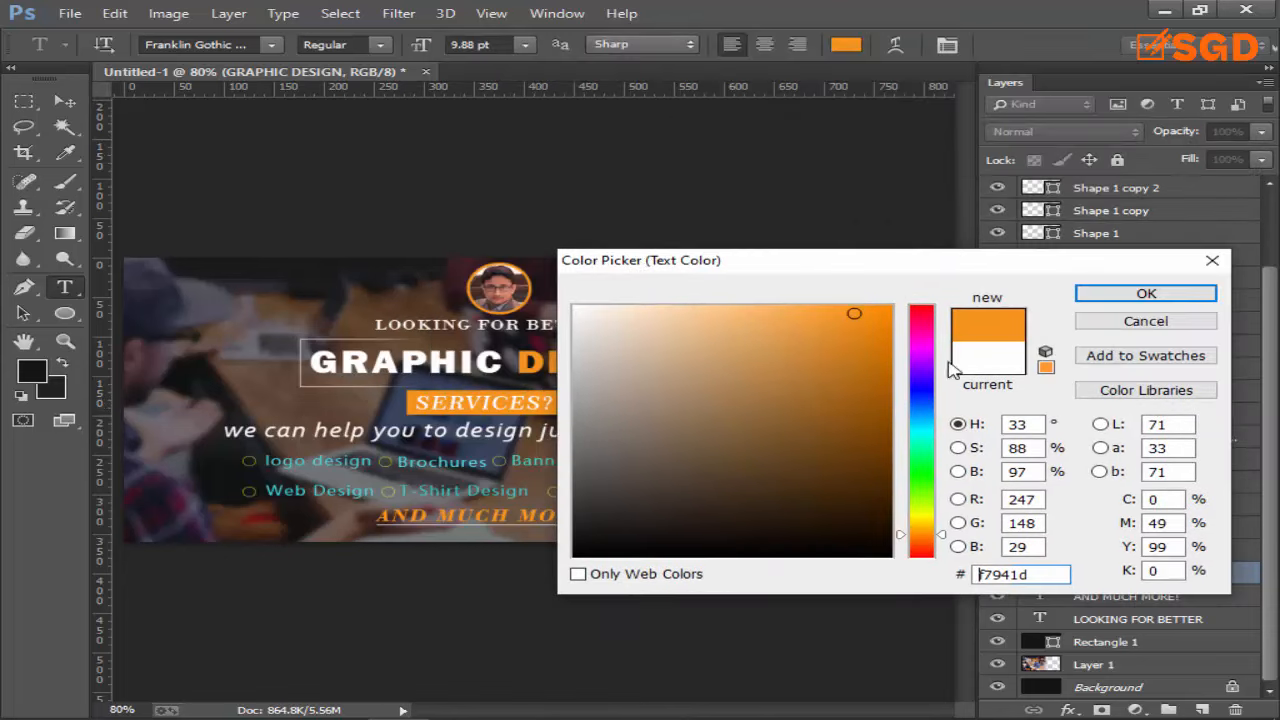
left_click(1146, 293)
left_click(64, 101)
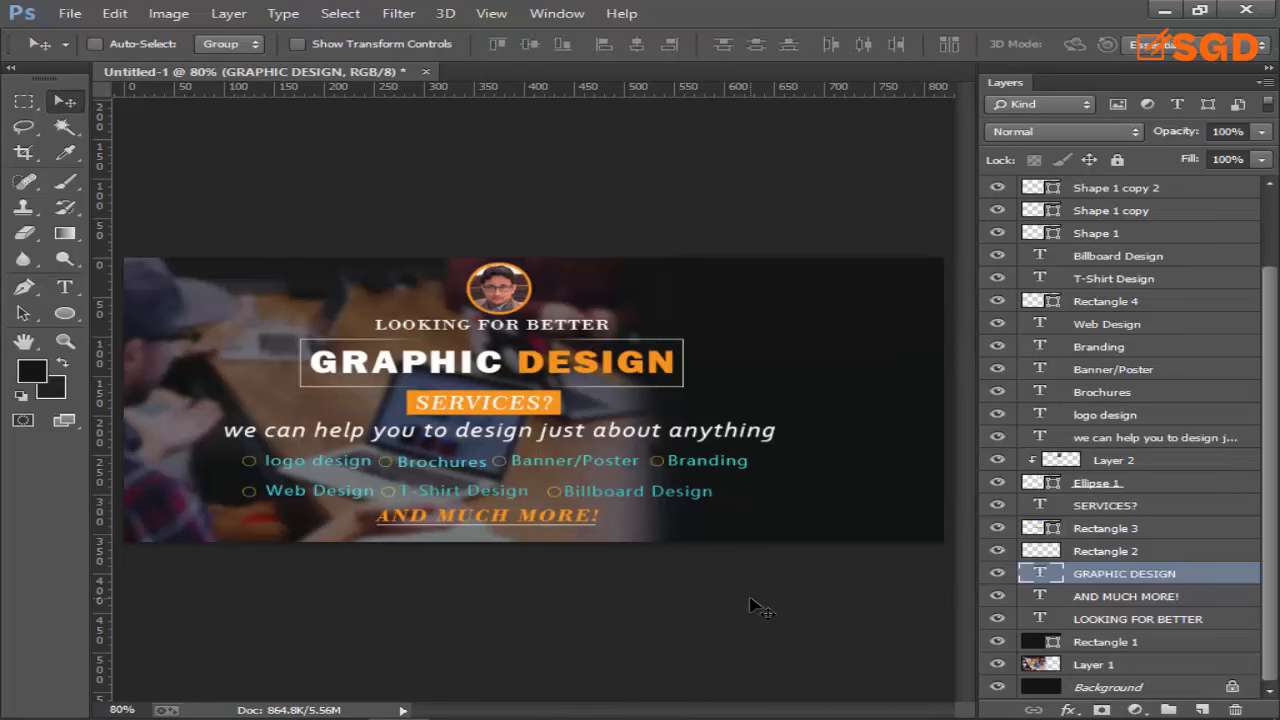
Add a new text layer reading SGD in the dark area on the banner's upper right.
key("ctrl+minus")
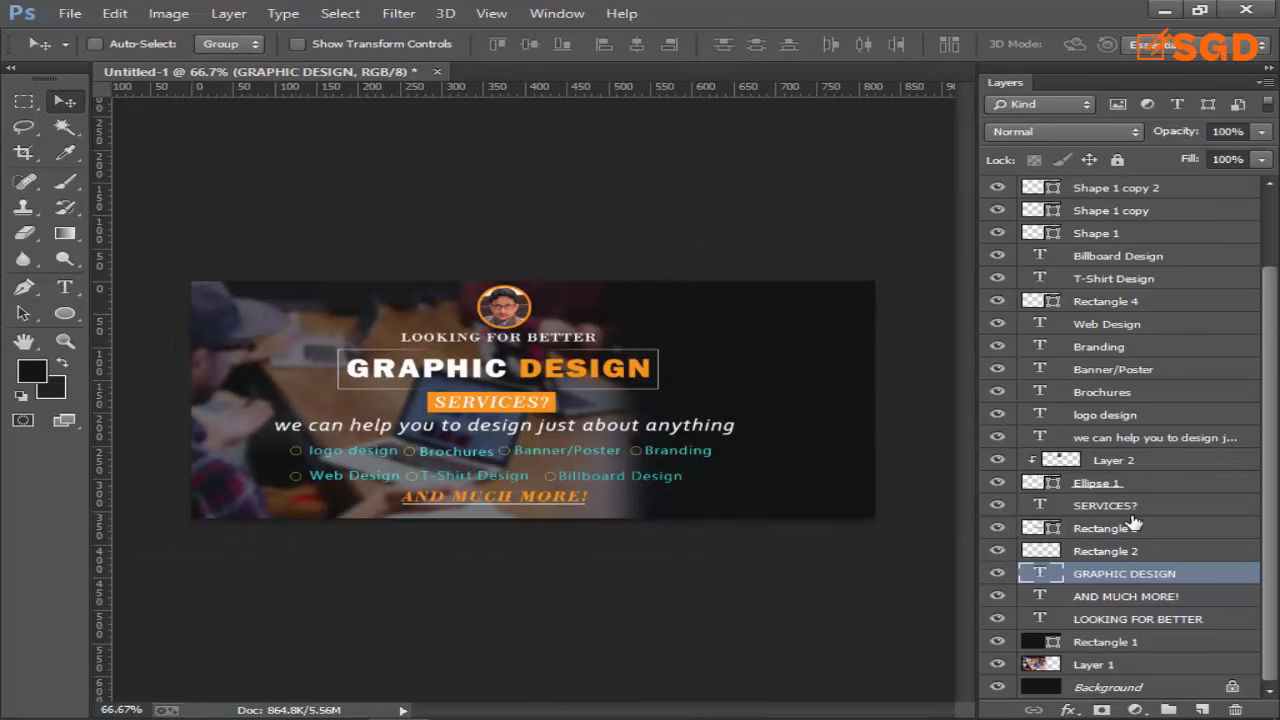
scroll(1135, 524, "up", 1)
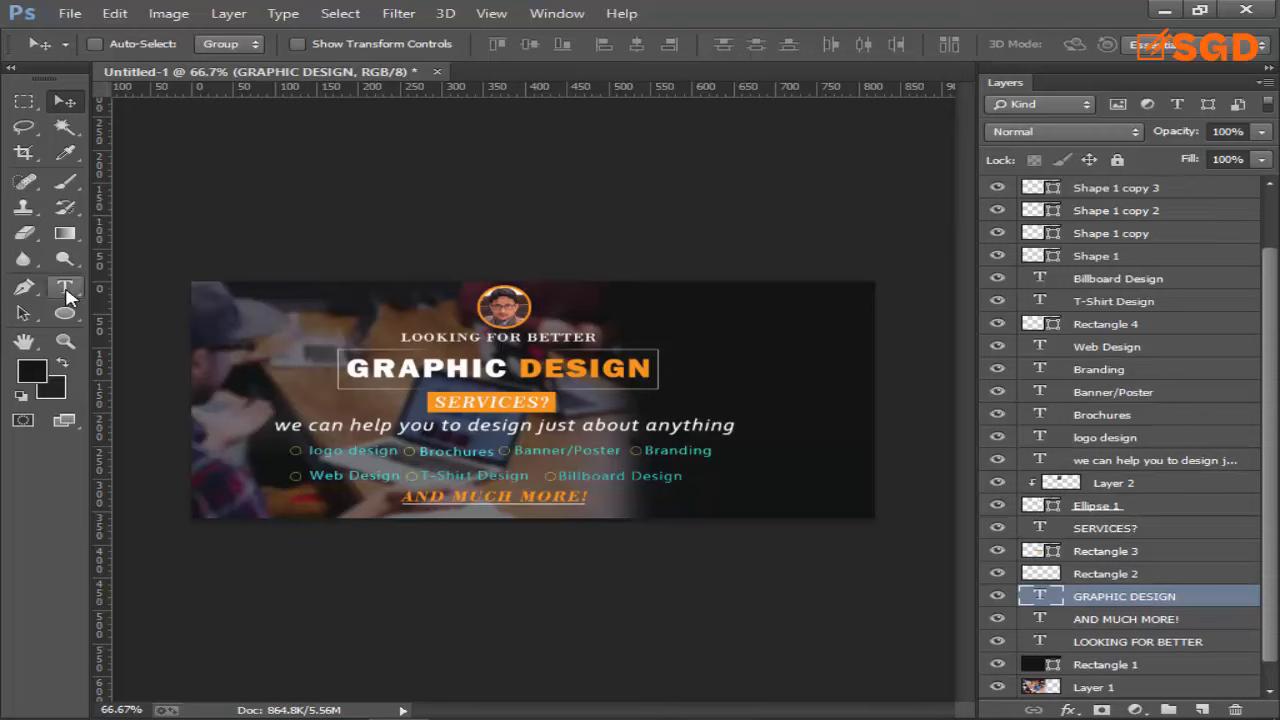
left_click(64, 287)
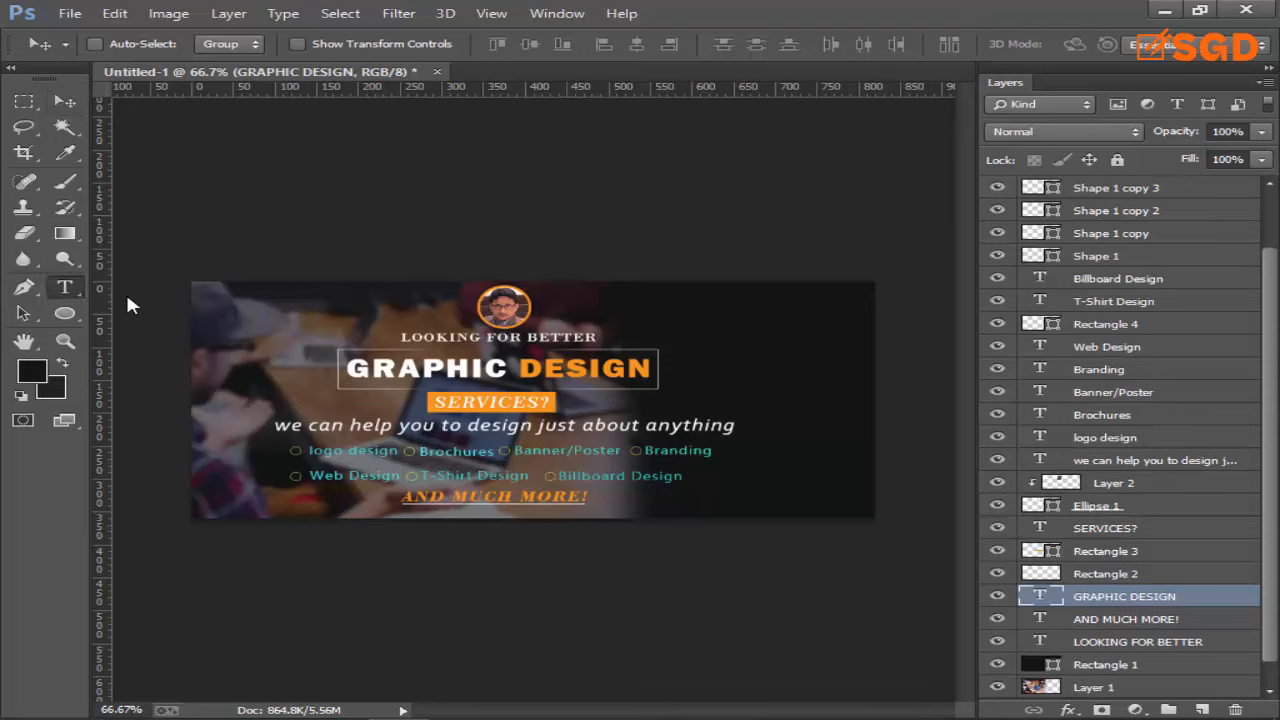
left_click(689, 318)
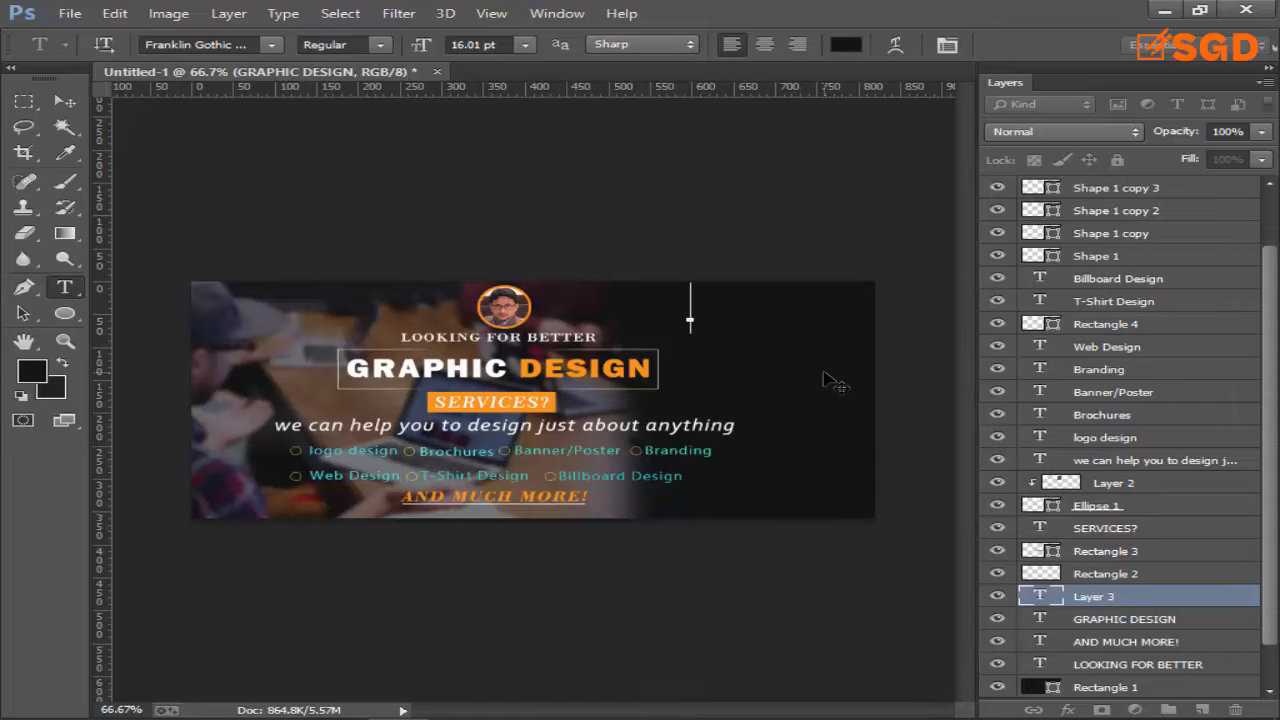
type("_______________________")
Set the SGD text's colour to orange e1871d, sampled from the word DESIGN in the headline.
key("shift+Left")
key("shift+Left")
key("shift+Left")
key("shift+Left")
key("shift+Left")
key("shift+Left")
key("shift+Left")
key("shift+Left")
key("shift+Left")
key("shift+Left")
key("shift+Left")
key("shift+Left")
key("shift+Left")
key("shift+Left")
key("shift+Left")
key("shift+Left")
key("shift+Left")
key("shift+Left")
key("shift+Left")
key("shift+Left")
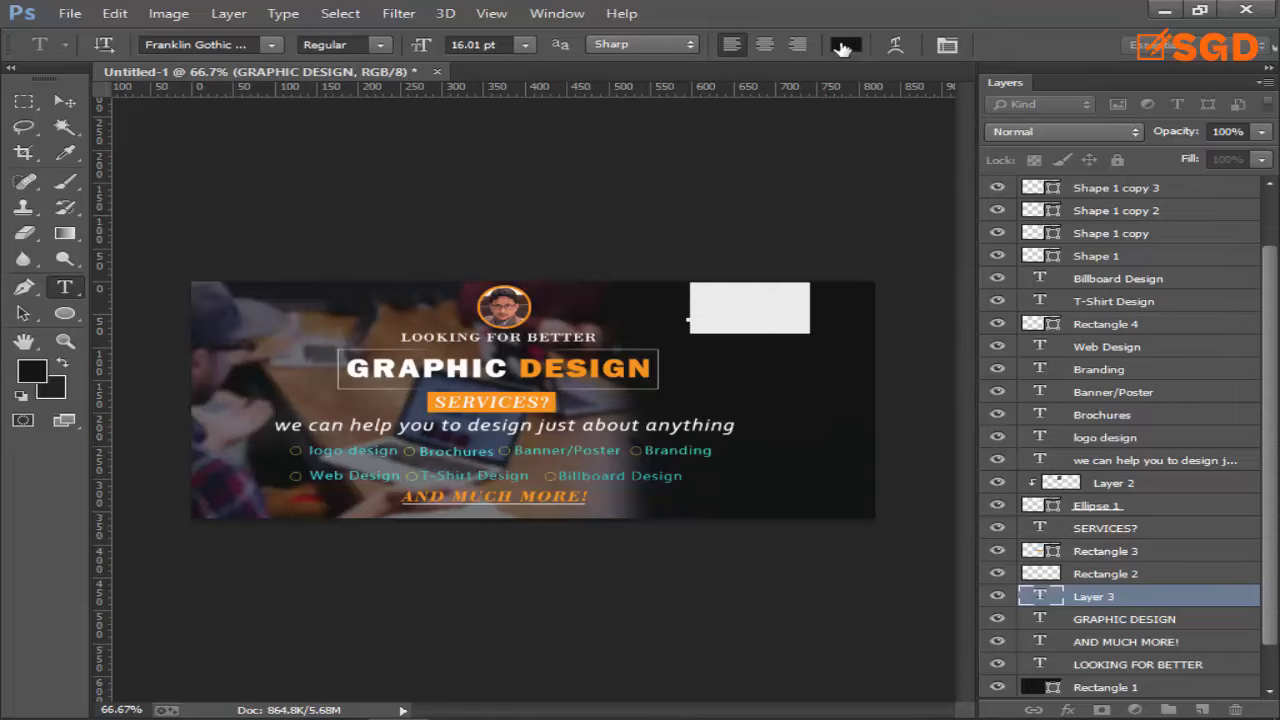
left_click(845, 44)
left_click_drag(670, 268, 743, 394)
left_click_drag(711, 476, 557, 430)
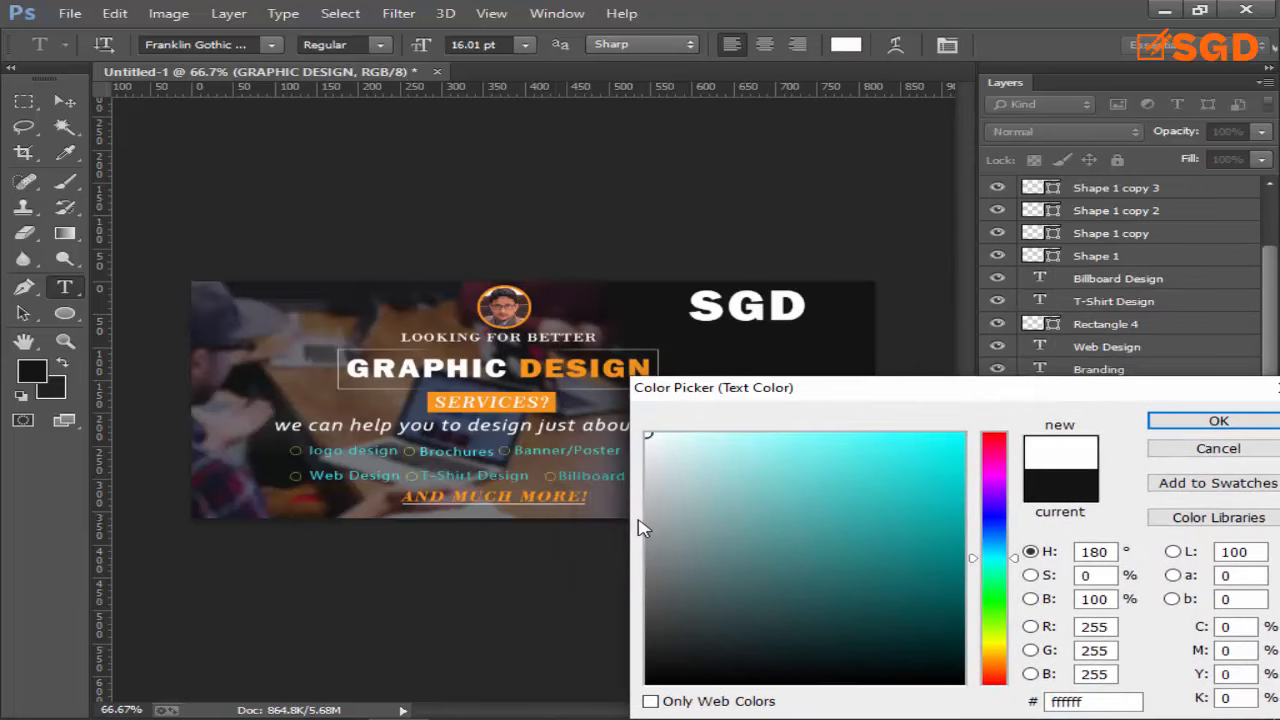
left_click(997, 641)
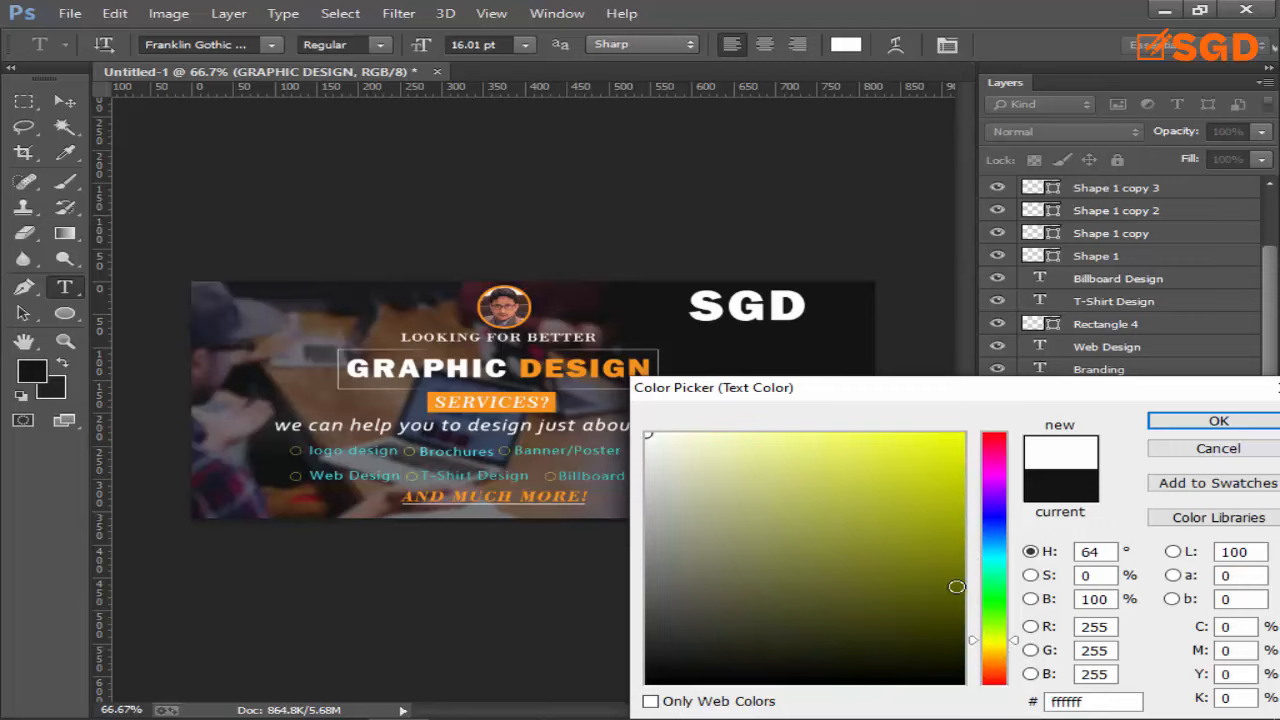
left_click(866, 457)
left_click(860, 466)
left_click_drag(681, 456, 650, 438)
left_click(563, 369)
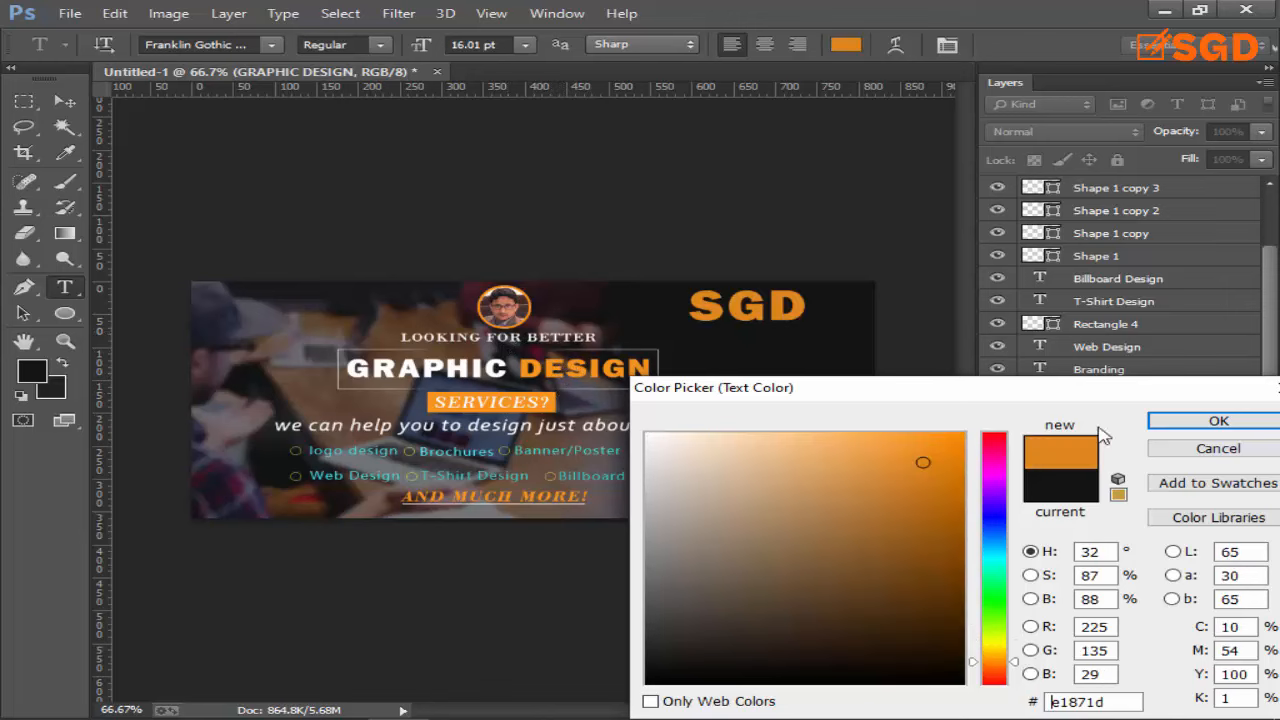
left_click(1166, 421)
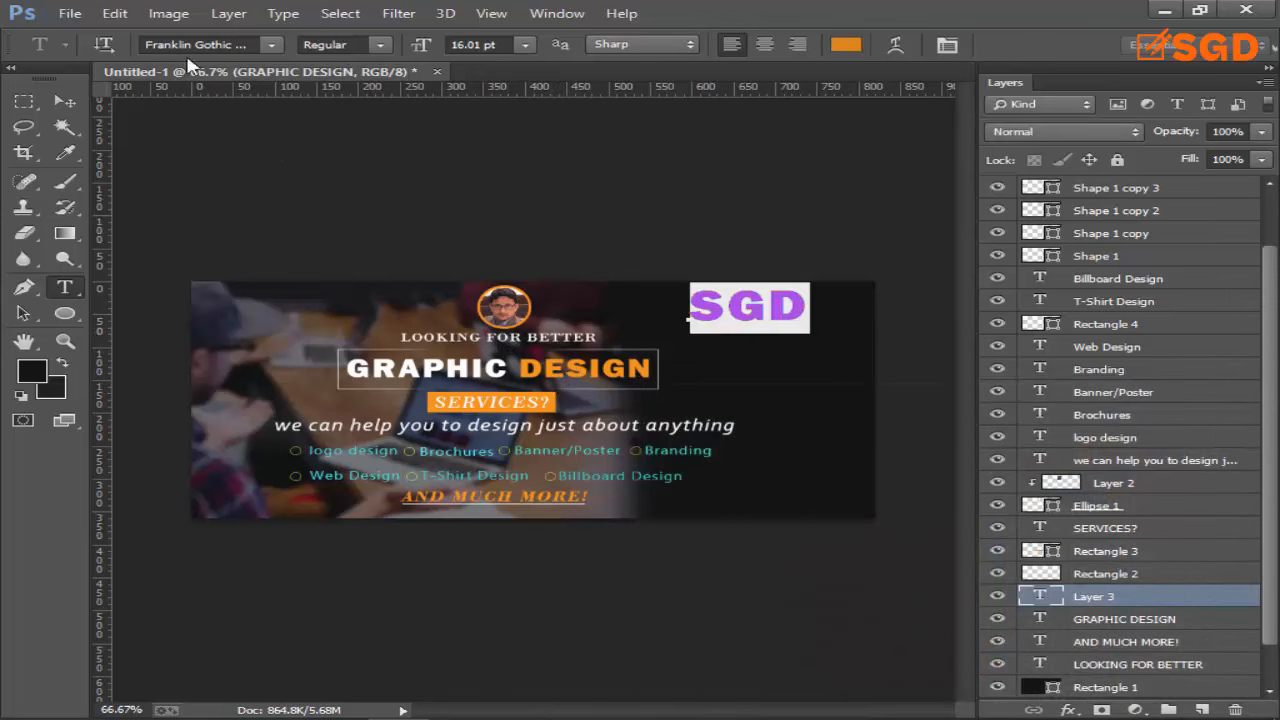
Change the SGD text's font to a slightly lighter Franklin Gothic variant and commit the text.
left_click(270, 47)
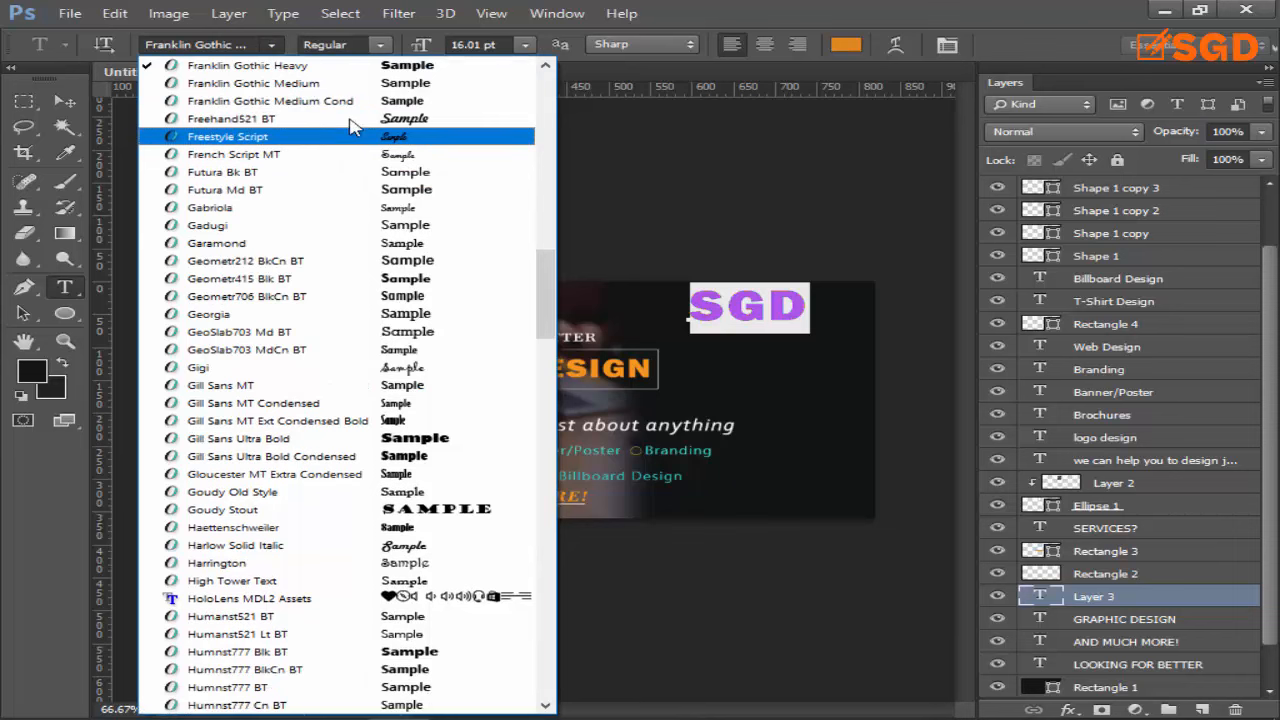
left_click(351, 72)
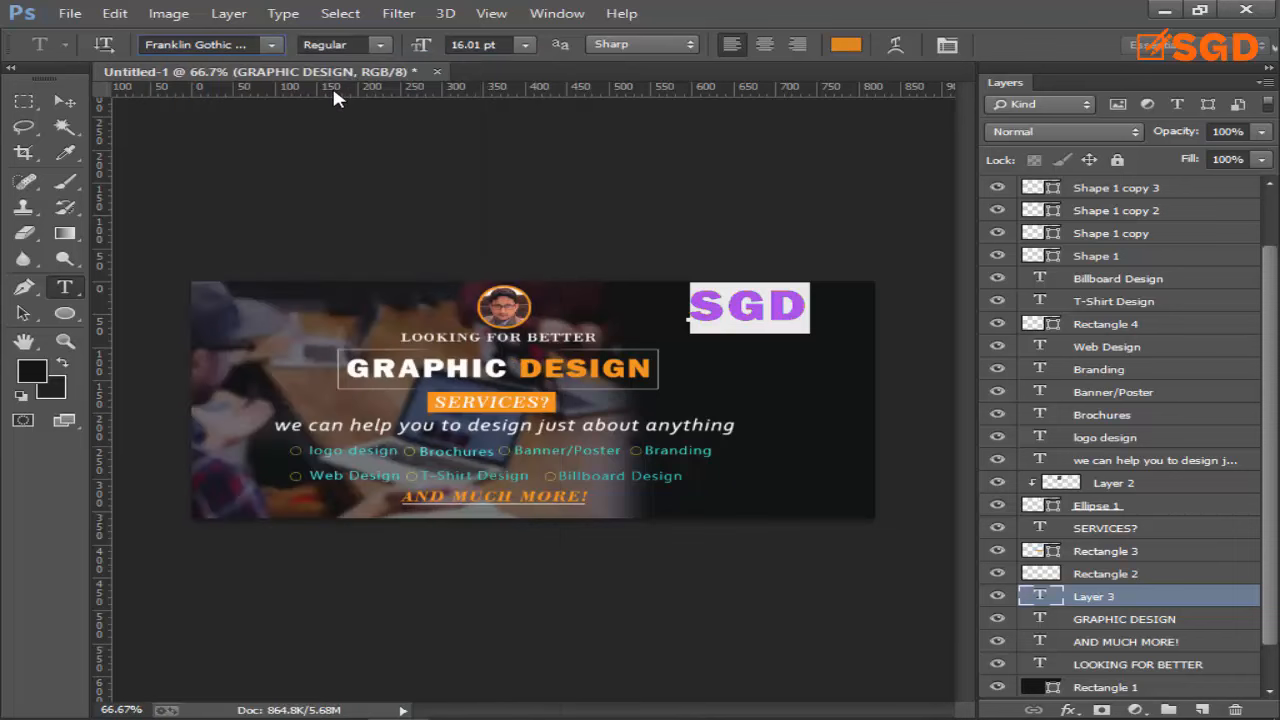
left_click(270, 47)
scroll(528, 340, "down", 3)
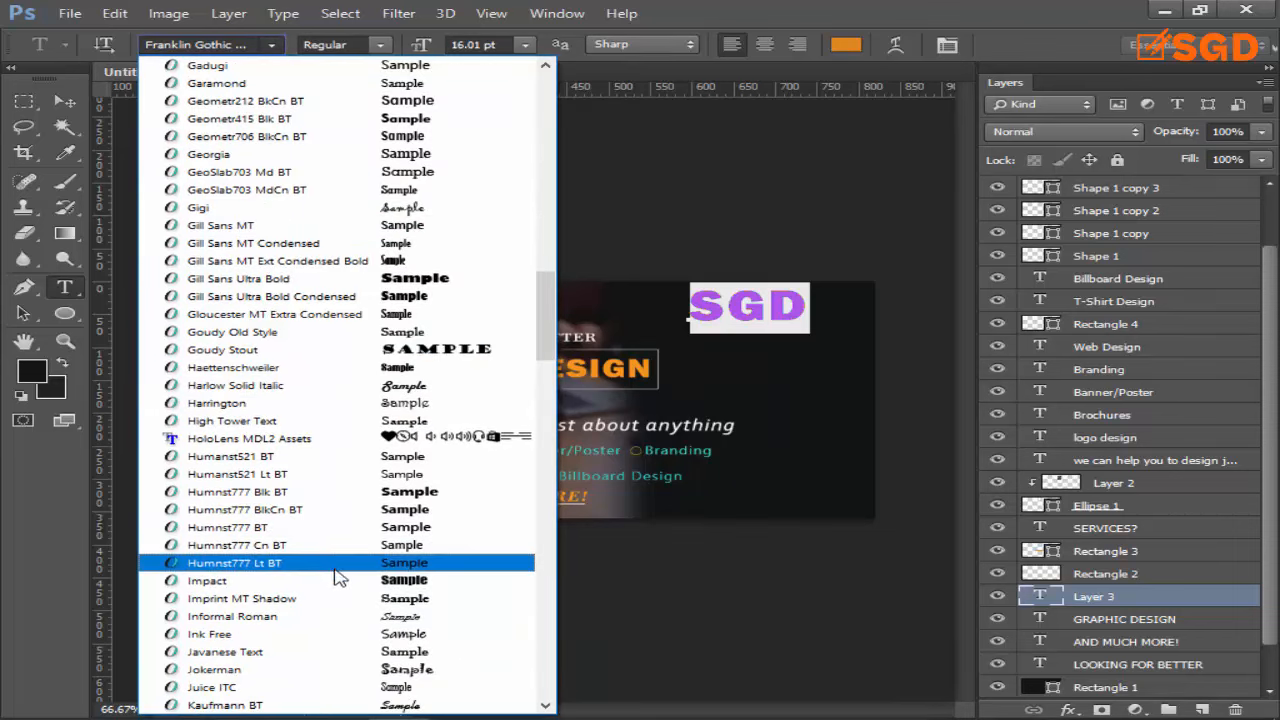
scroll(340, 150, "up", 10)
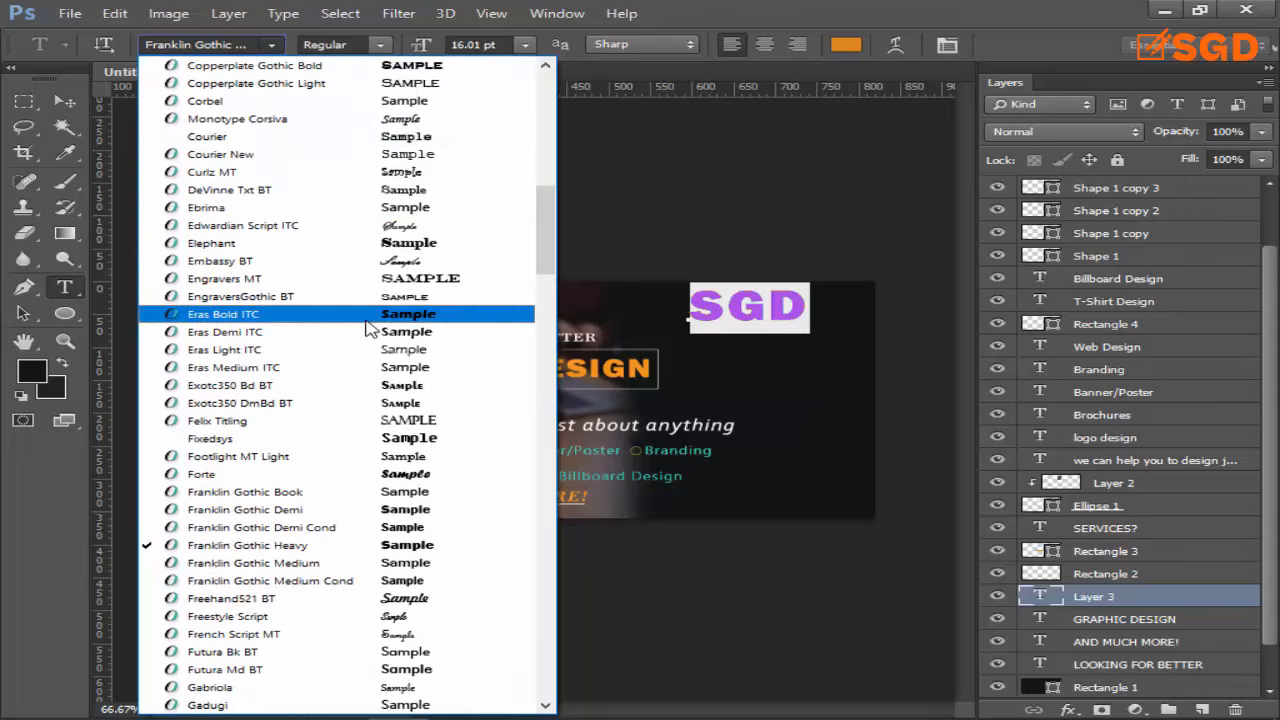
scroll(387, 330, "down", 3)
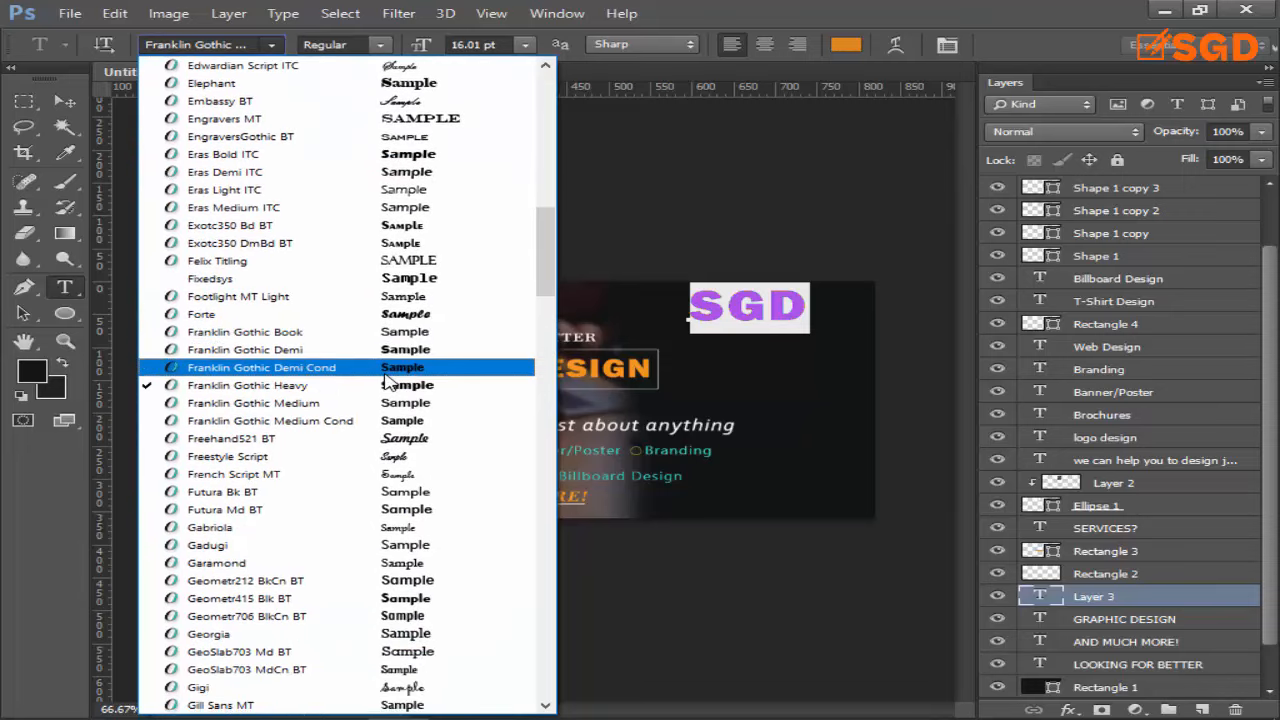
left_click(385, 380)
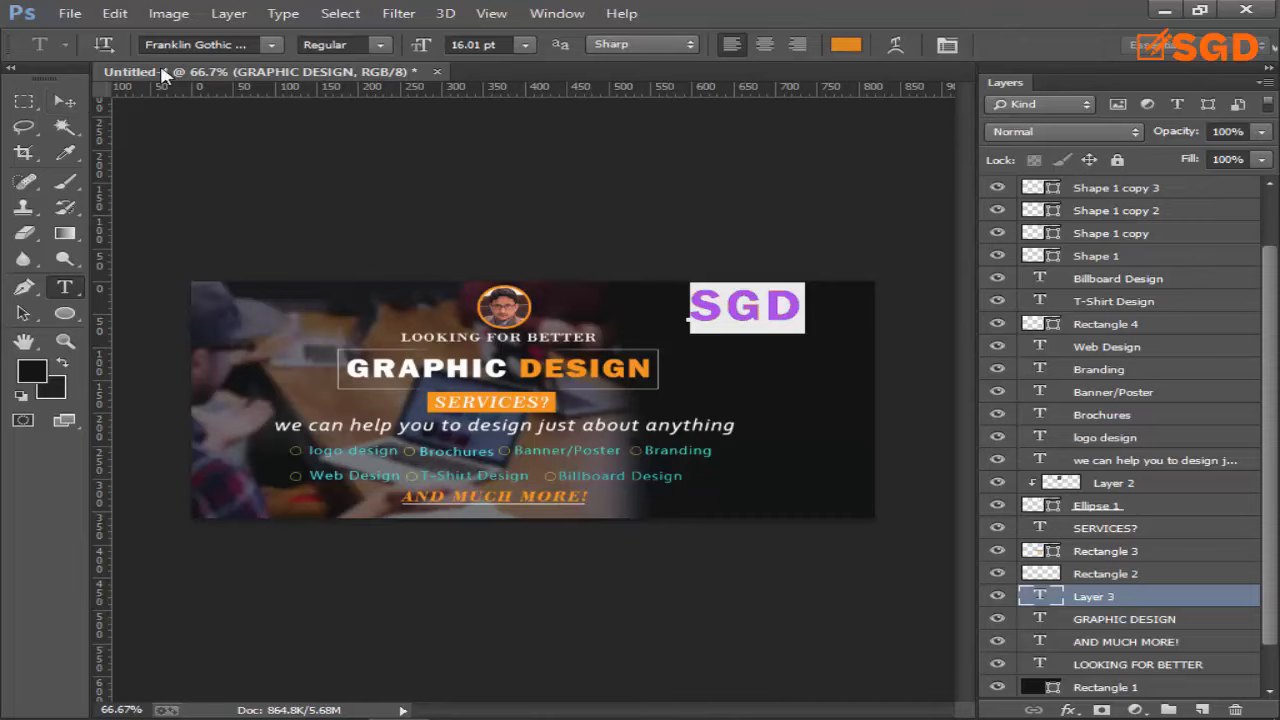
left_click(66, 104)
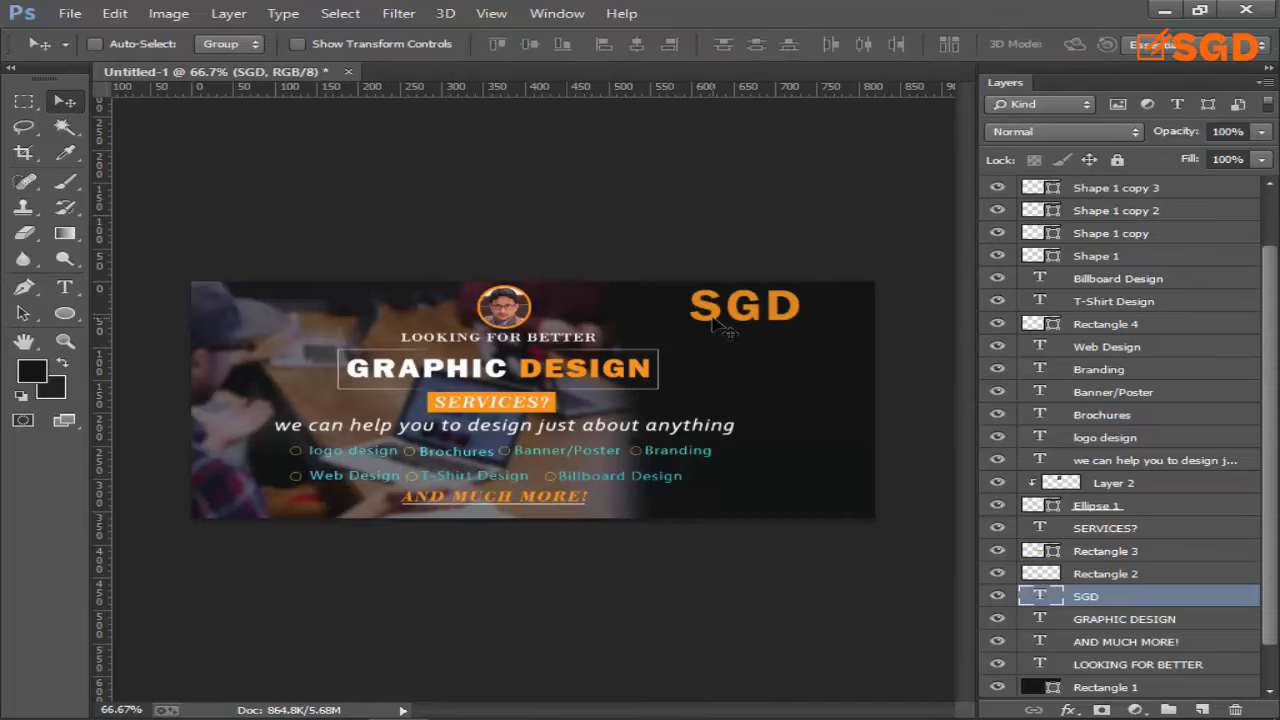
Scale the SGD text down to about 20% and apply the transformation.
key("ctrl+t")
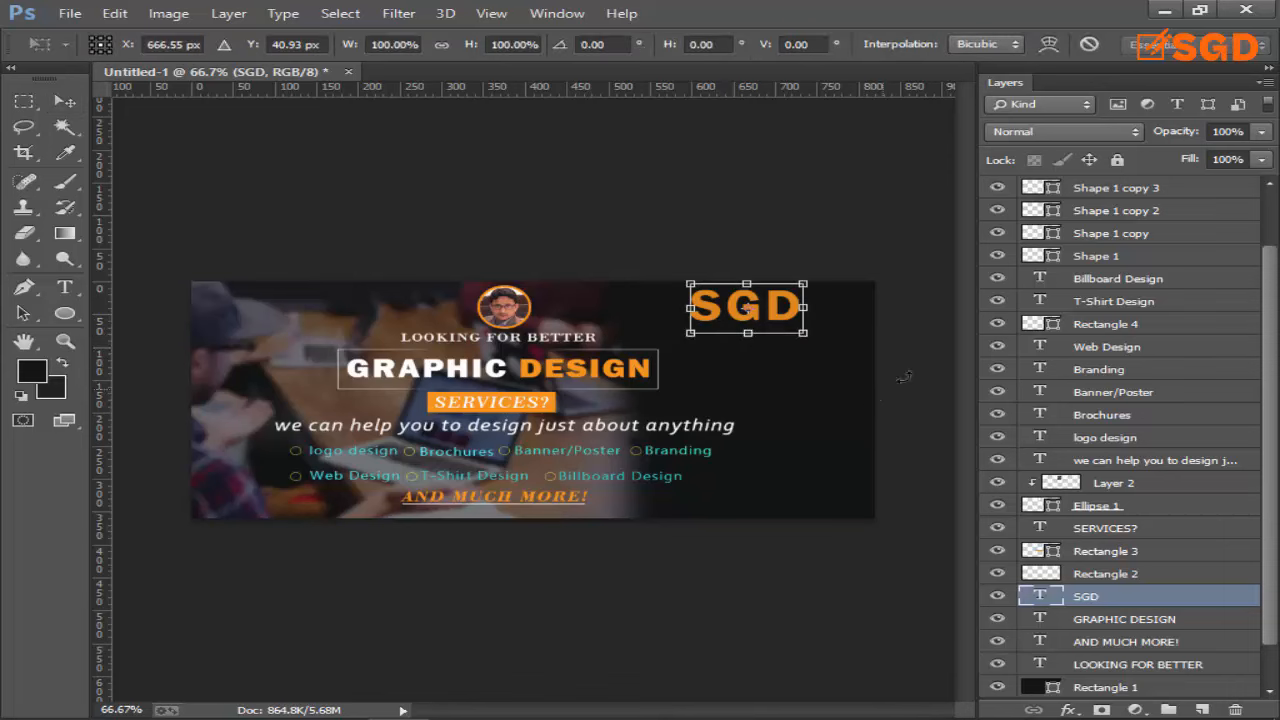
scroll(930, 290, "up", 5)
left_click_drag(453, 284, 543, 320)
key("v")
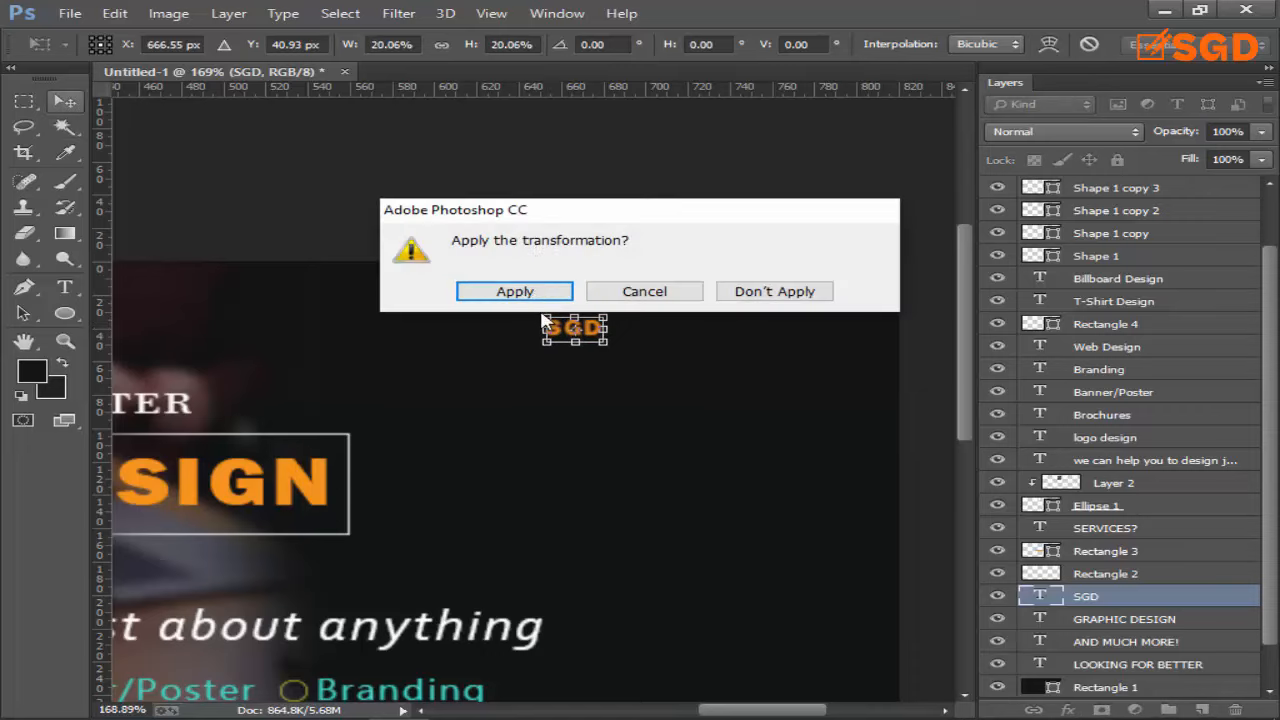
left_click(515, 291)
Move the SGD text into the banner's top-right corner and nudge it close to the edges.
left_click_drag(562, 336, 810, 293)
key("Up")
key("Up")
key("Up")
key("Right")
key("Right")
key("Right")
key("Up")
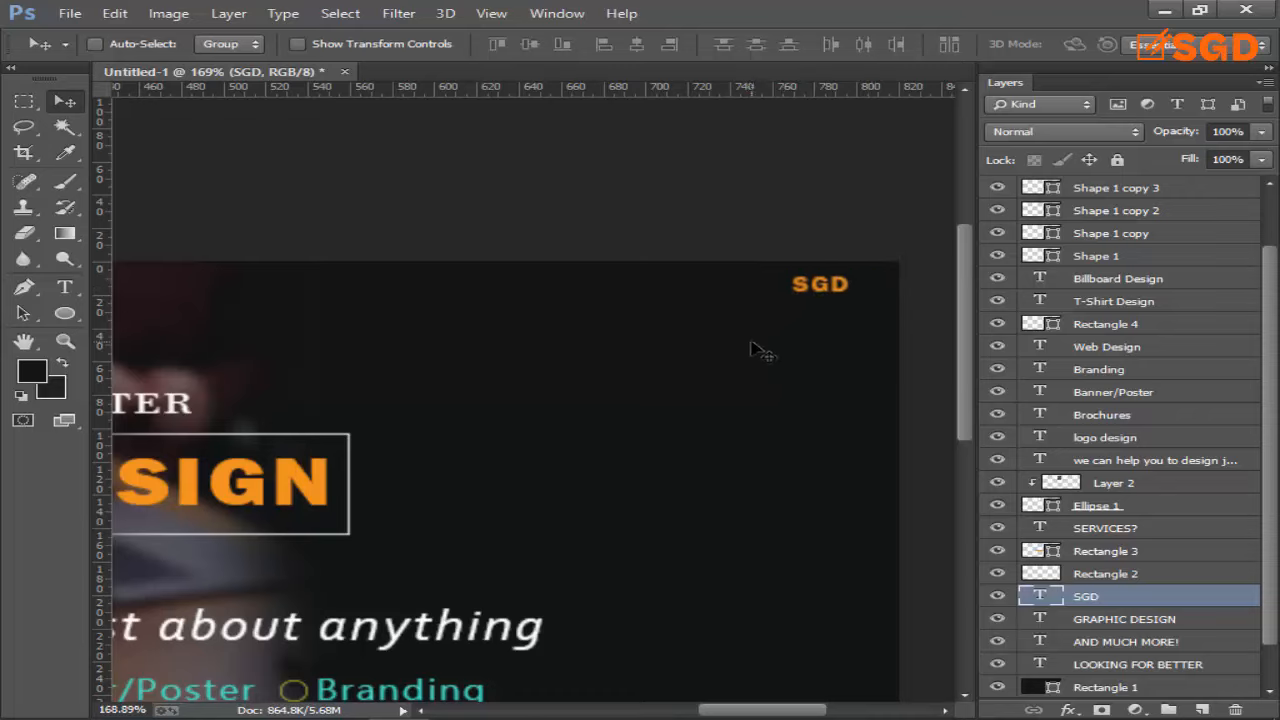
key("Right")
key("Right")
key("Right")
key("Up")
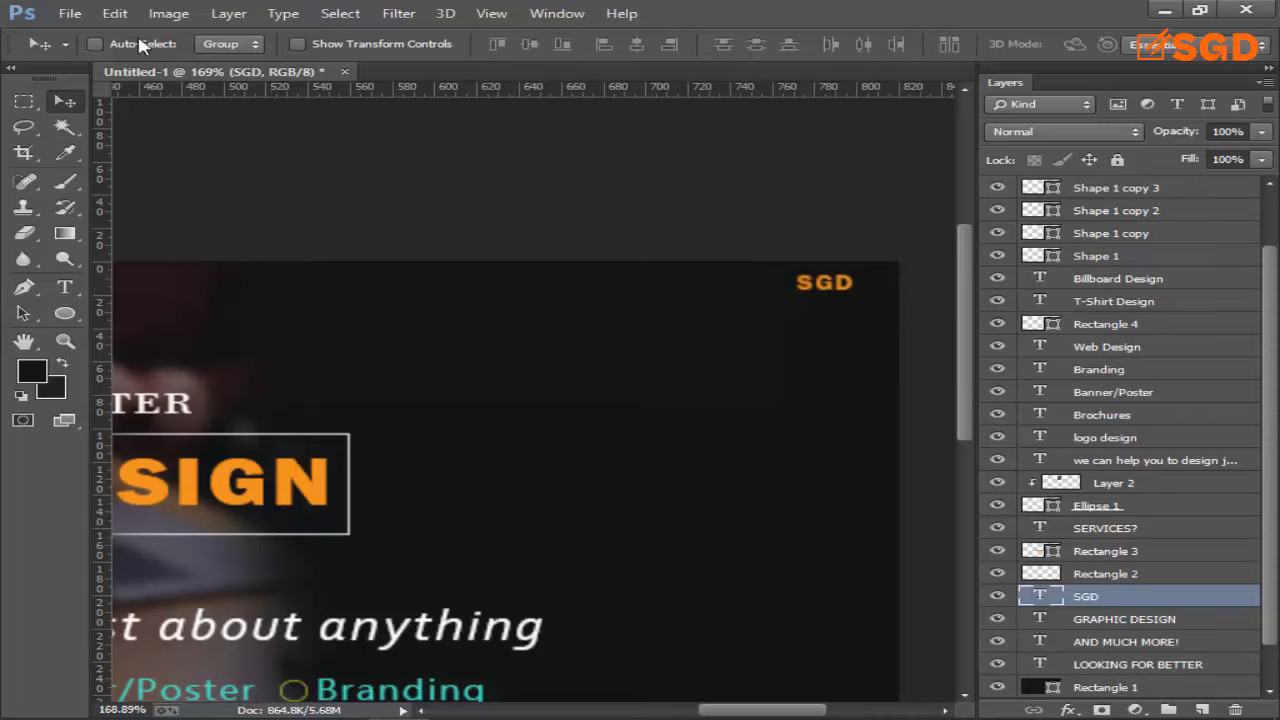
Open the pngegg (9) pen-and-brush icon image from the Icons BG folder in Downloads.
left_click(68, 13)
left_click(117, 62)
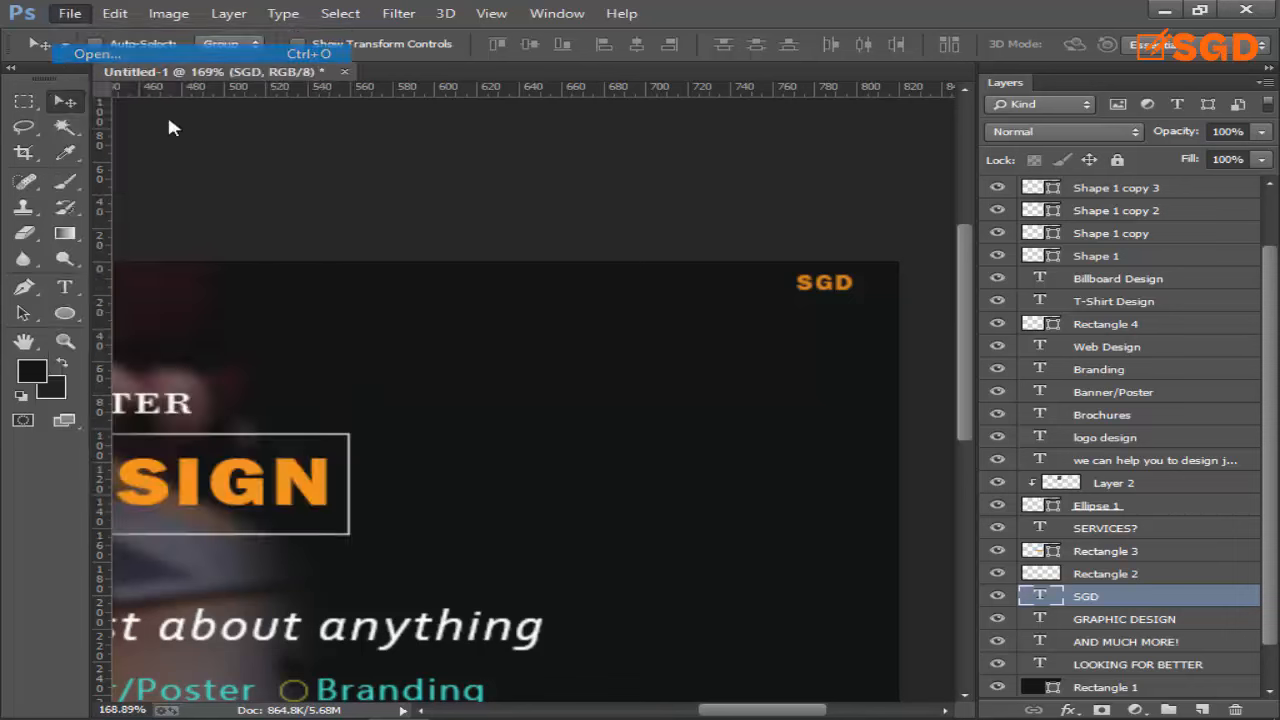
scroll(77, 218, "up", 1)
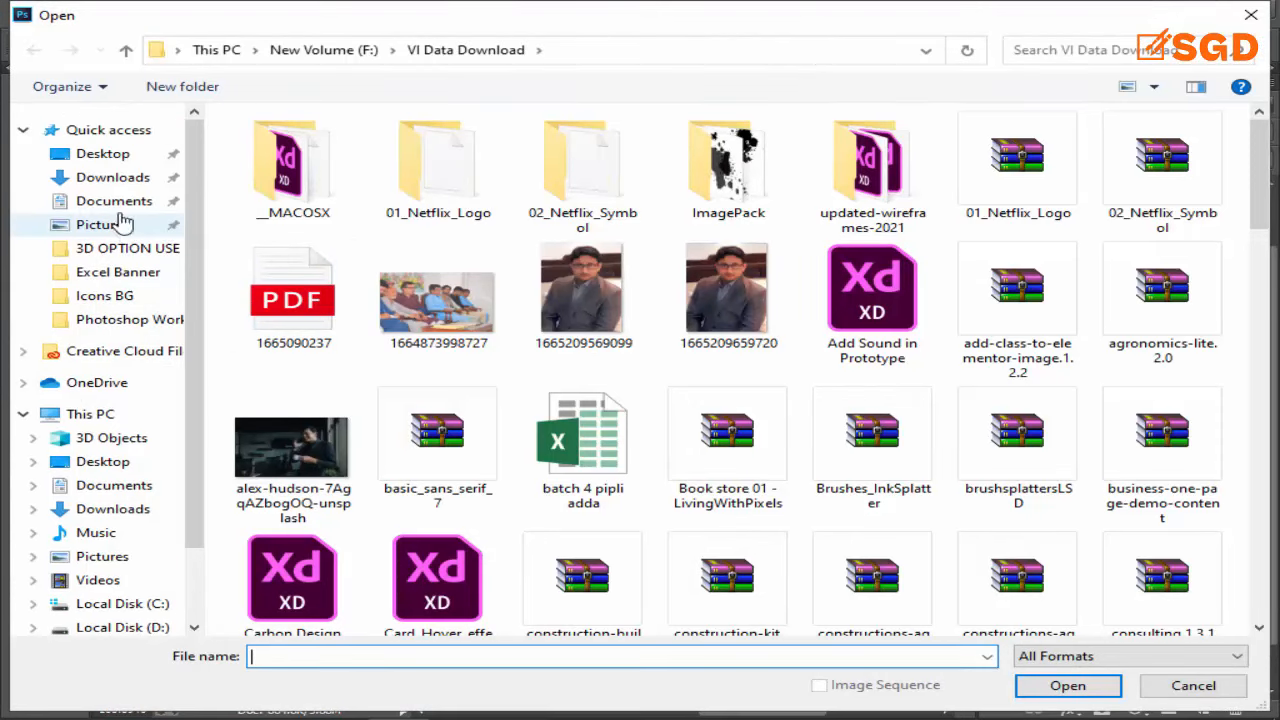
left_click(118, 180)
double_click(1008, 215)
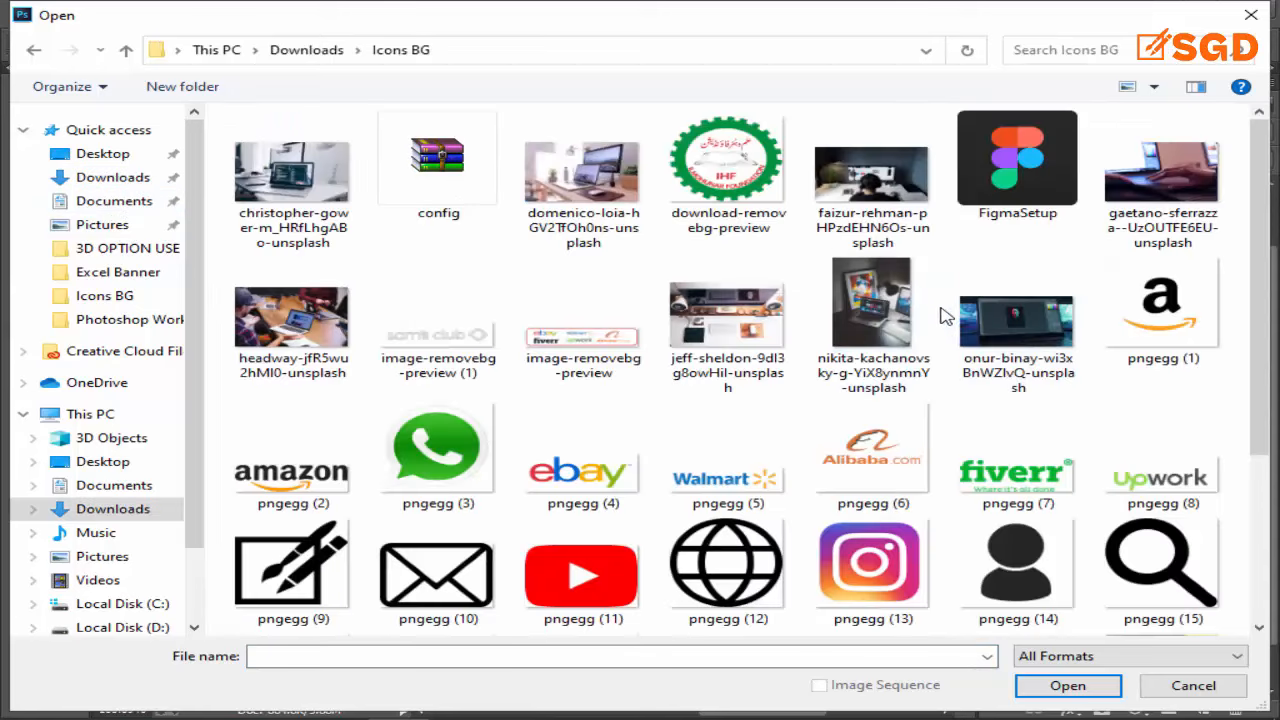
double_click(290, 565)
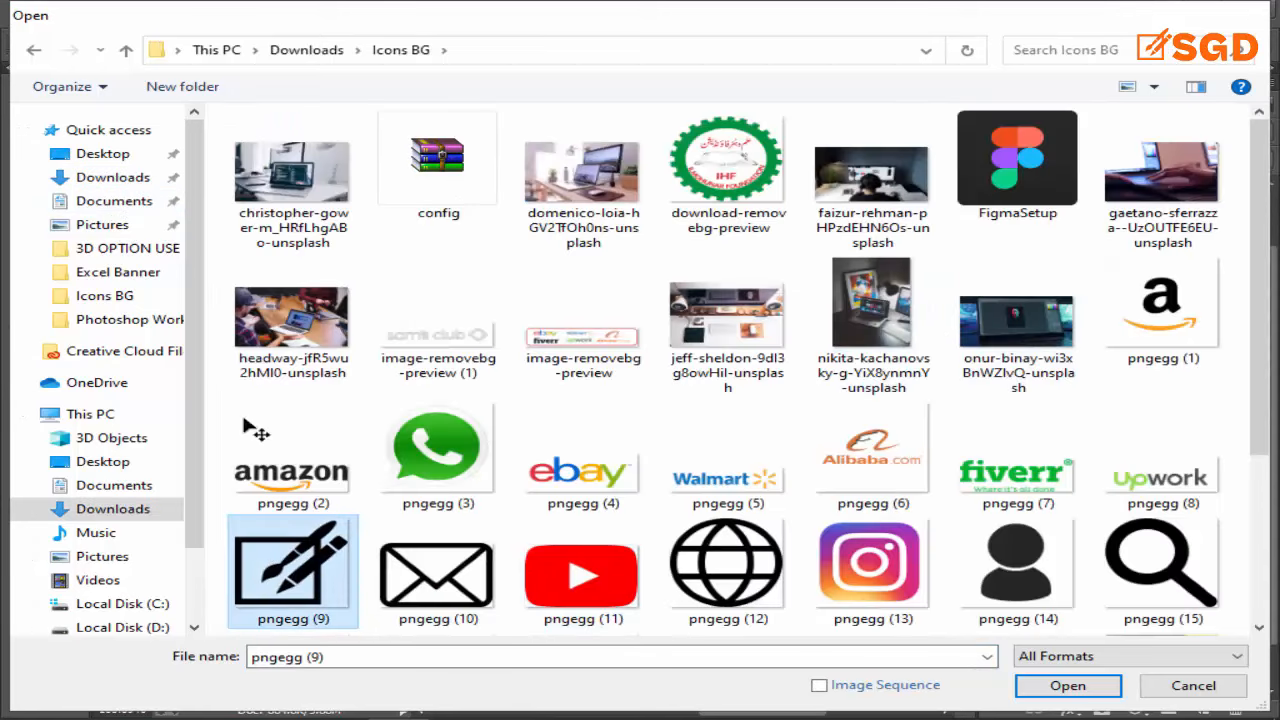
Copy the pen-and-brush icon into the banner document and close its source file without saving.
left_click_drag(288, 262, 800, 430)
left_click(746, 92)
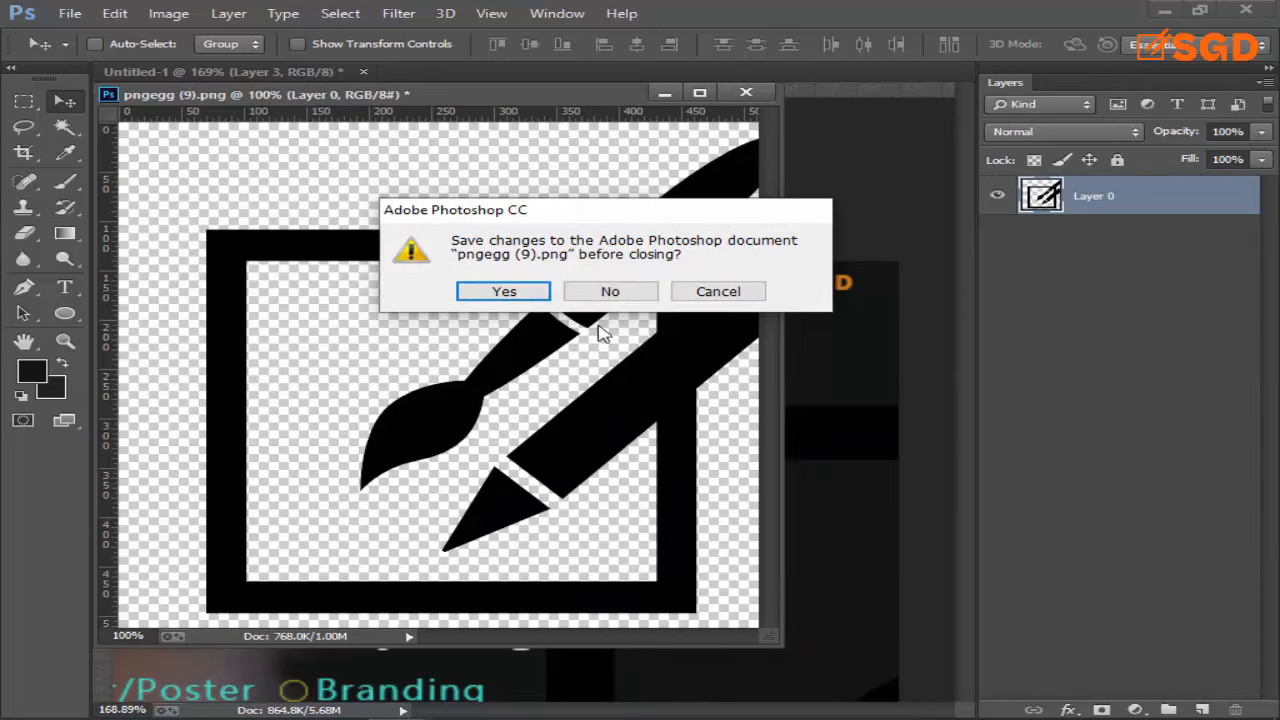
left_click(618, 291)
Scale the pen-and-brush icon down to about 4.3% of its size.
key("ctrl+t")
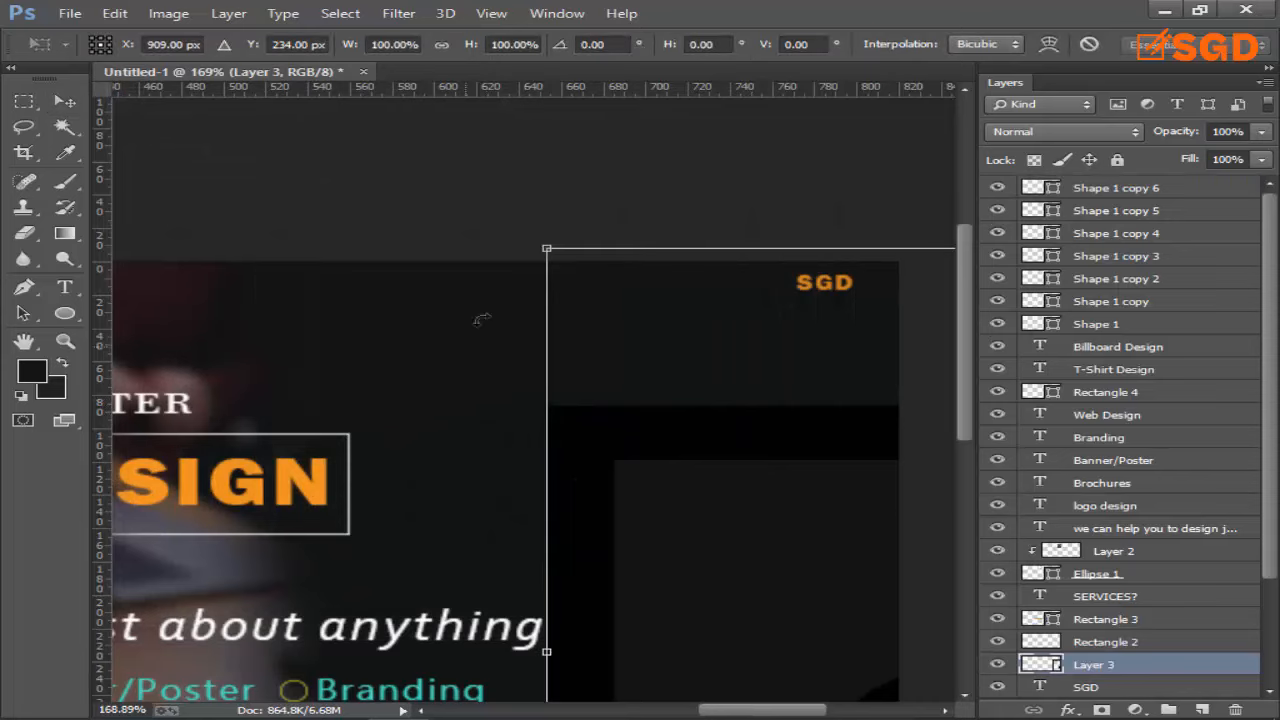
left_click_drag(542, 250, 743, 511)
mouse_move(846, 563)
left_mouse_down()
mouse_move(306, 491)
mouse_move(313, 350)
left_mouse_up()
left_click_drag(290, 255, 561, 470)
left_click(518, 457, "alt")
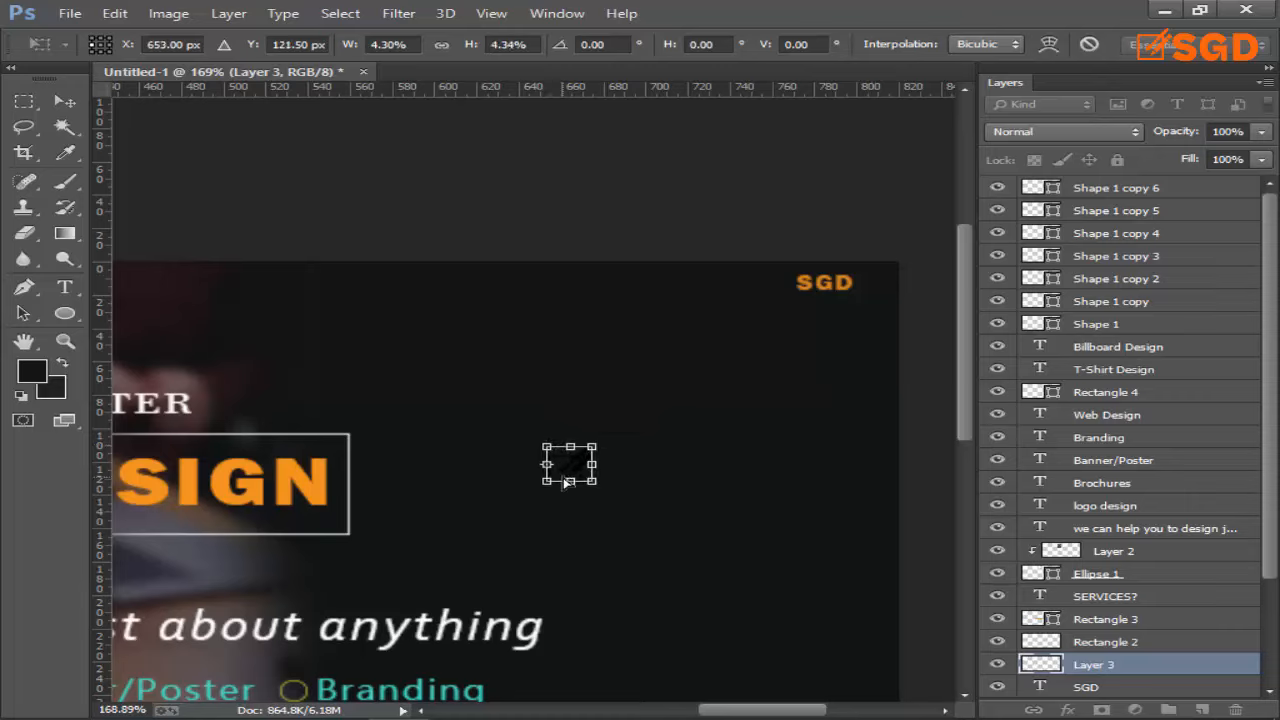
left_click(331, 718)
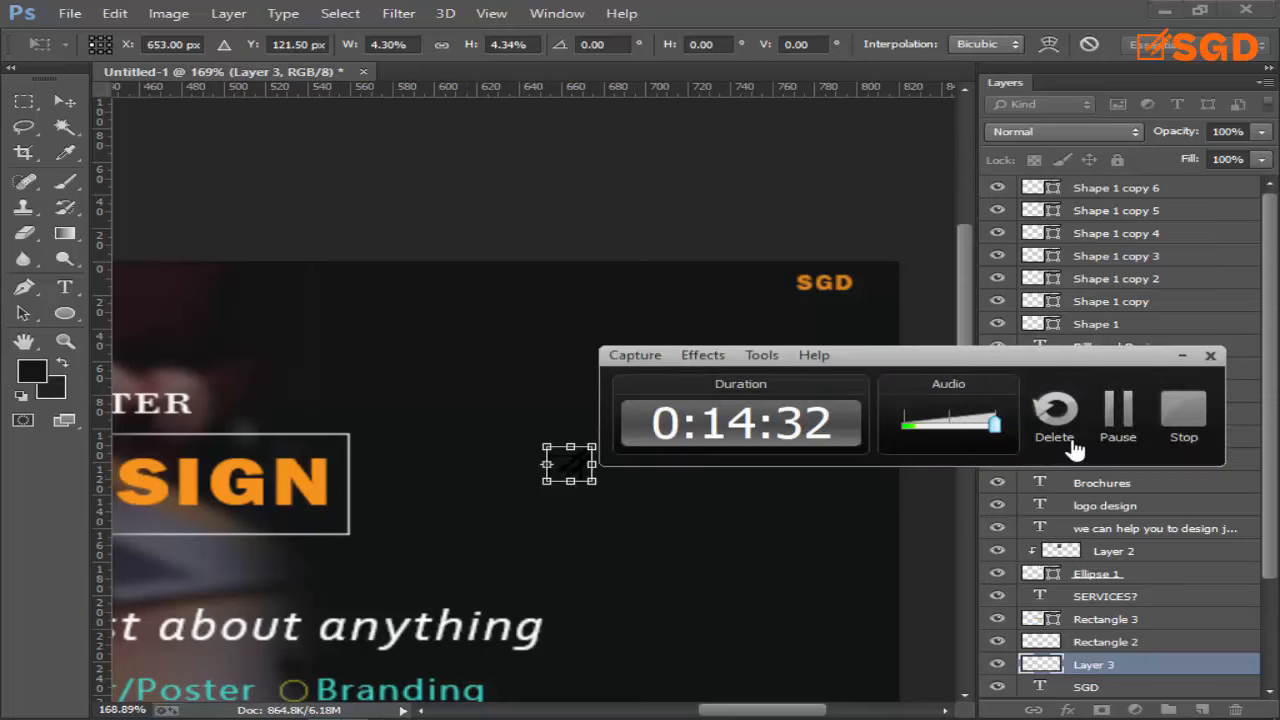
left_click(1110, 418)
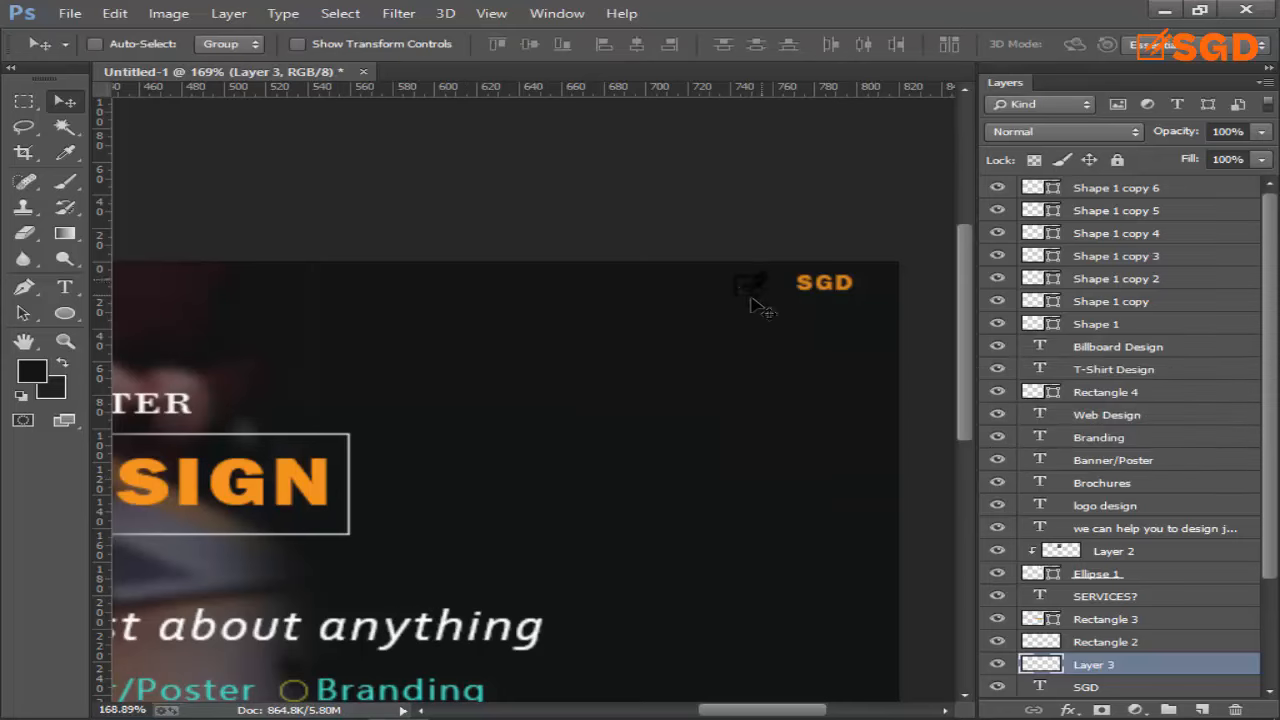
Add a Color Overlay to the icon in orange f7941d, sampled from the word DESIGN in the headline.
left_click(1068, 709)
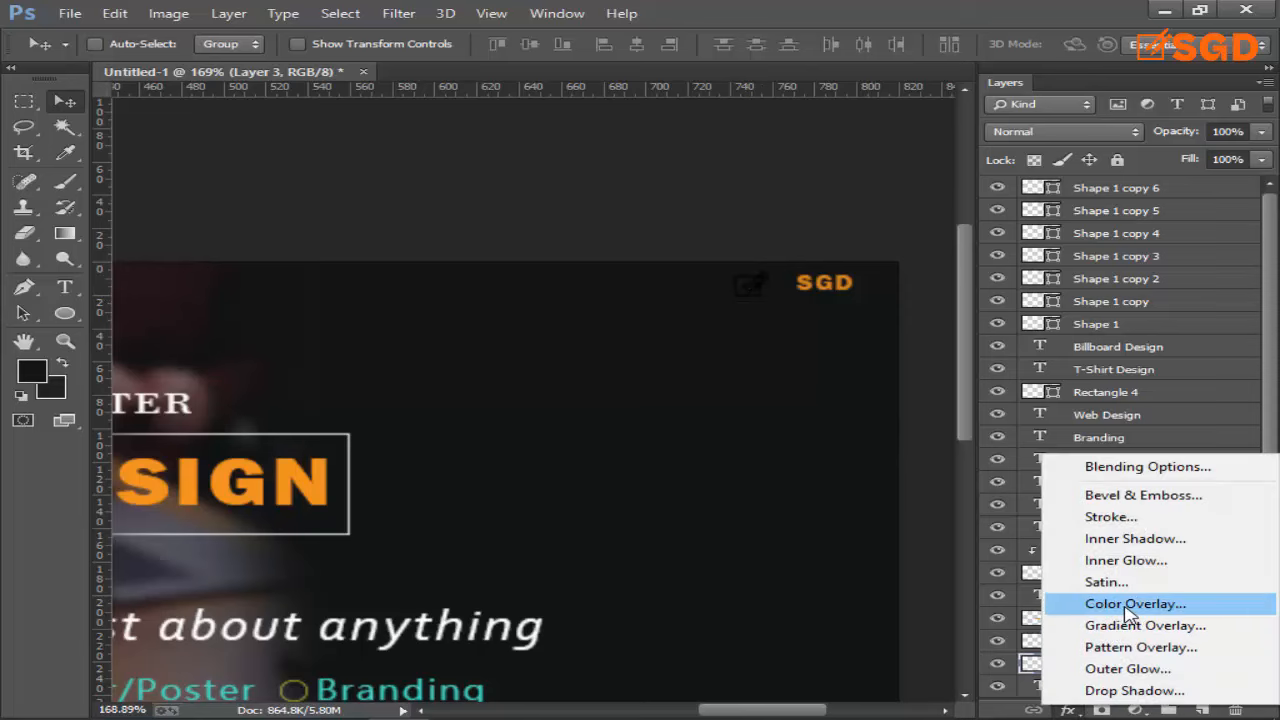
left_click(1130, 605)
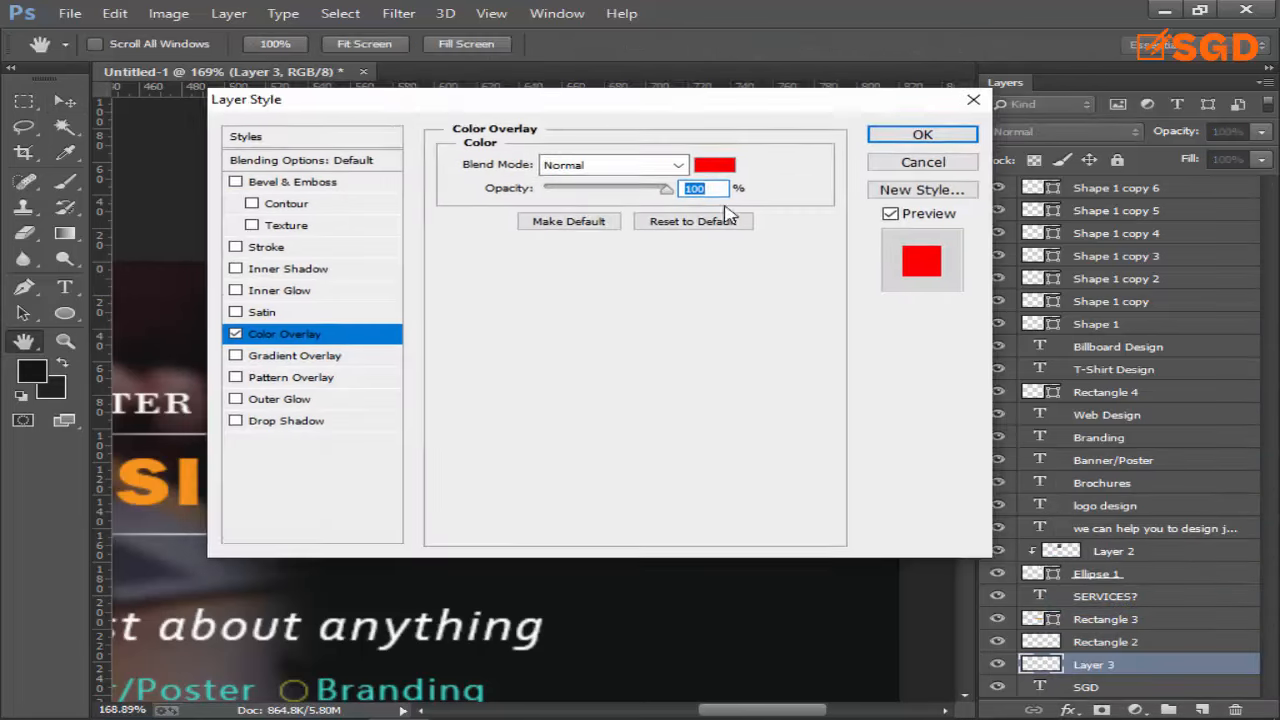
left_click_drag(568, 101, 914, 423)
left_click(1050, 492)
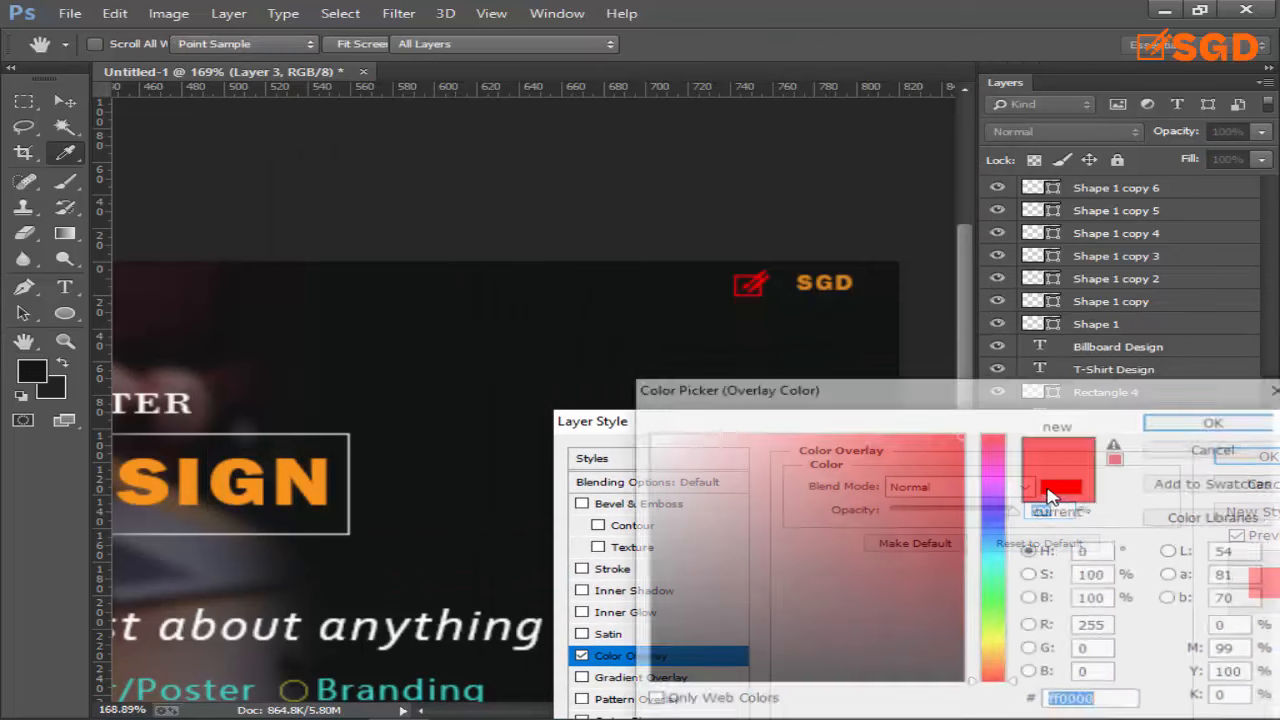
left_click(1214, 450)
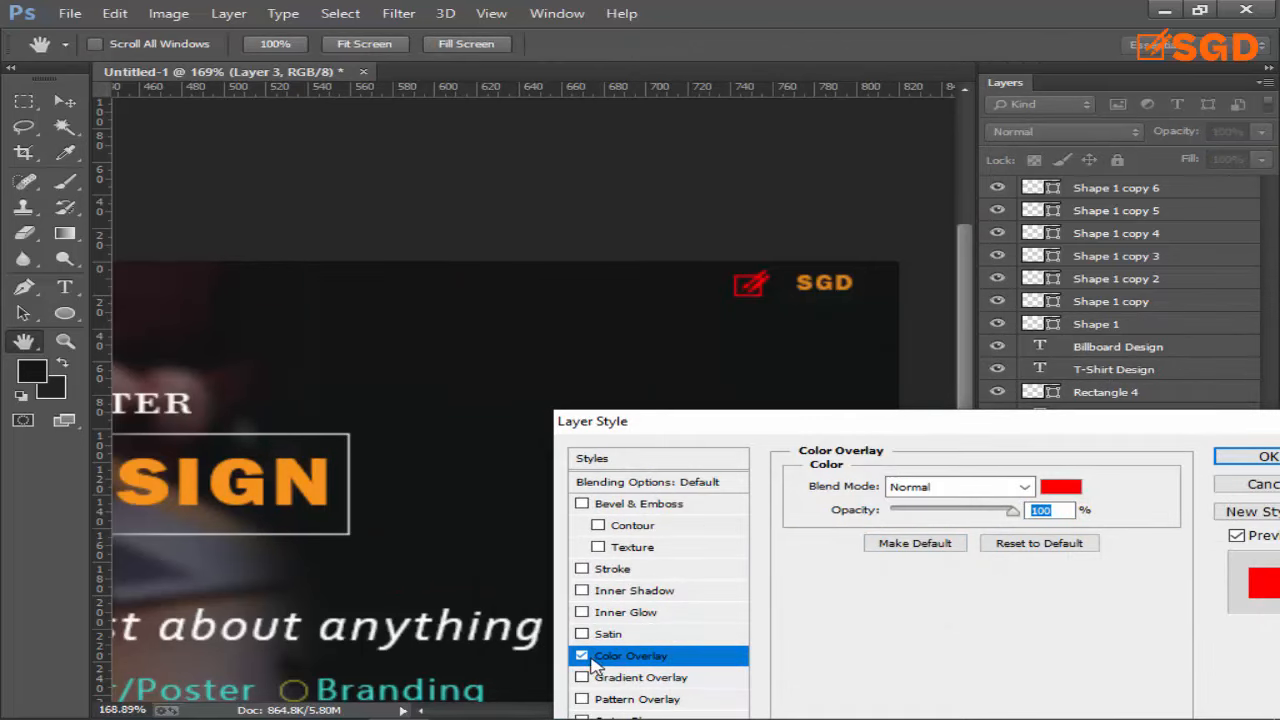
left_click(1060, 487)
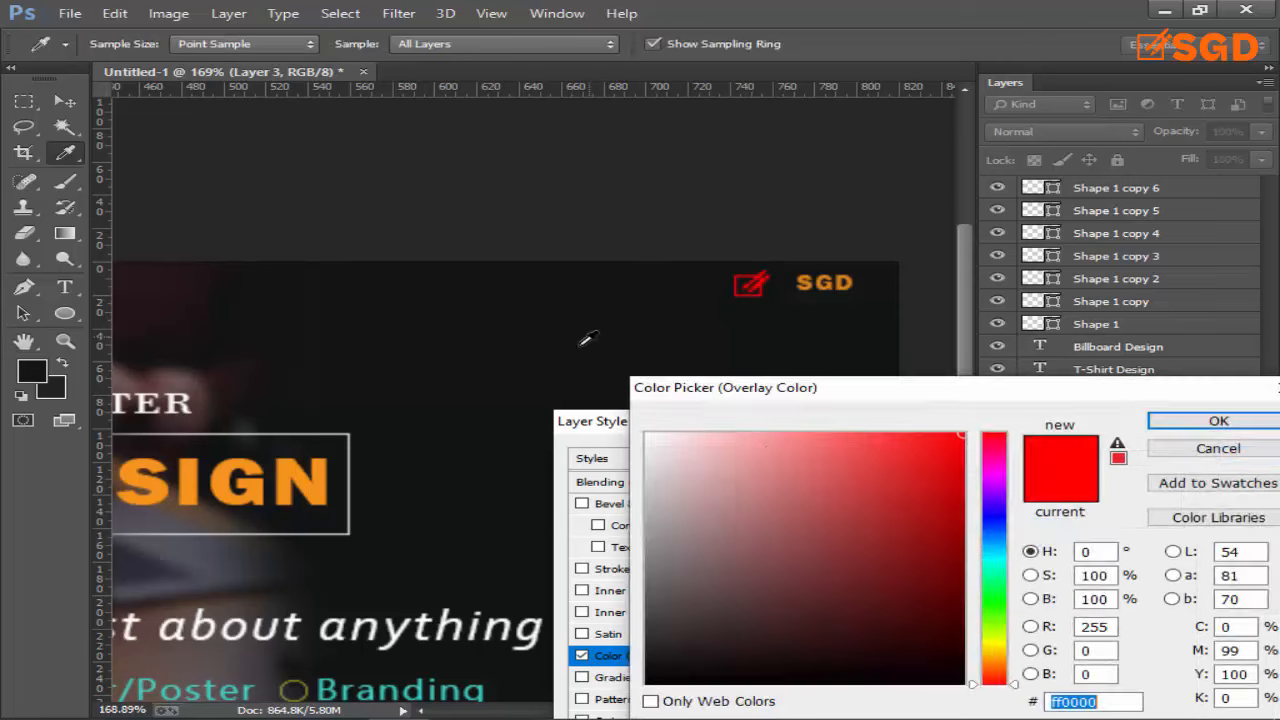
left_click(329, 477)
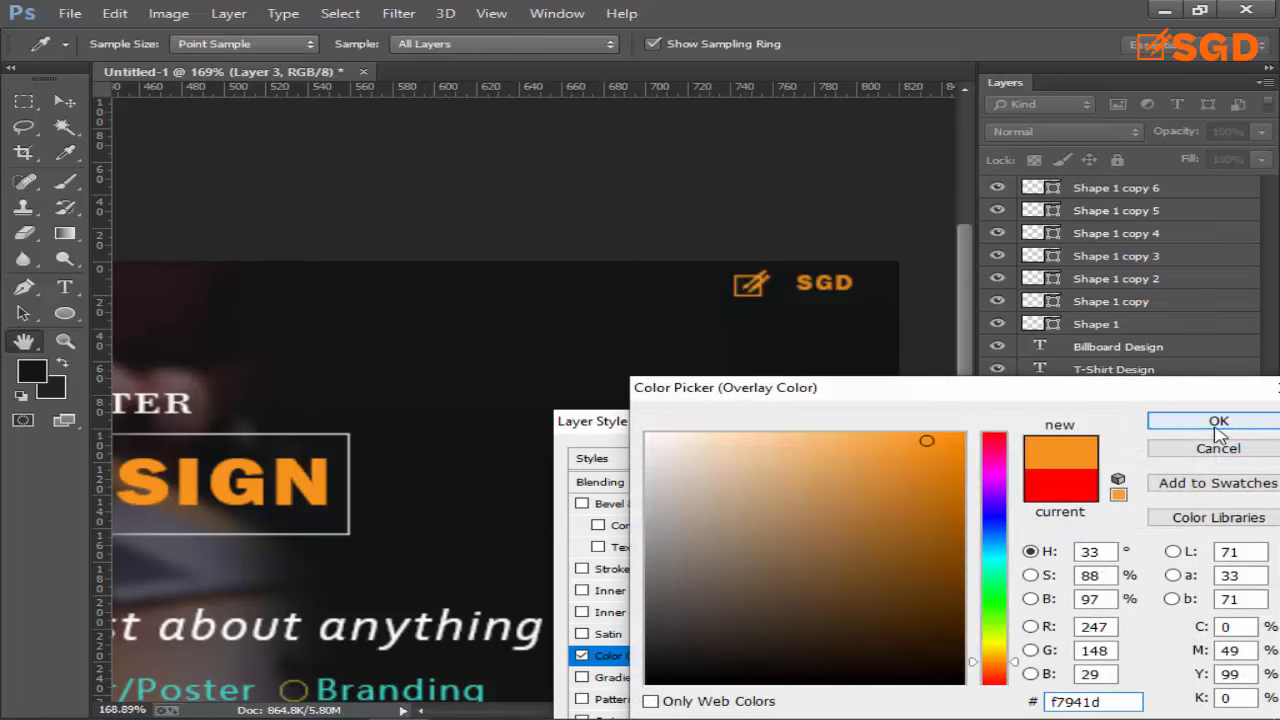
left_click(1212, 422)
left_click_drag(1187, 435, 965, 433)
left_click(1035, 458)
Move the orange icon directly beside the start of the SGD text and collapse its layer effects list.
left_click_drag(749, 293, 769, 291)
scroll(1203, 615, "down", 2)
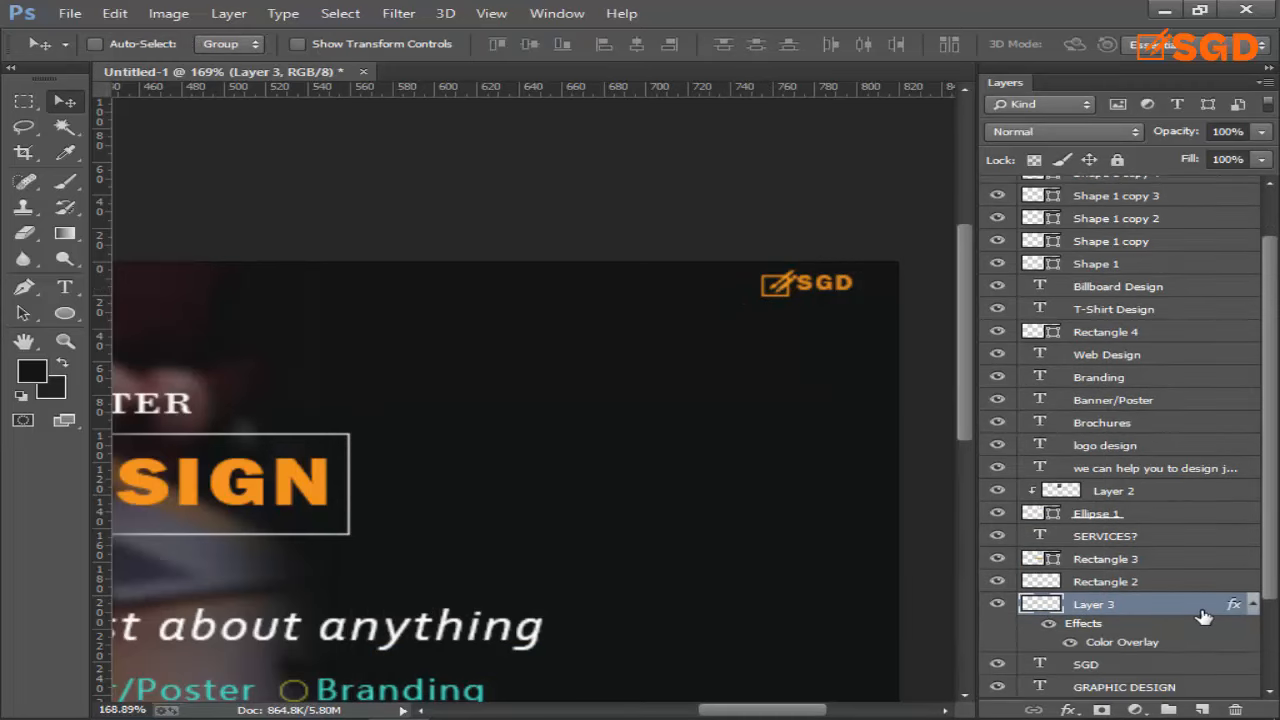
left_click(1252, 604)
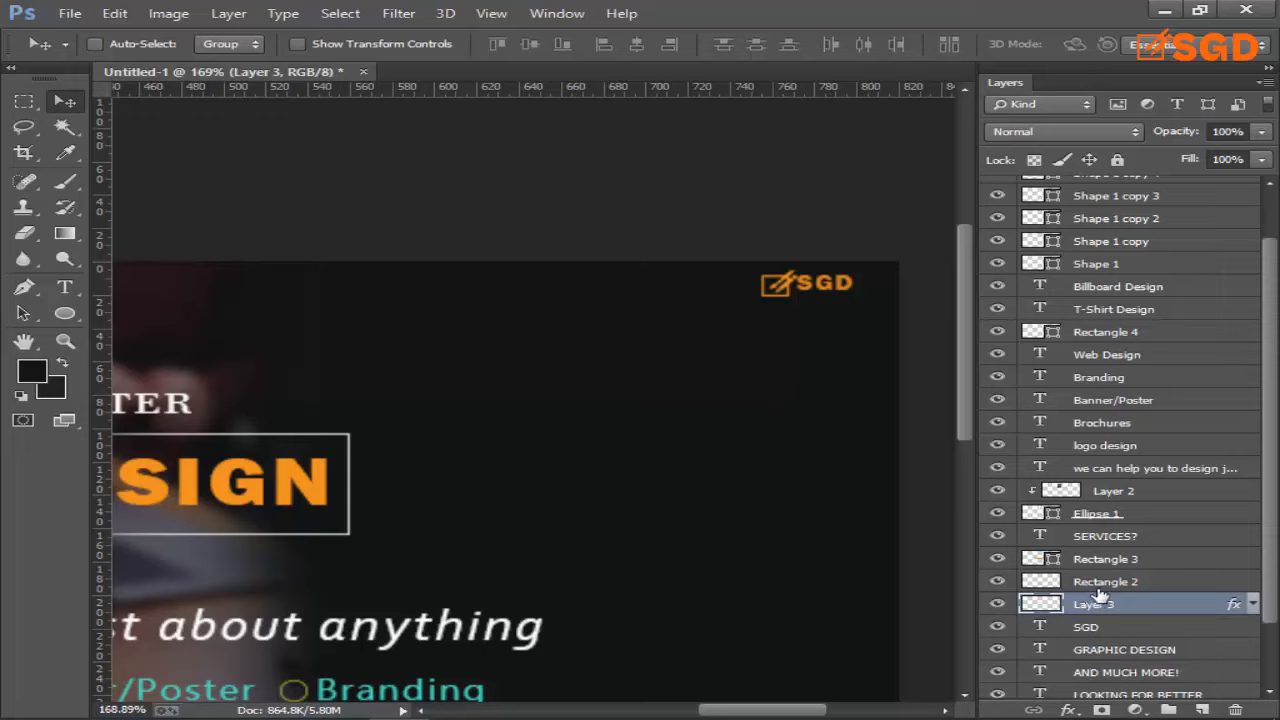
Try to align the icon and the SGD text by their horizontal centres, and undo the alignment.
left_click(1103, 583, "shift")
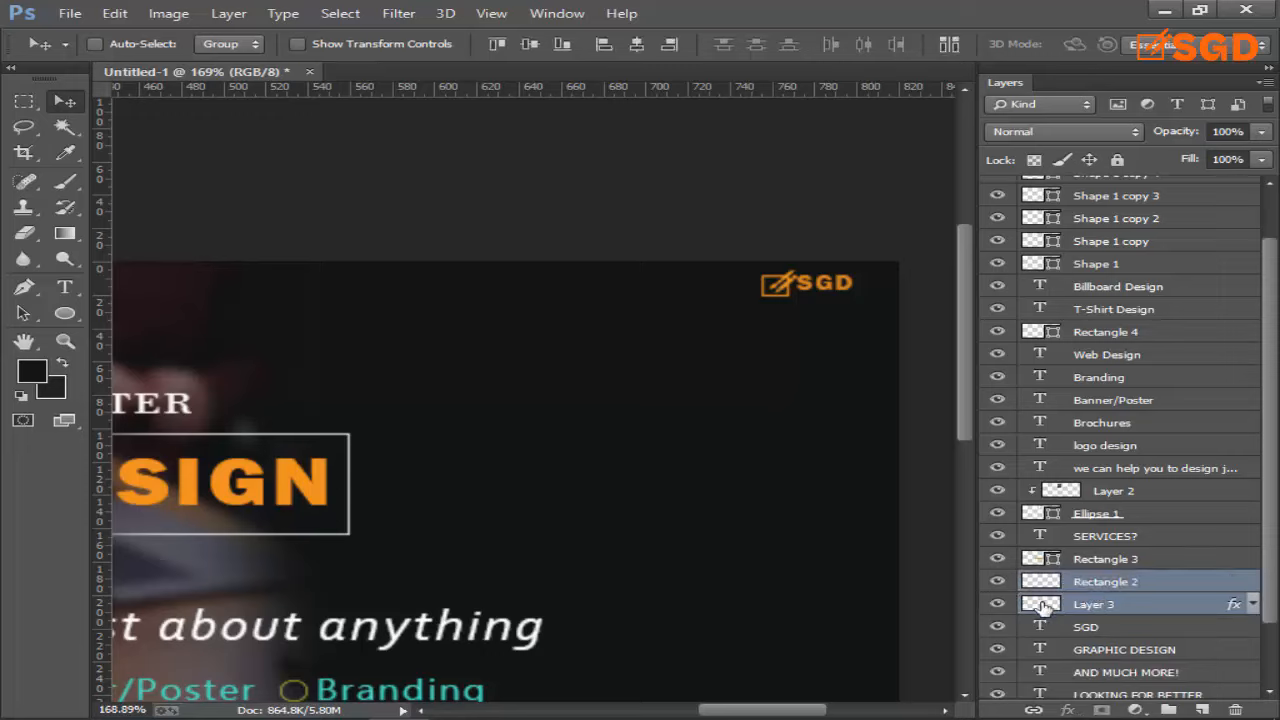
left_click(1103, 626)
left_click(1094, 605, "shift")
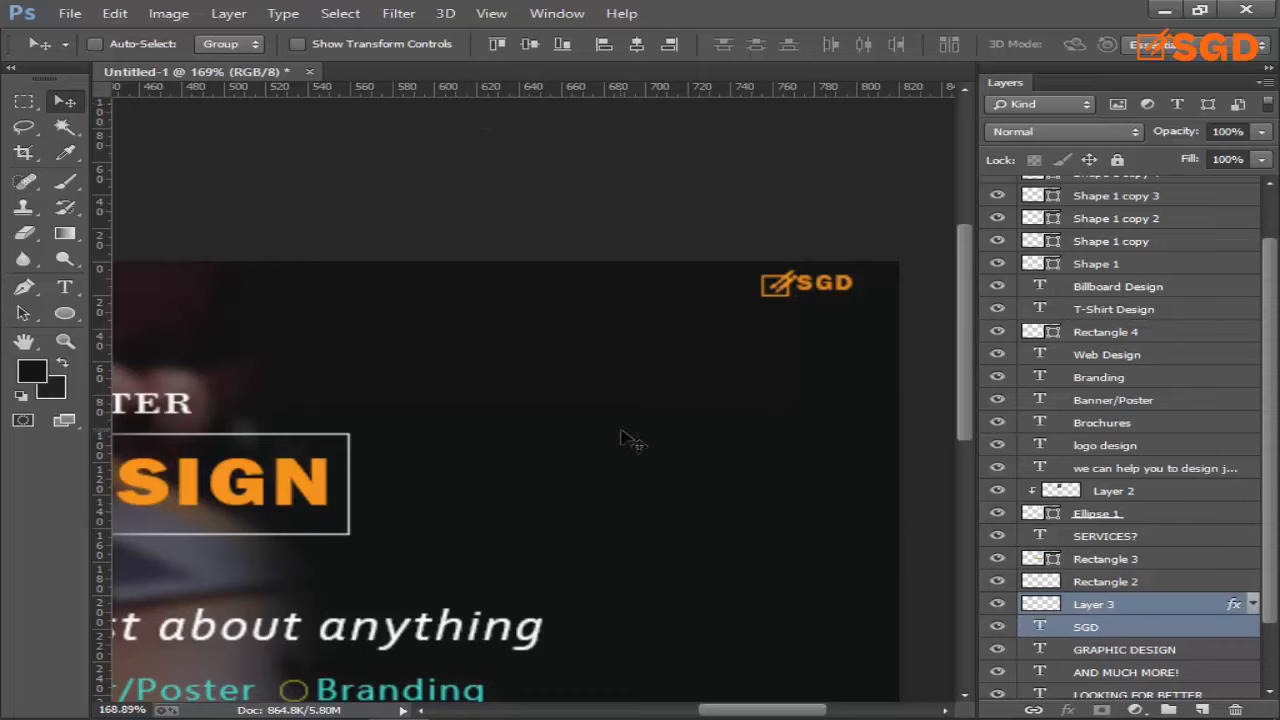
left_click(638, 45)
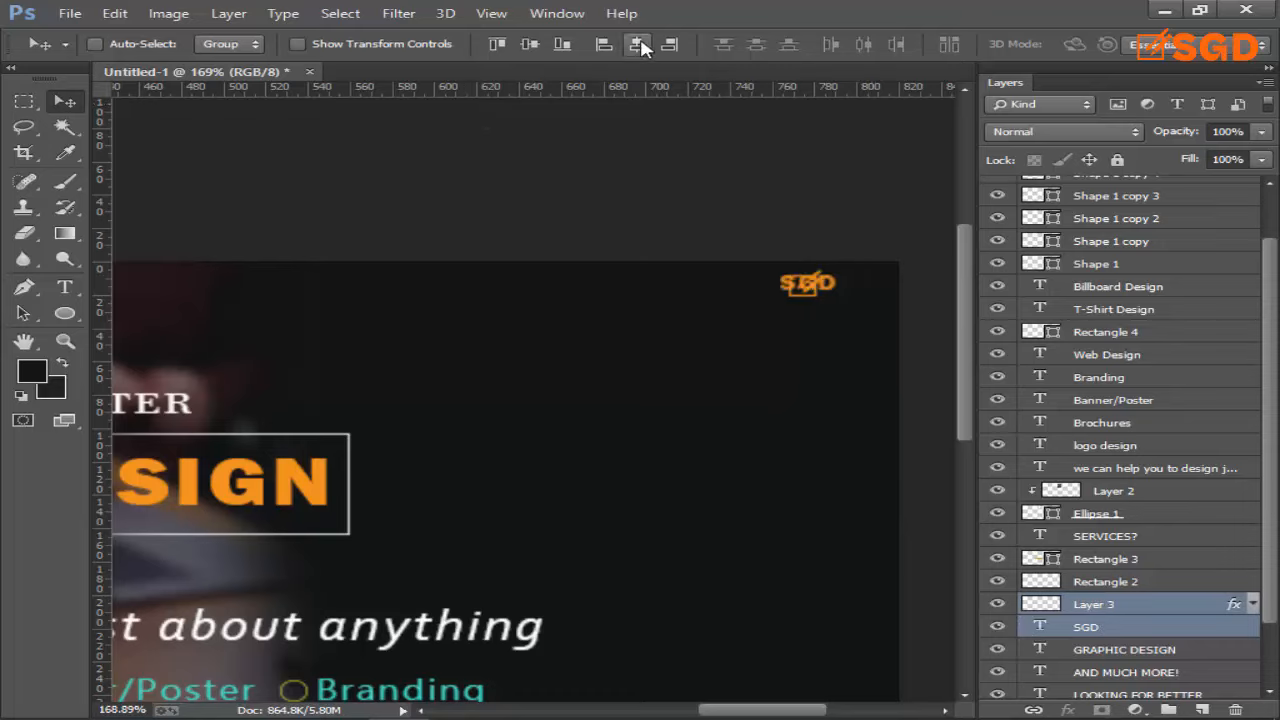
key("ctrl+z")
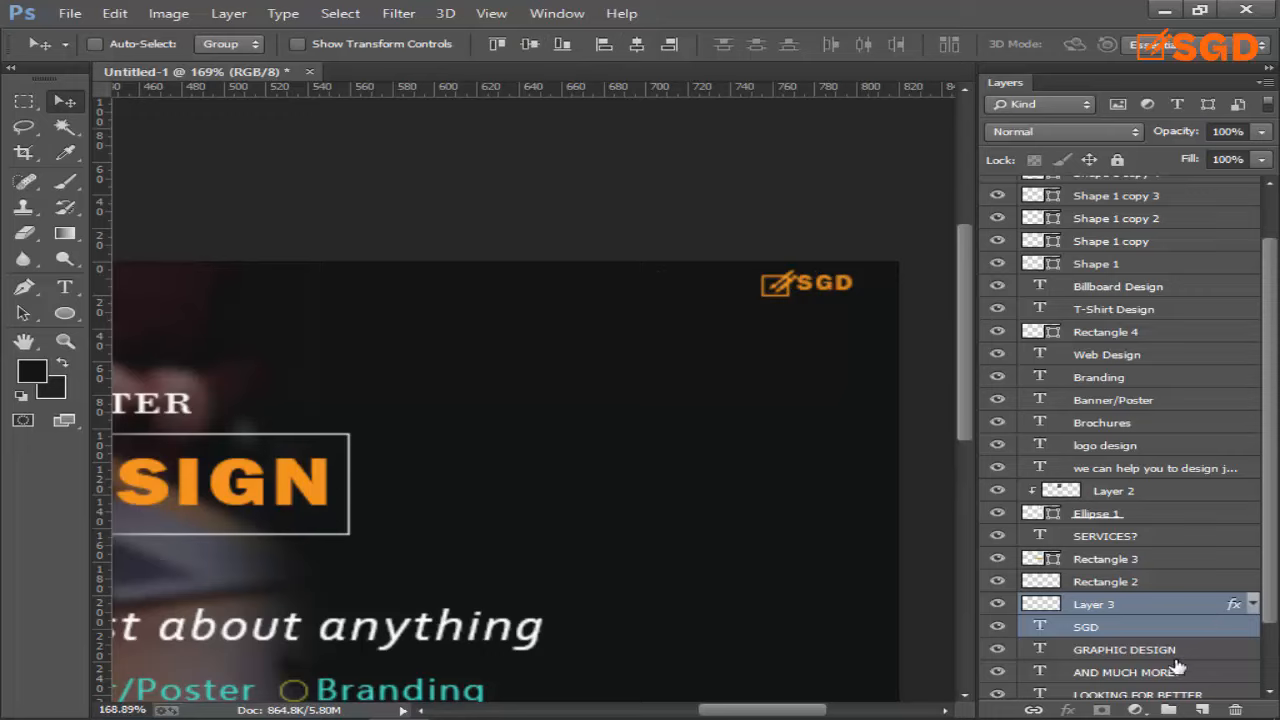
Nudge only the icon slightly upward so it lines up vertically with the SGD text.
left_click(1089, 610)
key("Up")
key("Up")
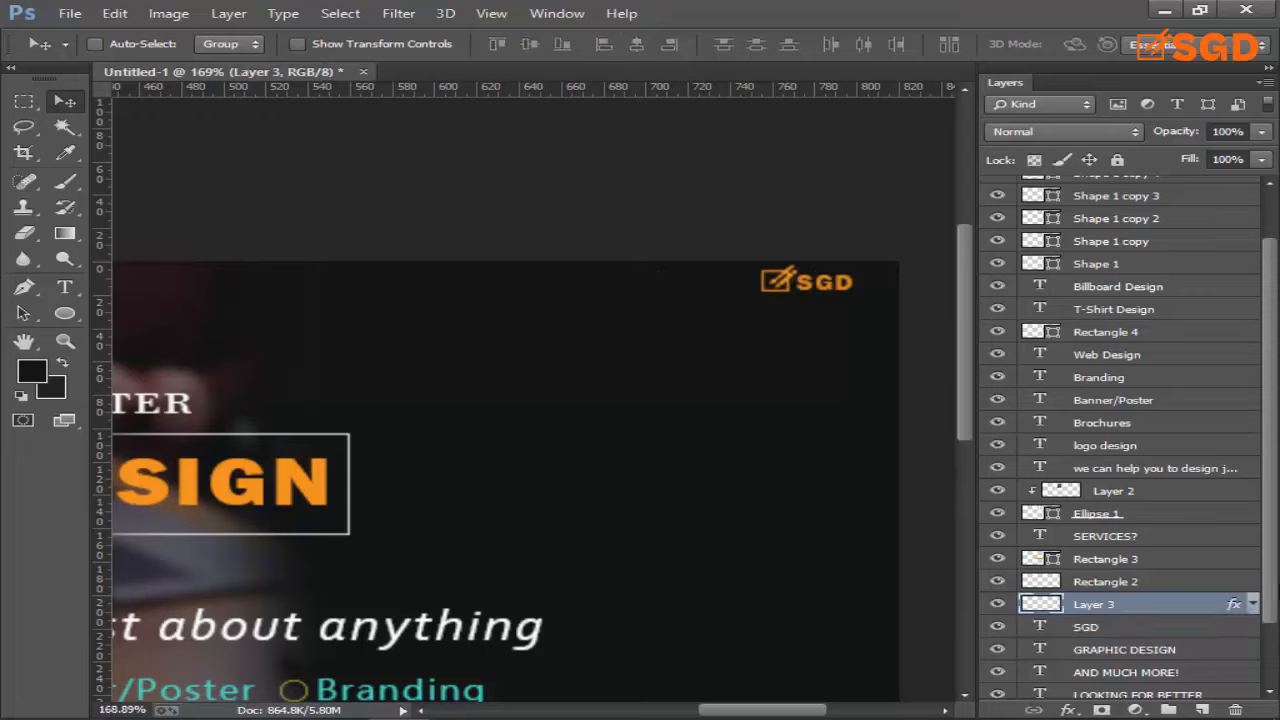
key("Down")
key("Down")
key("Up")
Select the icon and SGD text together and shift the logo slightly down and to the right.
left_click(1122, 628, "shift")
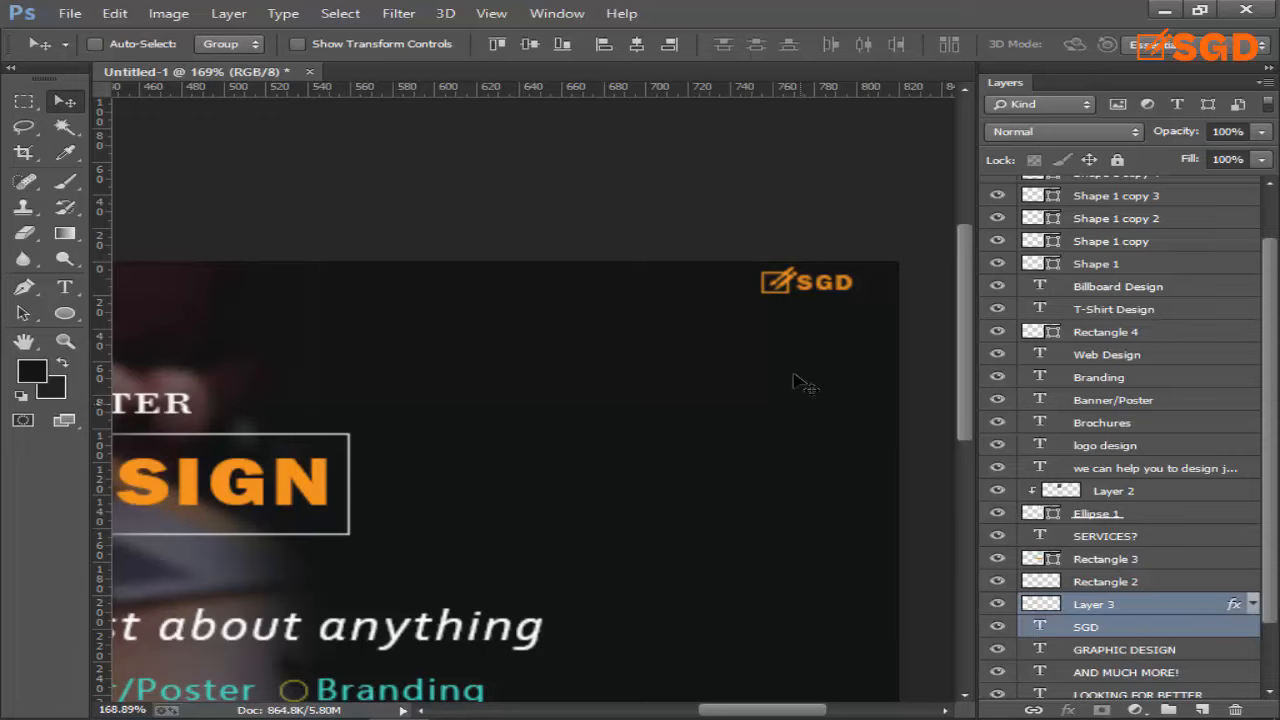
left_click_drag(804, 288, 809, 292)
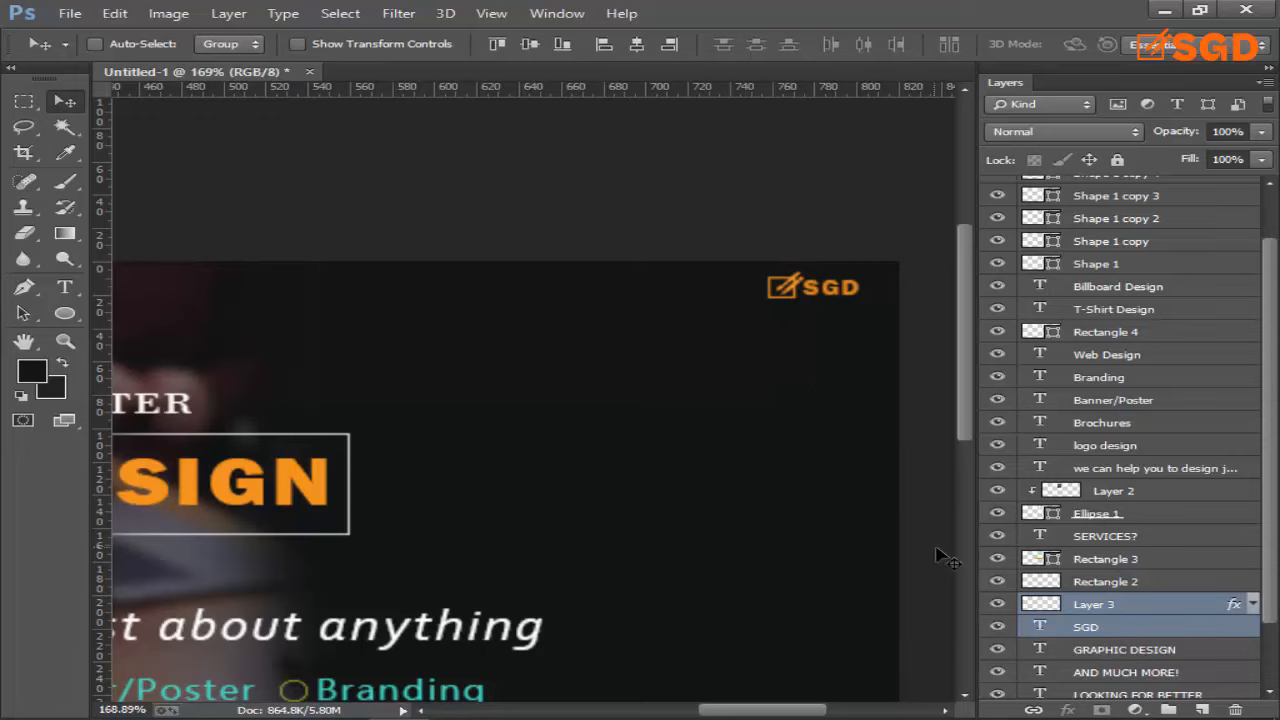
key("ctrl+0")
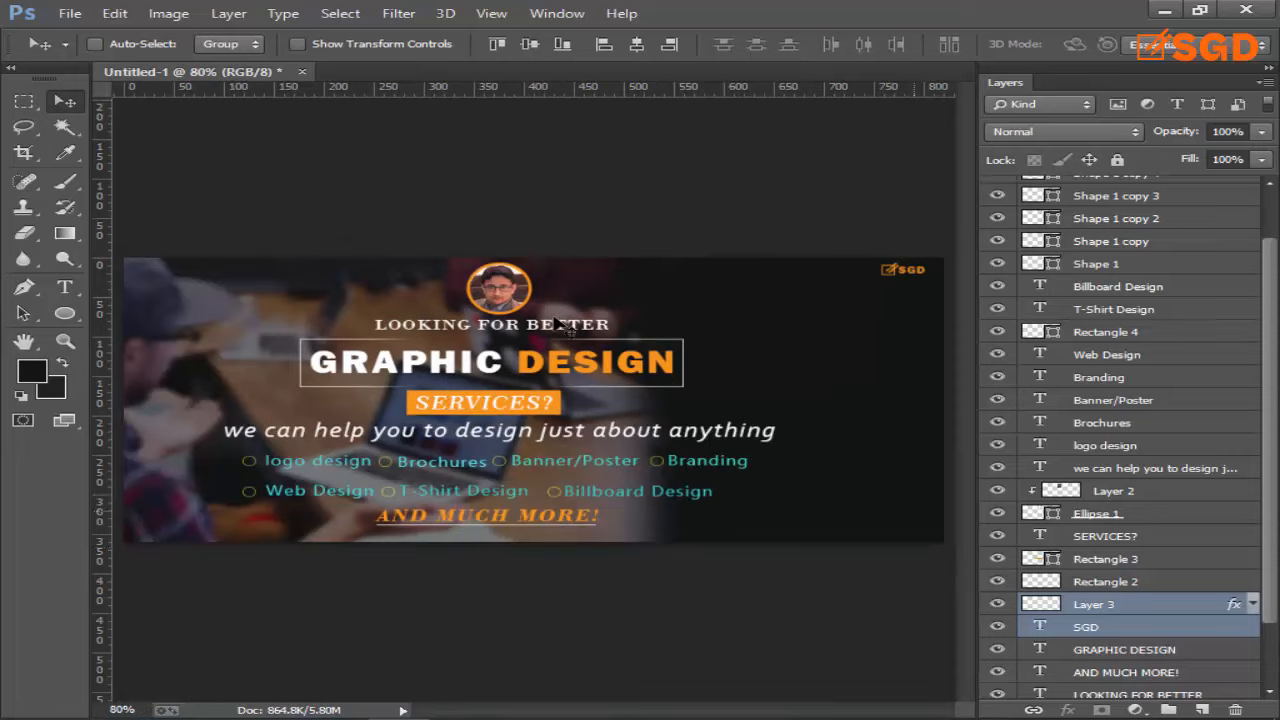
left_click(114, 13)
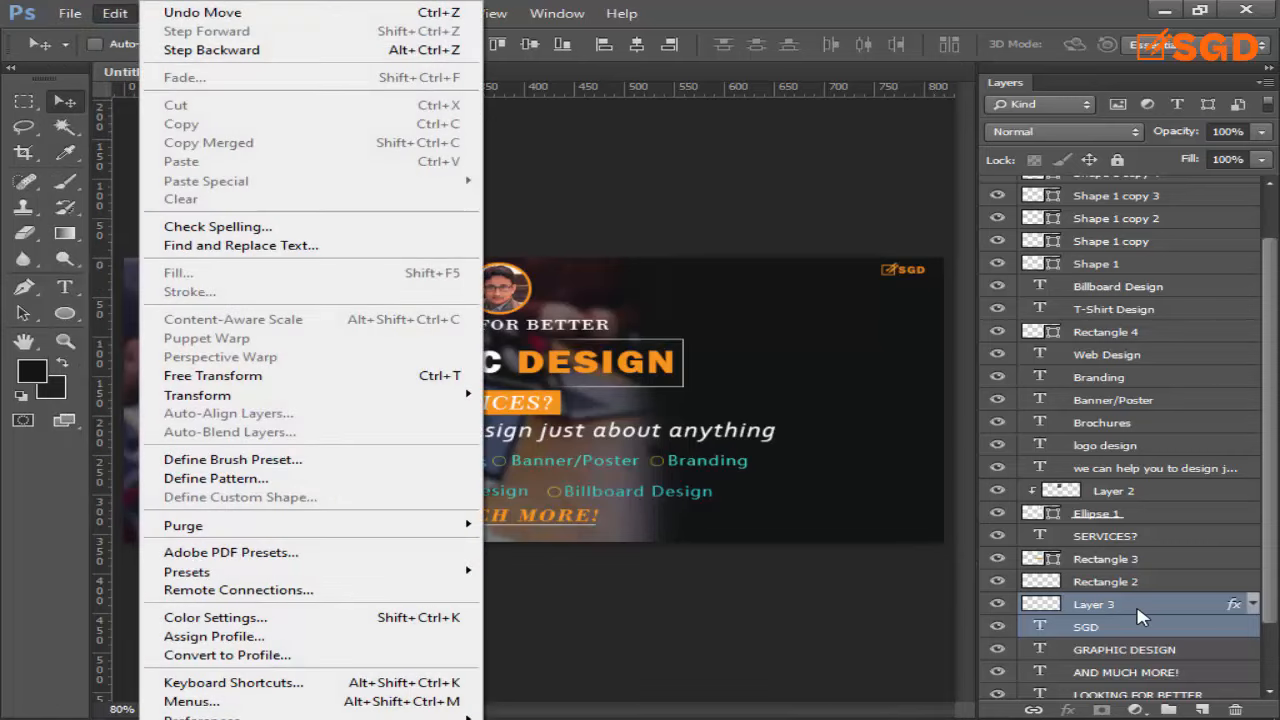
left_click(1138, 606)
left_click(1136, 336)
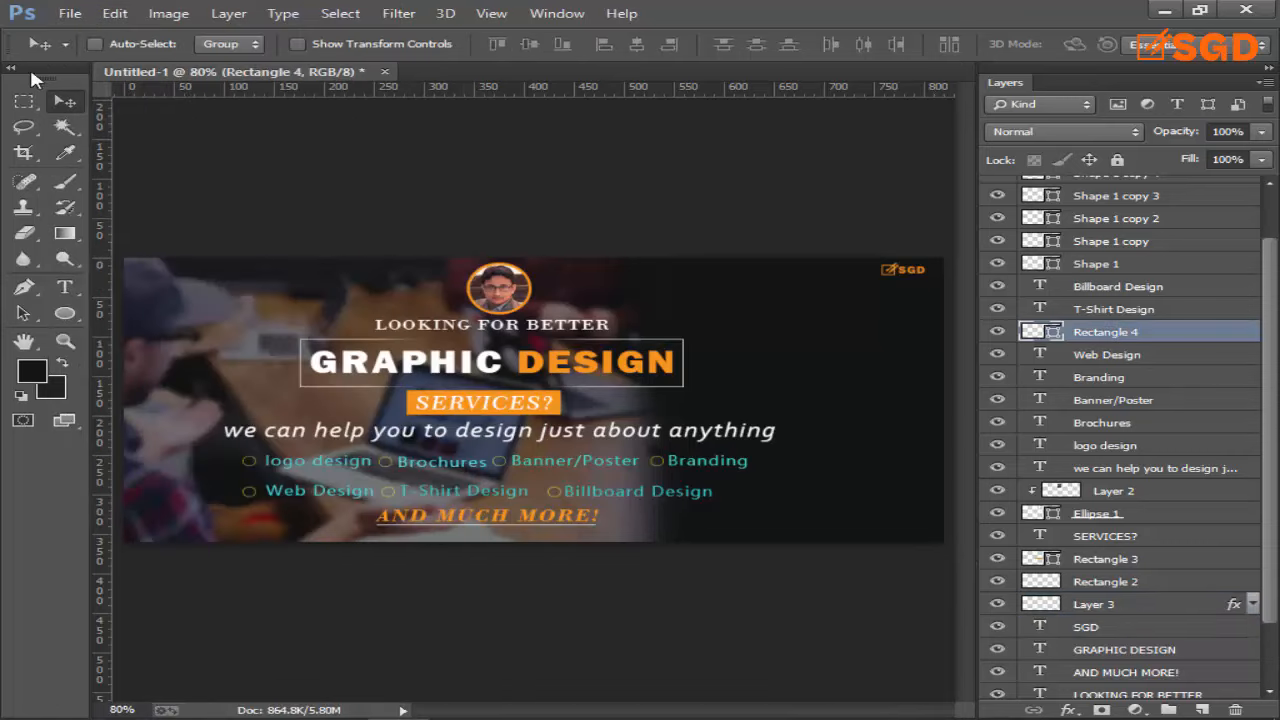
Save the banner to the Desktop as a JPEG named banner.
left_click(69, 13)
left_click(95, 194)
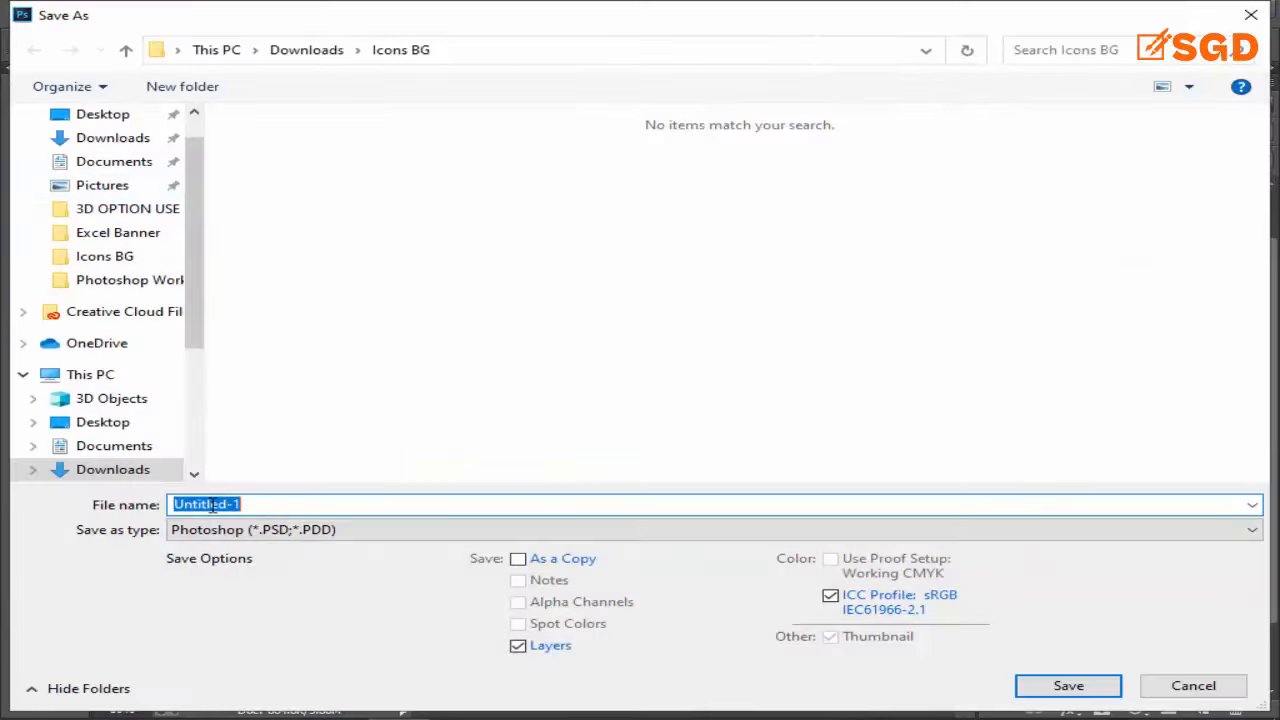
left_click(240, 530)
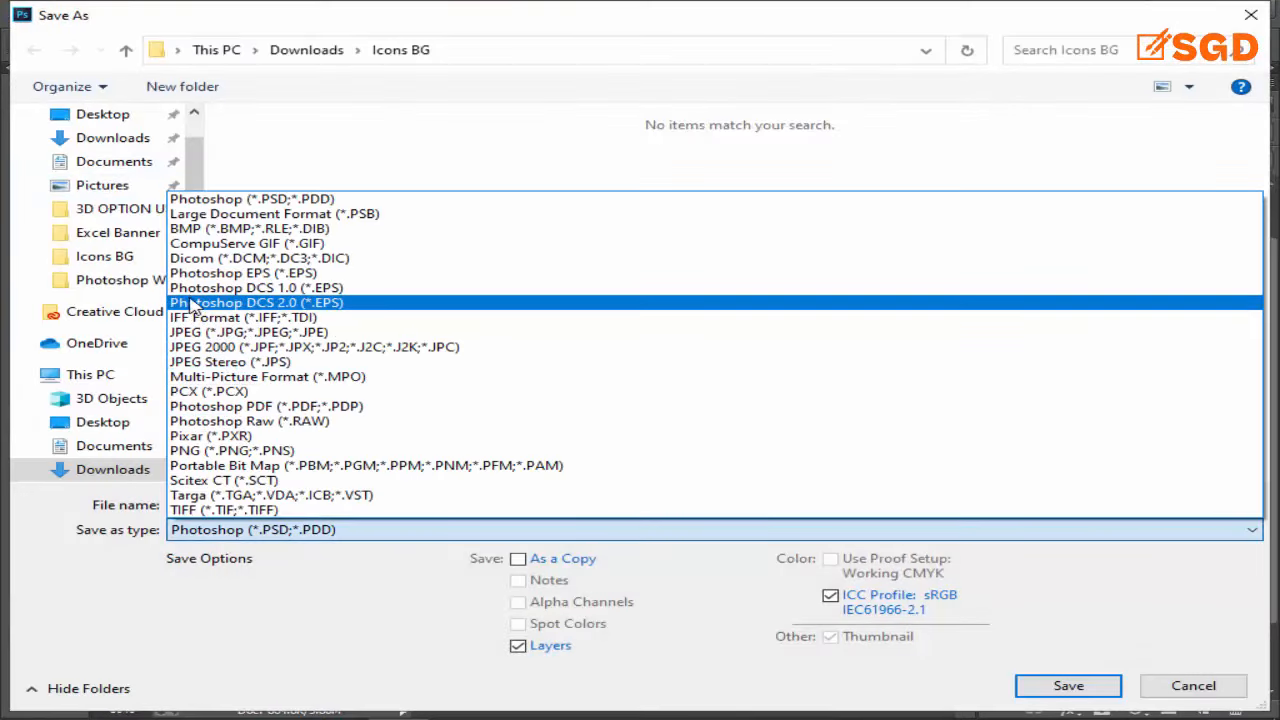
left_click(198, 338)
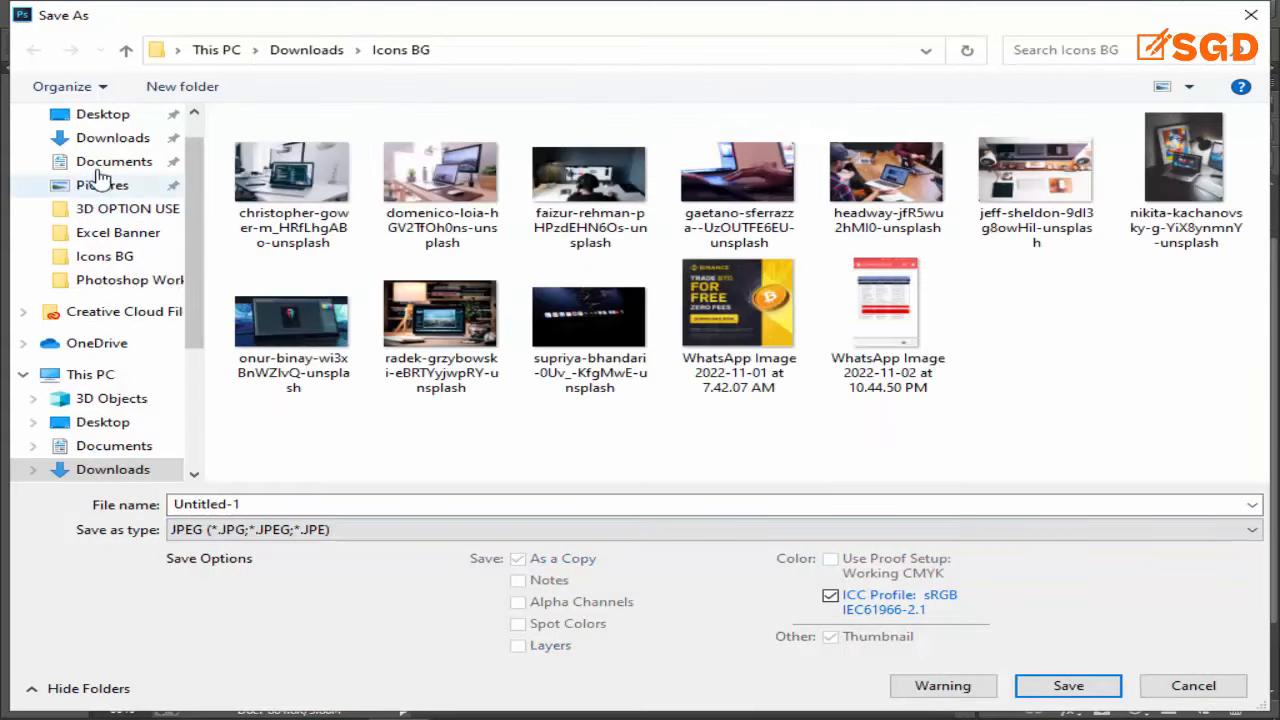
scroll(60, 150, "up", 1)
left_click(102, 153)
double_click(272, 504)
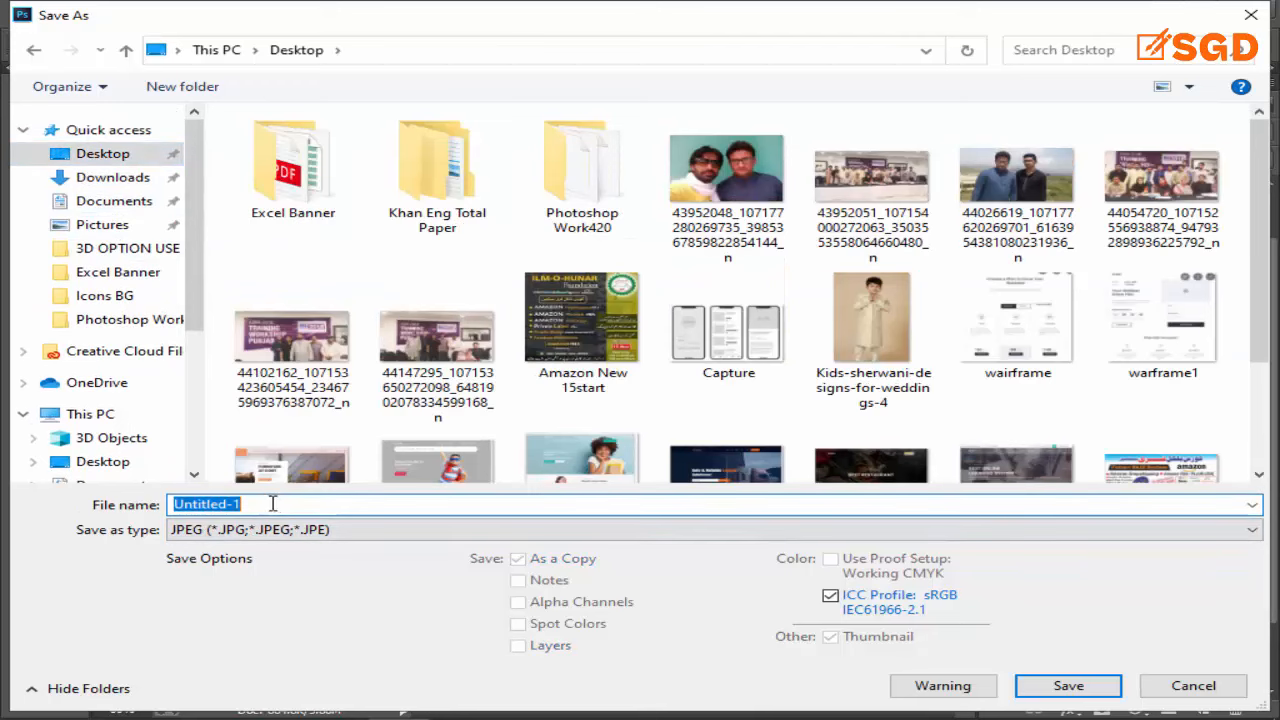
type("banner")
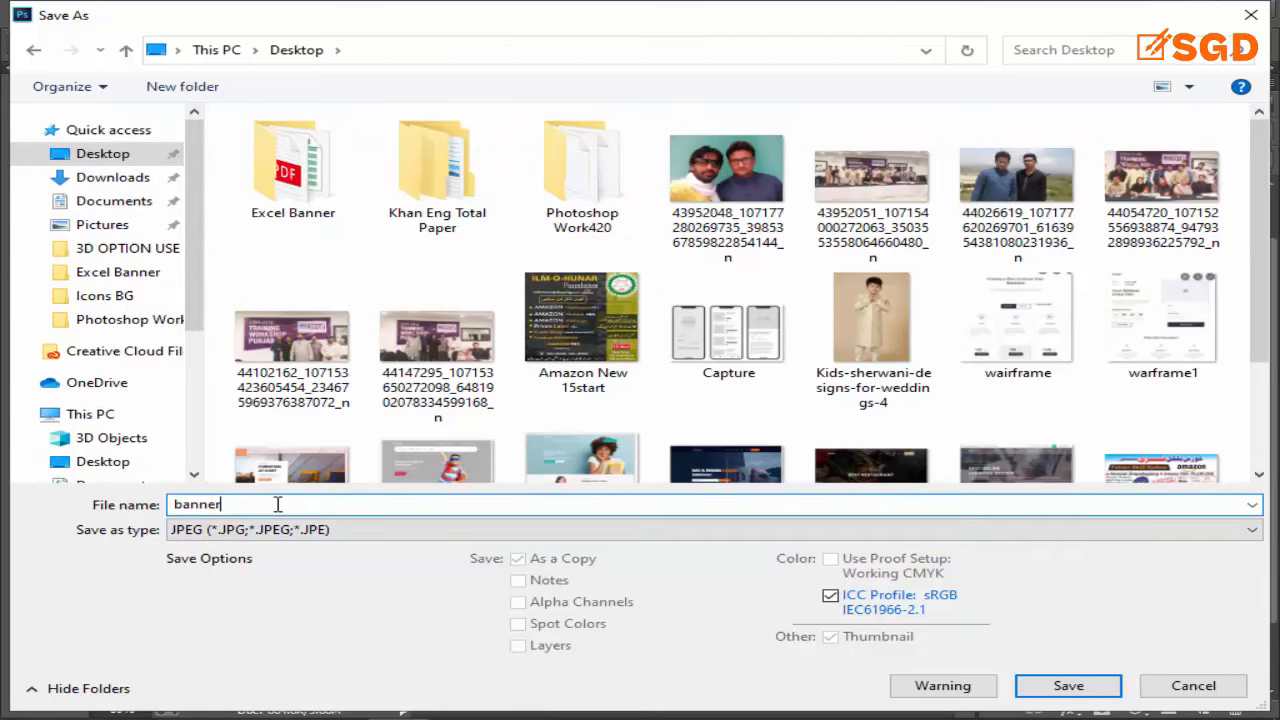
left_click(1065, 686)
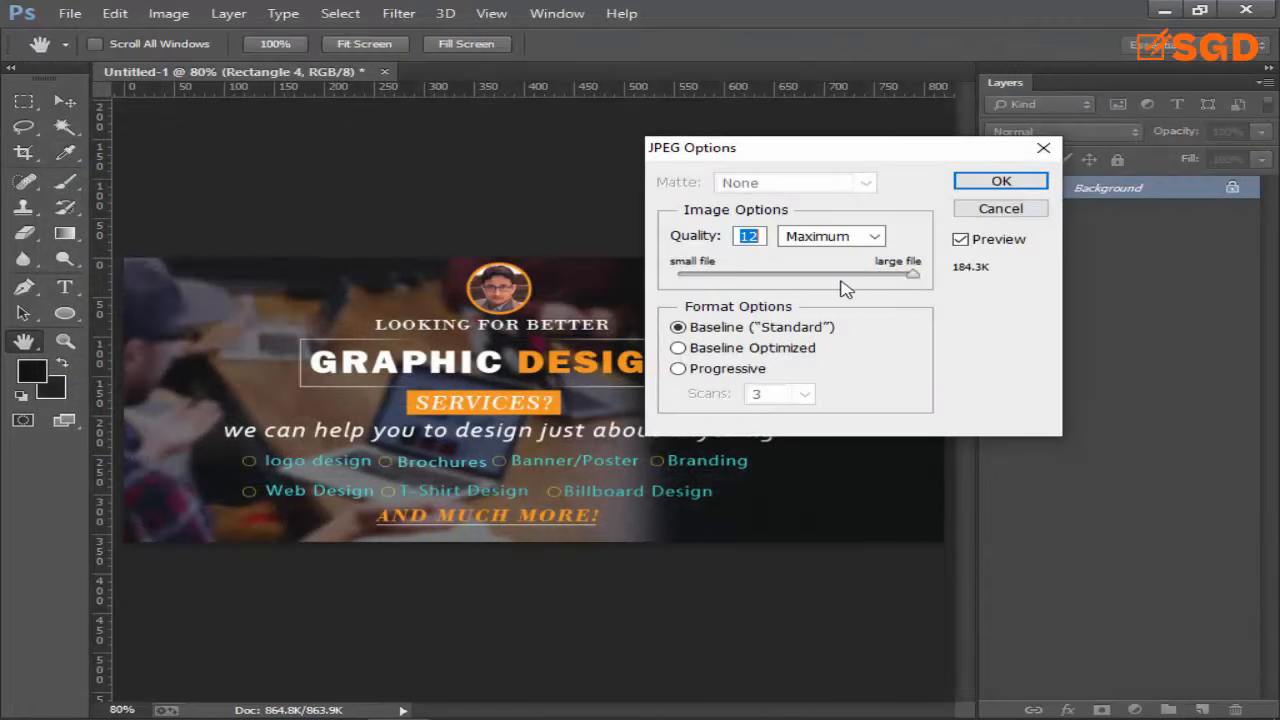
Export the JPEG at Maximum quality 12 with the Baseline ("Standard") format.
mouse_move(912, 275)
left_mouse_down()
mouse_move(823, 277)
mouse_move(912, 275)
left_mouse_up()
left_click(875, 236)
left_click(815, 302)
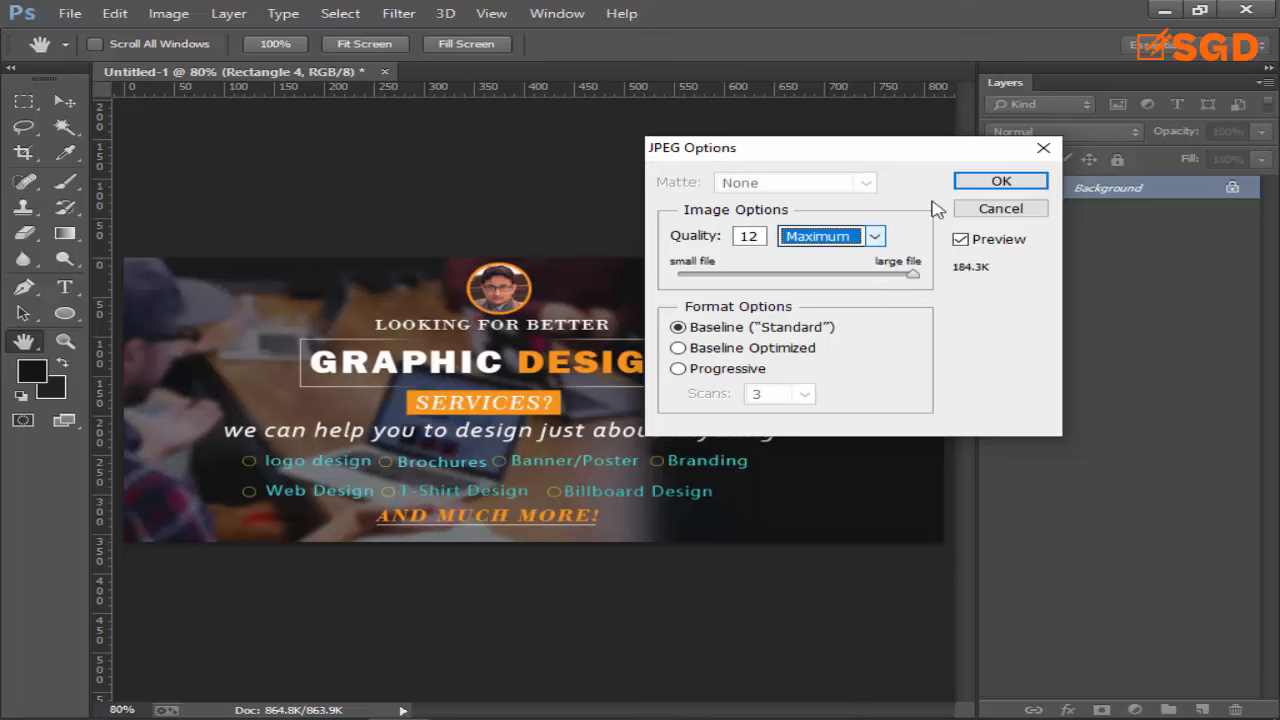
left_click(1000, 181)
Switch to the desktop, open the exported banner image to check the finished design, and close the viewer.
left_click(1163, 10)
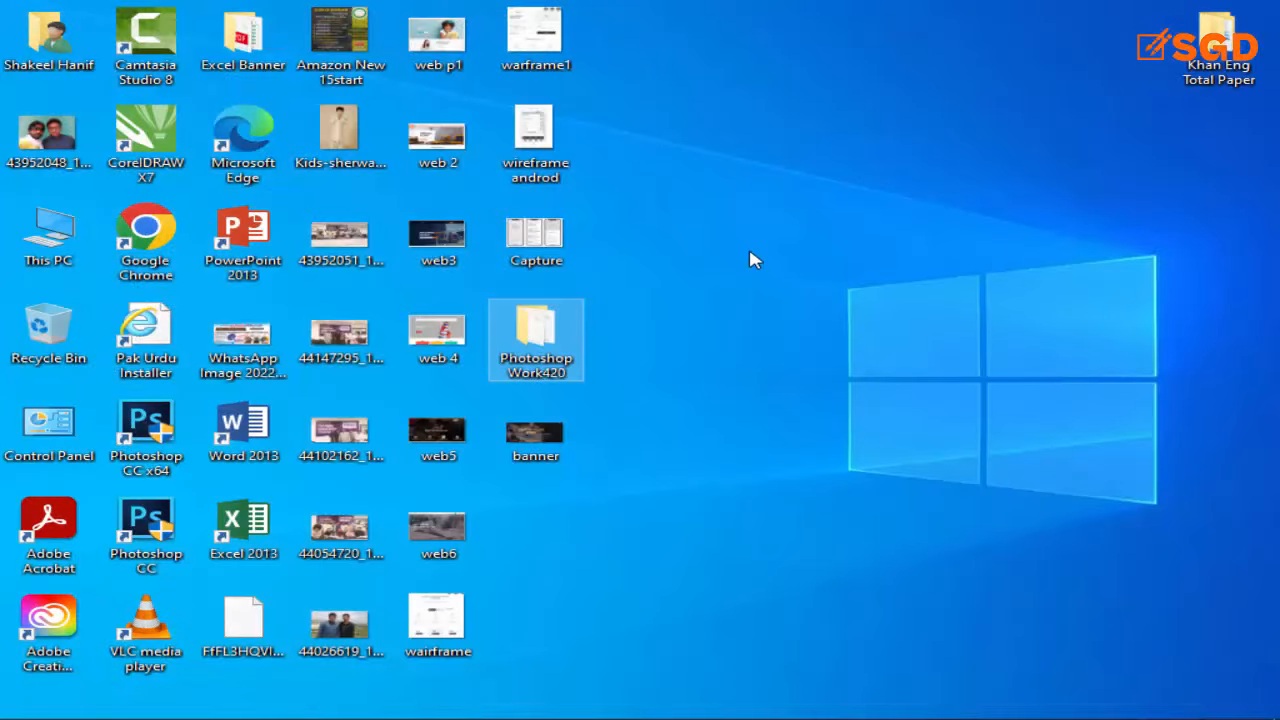
right_click(754, 260)
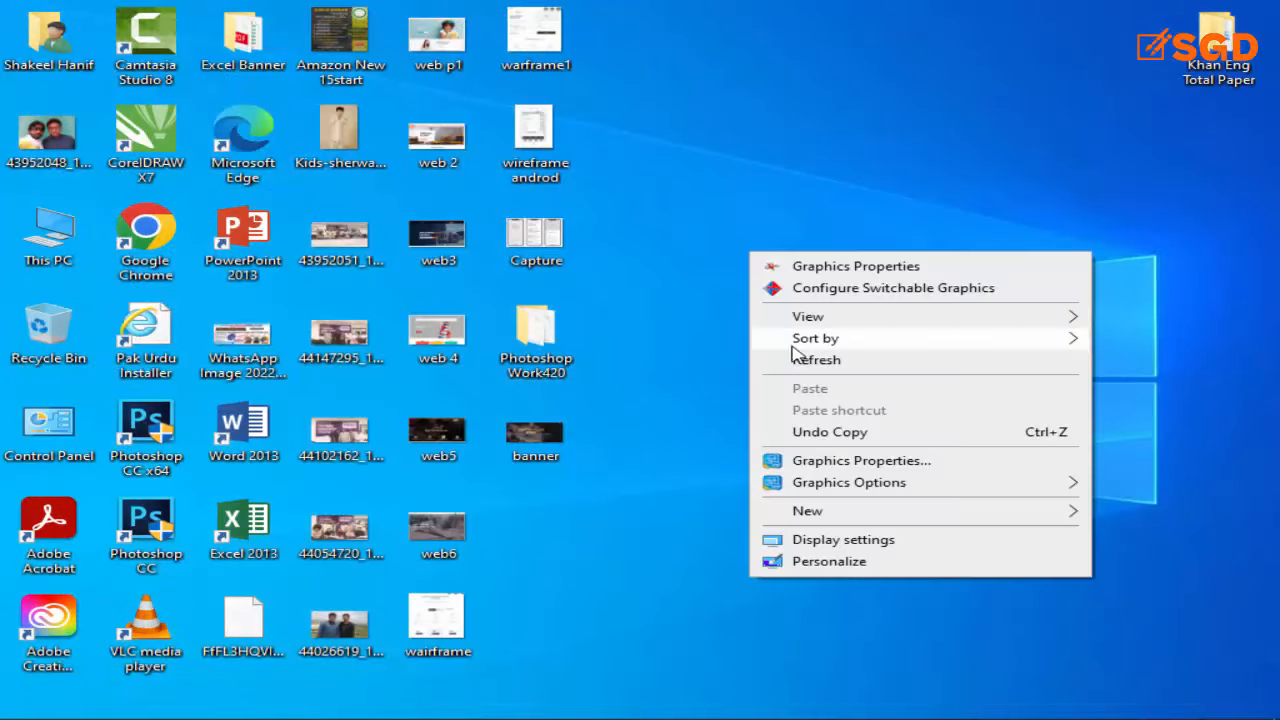
left_click(795, 358)
left_click(529, 455)
key("Return")
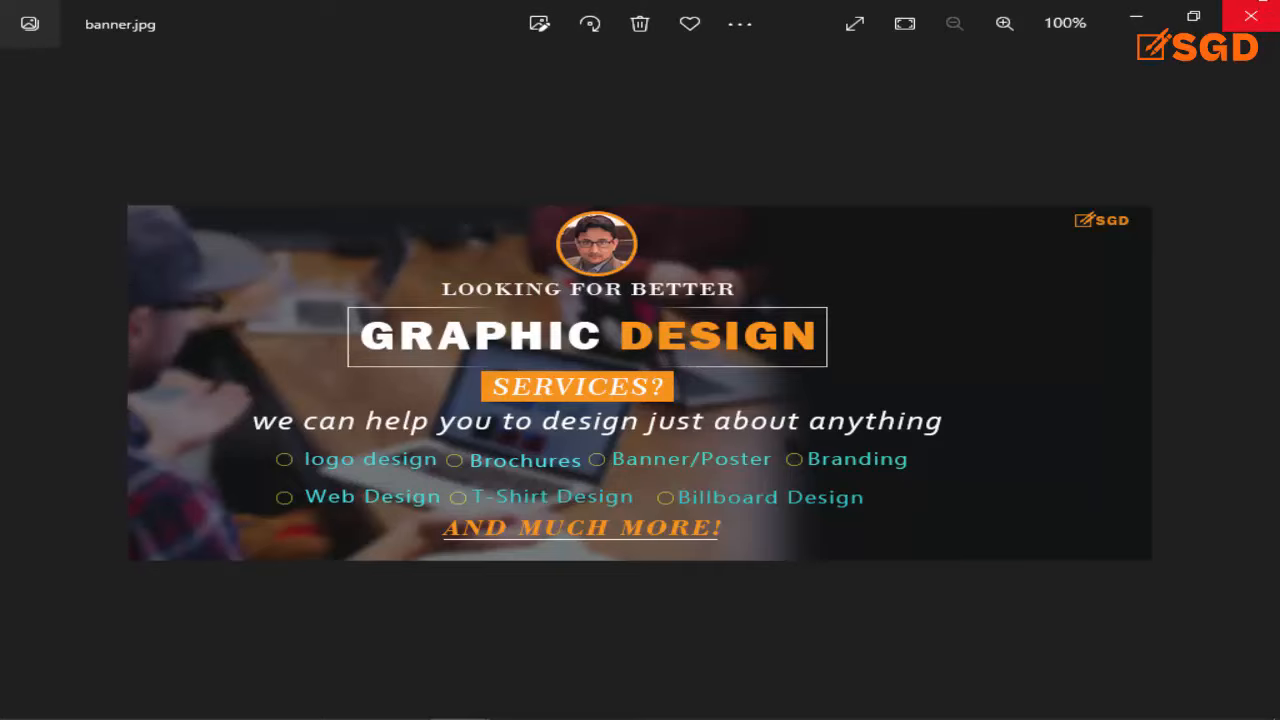
left_click(1232, 20)
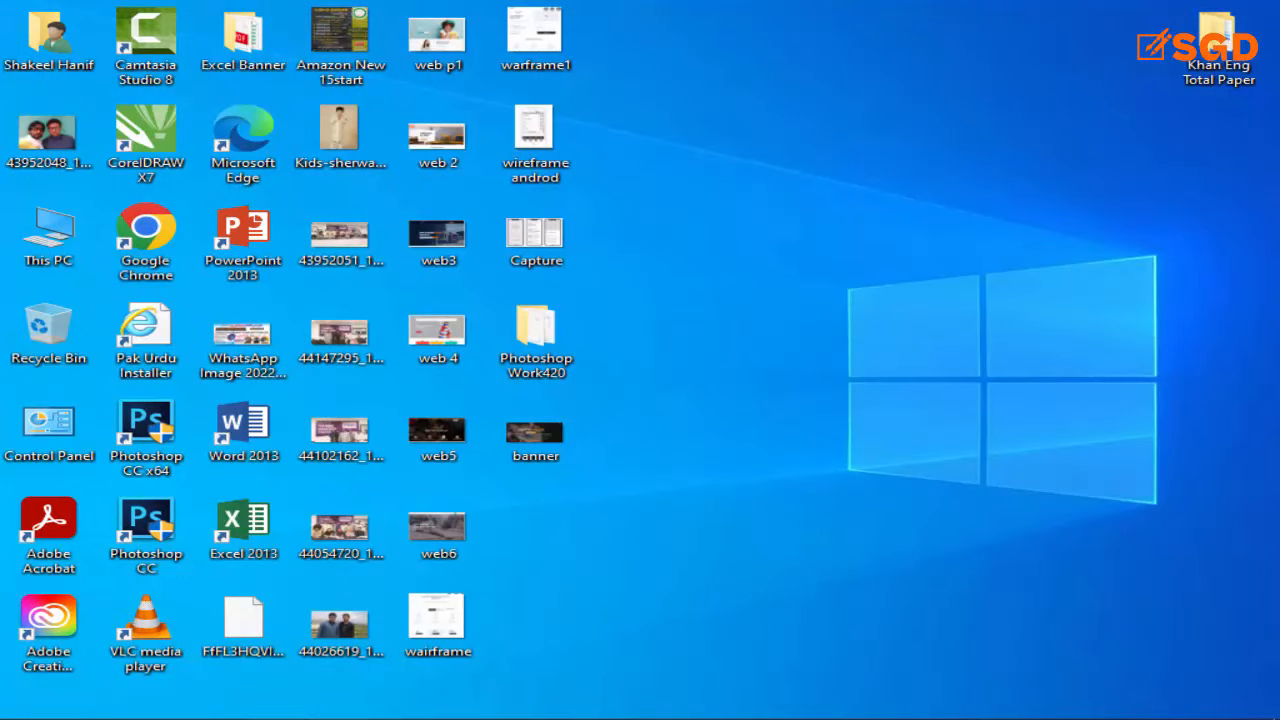
left_click(338, 718)
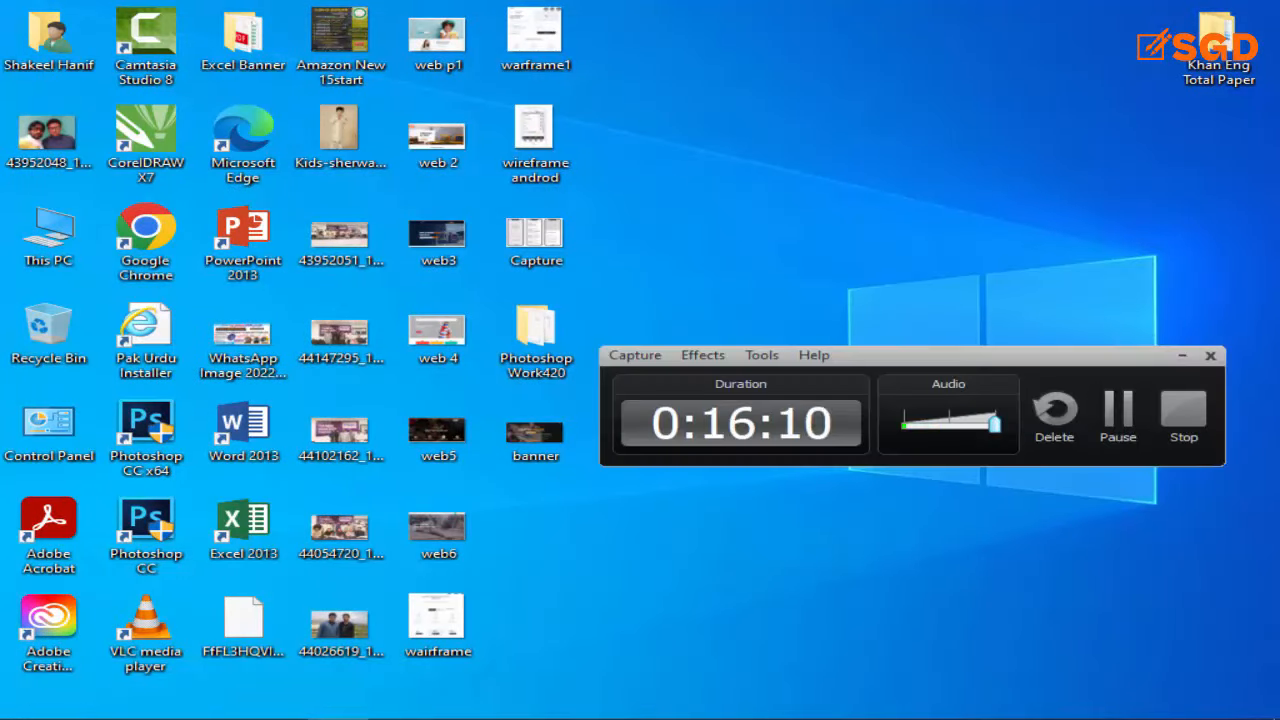